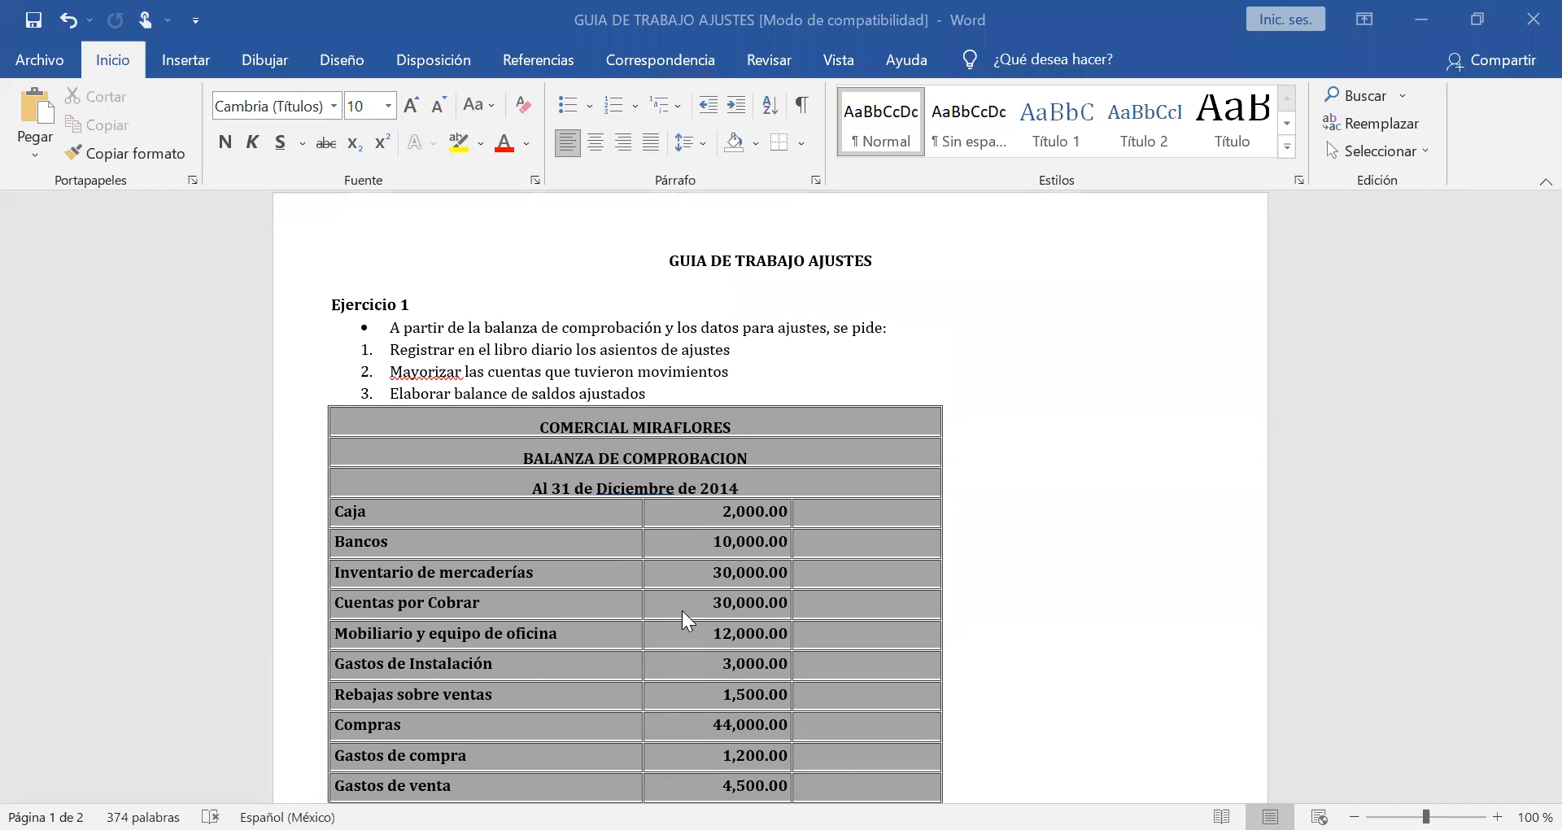
Read through the whole adjustments guide, covering the Exercise 1 trial balance and adjustment data and the Exercise 2 items.
scroll(688, 622, "down", 1)
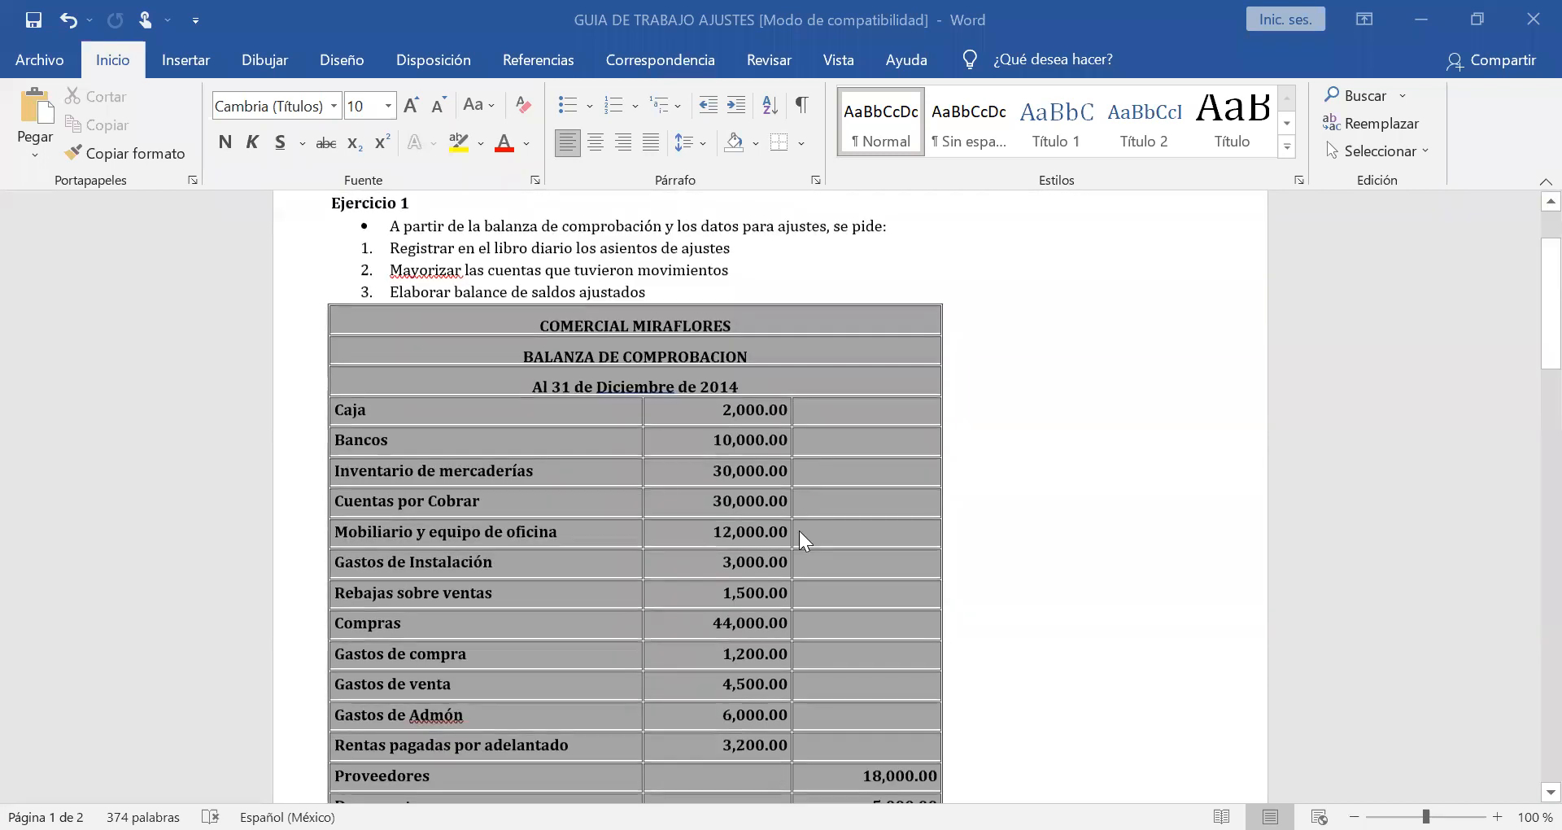
scroll(799, 530, "down", 5)
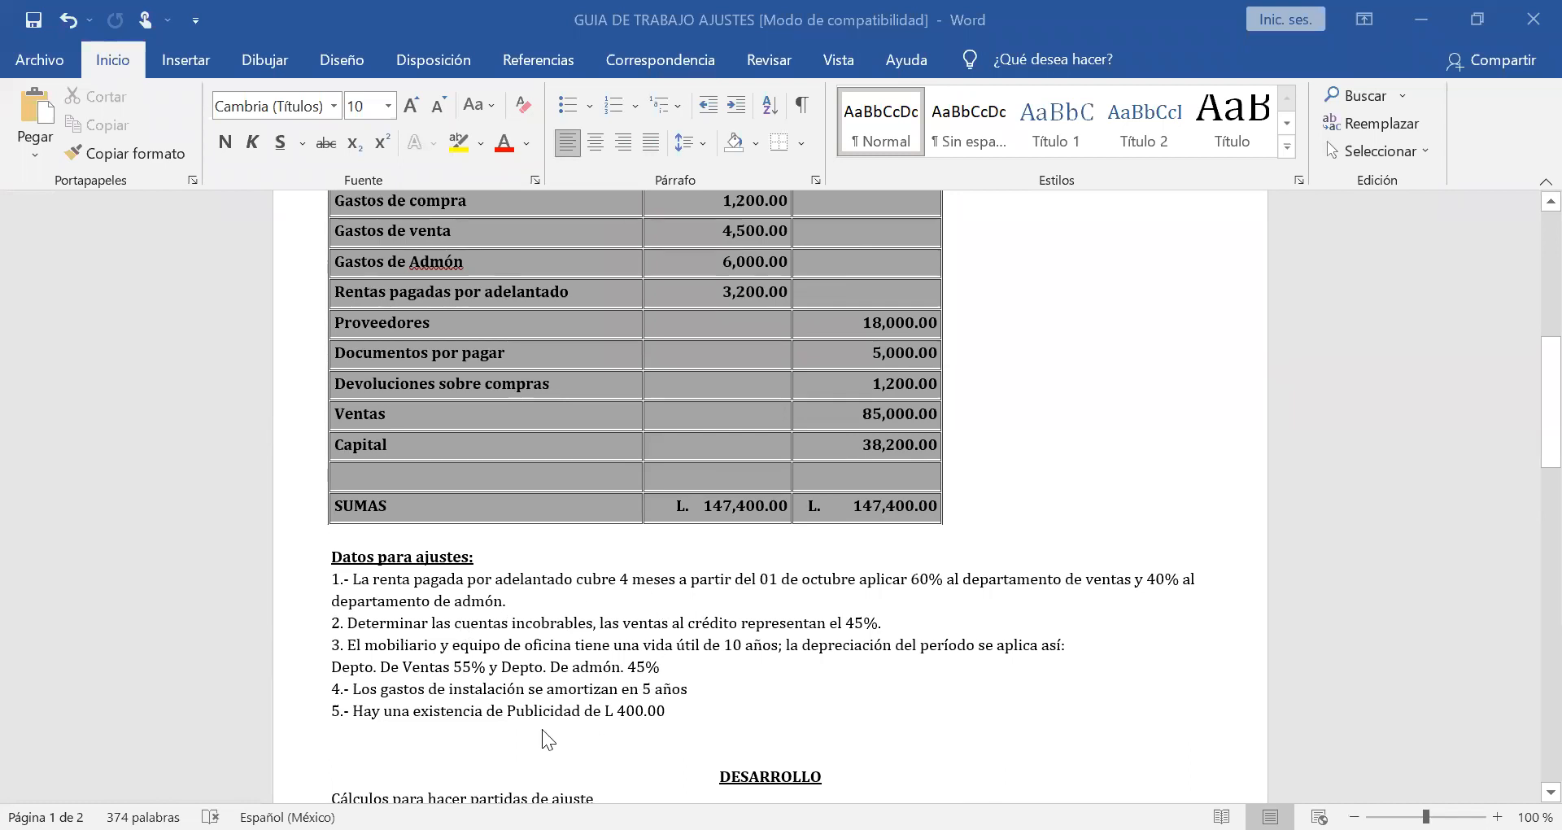
scroll(541, 728, "down", 5)
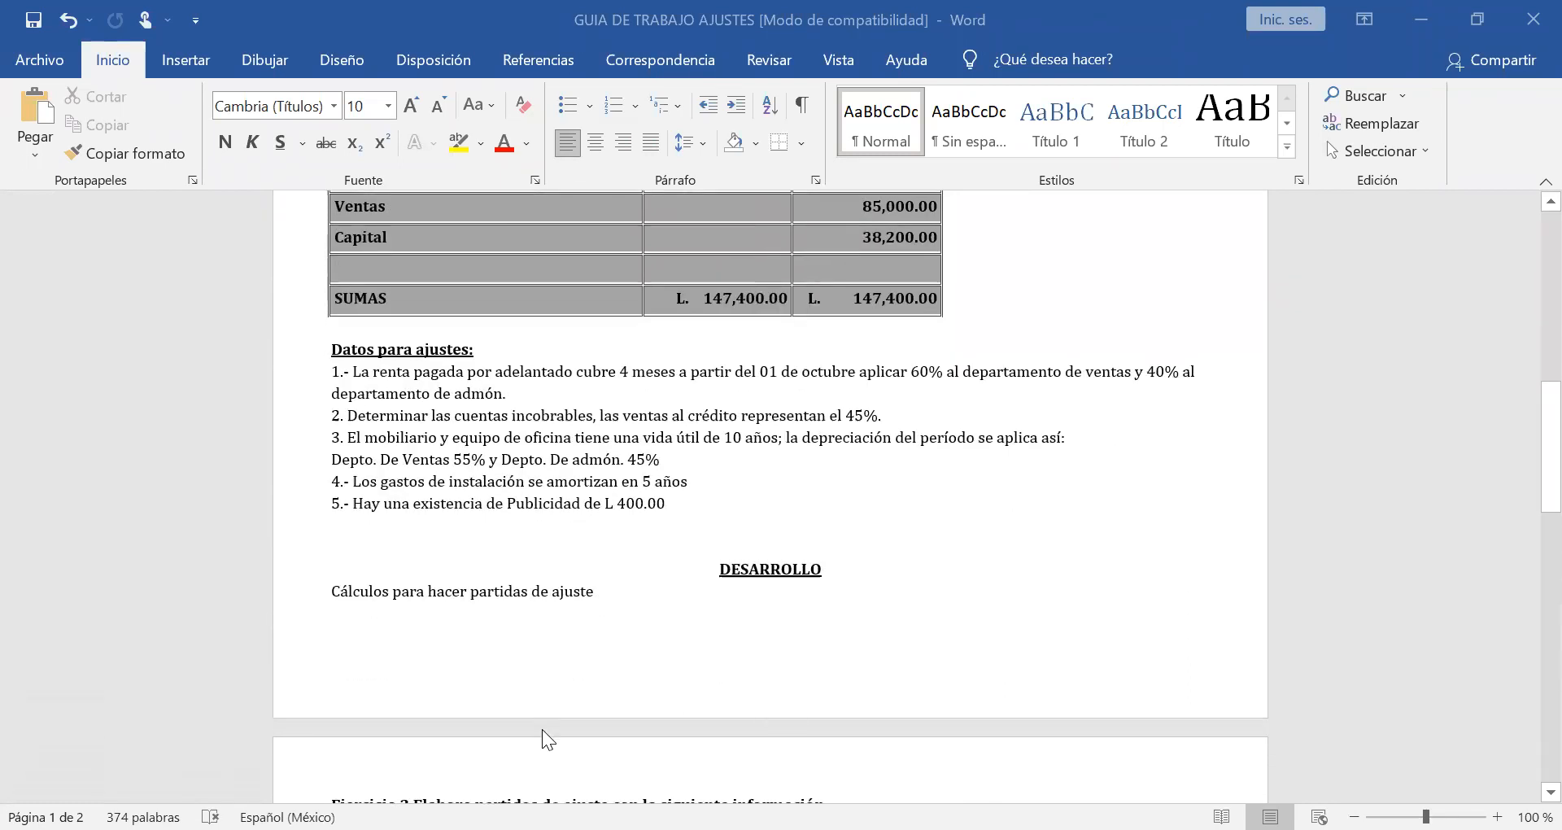
scroll(541, 728, "down", 3)
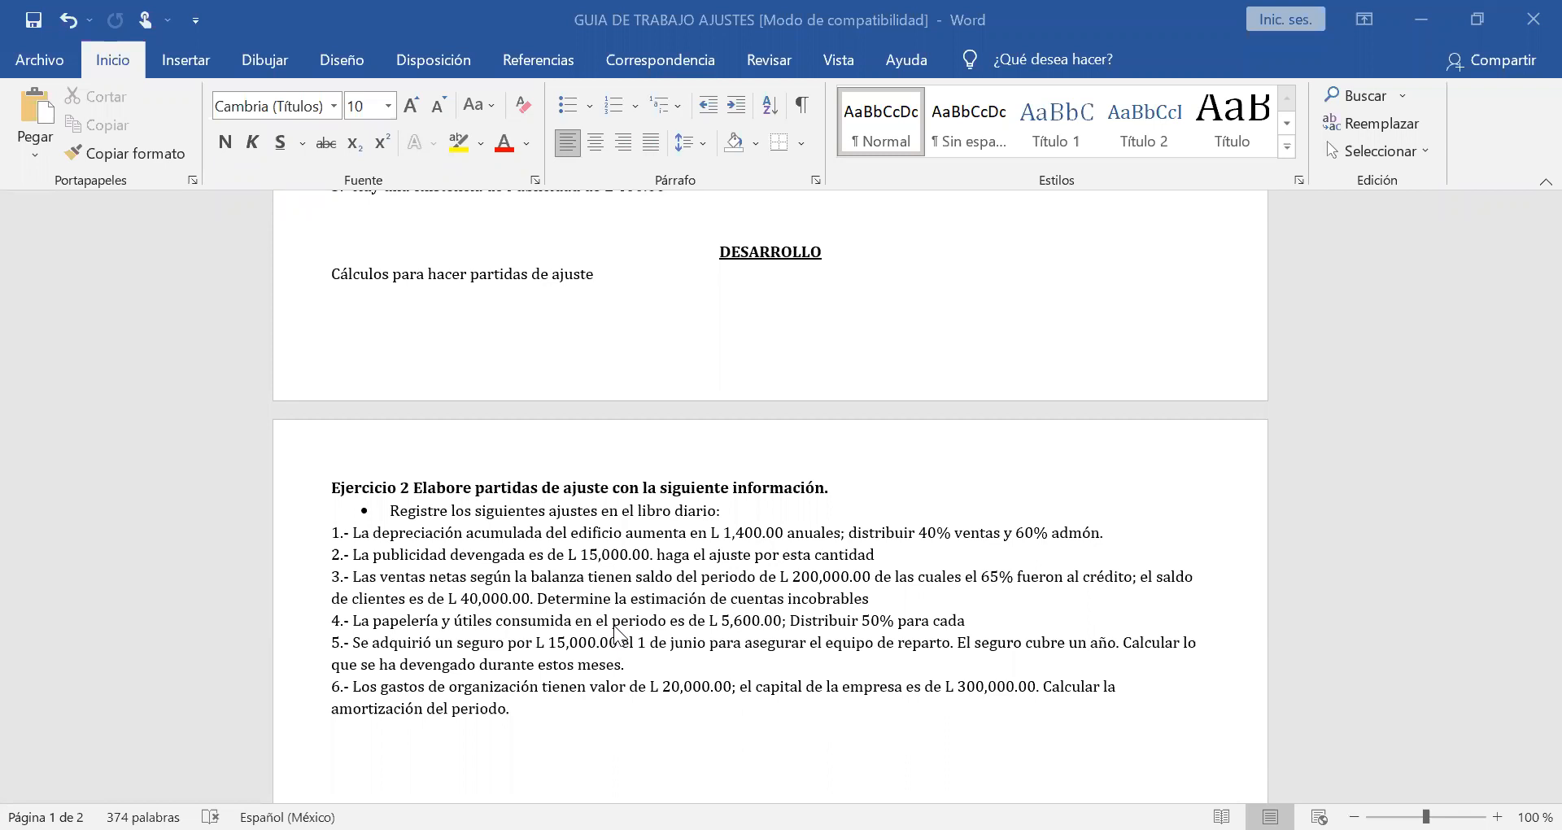
scroll(620, 566, "up", 3)
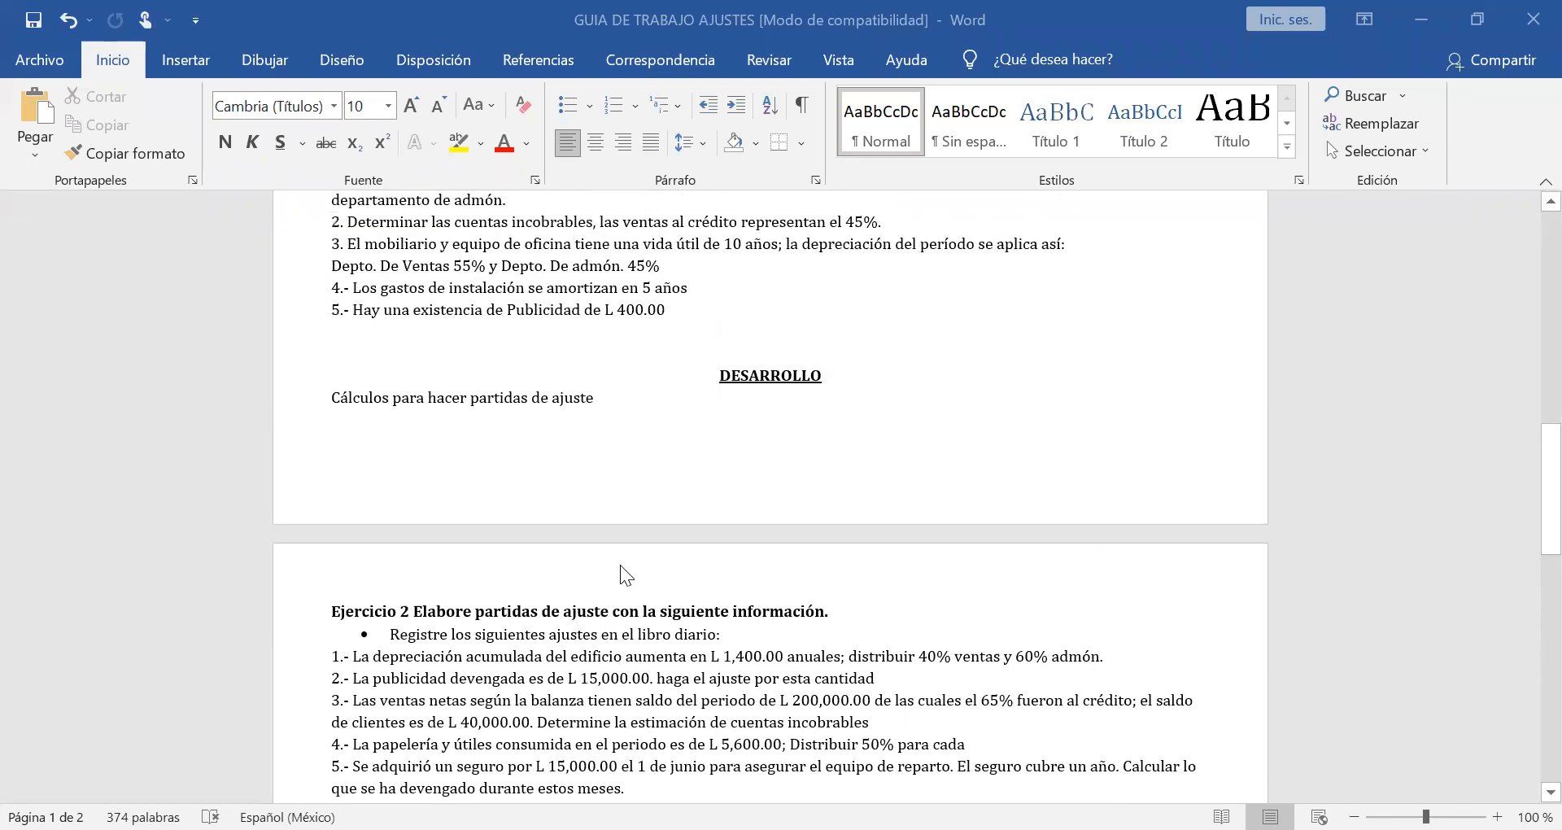
scroll(620, 564, "up", 3)
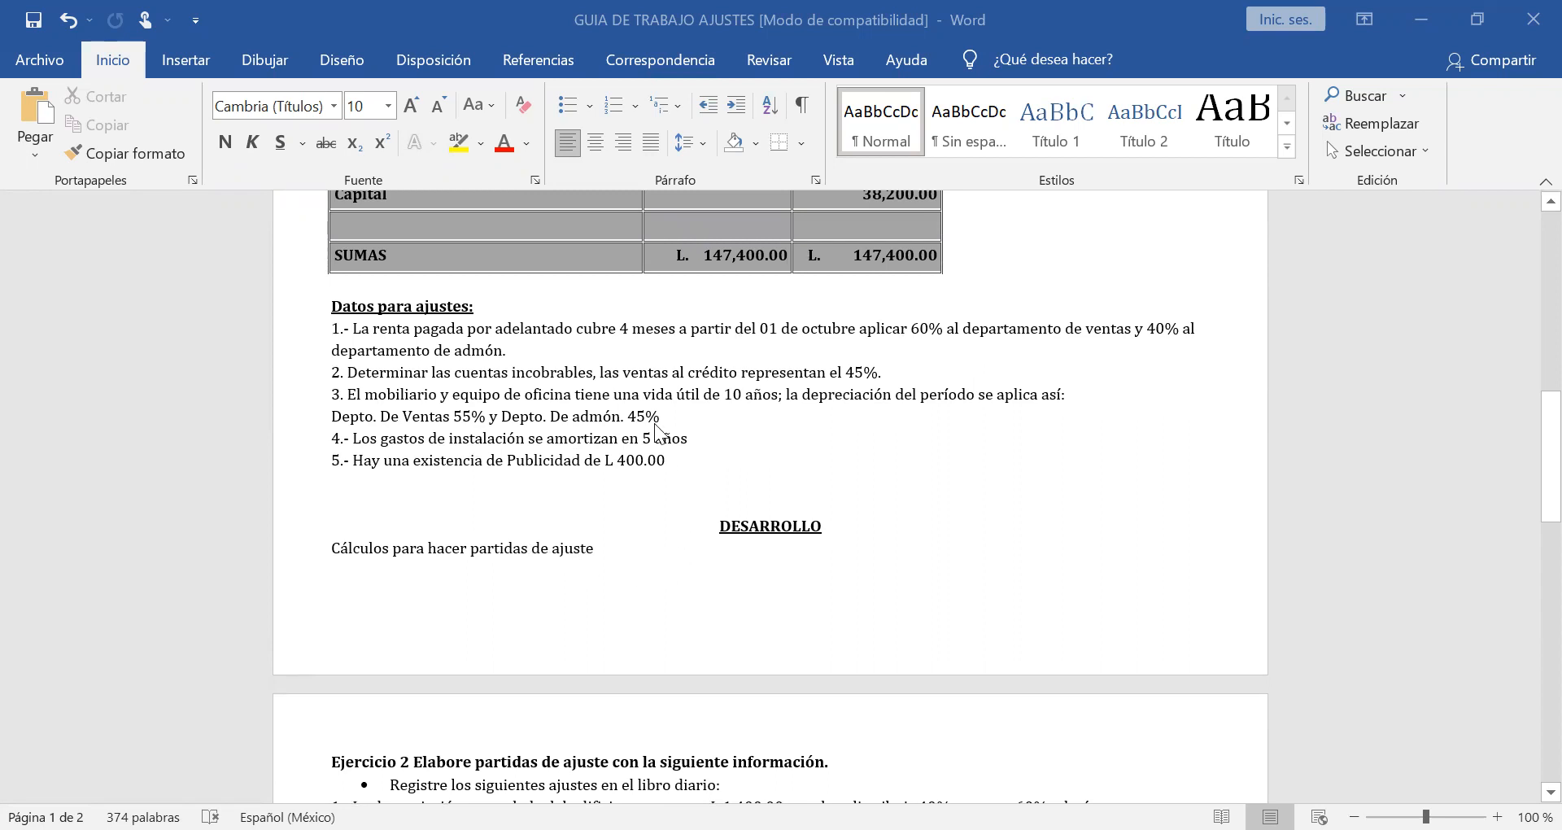
scroll(660, 411, "up", 3)
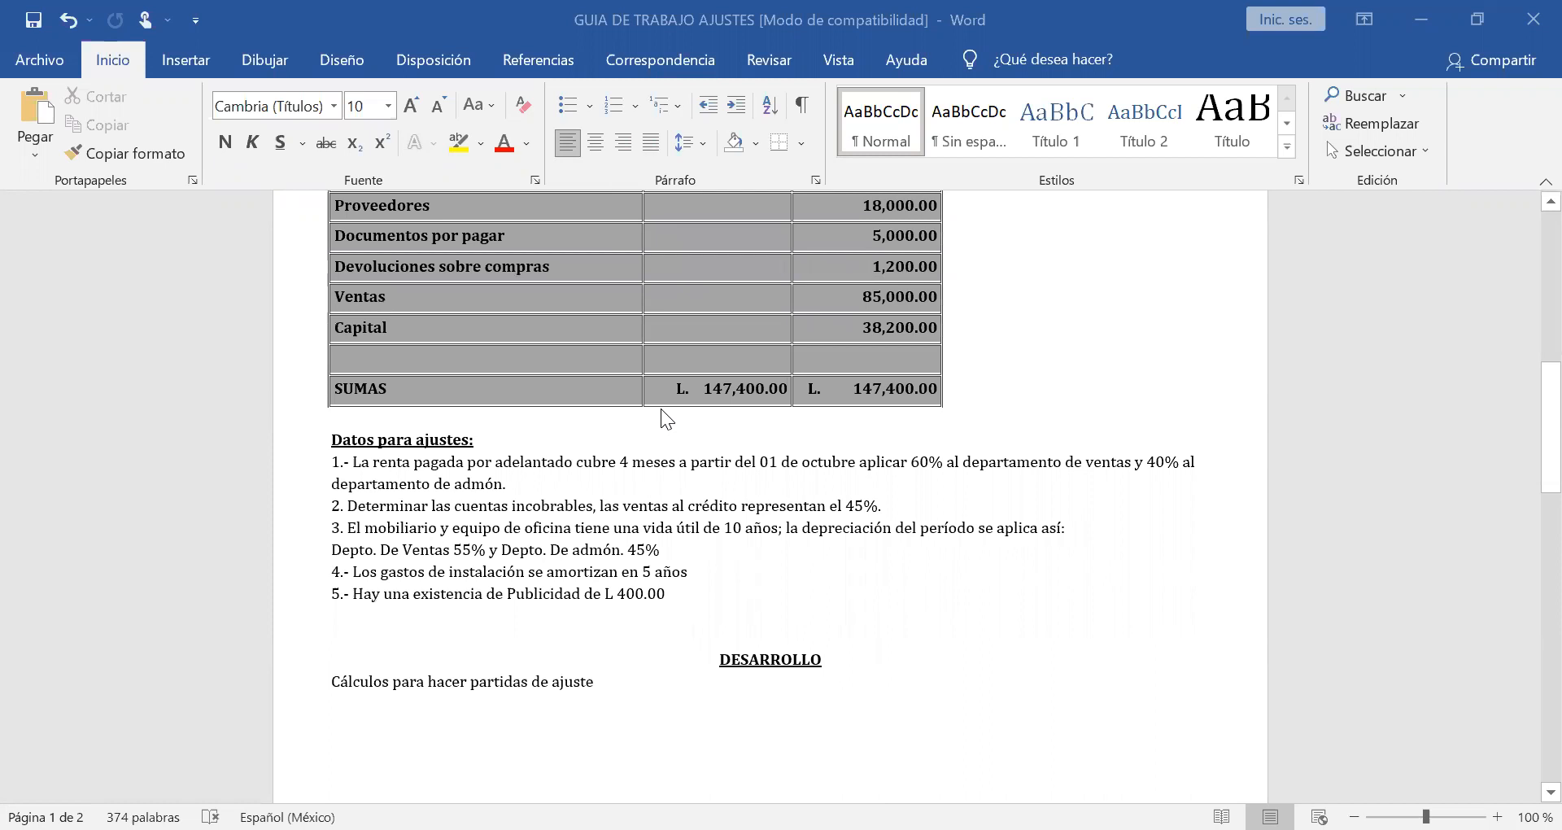
scroll(660, 409, "up", 3)
scroll(661, 408, "up", 8)
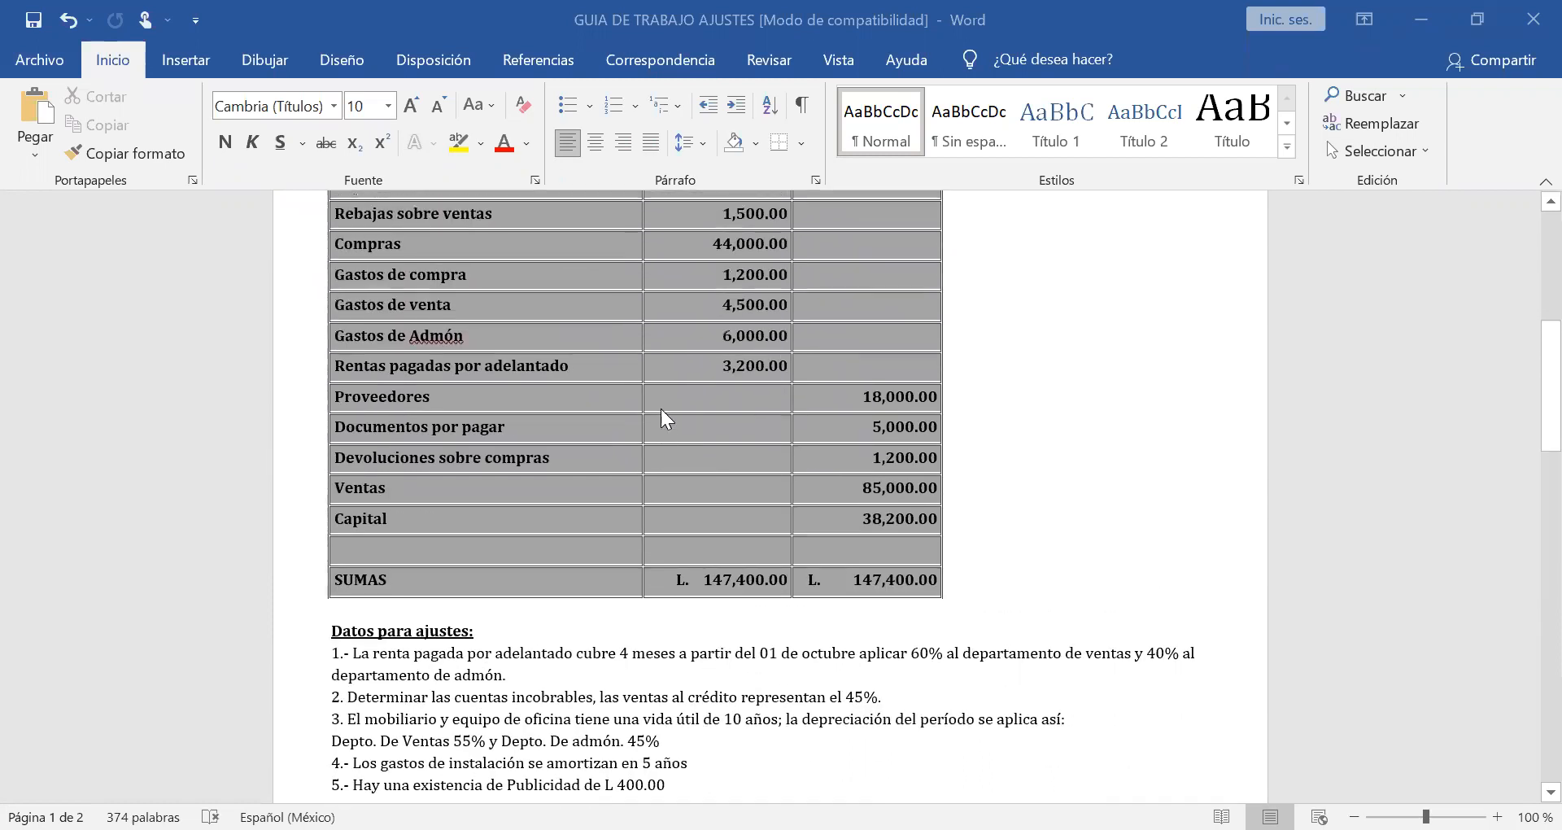
scroll(660, 408, "up", 1)
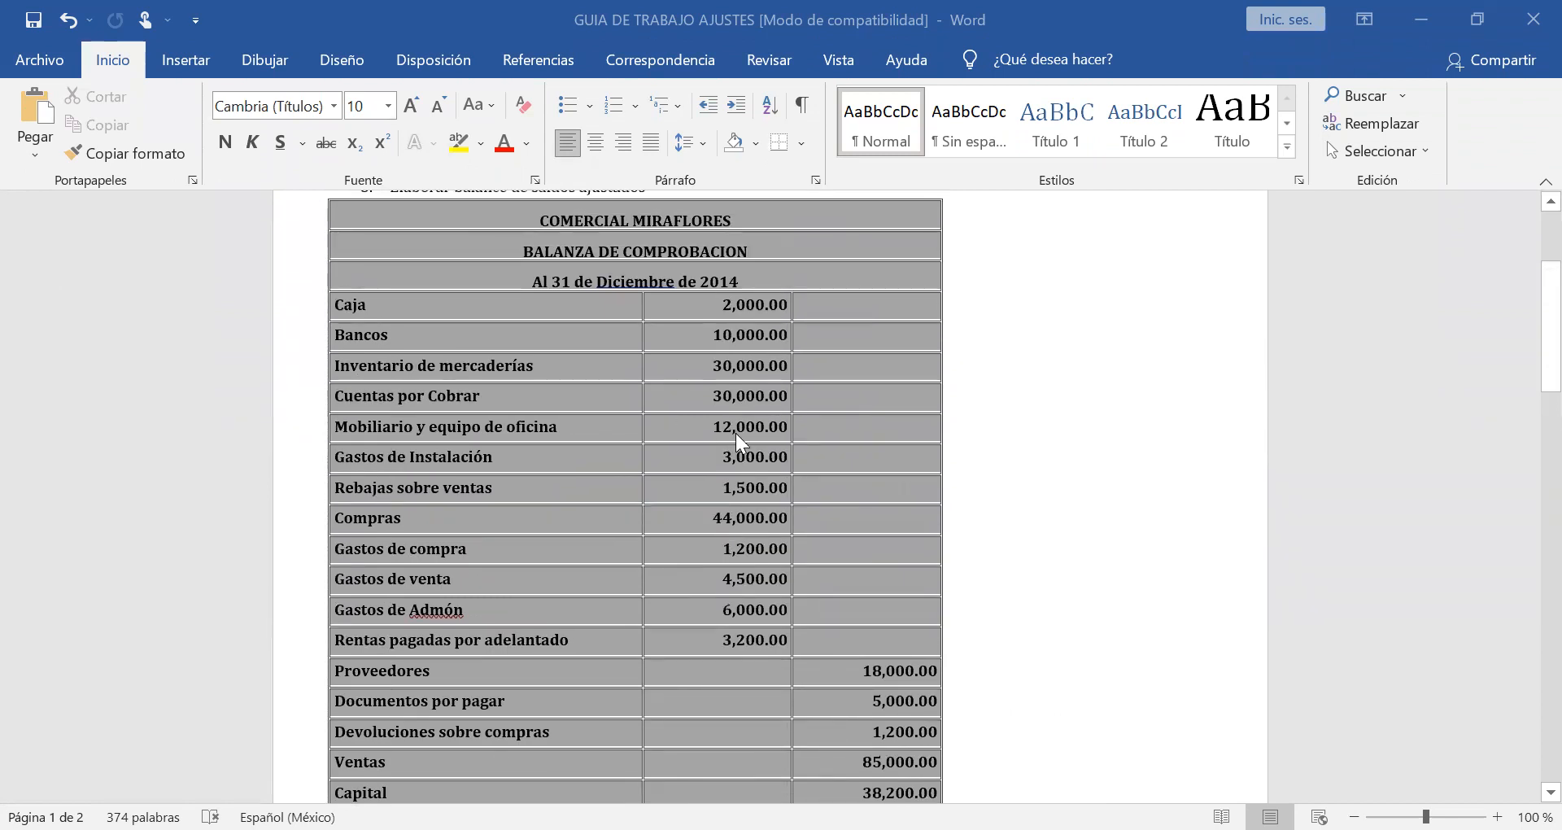
scroll(752, 443, "up", 4)
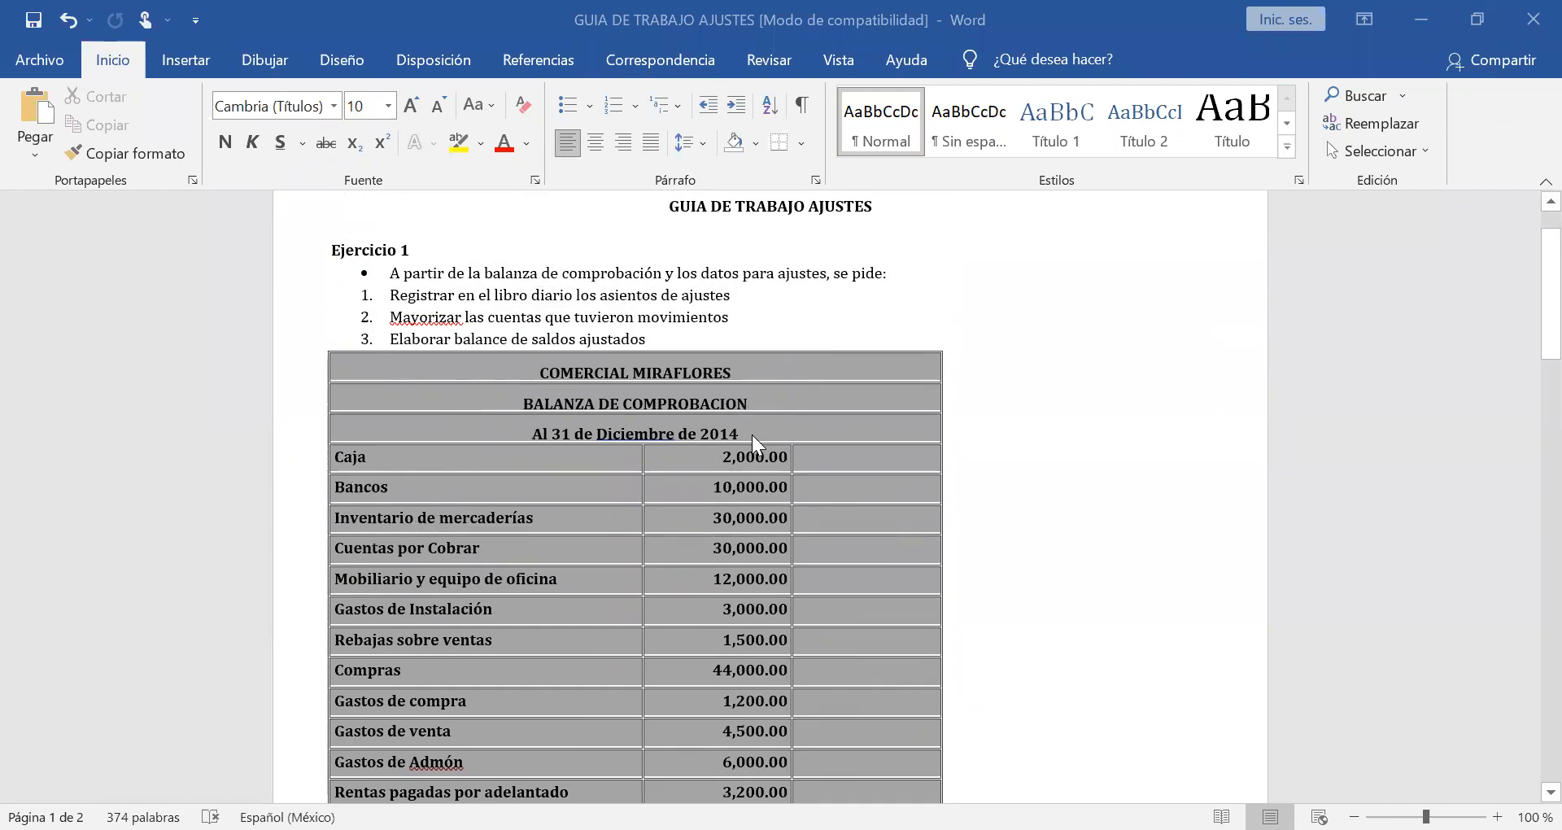
Review the Comercial Miraflores trial balance together with the five adjustment items under "Datos para ajustes".
scroll(751, 434, "down", 2)
scroll(752, 434, "down", 2)
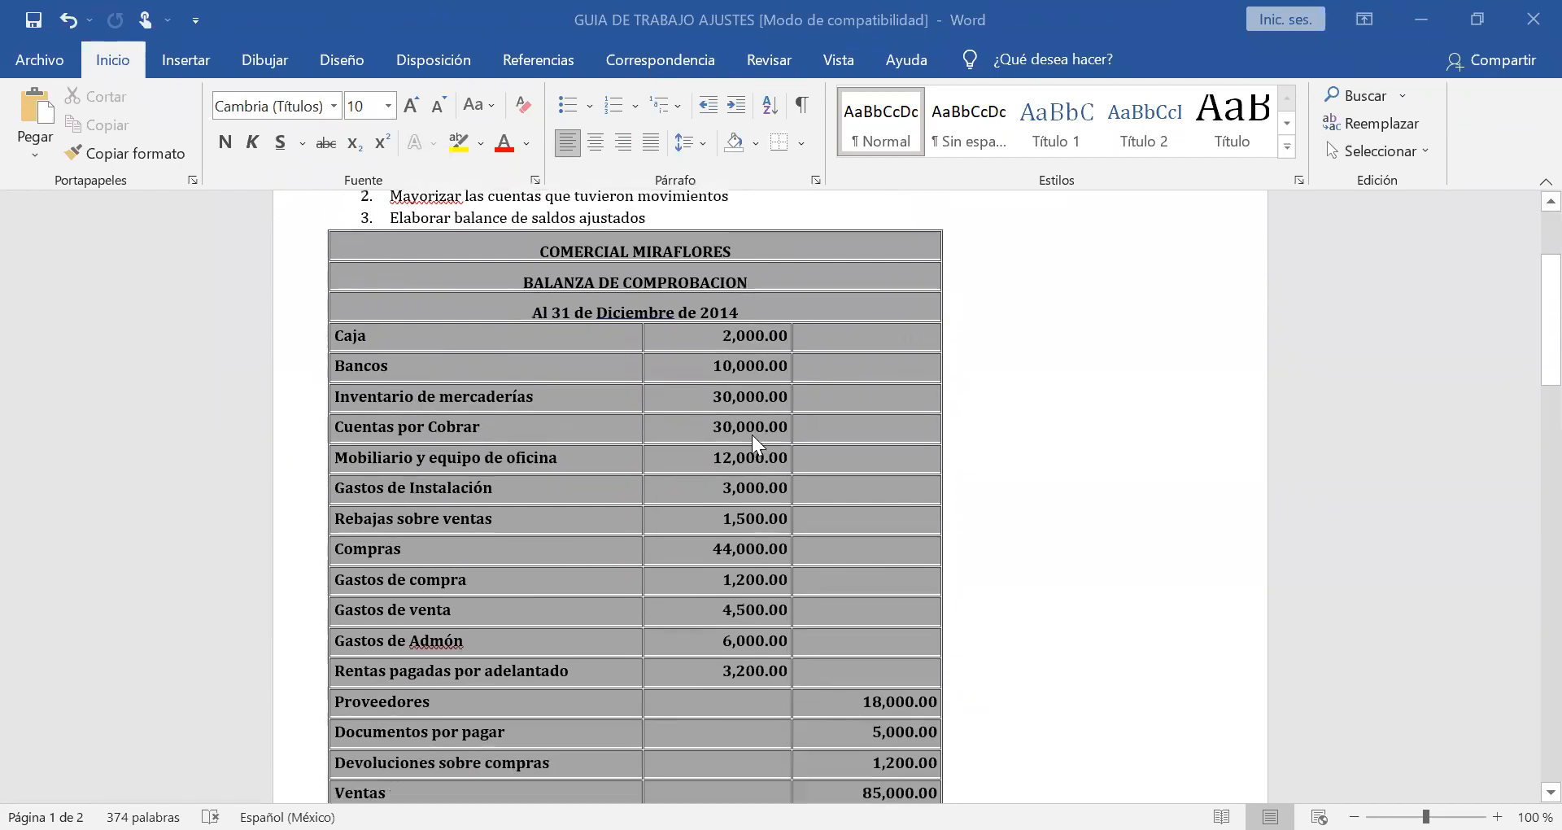
scroll(751, 434, "down", 2)
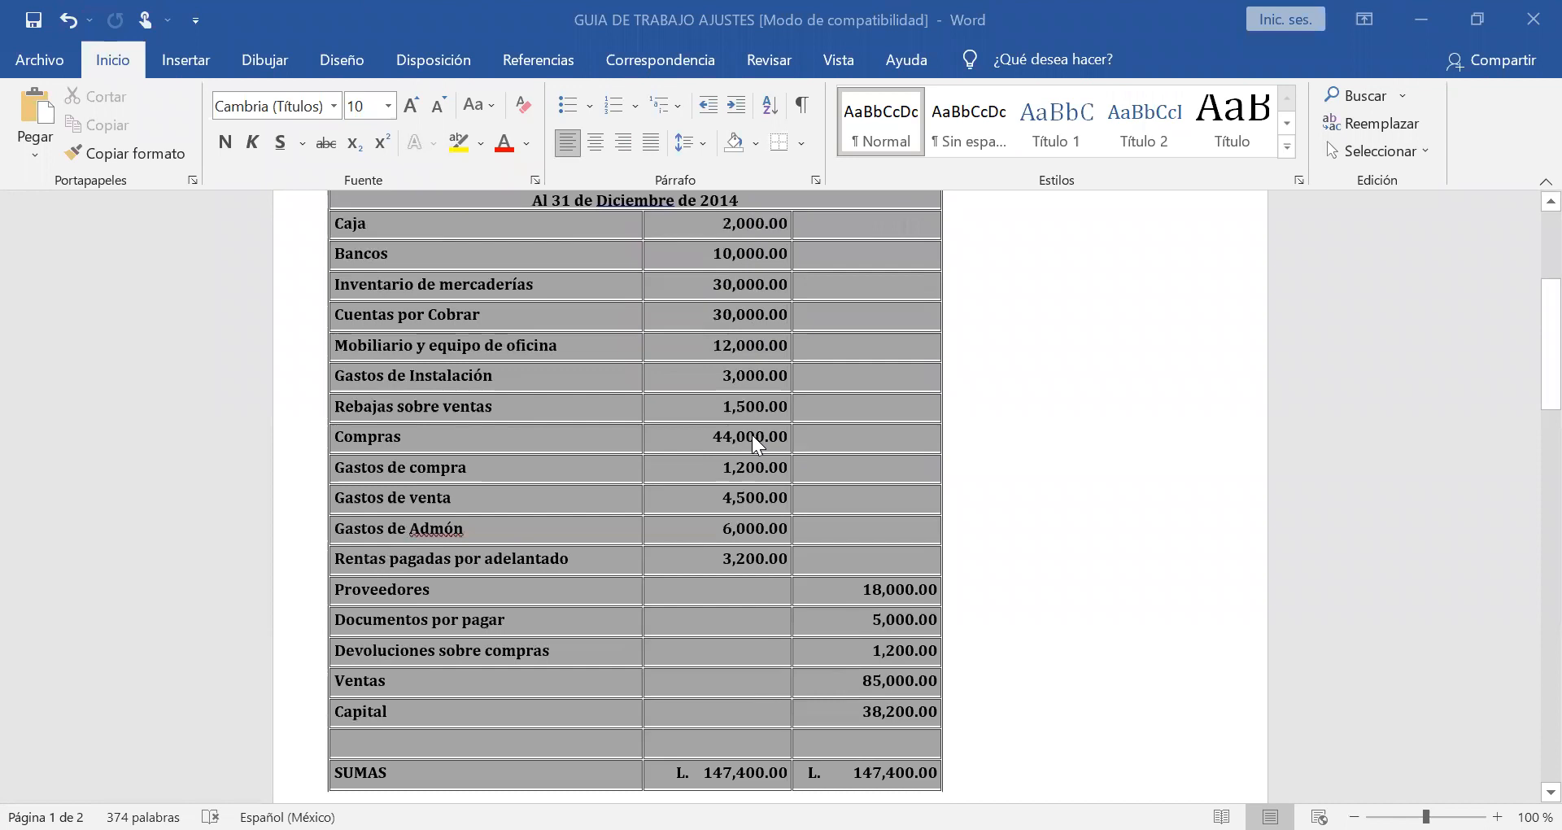
scroll(753, 437, "down", 4)
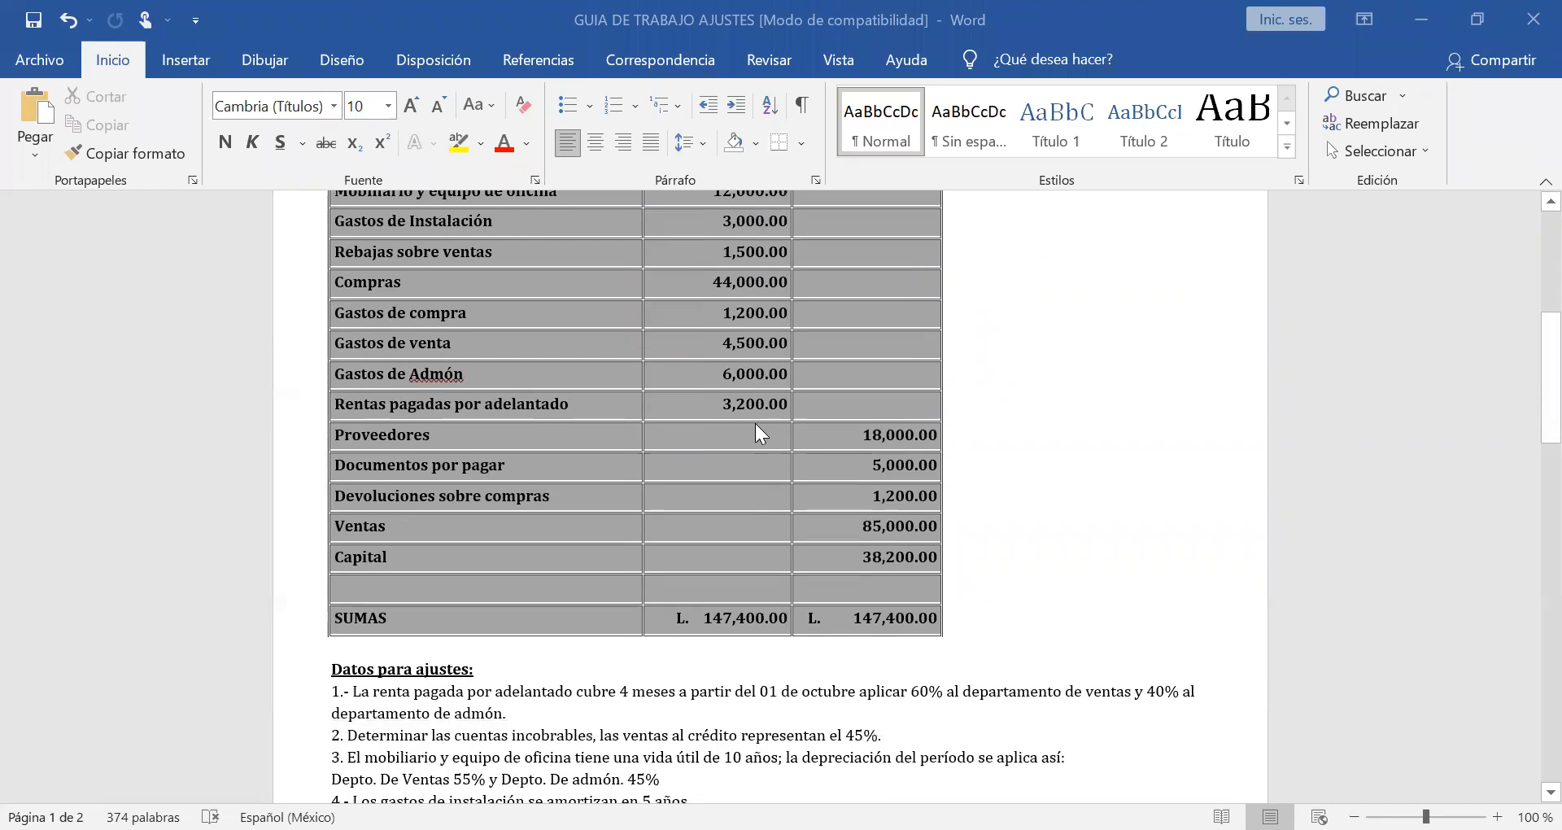
scroll(755, 423, "down", 1)
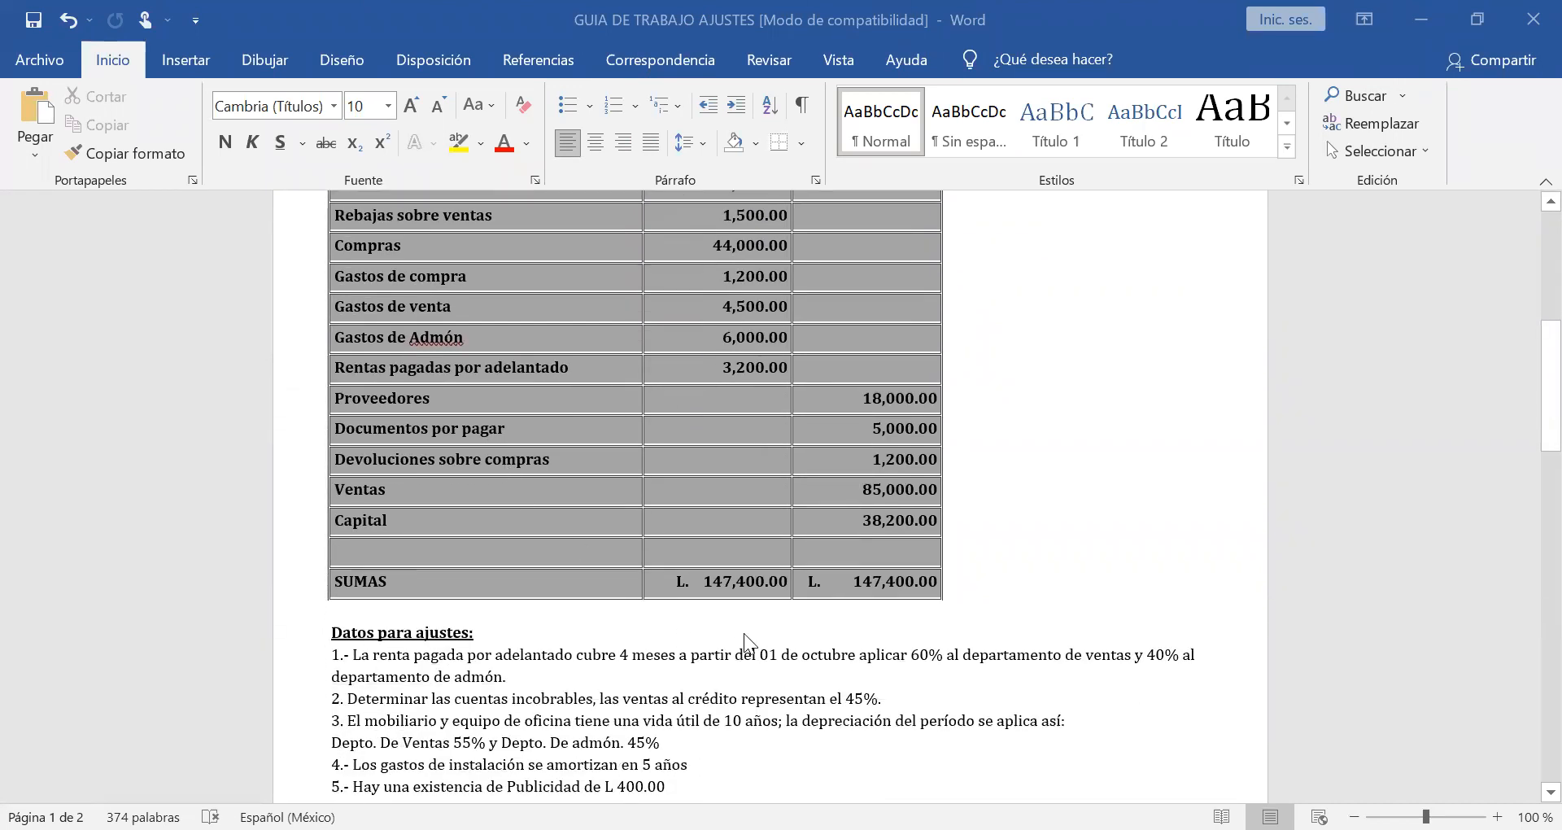
scroll(745, 642, "down", 3)
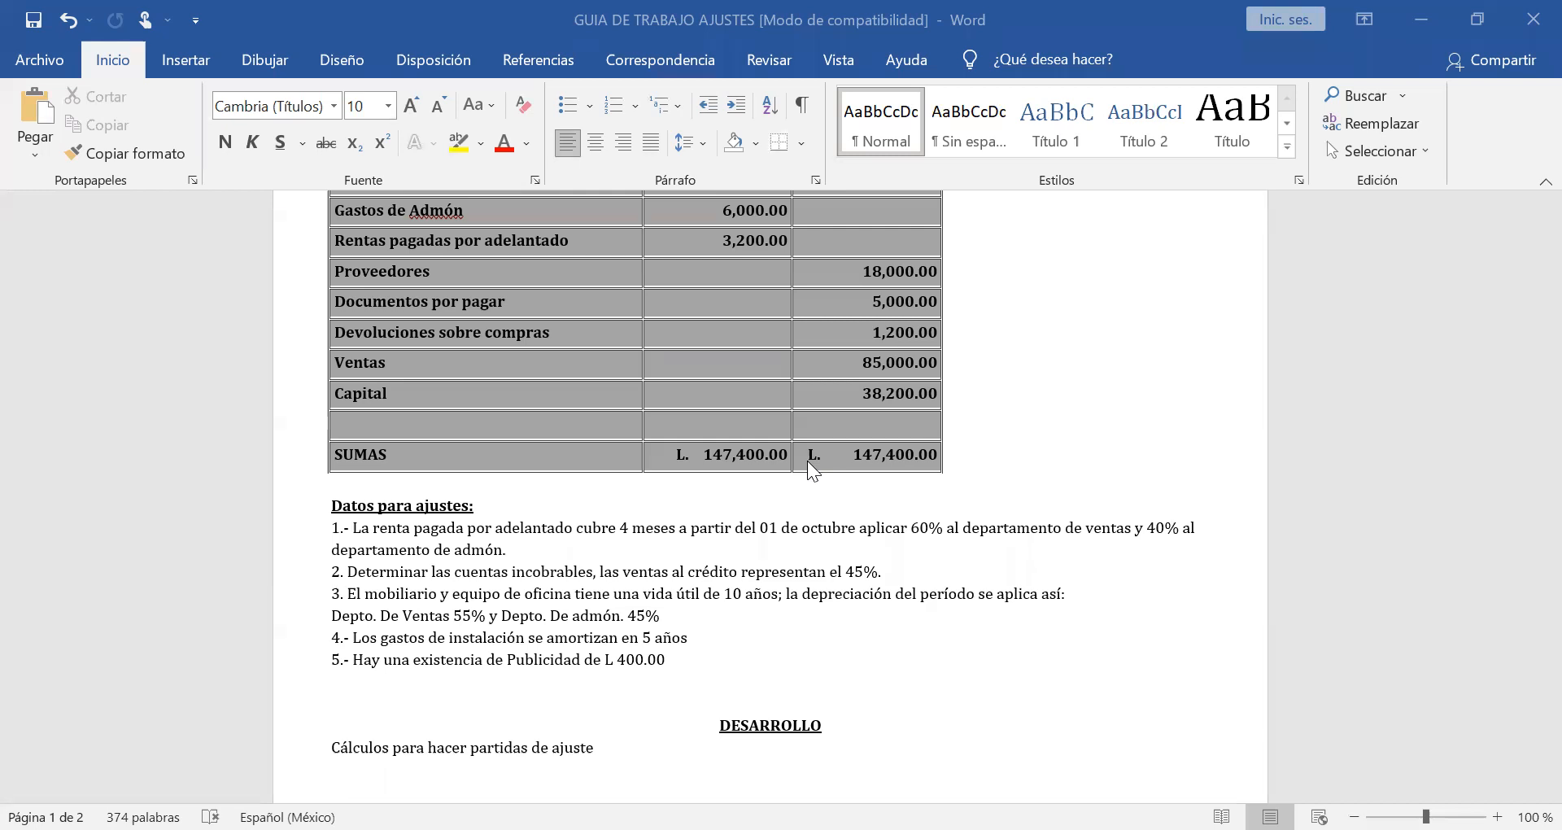
scroll(807, 460, "down", 1)
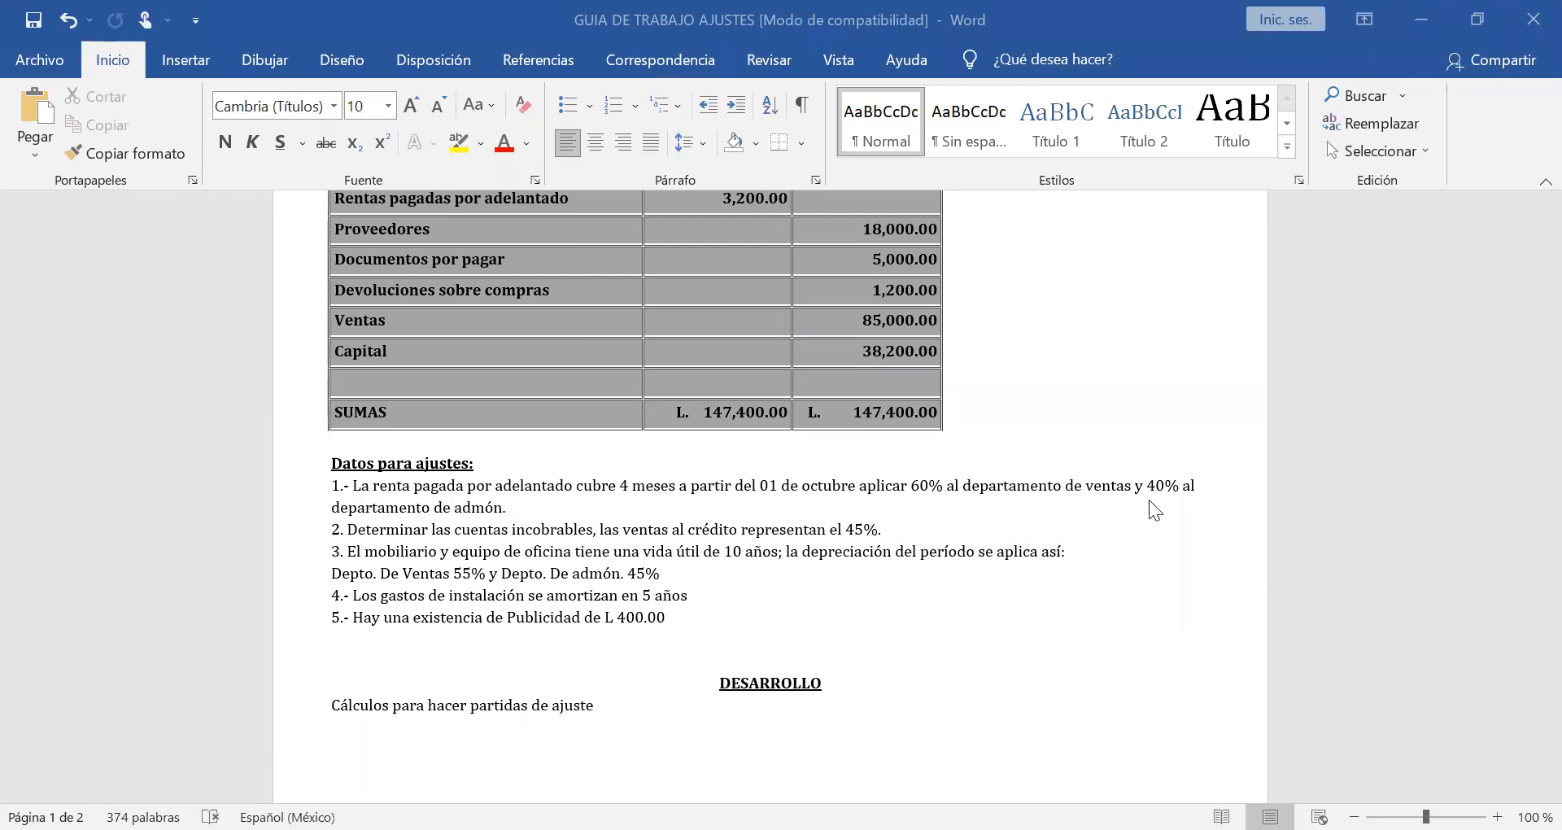
scroll(1150, 501, "down", 1)
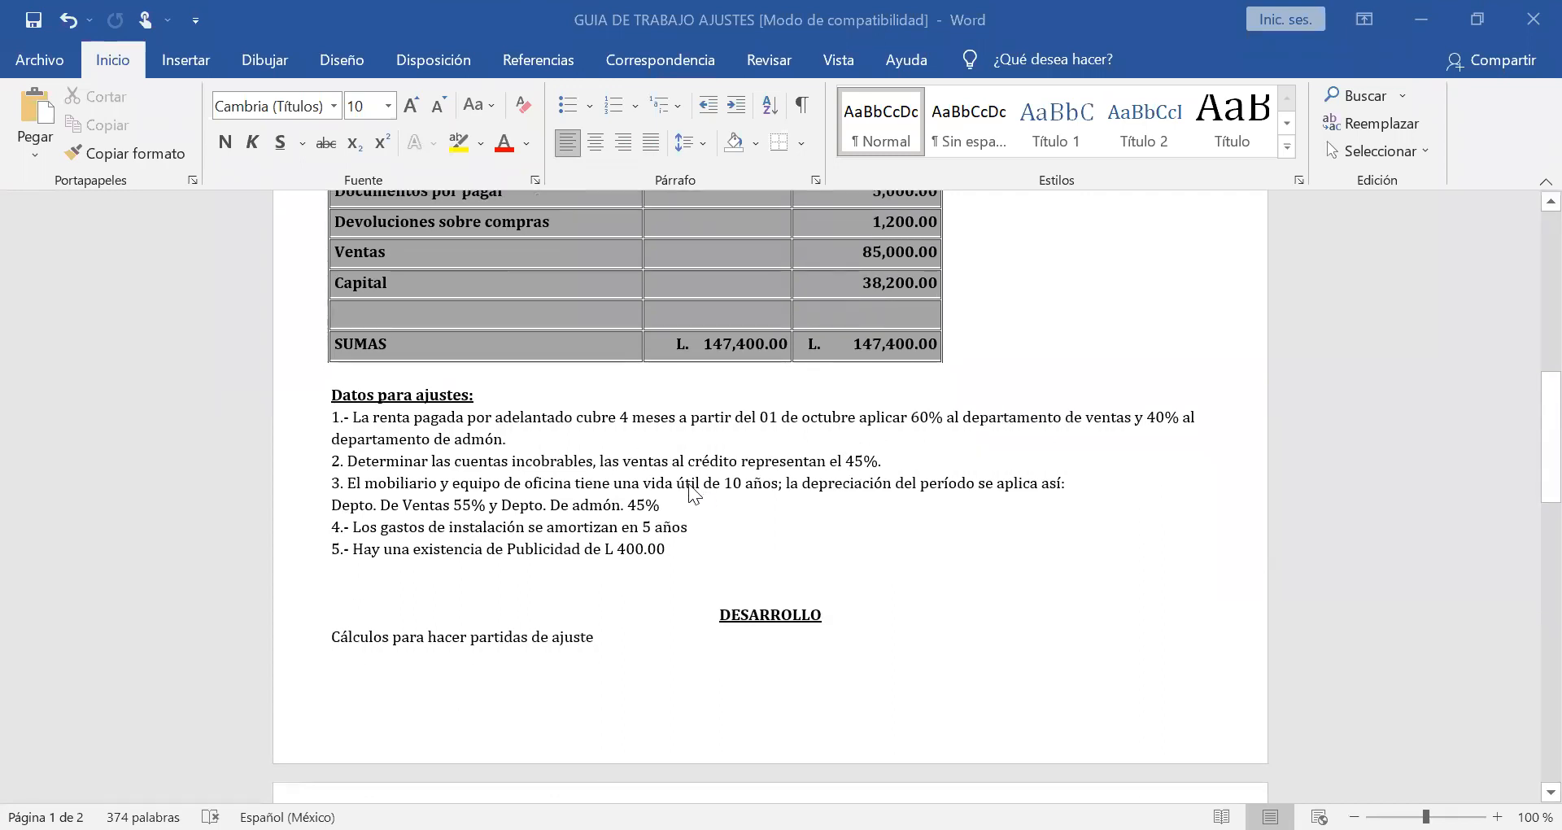
Examine the debit and credit accounts and the SUMAS row of the trial balance, returning to the adjustment data.
scroll(689, 485, "up", 5)
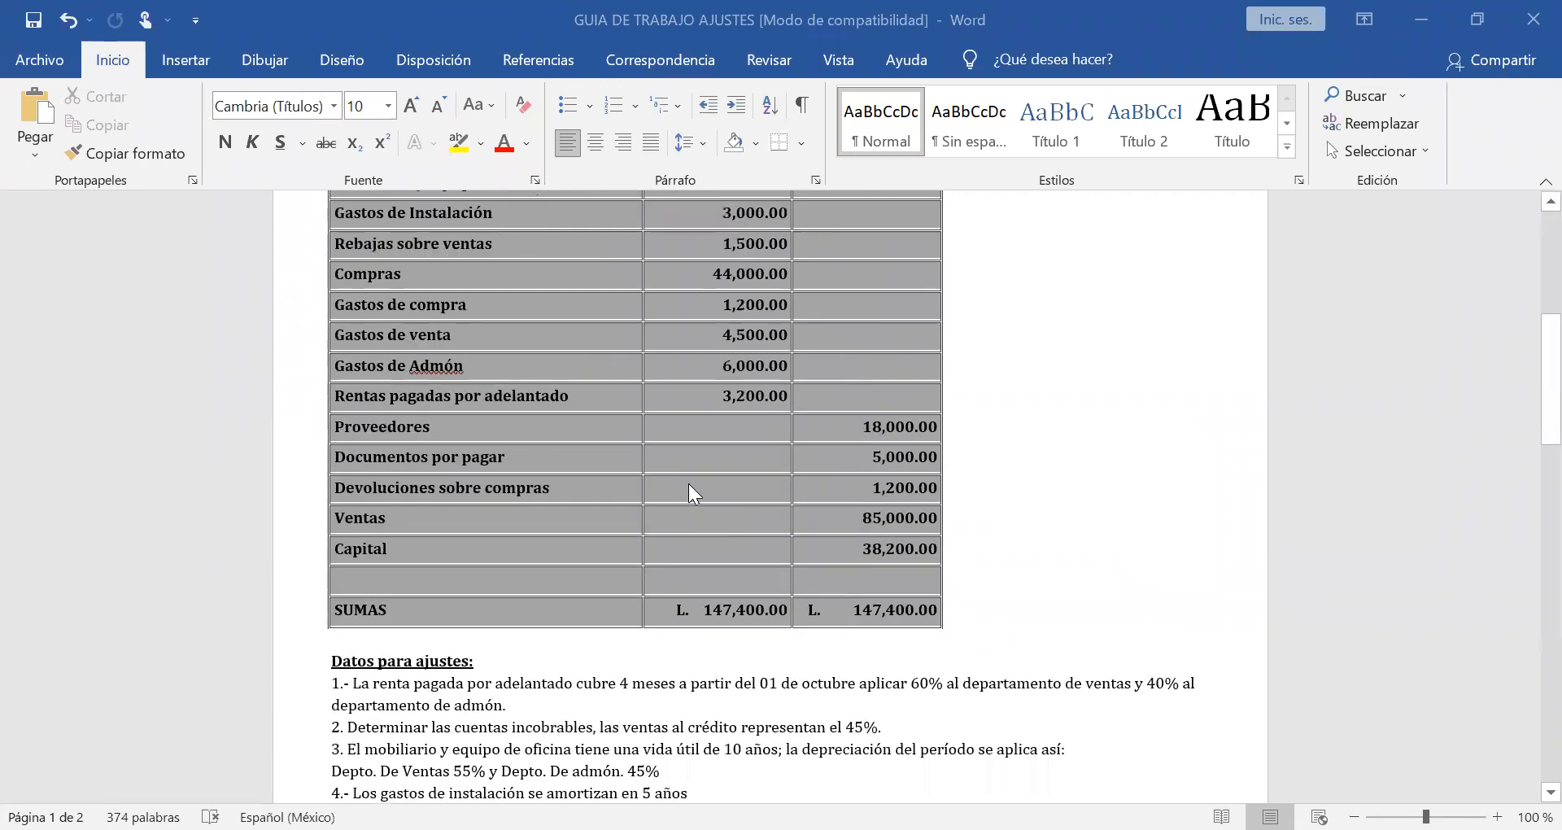
scroll(689, 486, "up", 2)
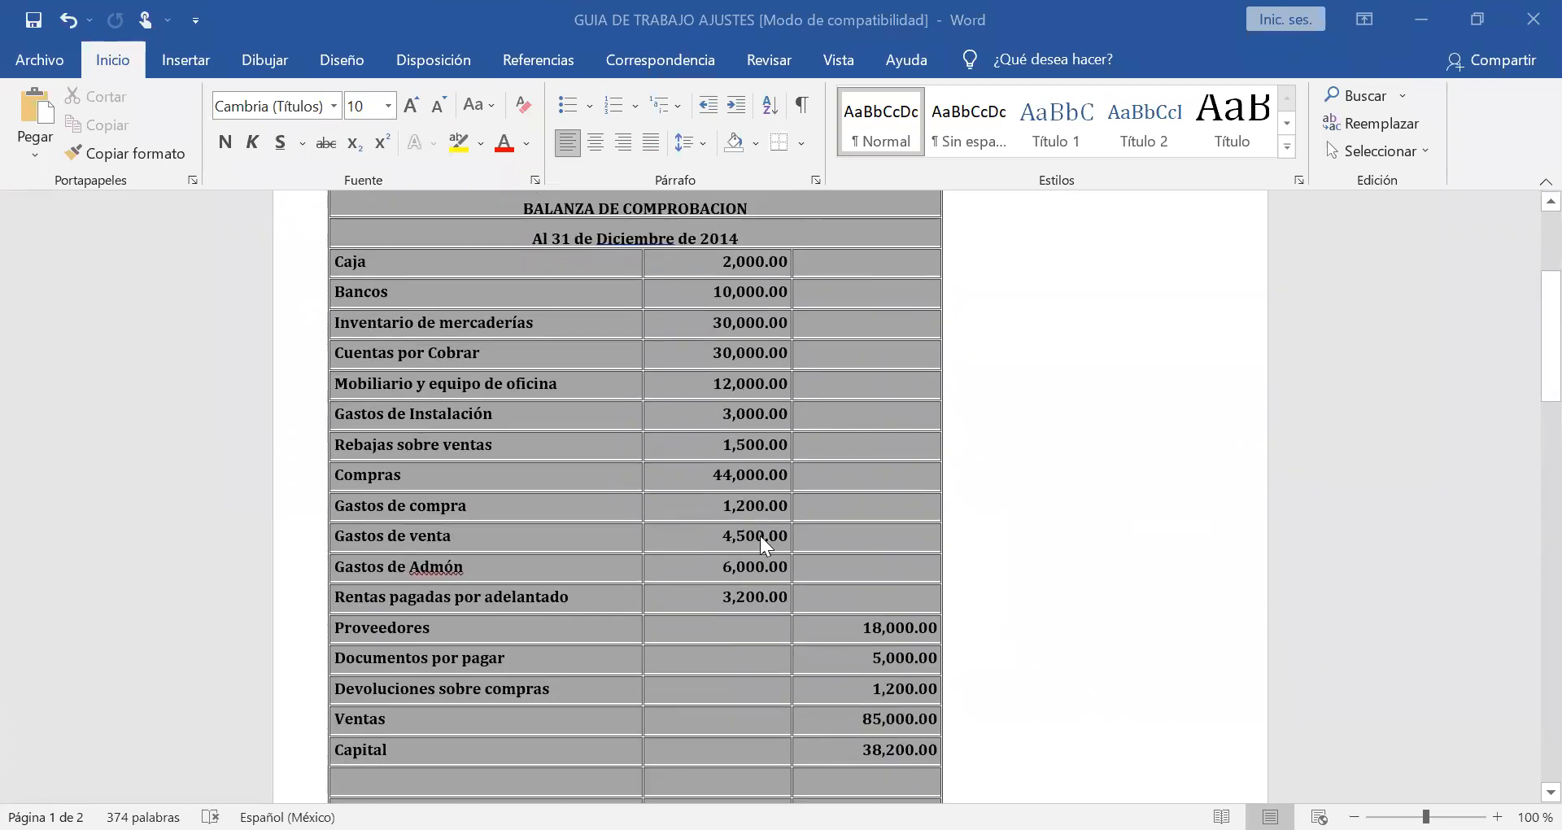
scroll(761, 536, "down", 1)
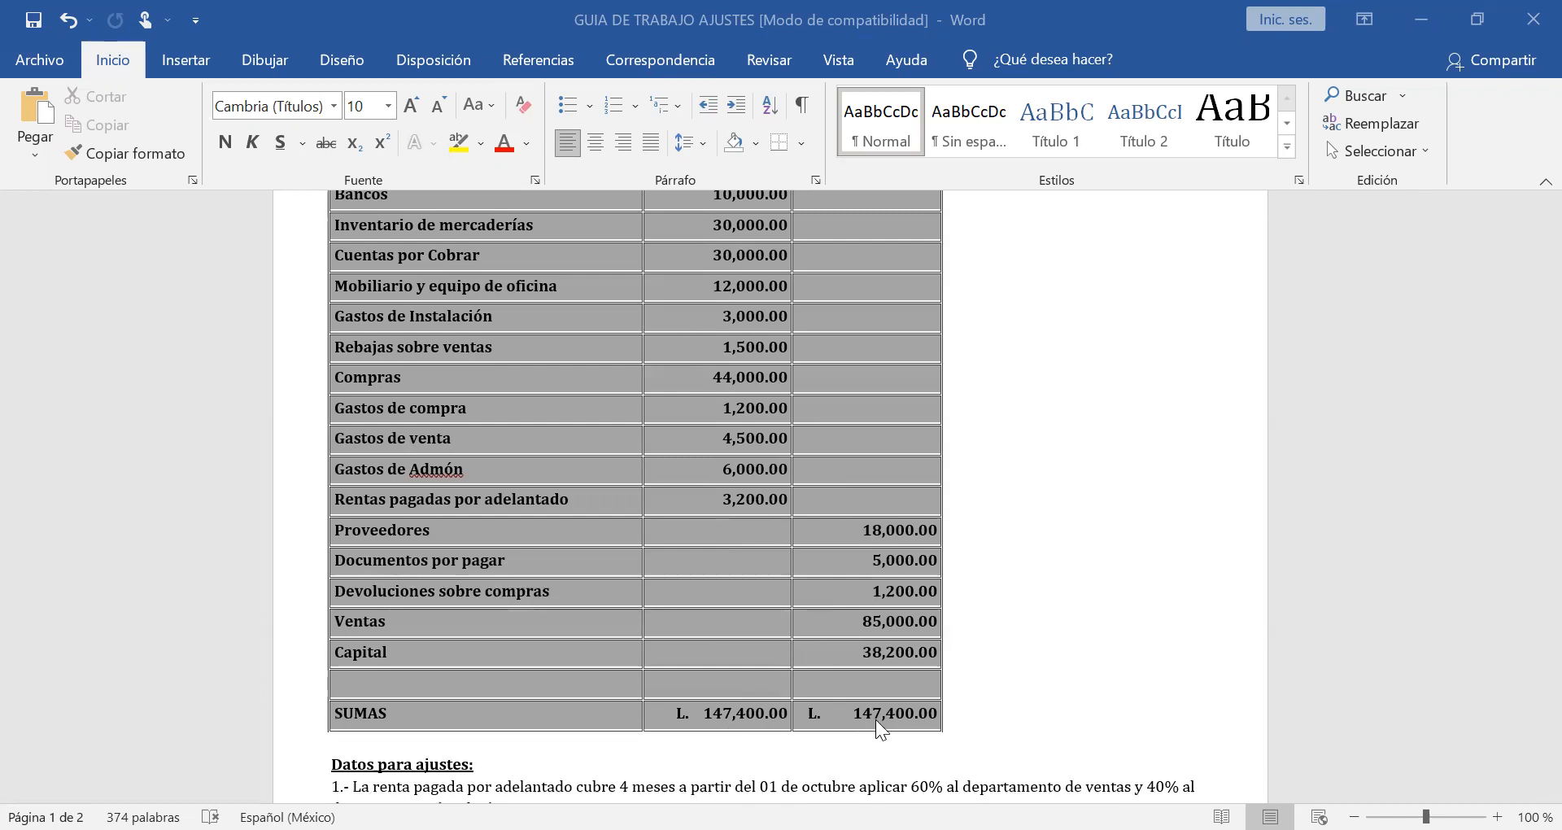
scroll(875, 720, "up", 2)
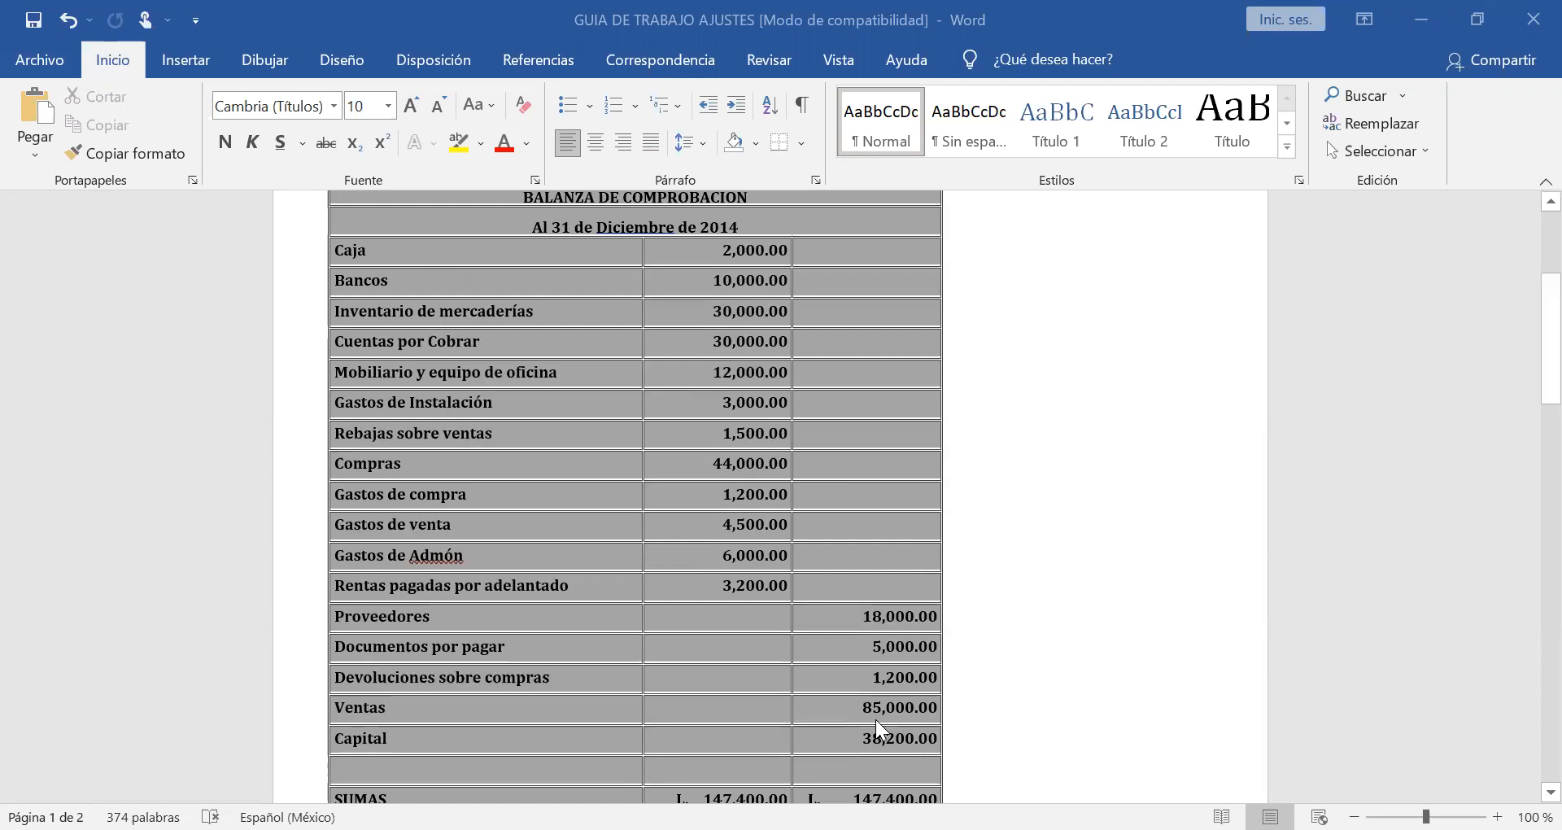
scroll(876, 719, "down", 2)
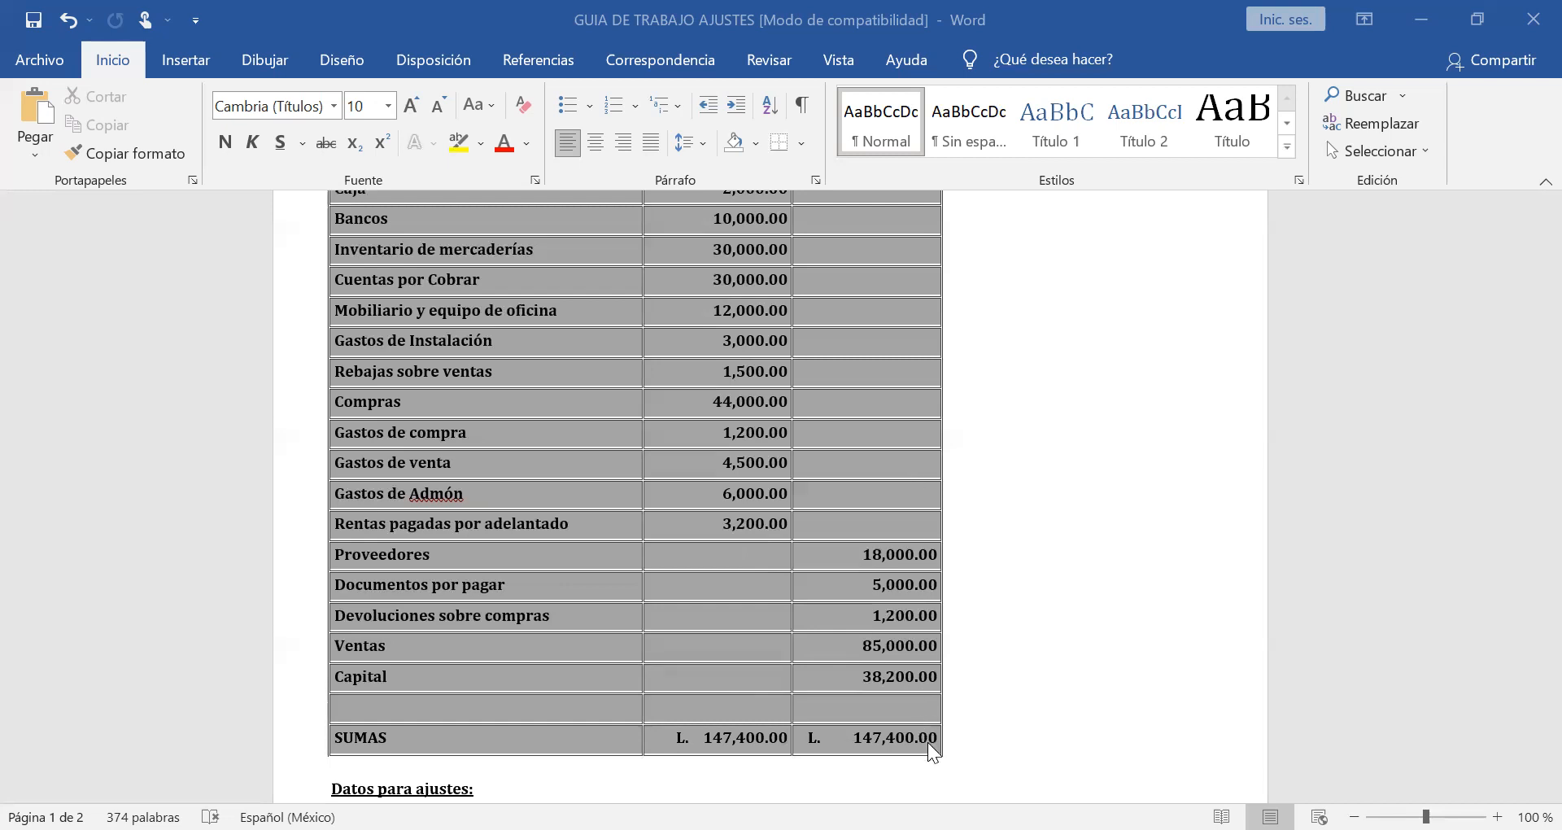
scroll(928, 741, "up", 3)
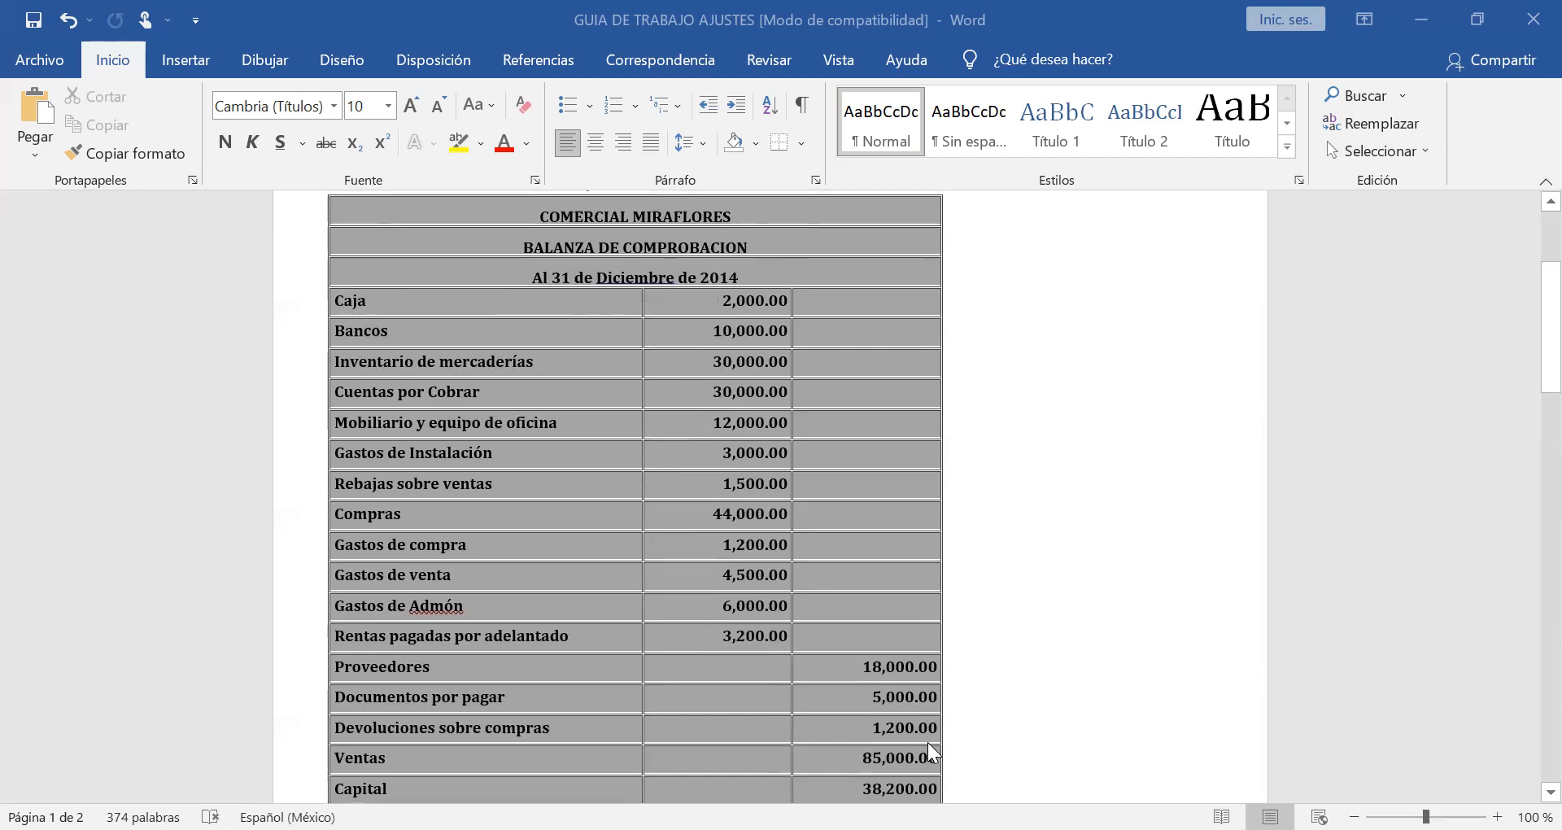
scroll(928, 743, "down", 3)
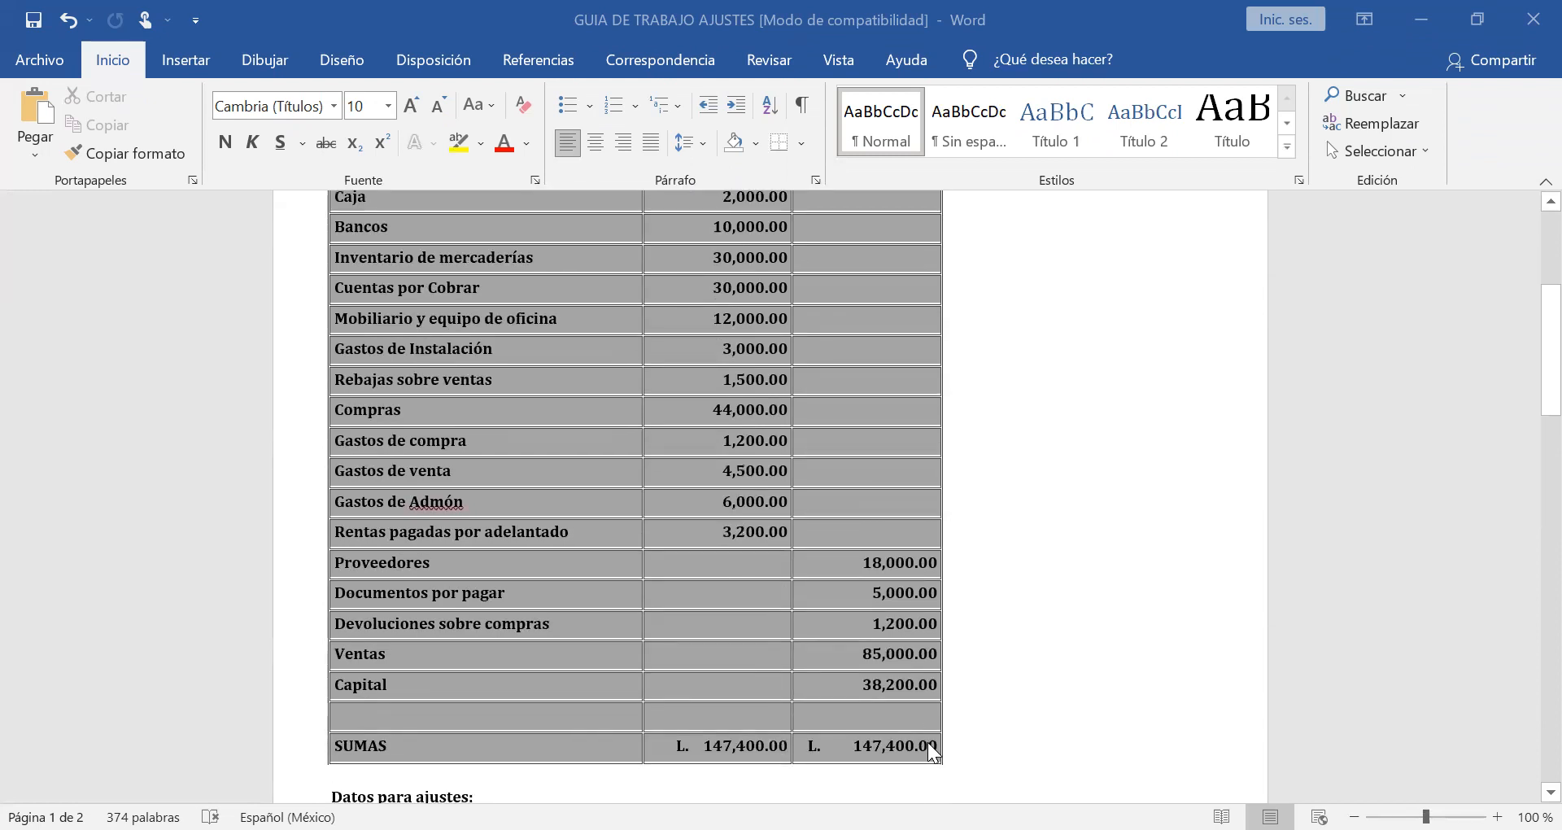
scroll(930, 750, "down", 3)
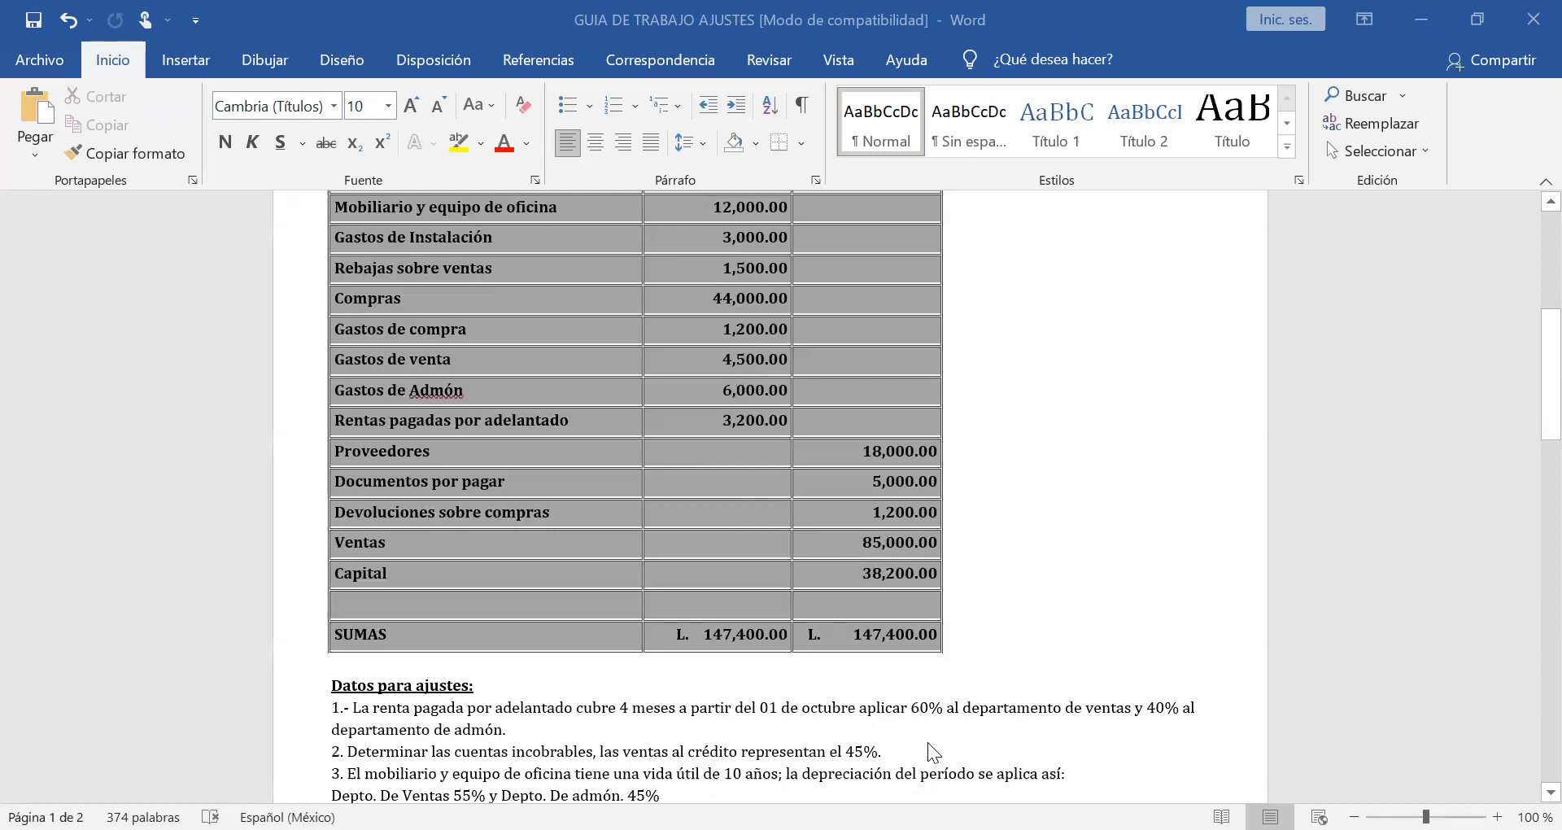
scroll(927, 742, "down", 3)
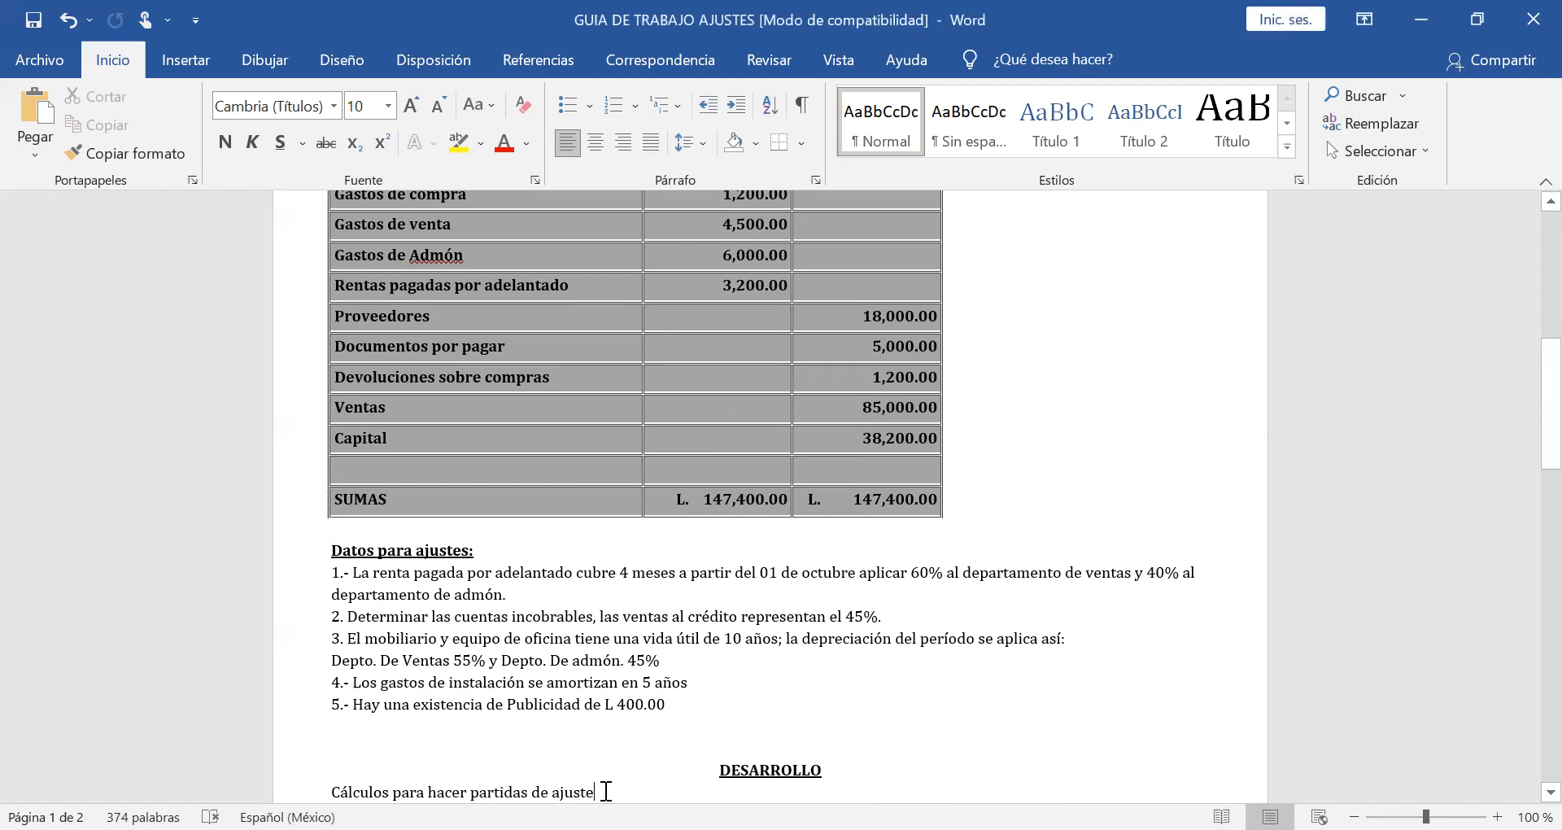
Highlight the start date "01 de octubre" in the prepaid rent adjustment for reference.
key("Return")
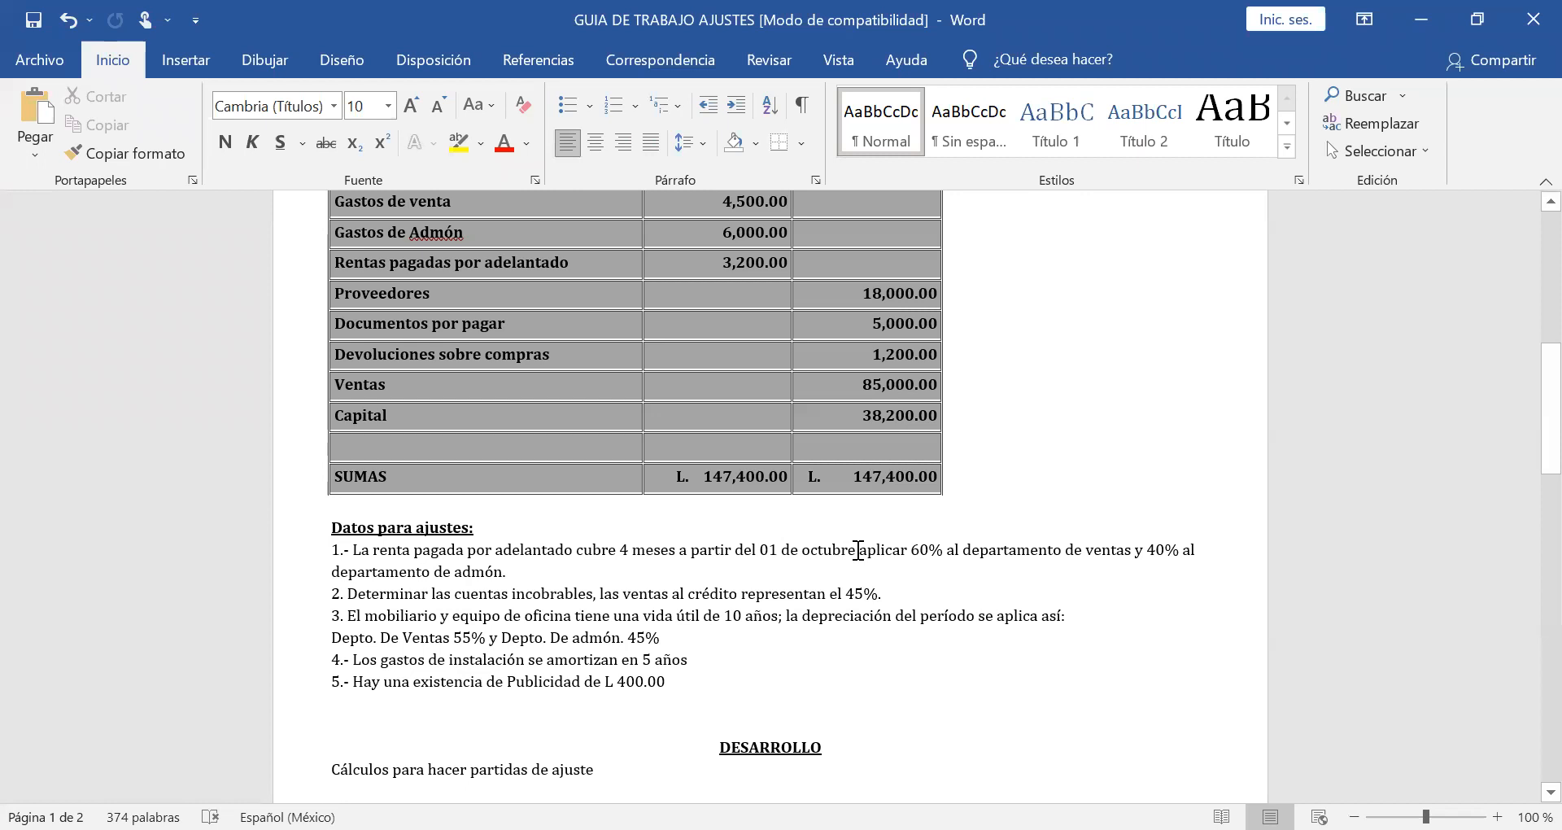
left_click_drag(858, 550, 765, 550)
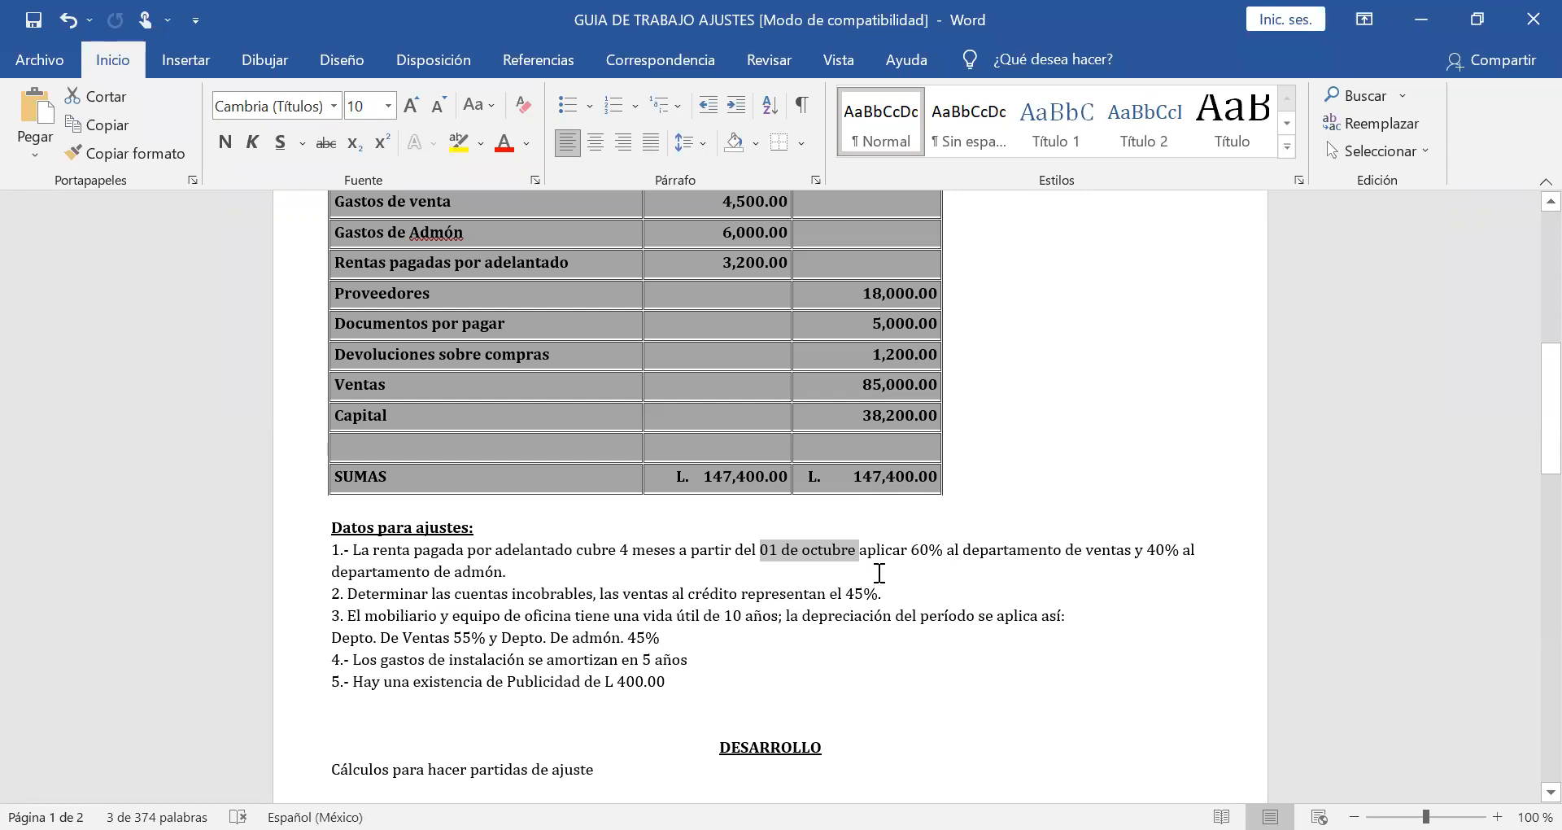
left_click(704, 757)
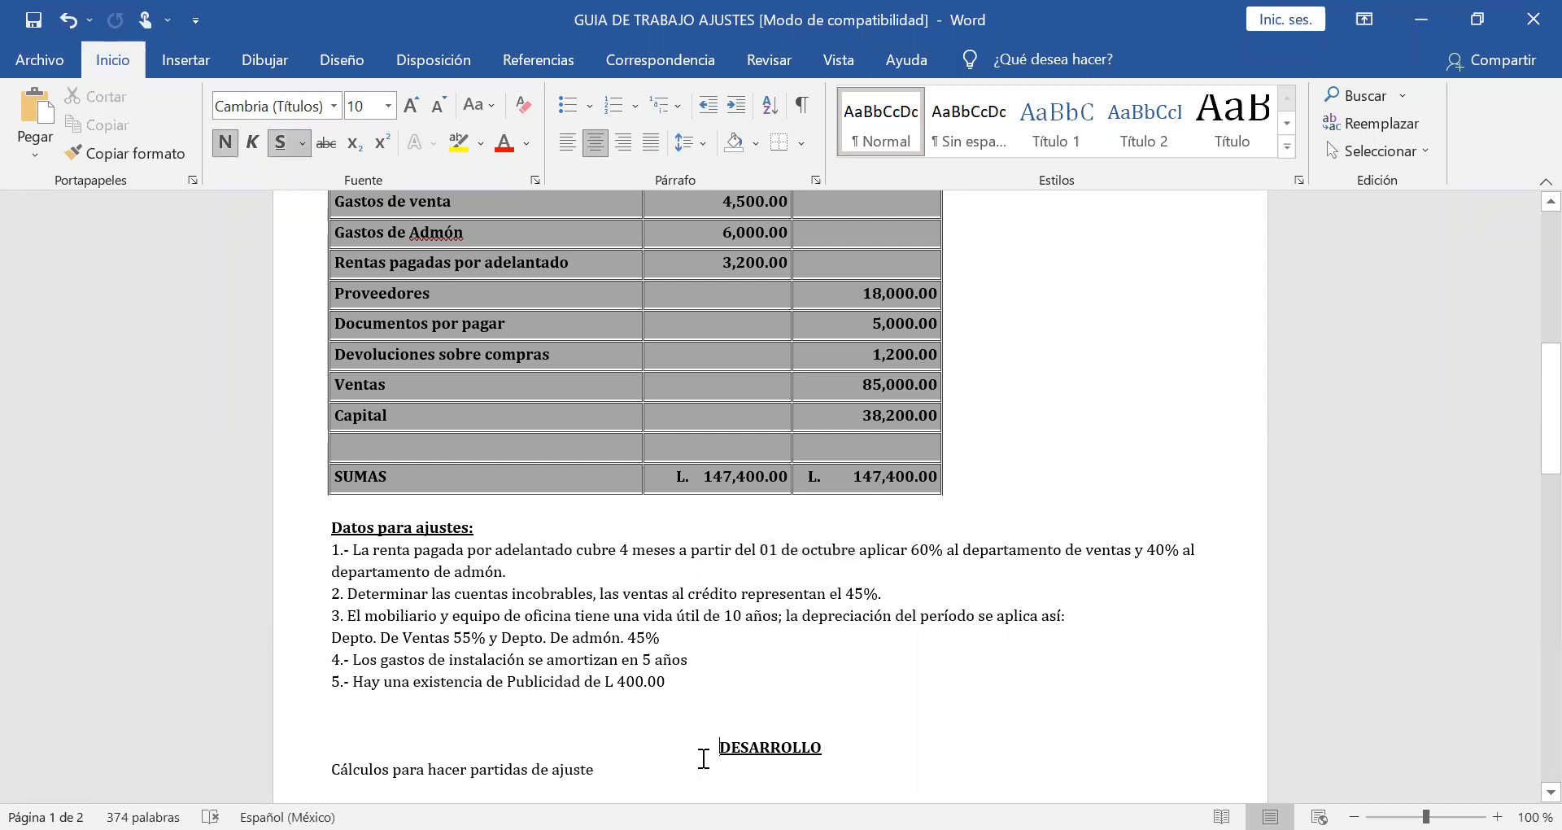
Start a numbered list below "Cálculos para hacer partidas de ajuste" with the first item "Rentas=".
left_click(608, 768)
key("Return")
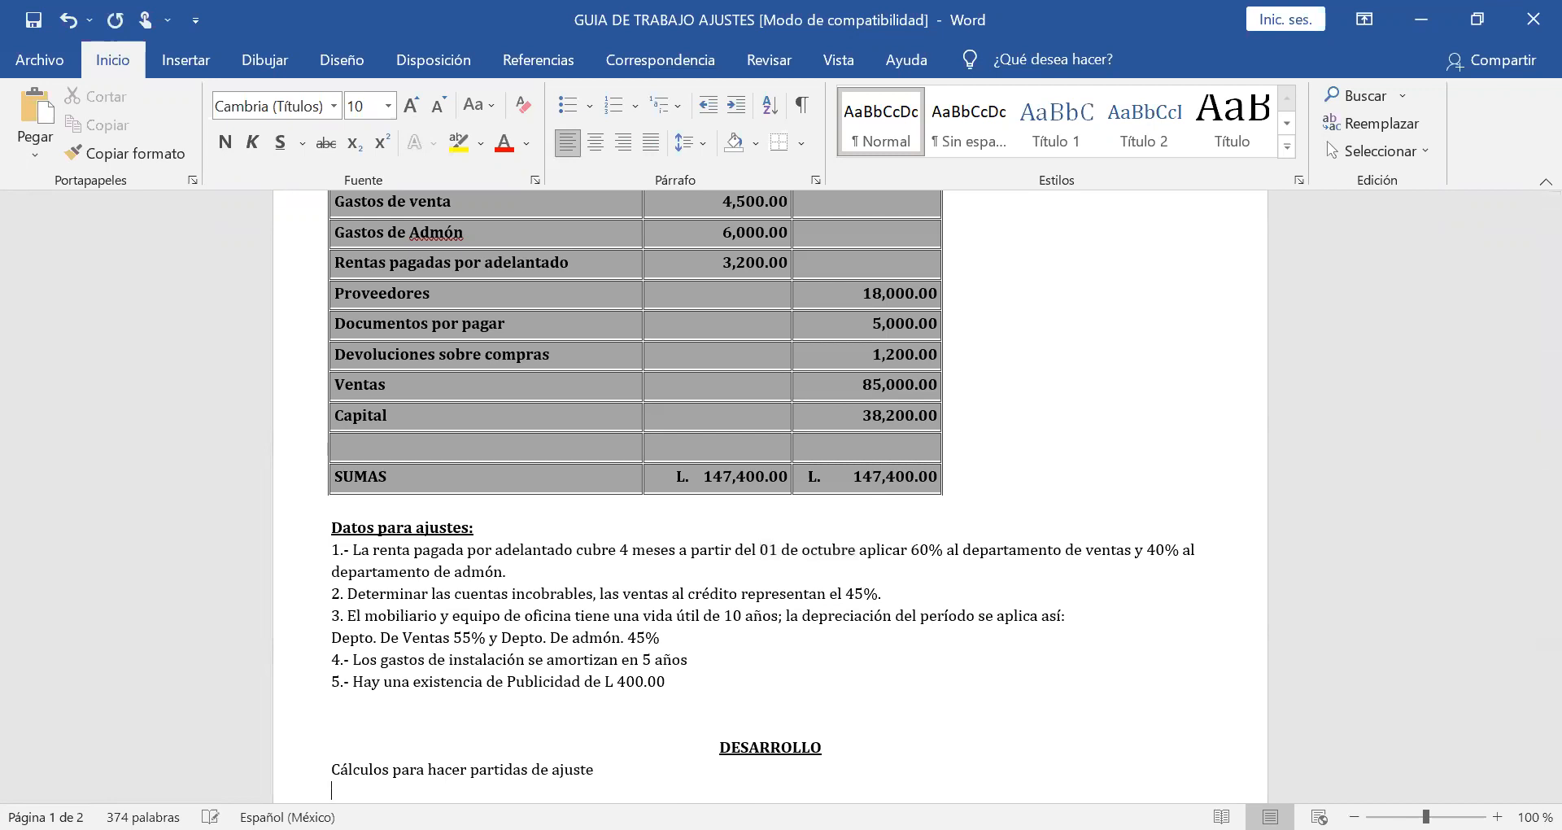
type("1) Re")
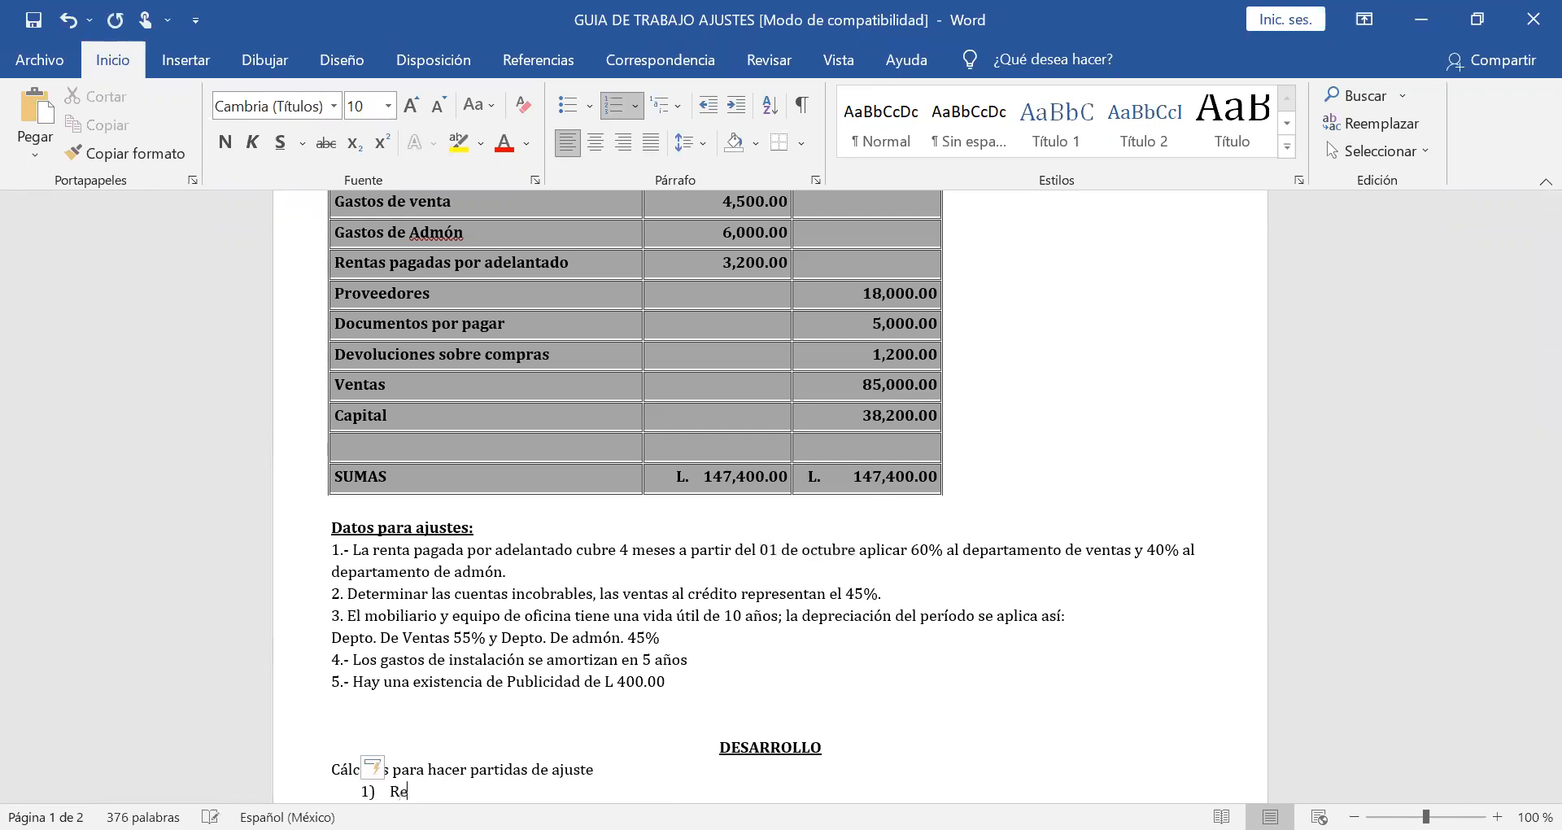
type("ntas=")
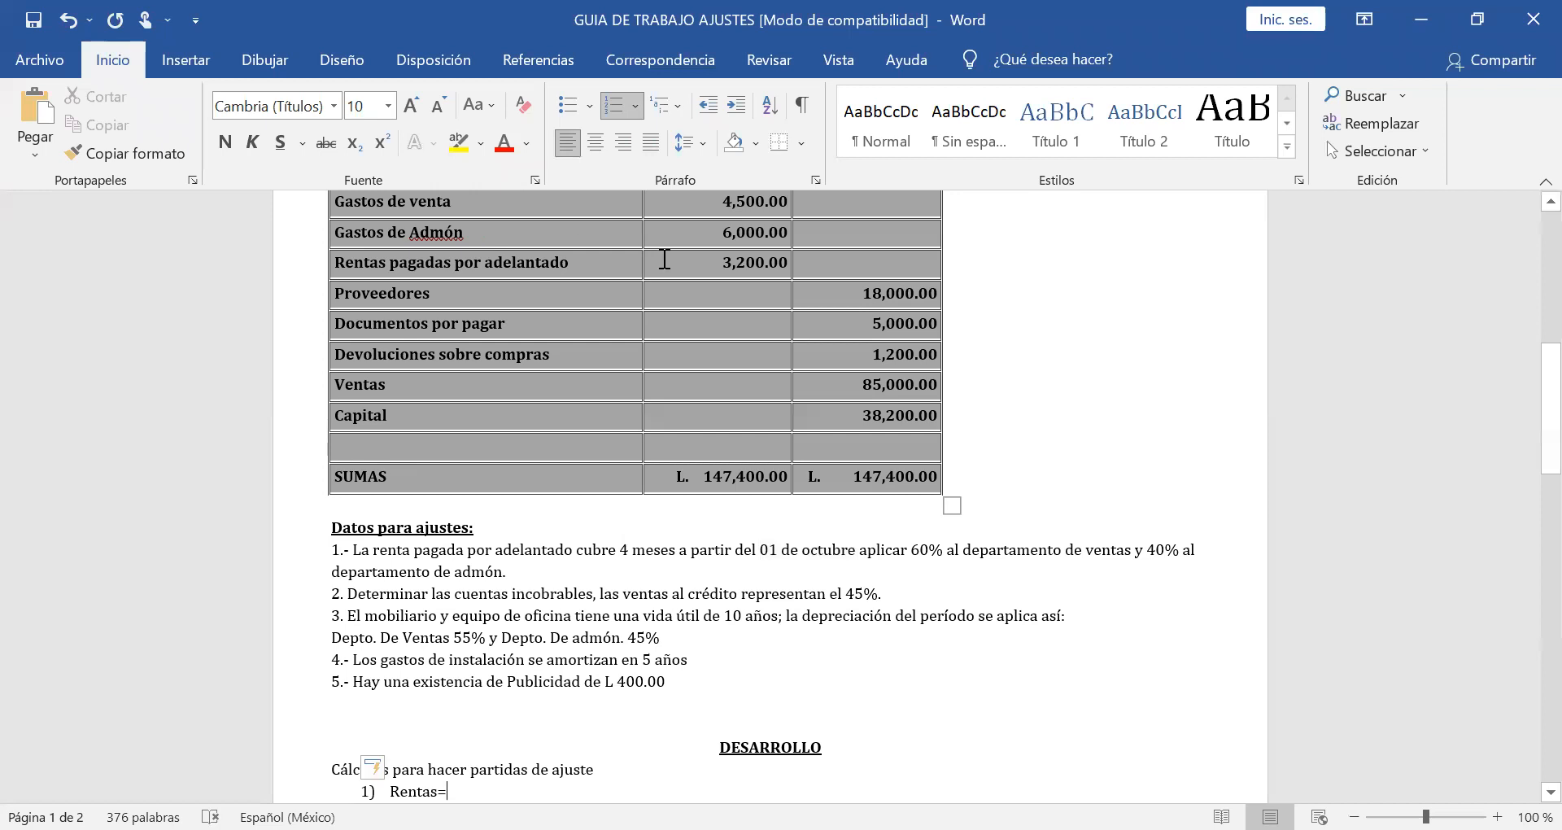
Complete the monthly rent calculation in item 1 so it reads "Rentas= 3,200/4 = 800.00".
left_click_drag(720, 263, 793, 262)
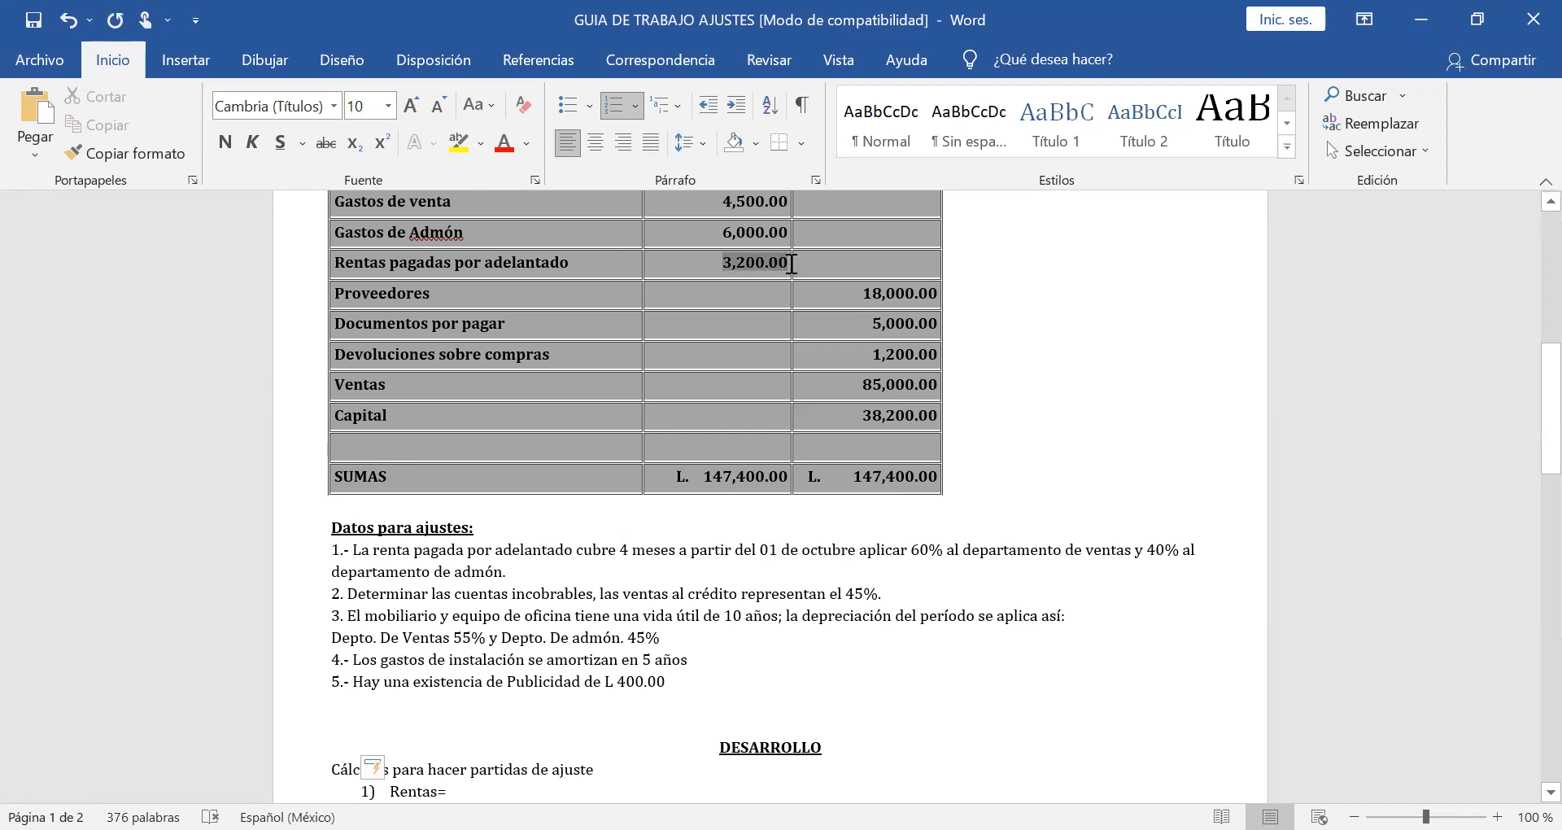
left_click(492, 791)
type("3,200")
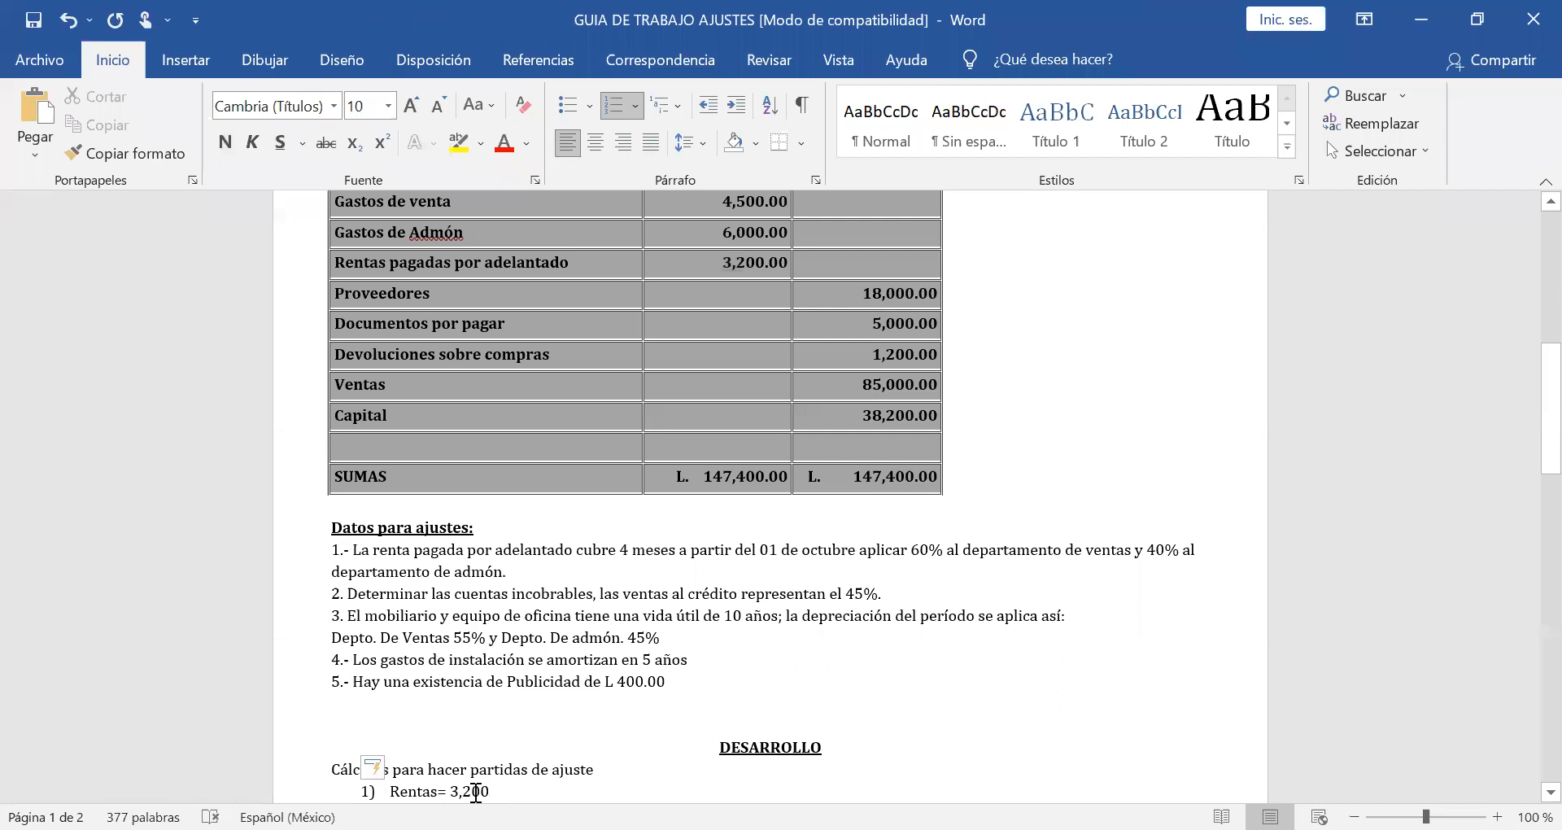
type("/")
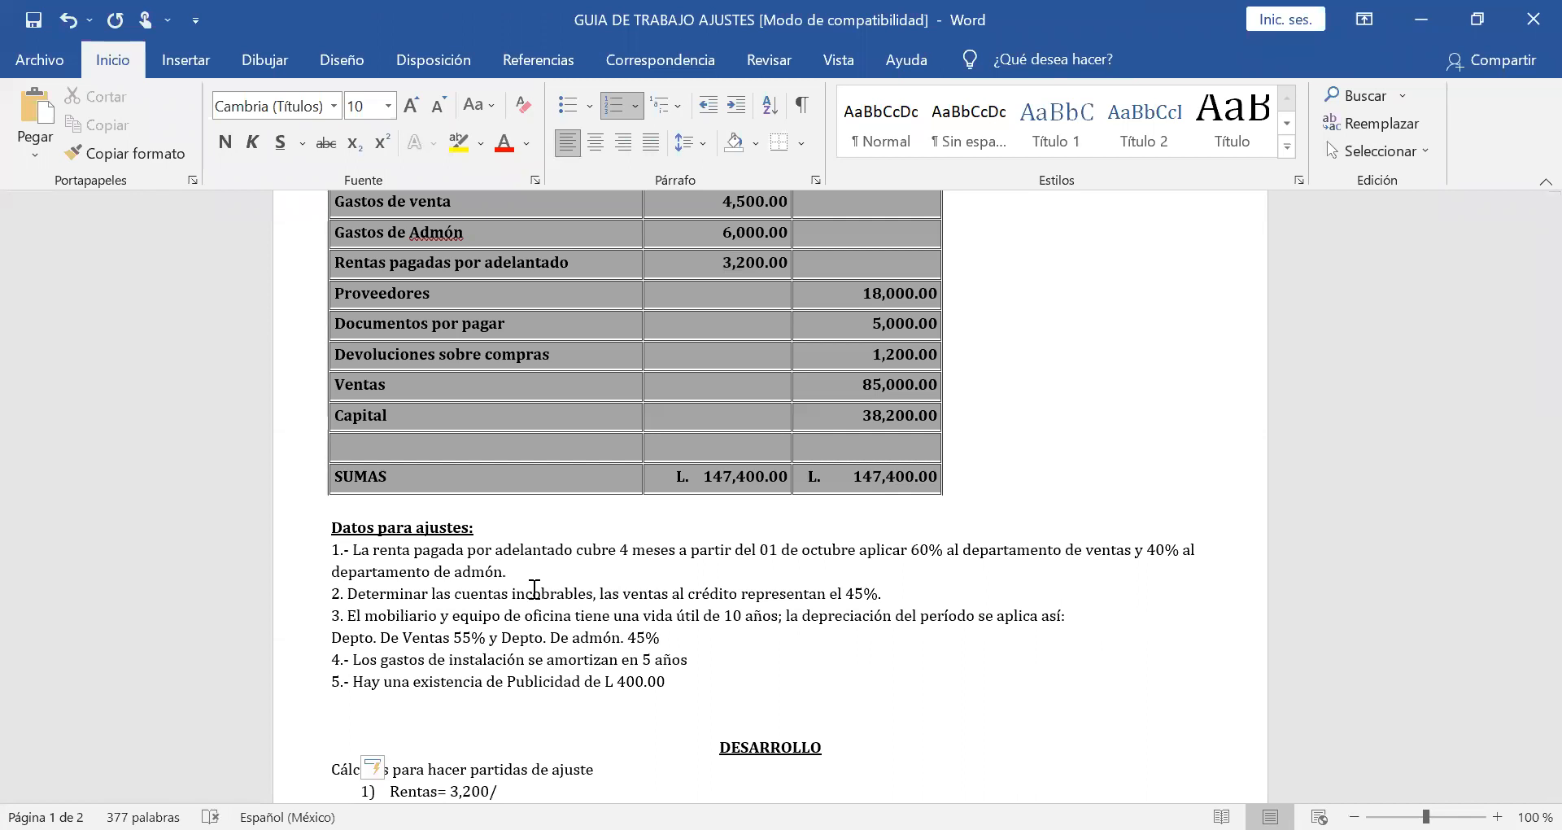
type("4=")
key("BackSpace")
type("=")
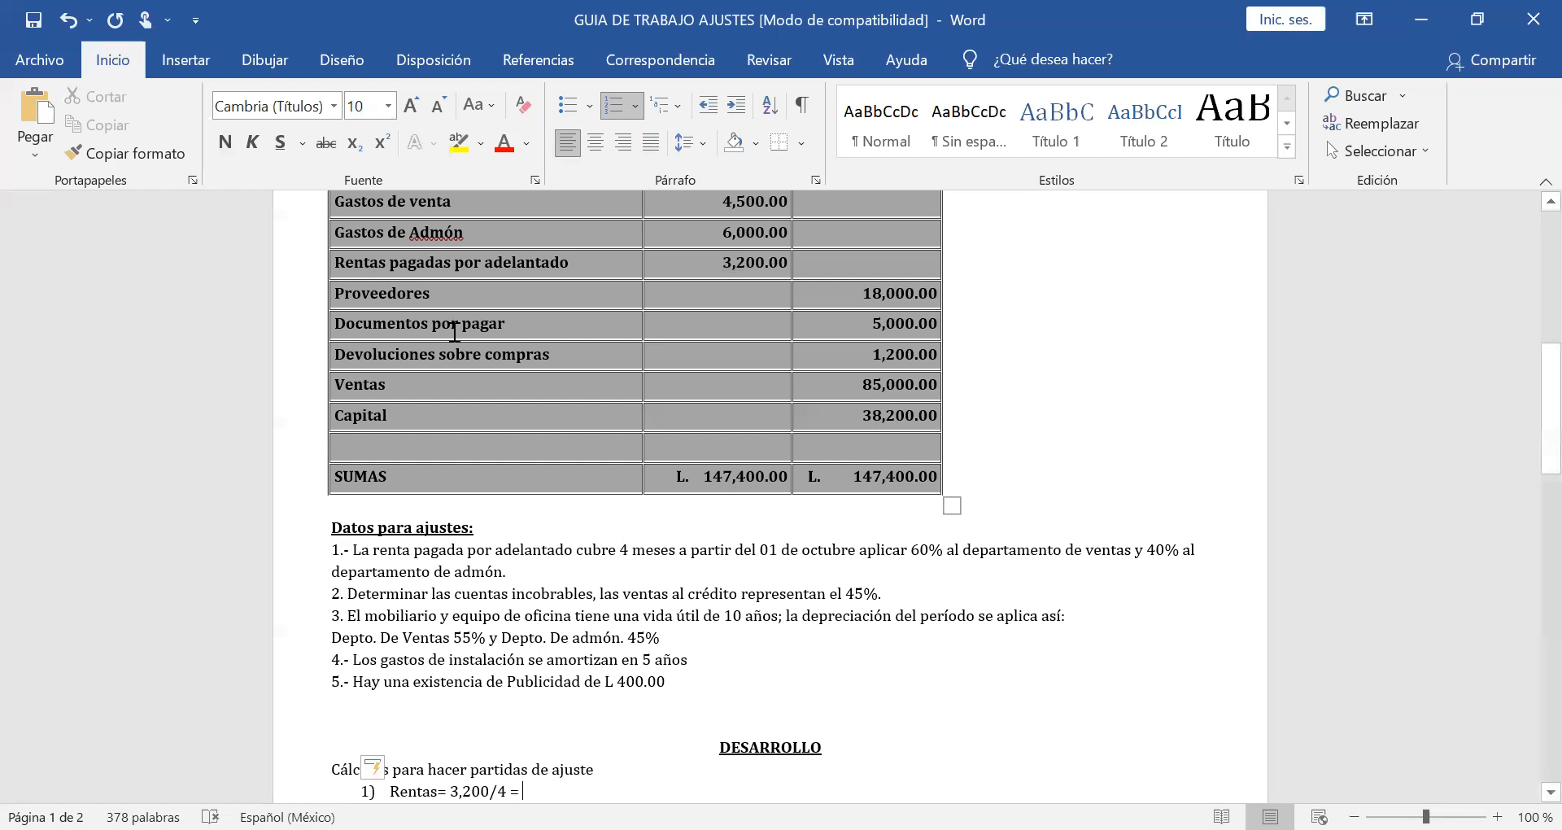
type("800")
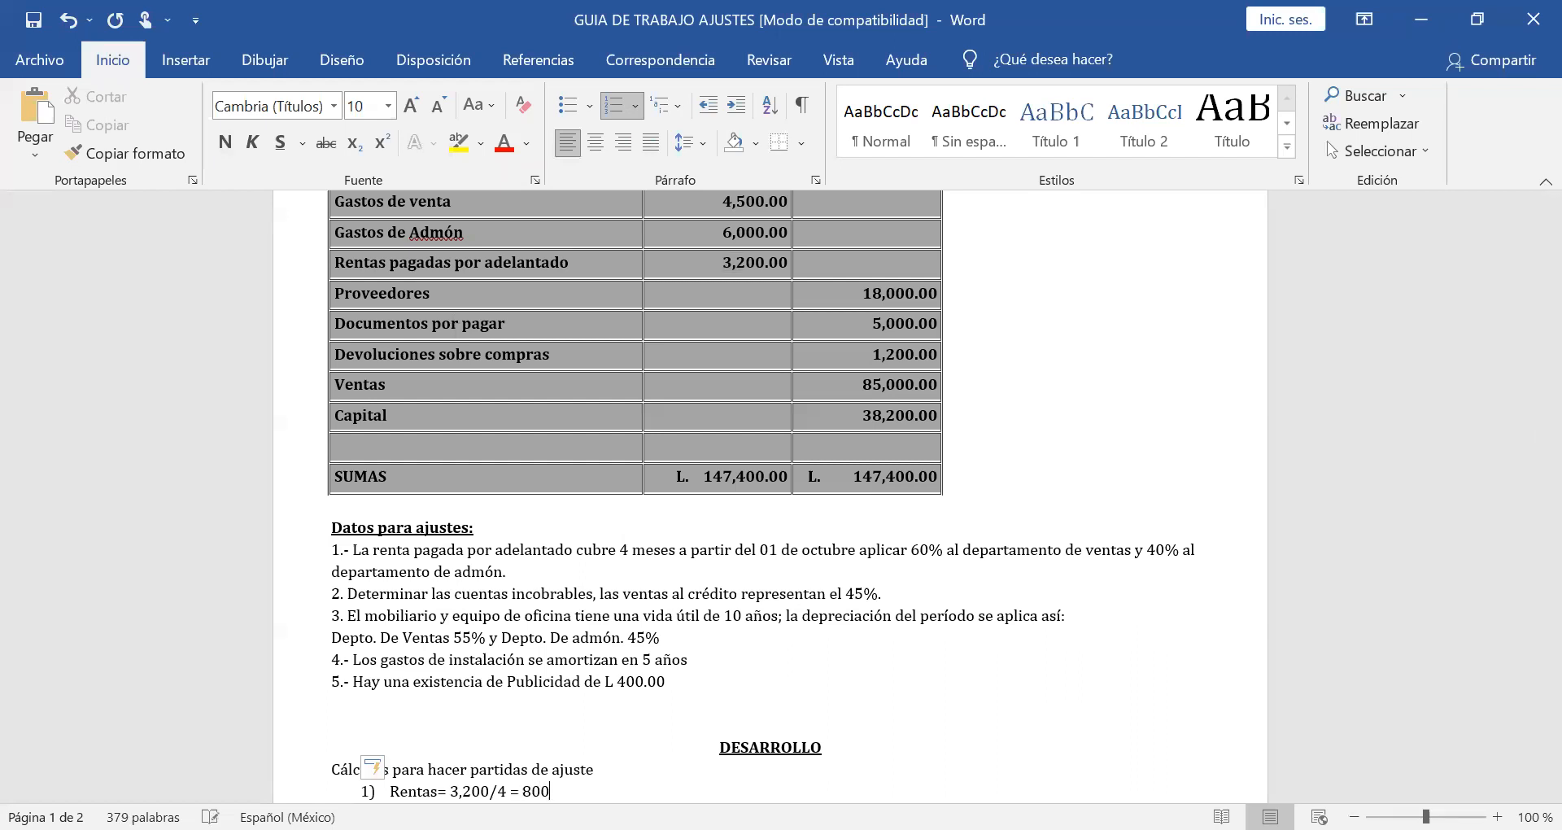
type(".00")
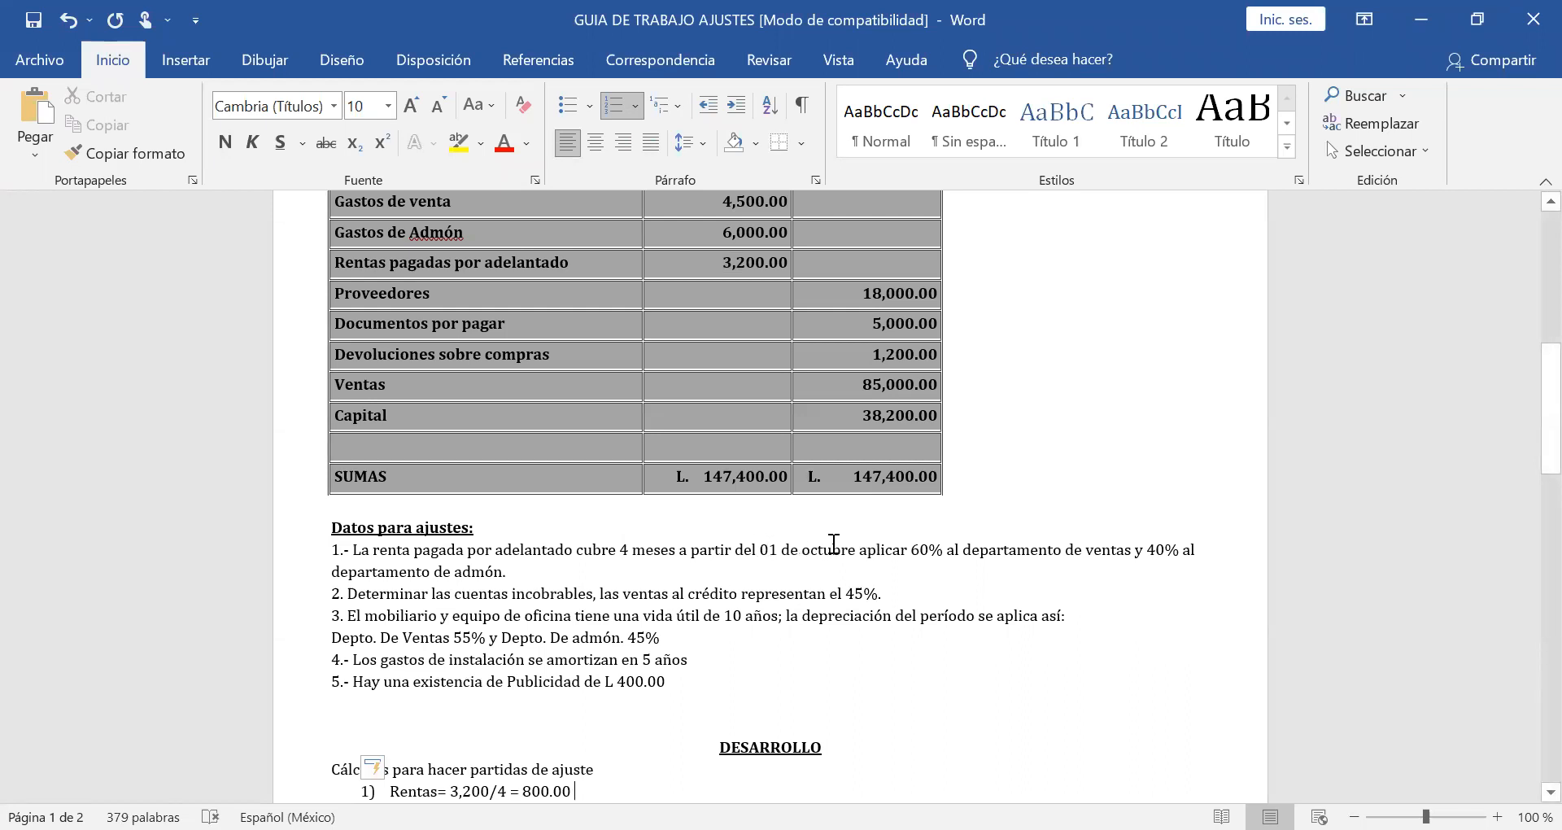
Check the trial balance date against the rent start date and extend the rent calculation with "x 3 meses= 2,400.00".
scroll(832, 318, "up", 10)
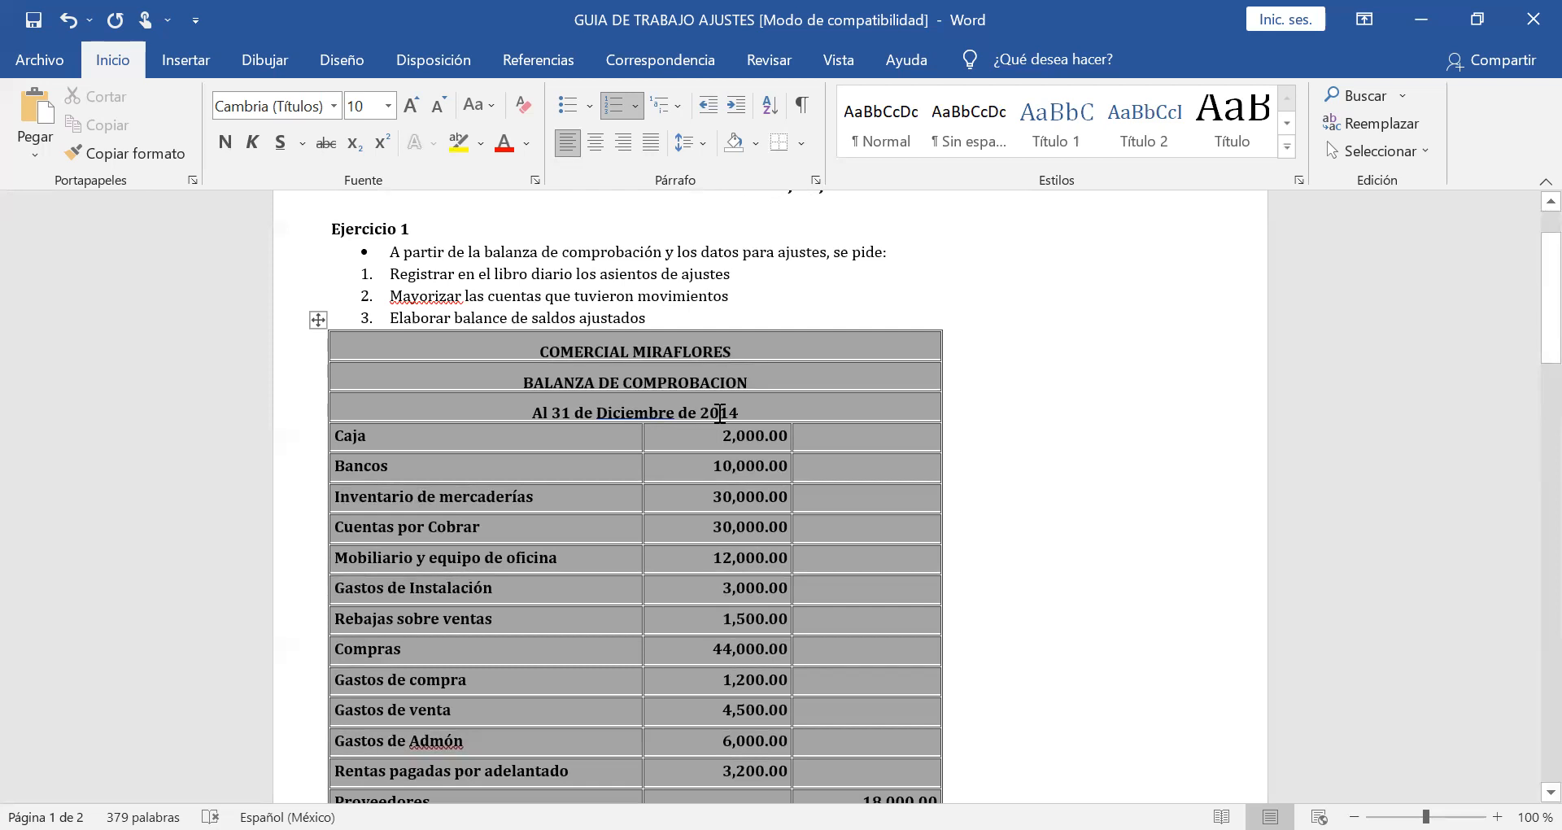
scroll(720, 414, "down", 10)
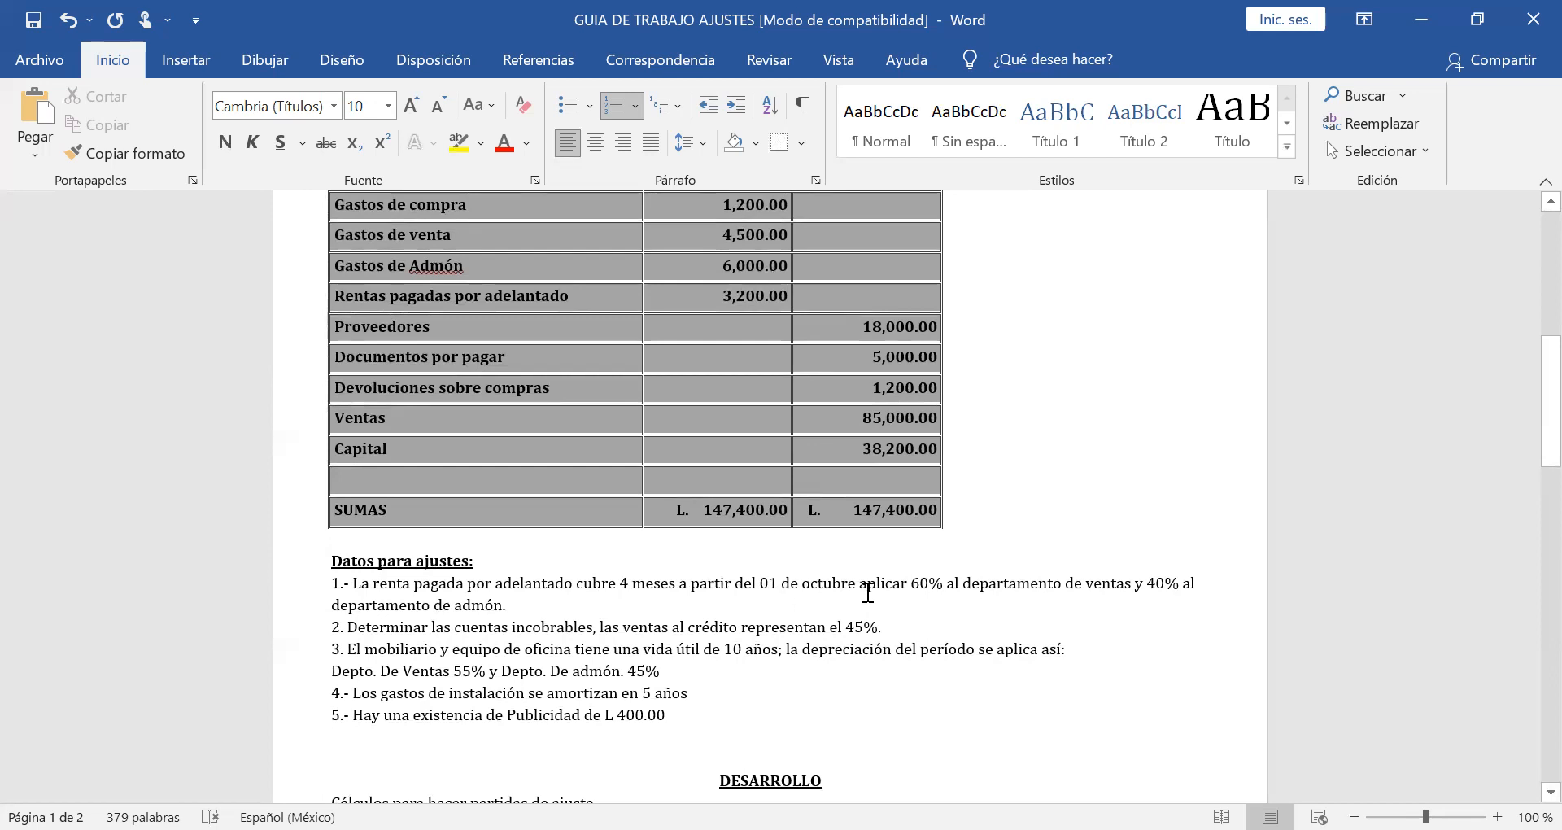
scroll(868, 592, "down", 4)
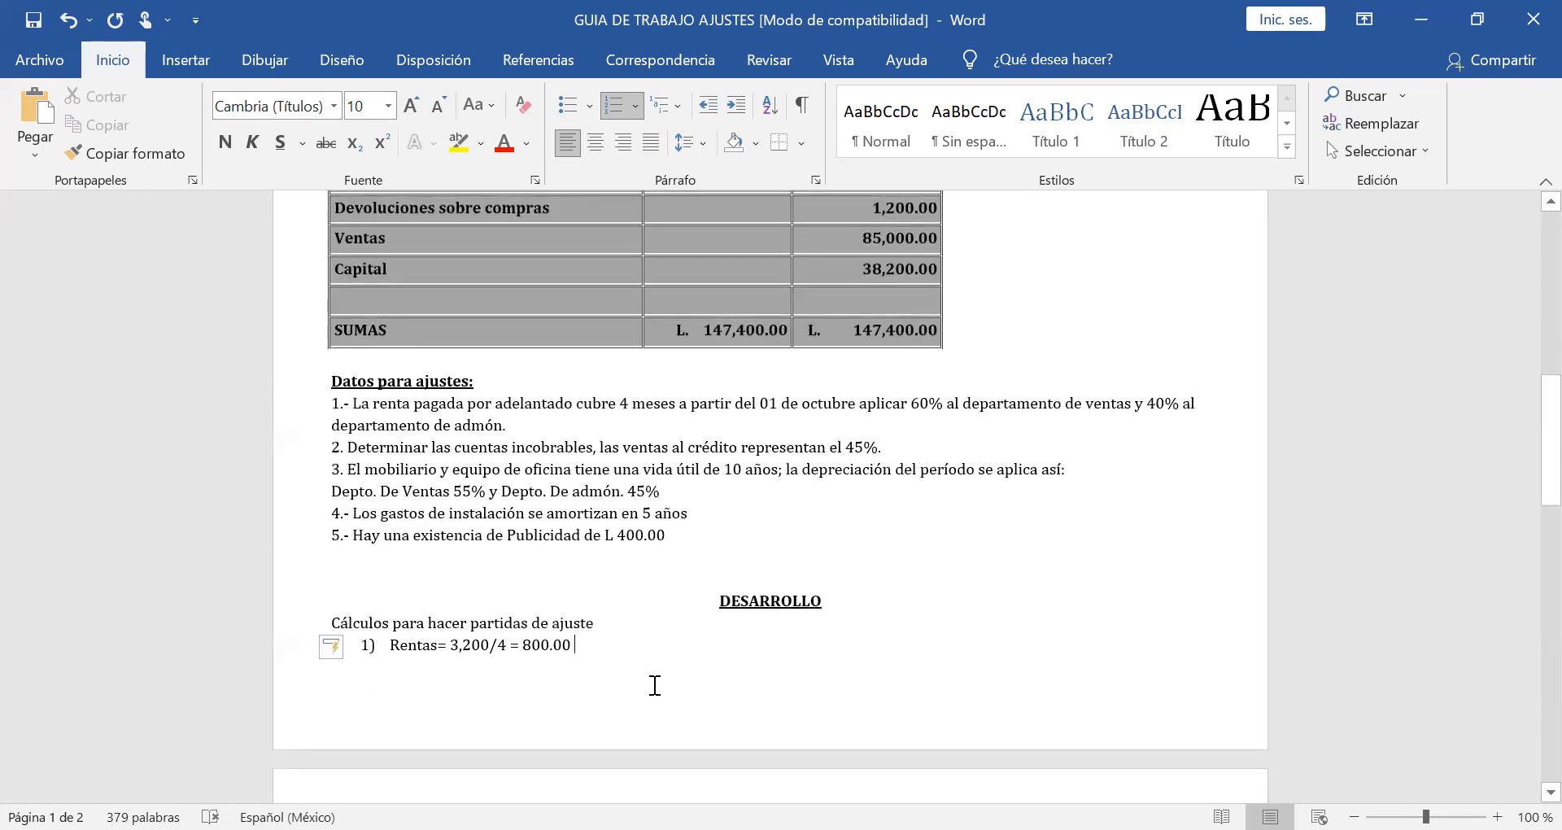
type("x")
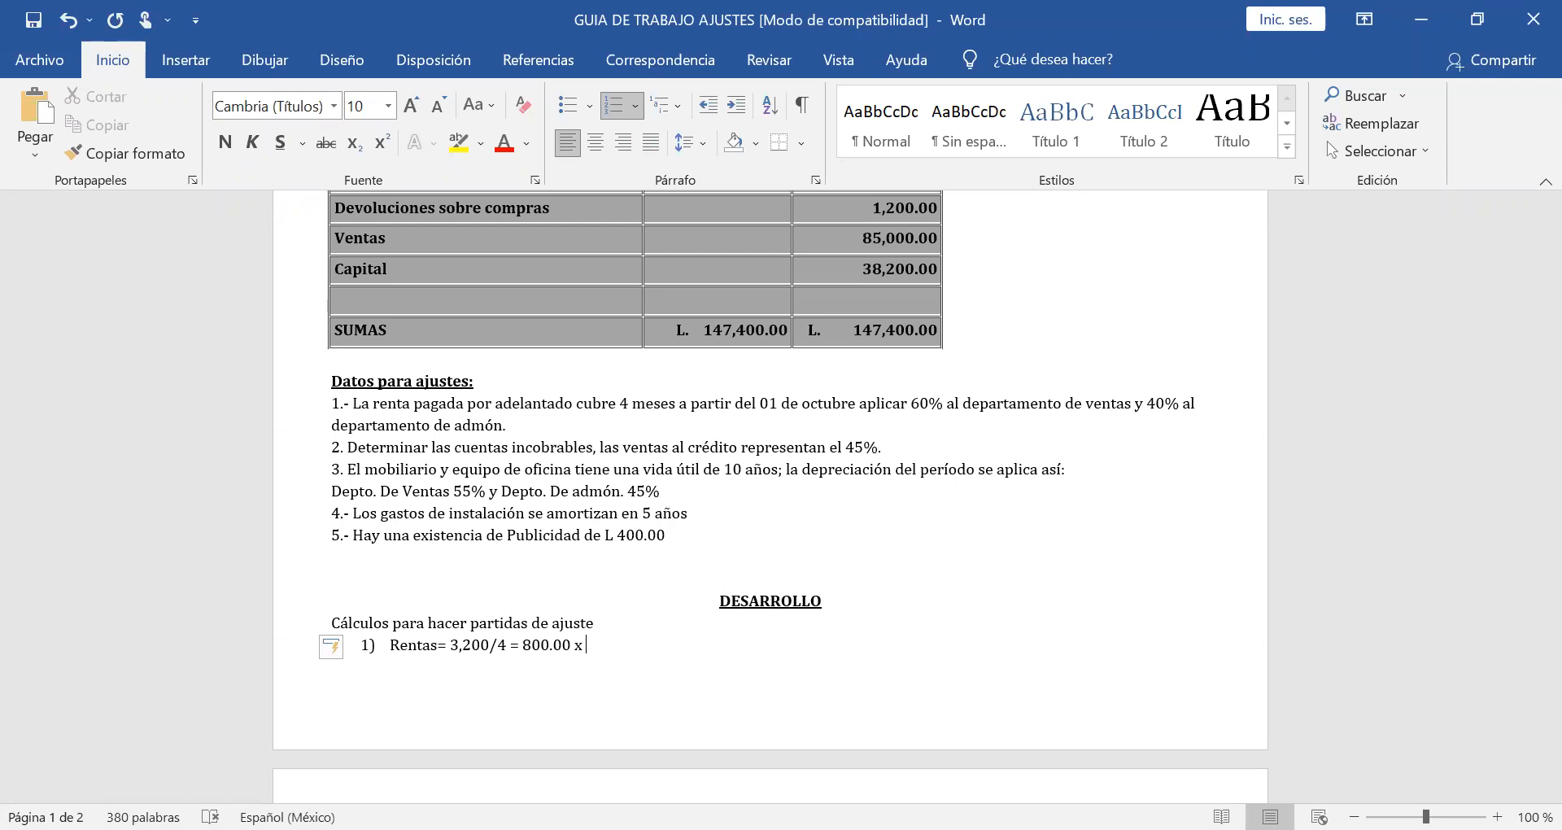
type("3 me")
type("ses=")
type("2,400.00")
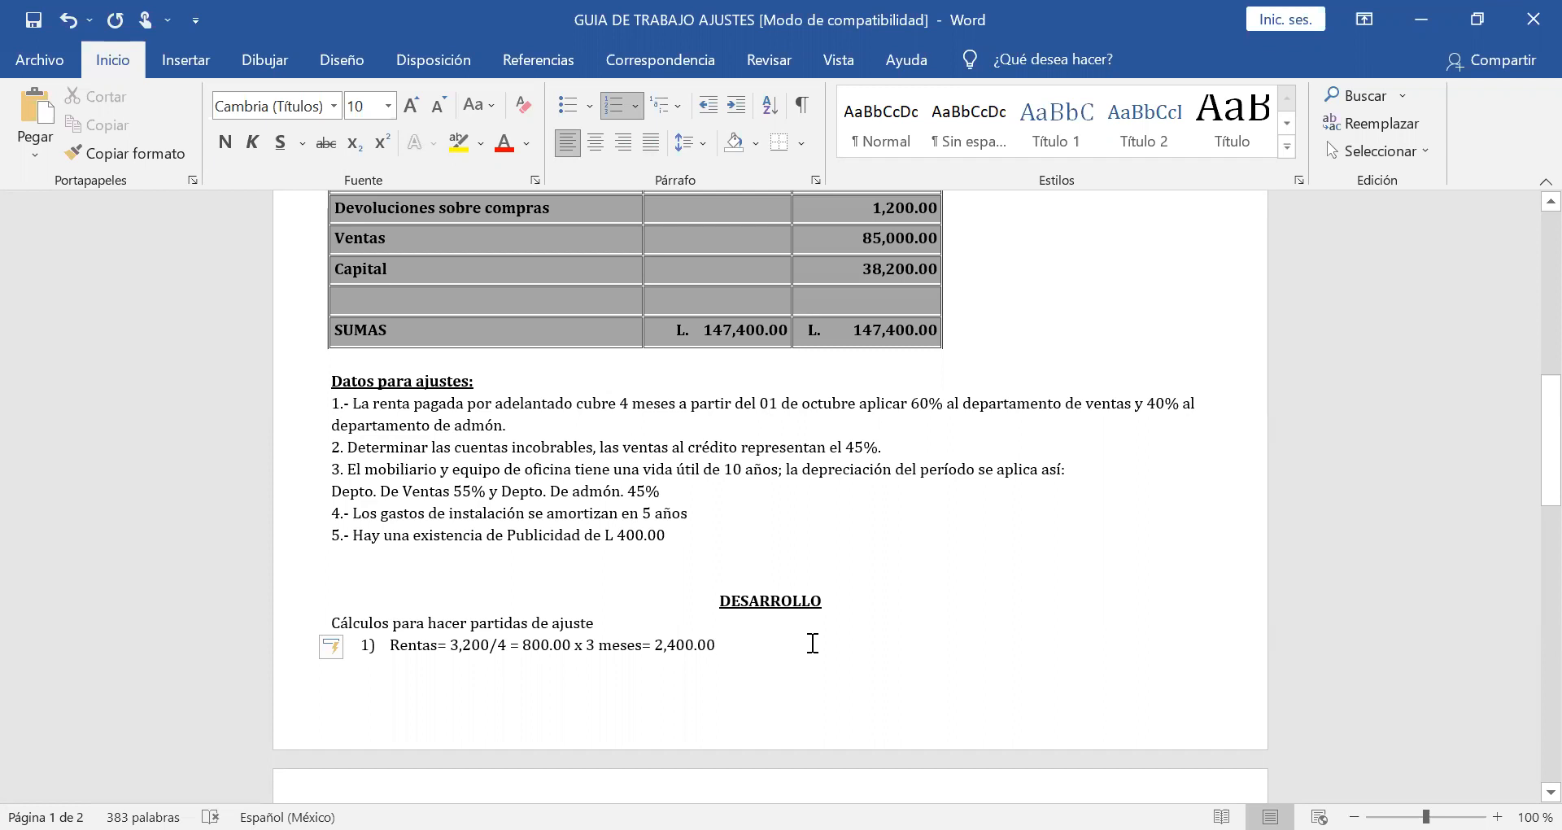
Append the sales department share "x 60%= 1,440.00 gastos de venta" to the rent calculation.
type("X")
key("BackSpace")
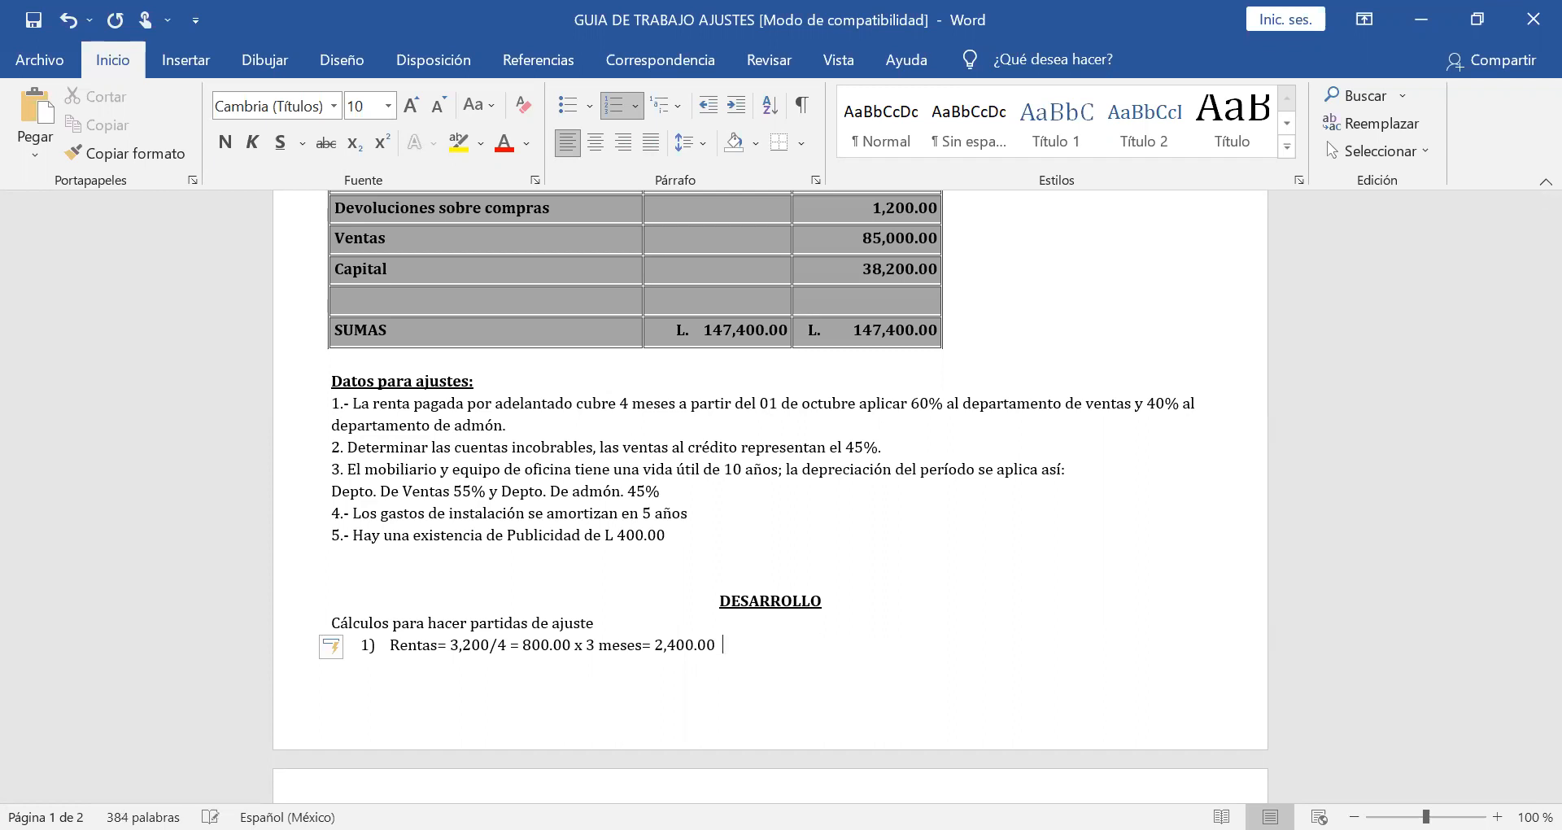
type("x 60&")
key("BackSpace")
type("%= 1,440.00 gastos de")
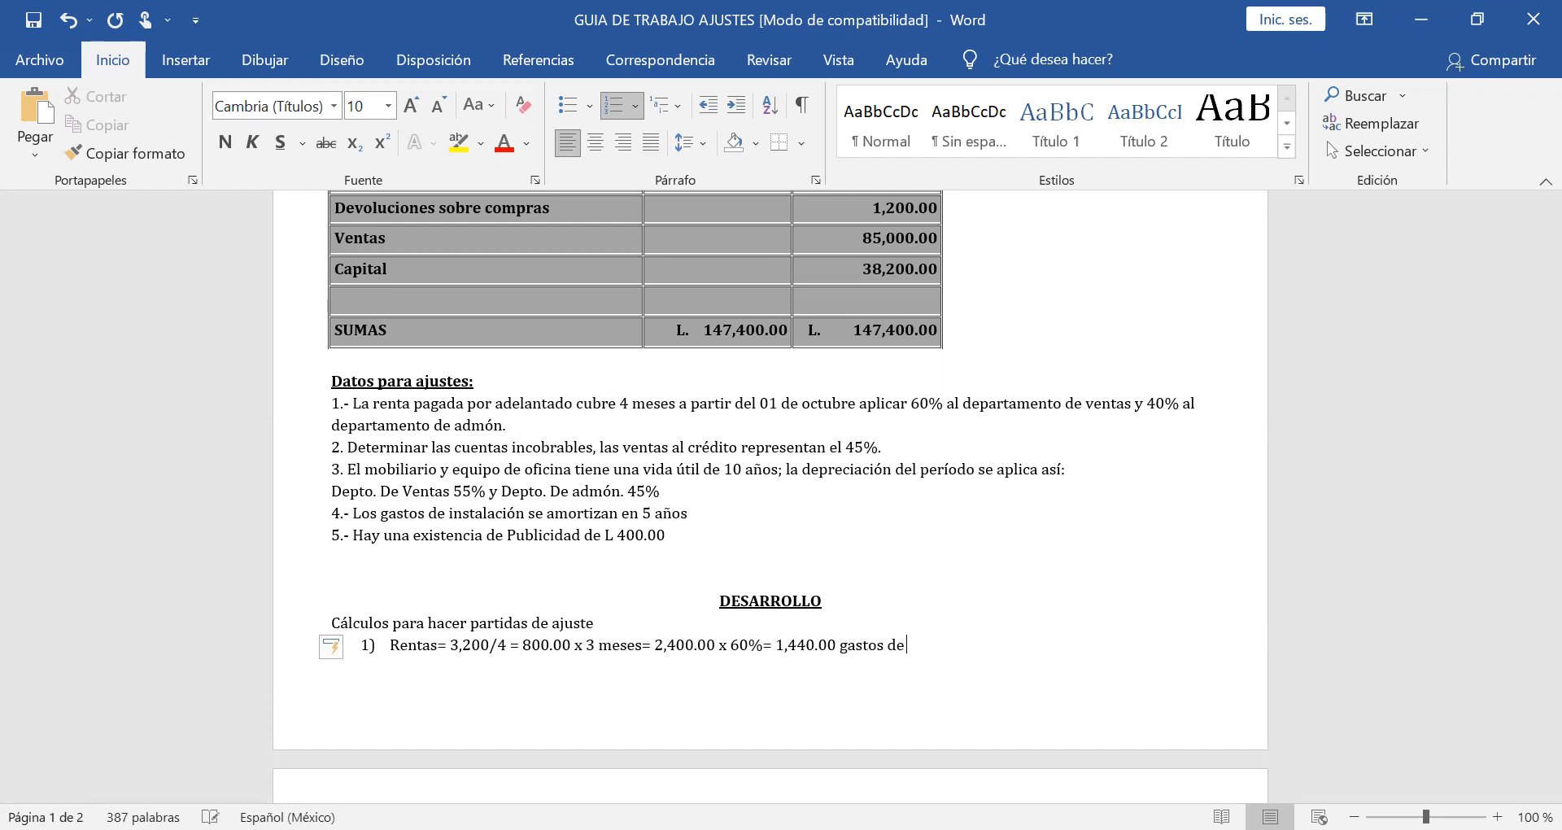
type(" venta")
Add the administration share "2,400 x 40%= 960.00" on a line below, aligned under the 2,400.00 amount.
key("Return")
key("Return")
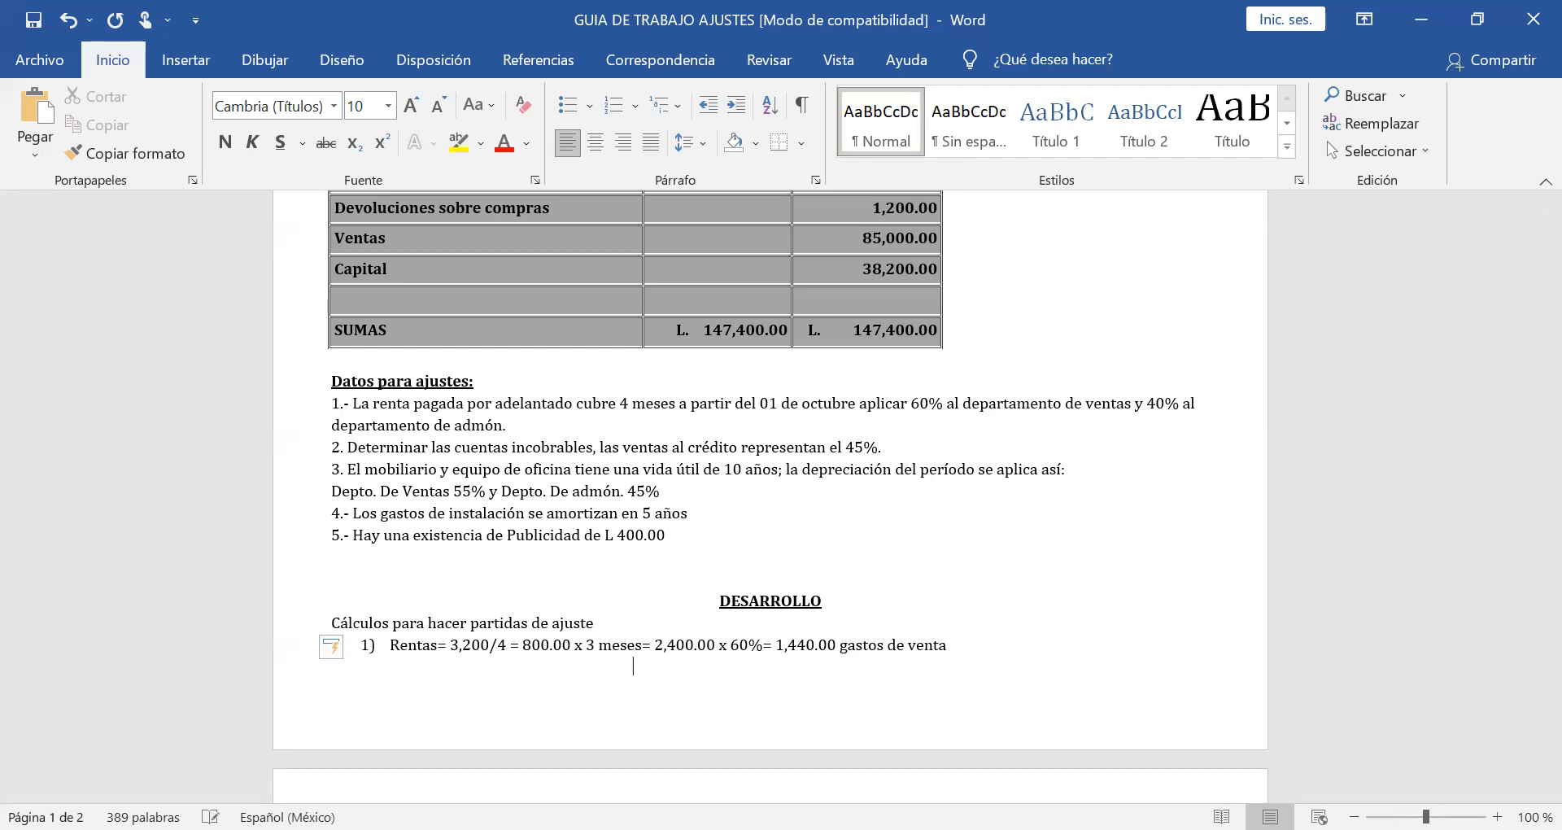
type("2,400 x40% =")
left_click(711, 658)
type("40%=")
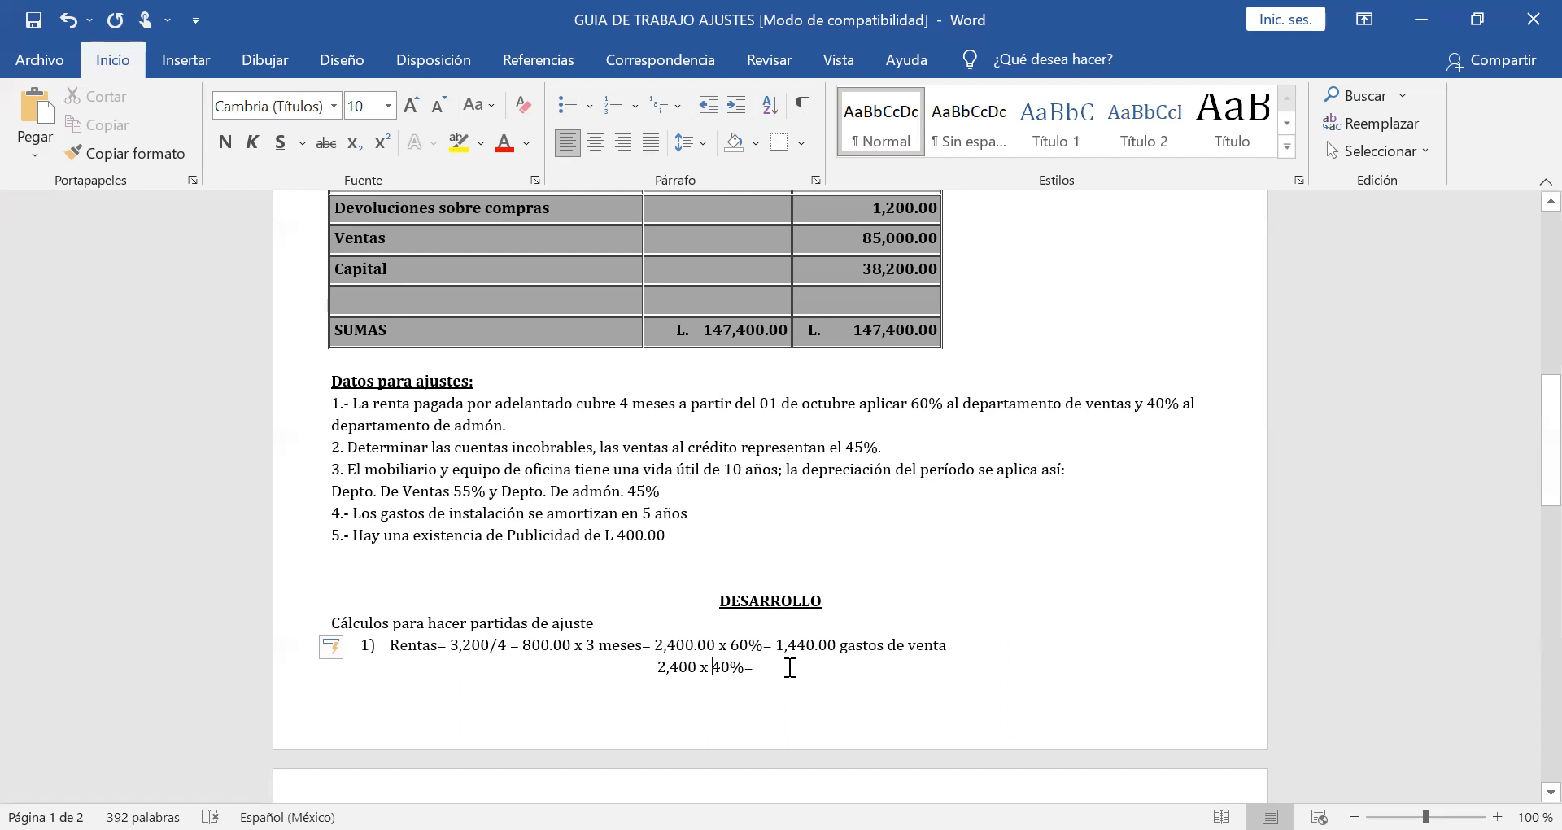
type(" 960.00 gast")
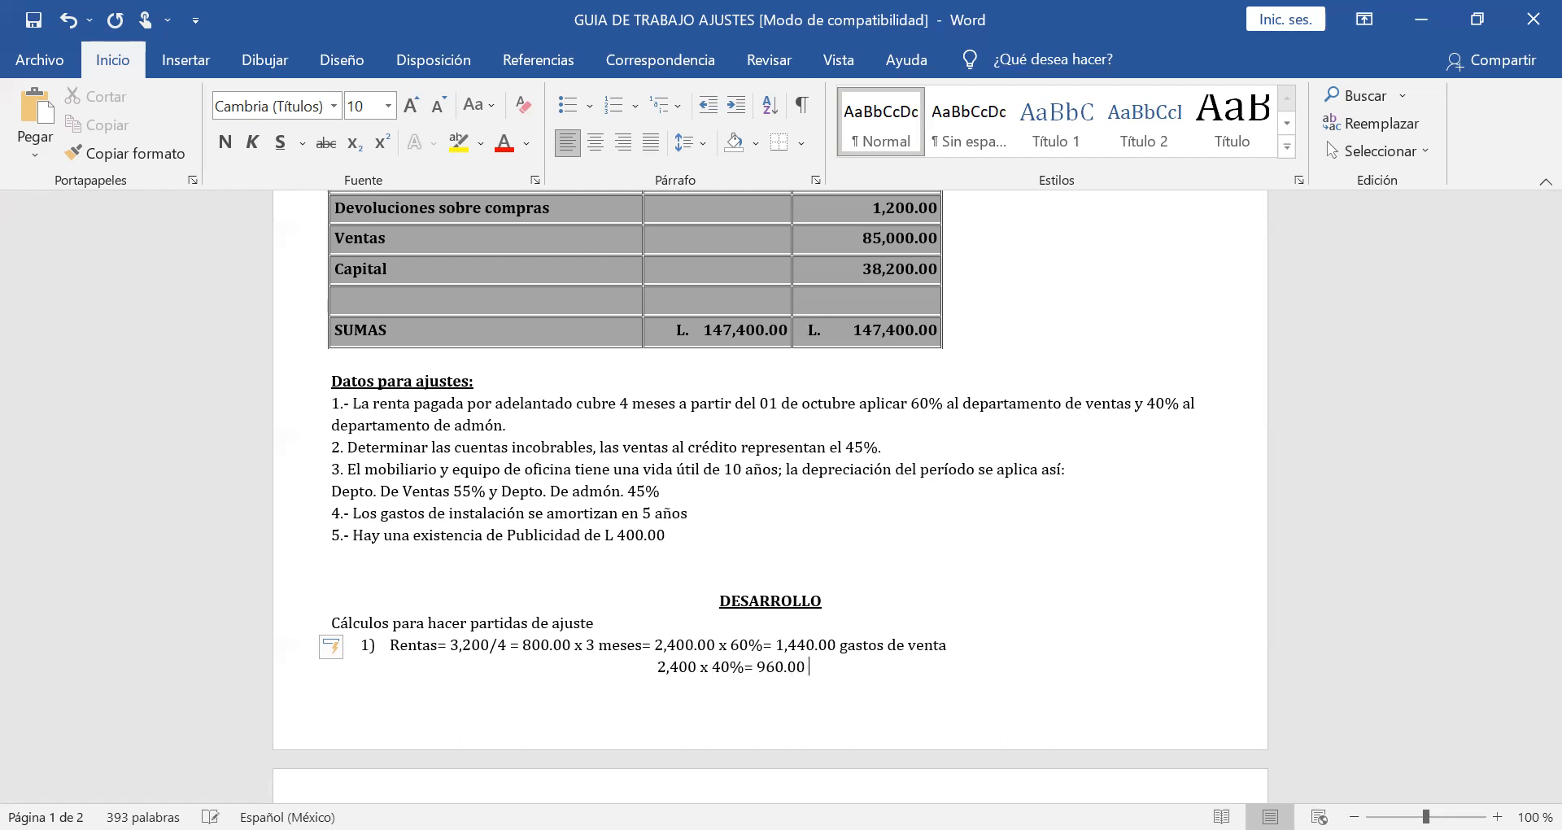
type("os de adm")
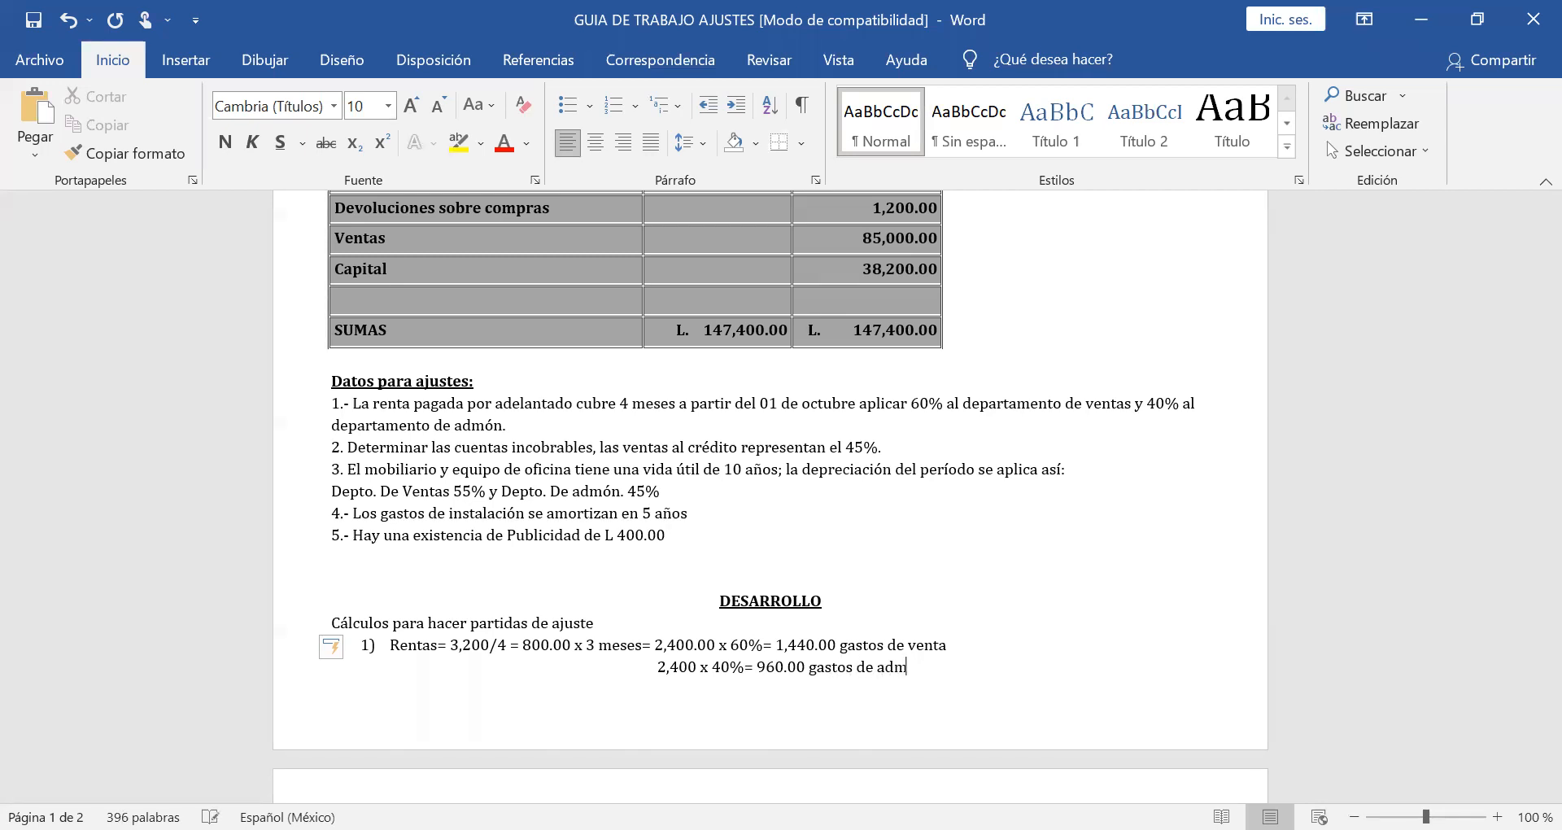
type("on.")
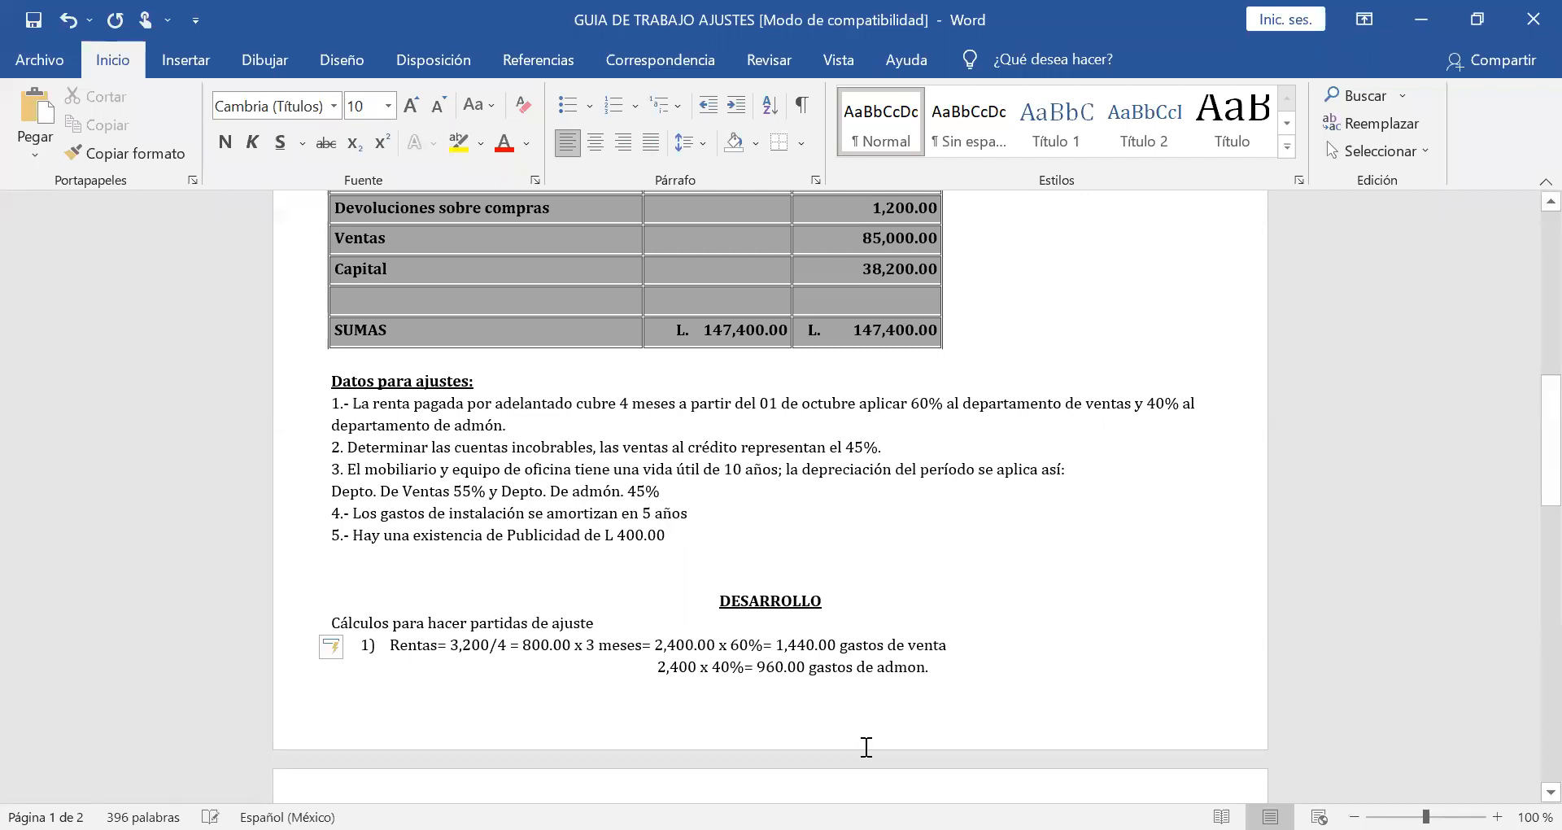
Label the 40% share "gastos de admón.", correcting the spelling of "admon" with the suggested accented form.
right_click(905, 665)
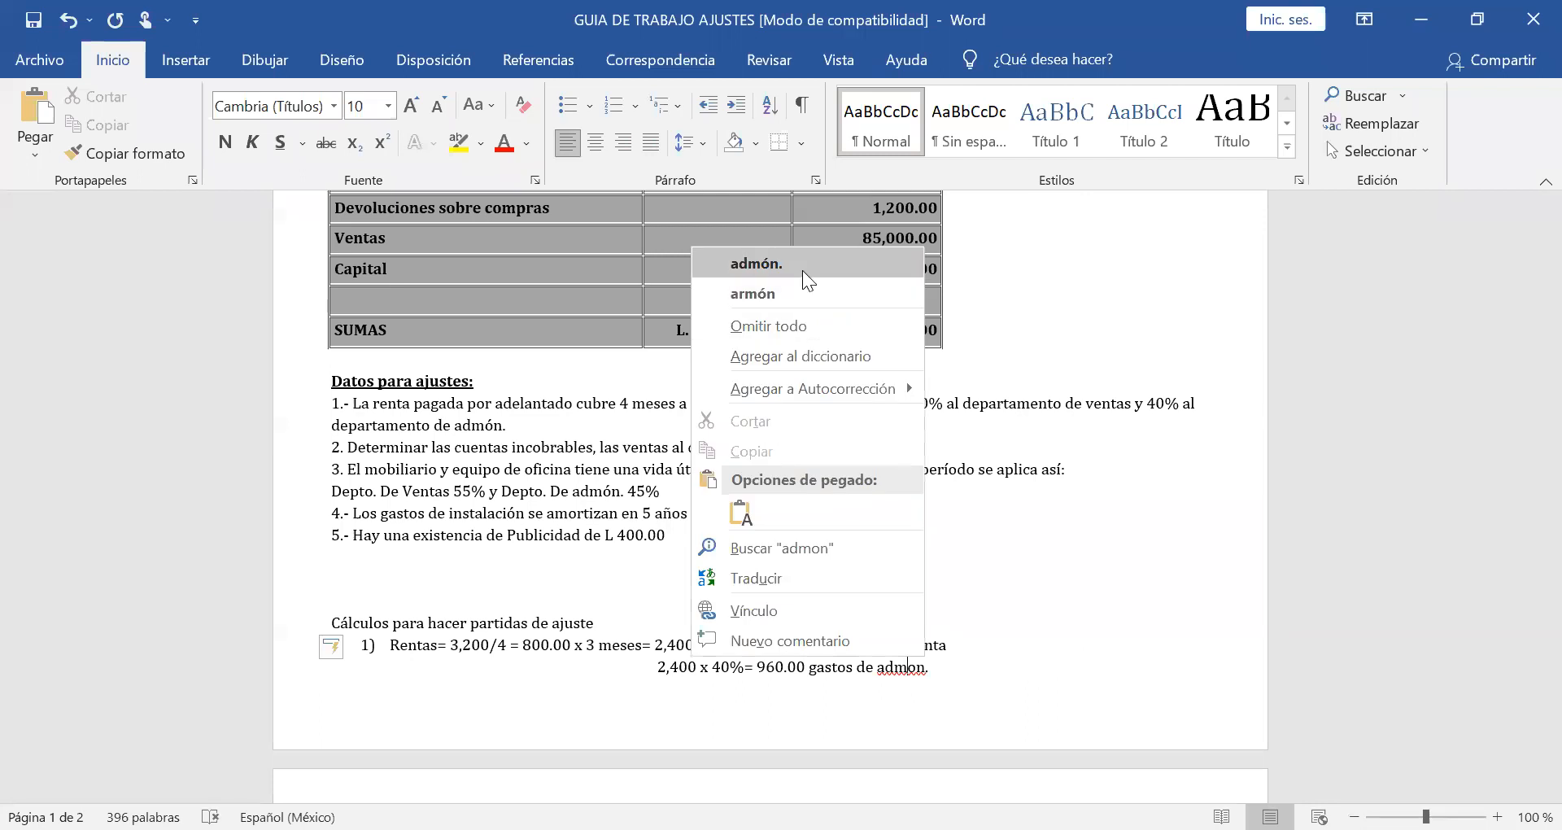
left_click(802, 270)
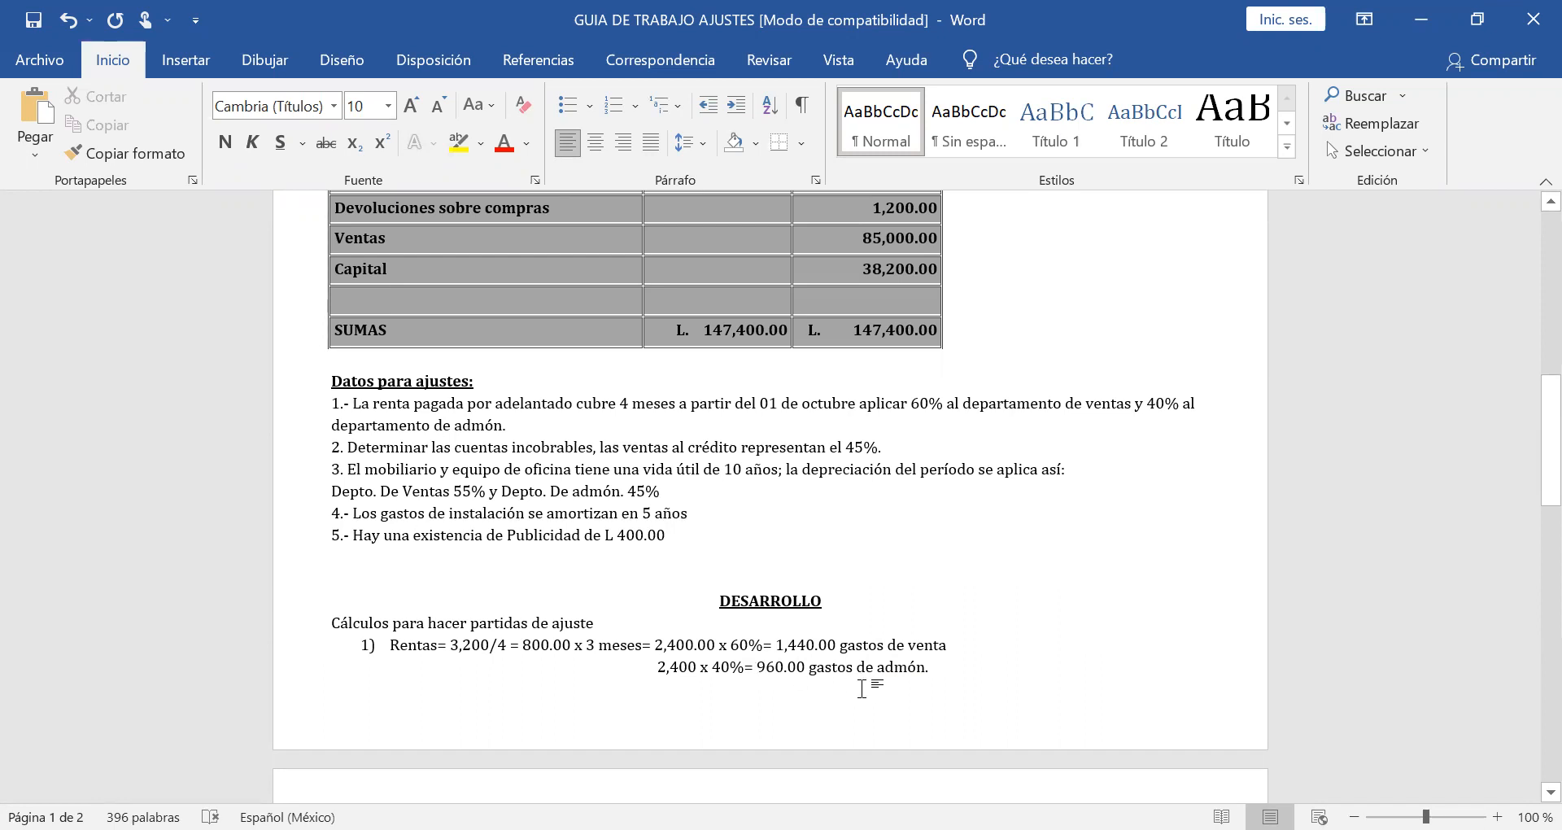
Start list item "2)" at the beginning of the second page, below the rent calculation.
scroll(862, 689, "down", 1)
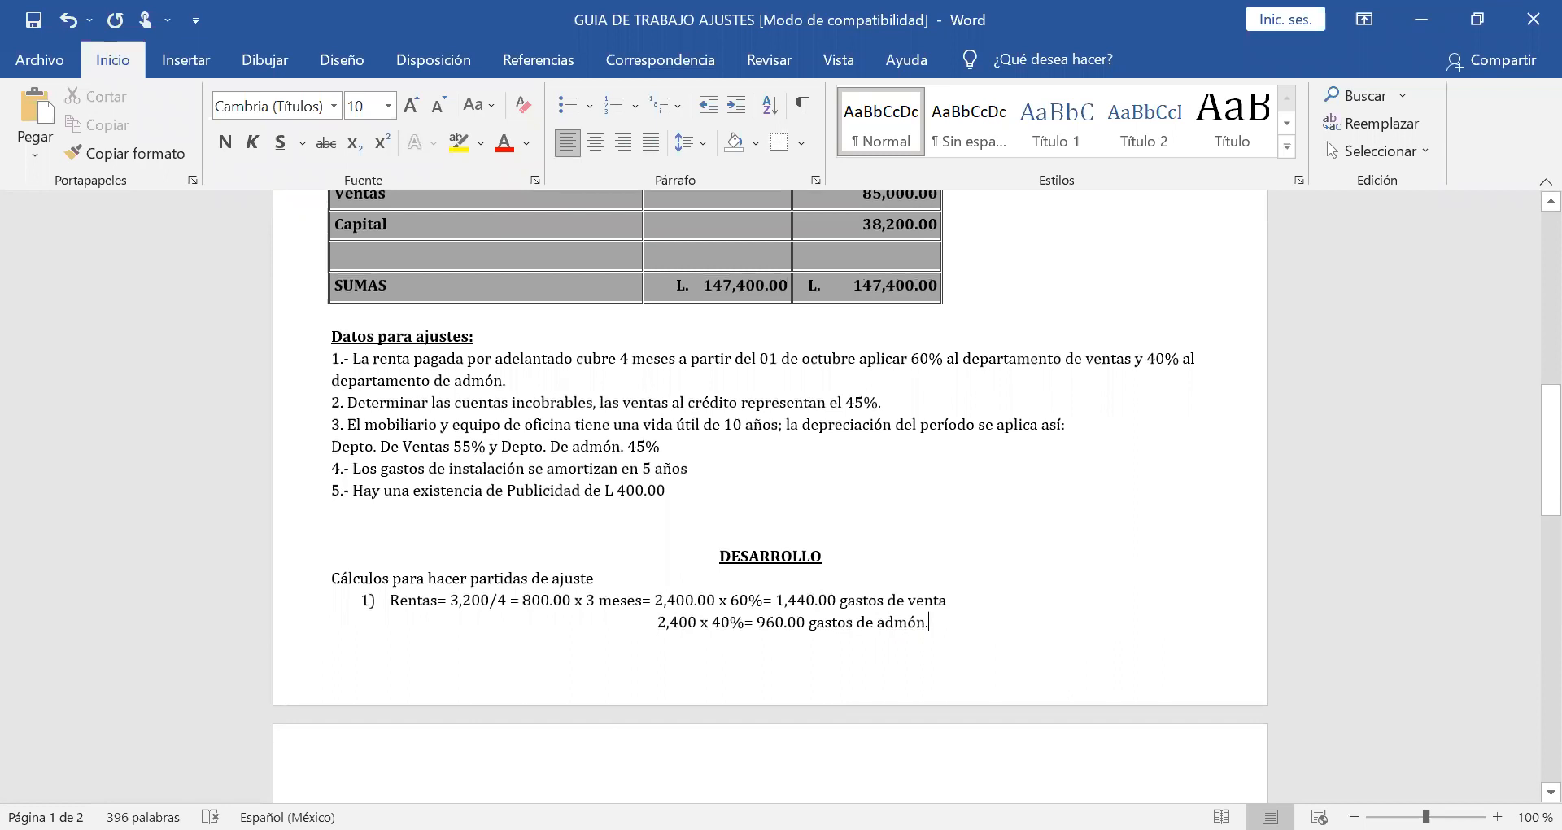
key("Down")
type("2)")
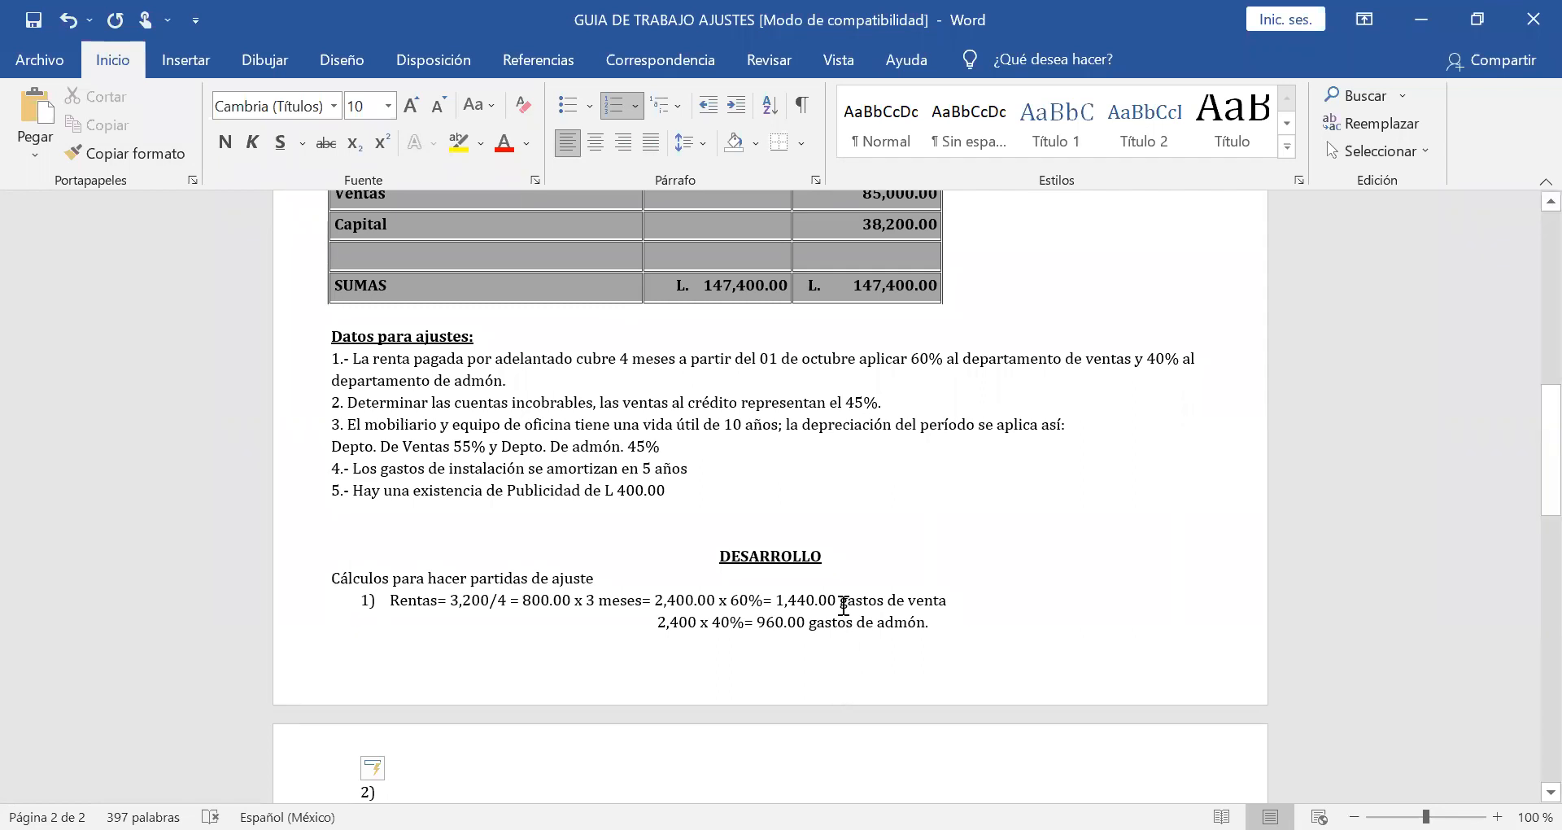
scroll(844, 605, "up", 5)
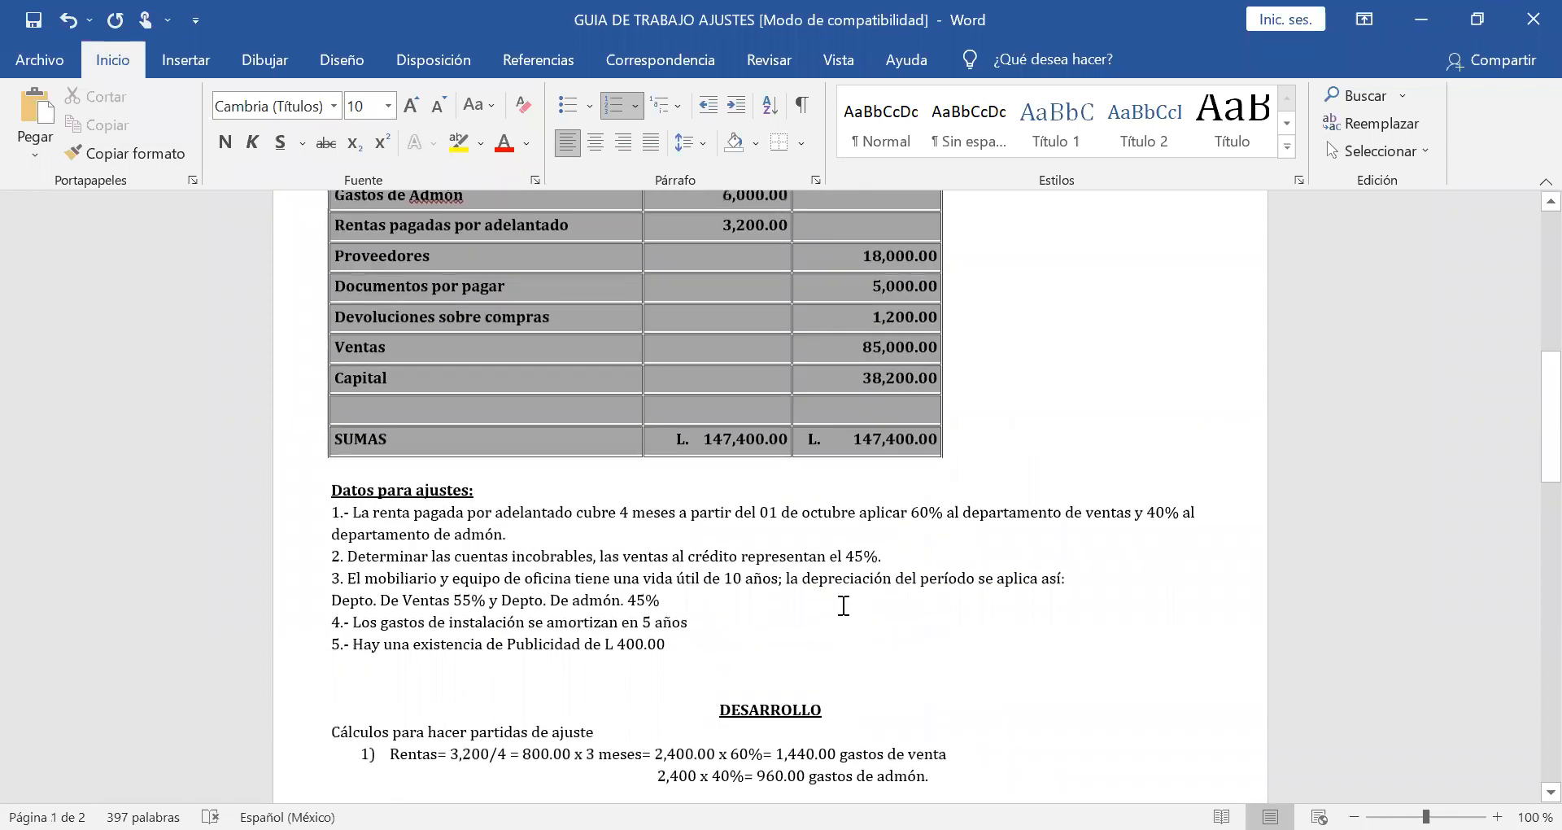
scroll(843, 606, "down", 4)
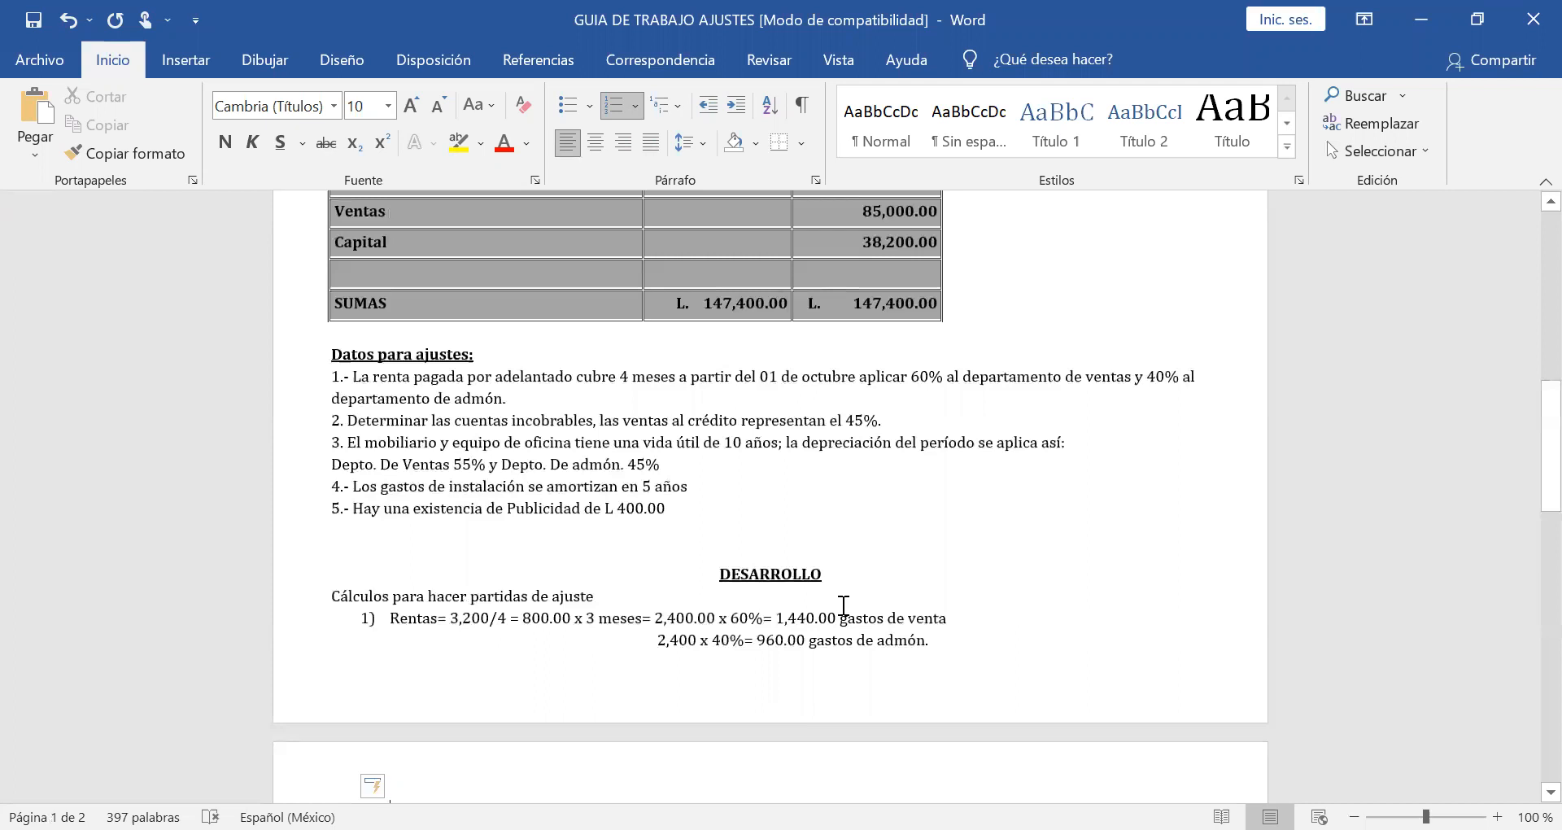
scroll(844, 606, "down", 3)
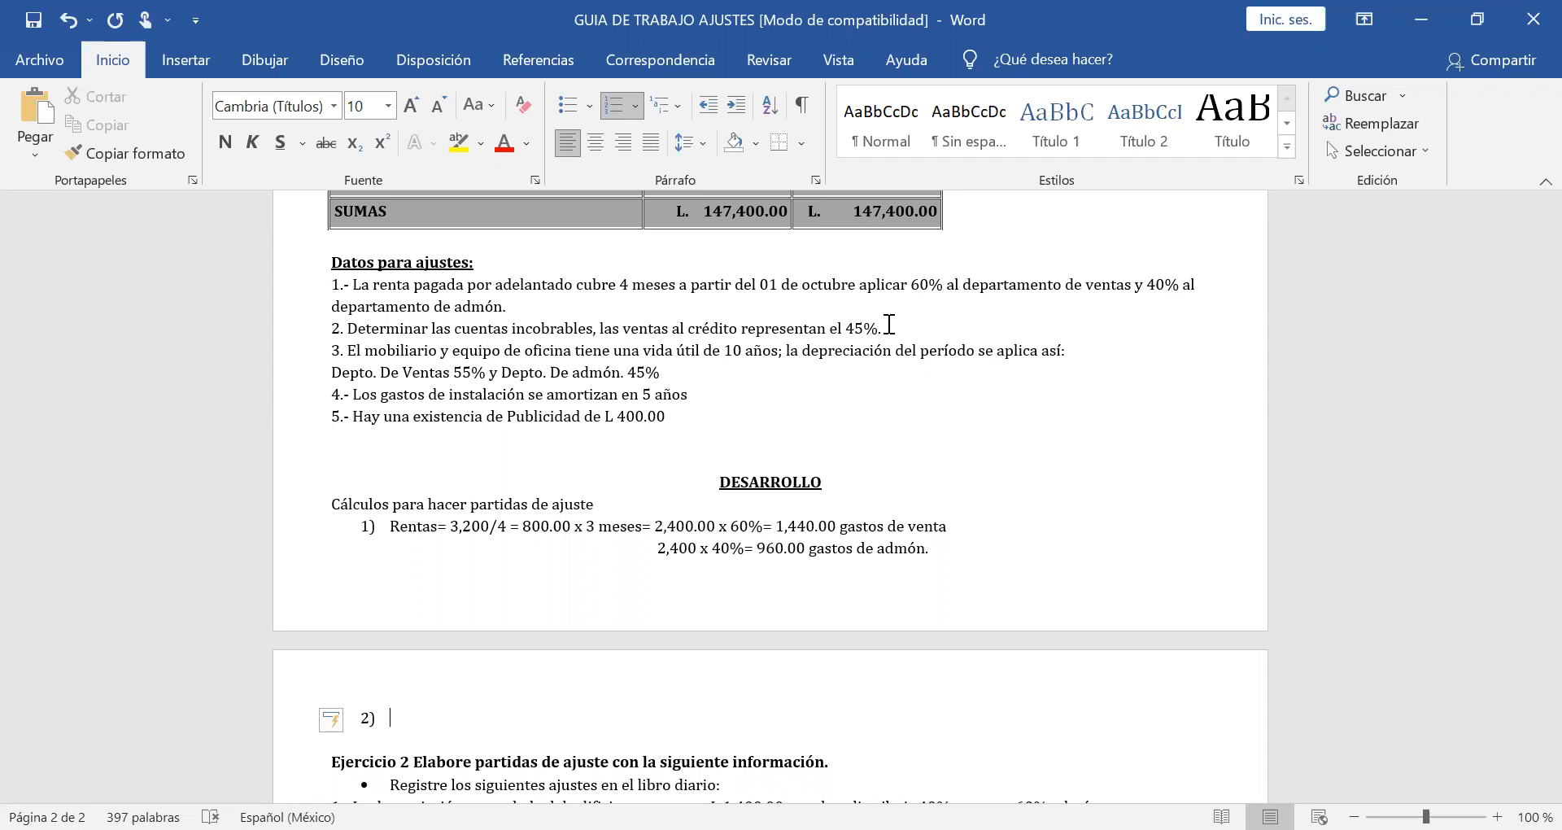
Look up the Ventas balance in the trial balance and label item 2 "Ventas al crédito:".
scroll(889, 324, "up", 2)
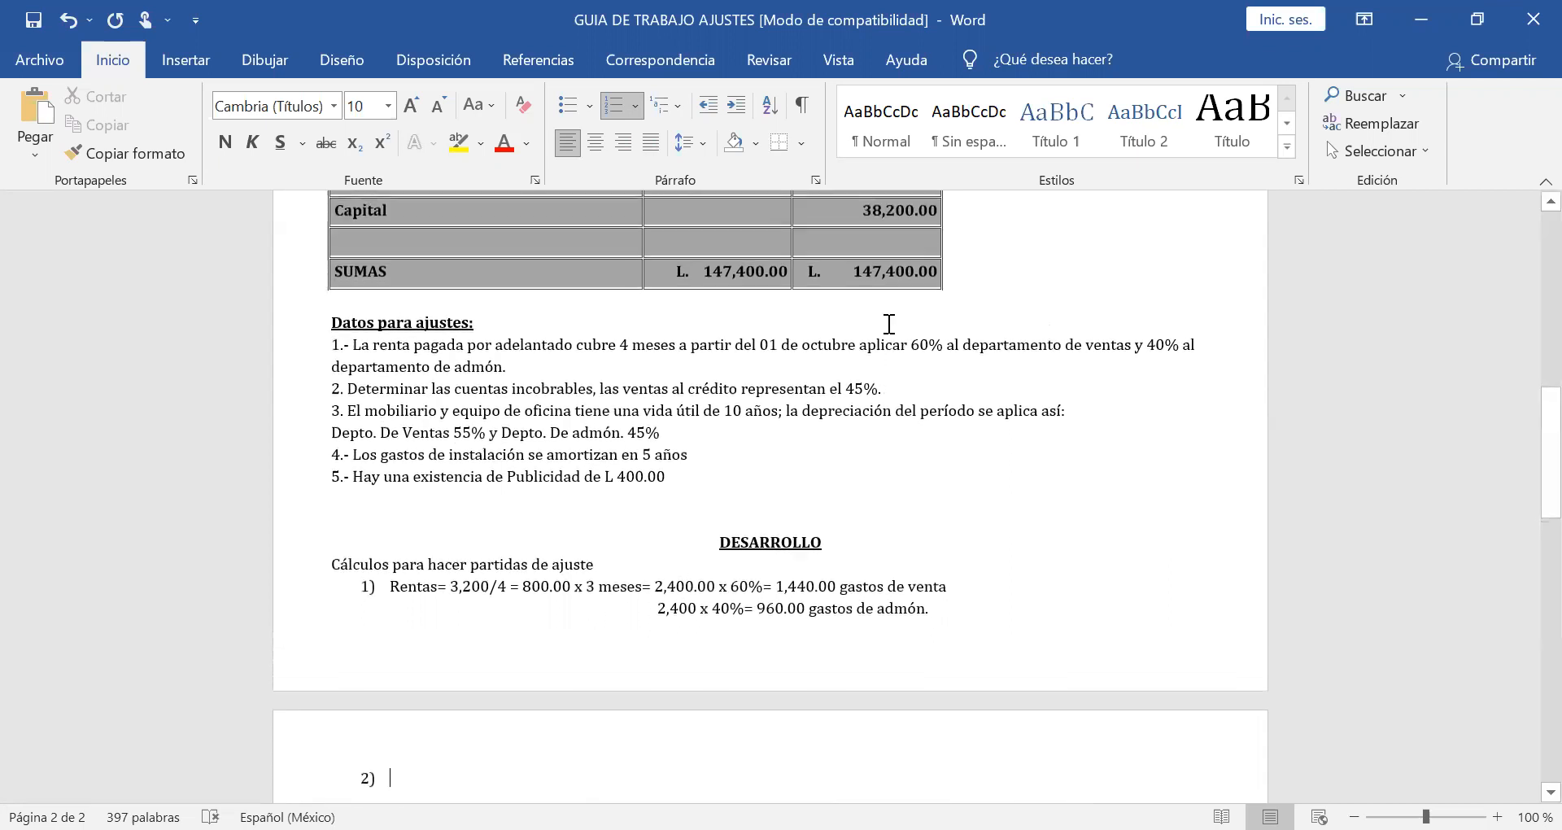
left_click(968, 122)
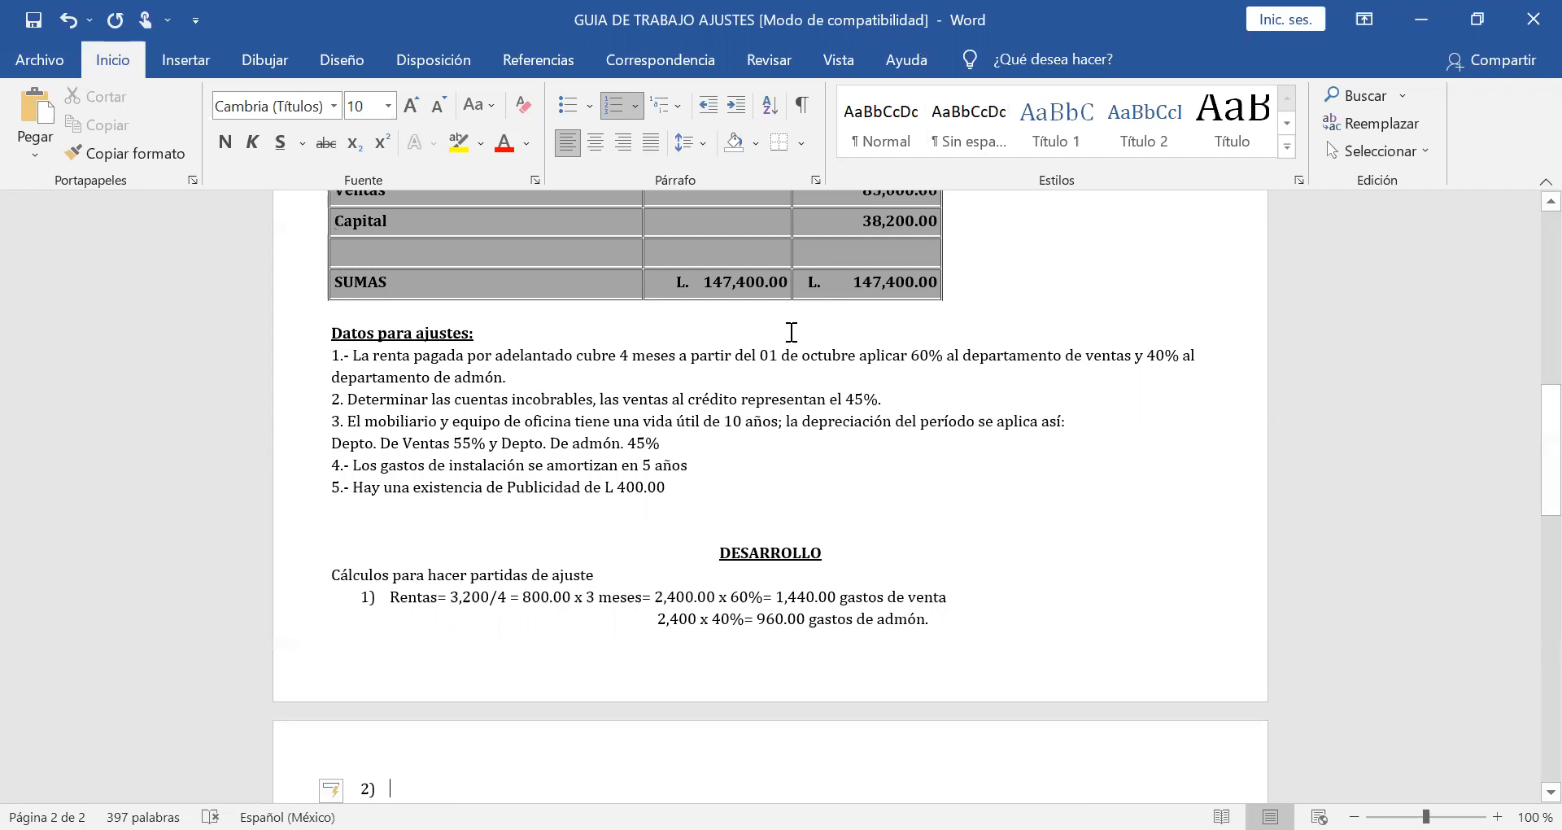
scroll(793, 329, "up", 1)
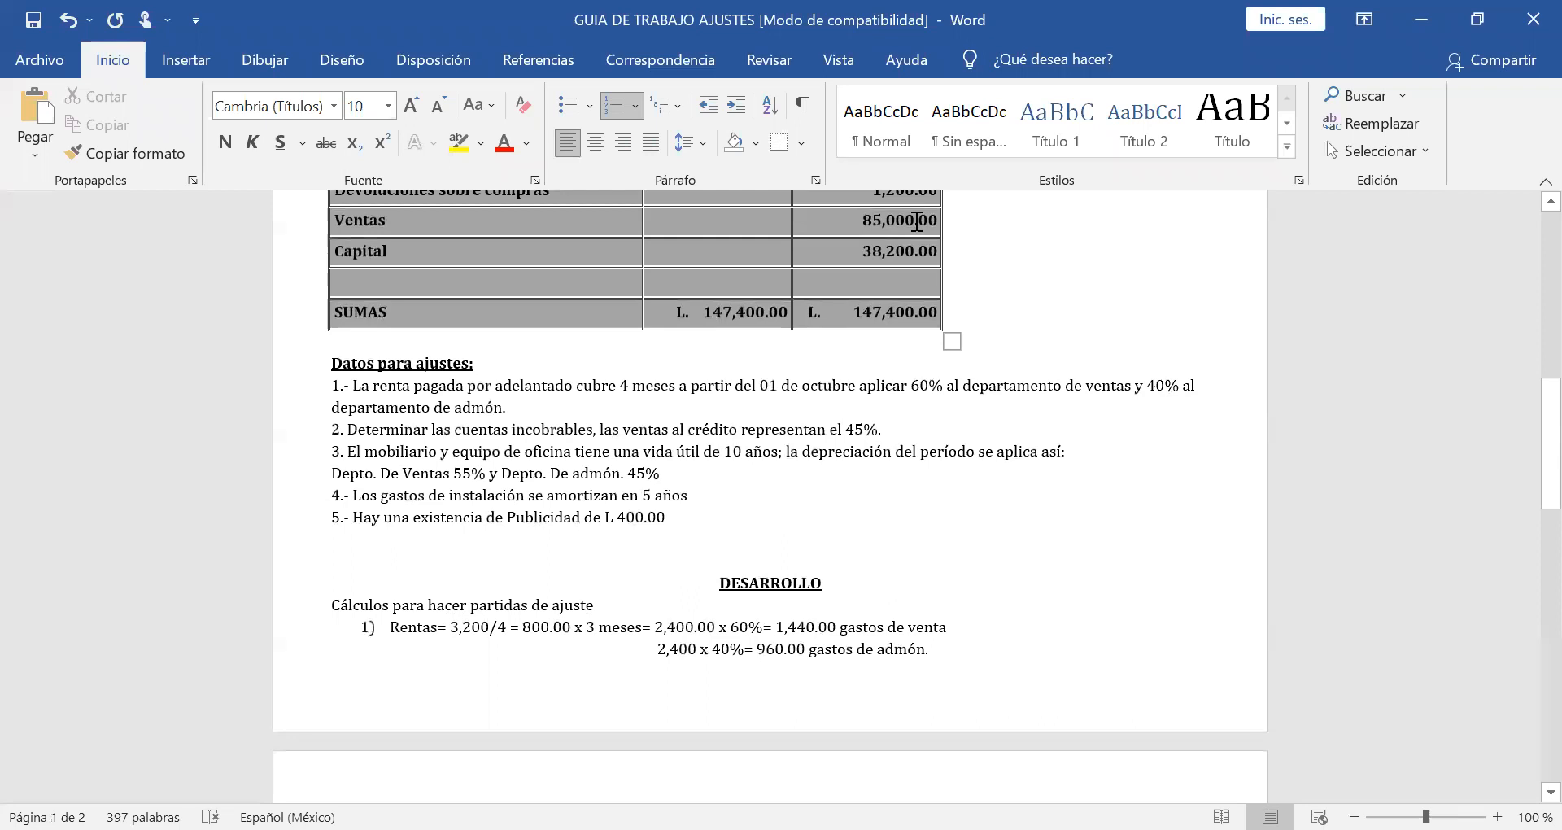
scroll(917, 221, "down", 5)
type("V")
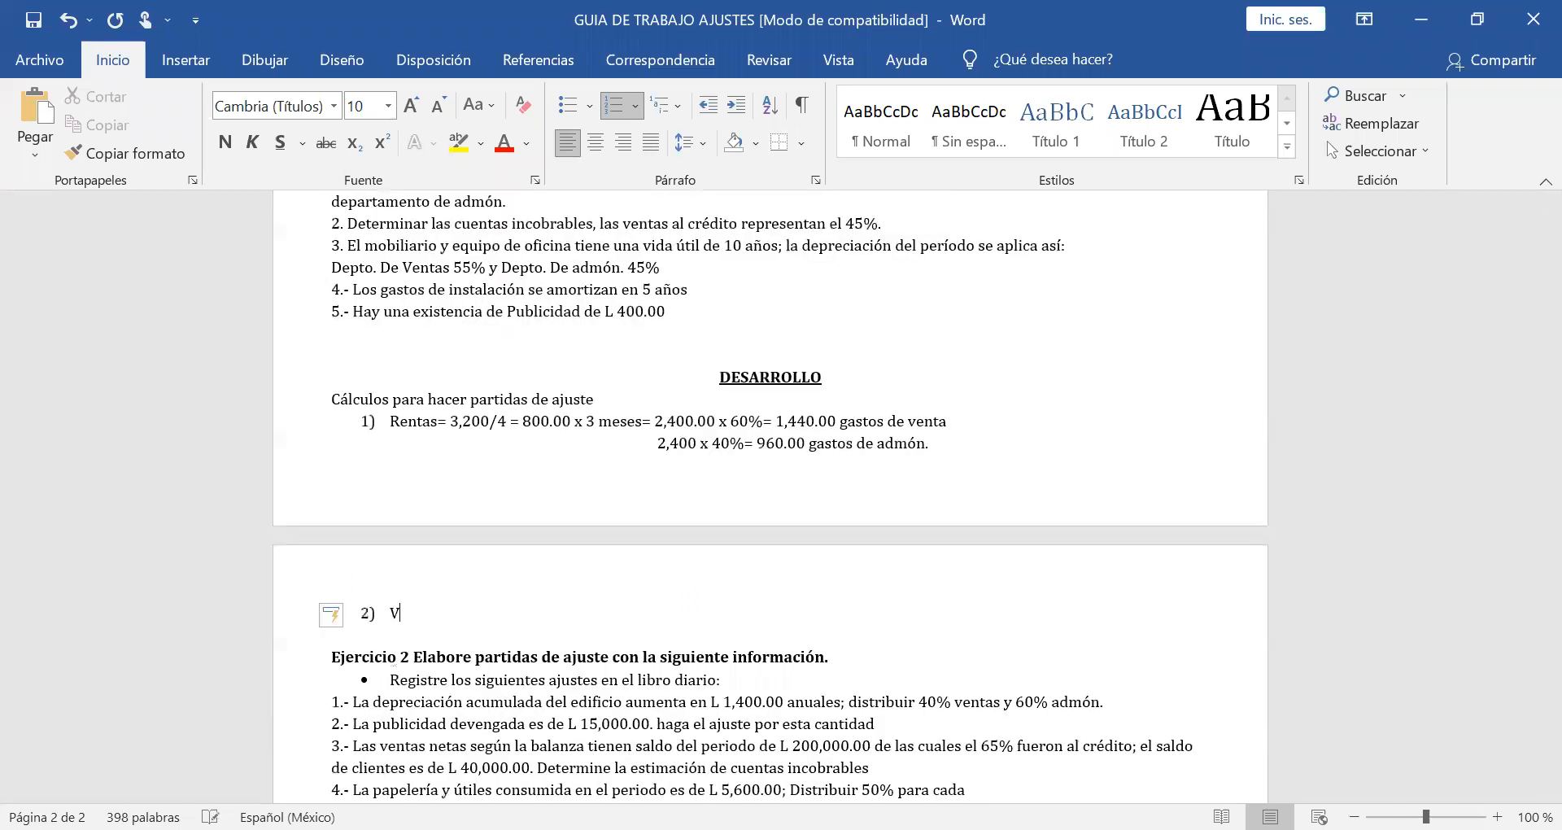
type("entas al credito:")
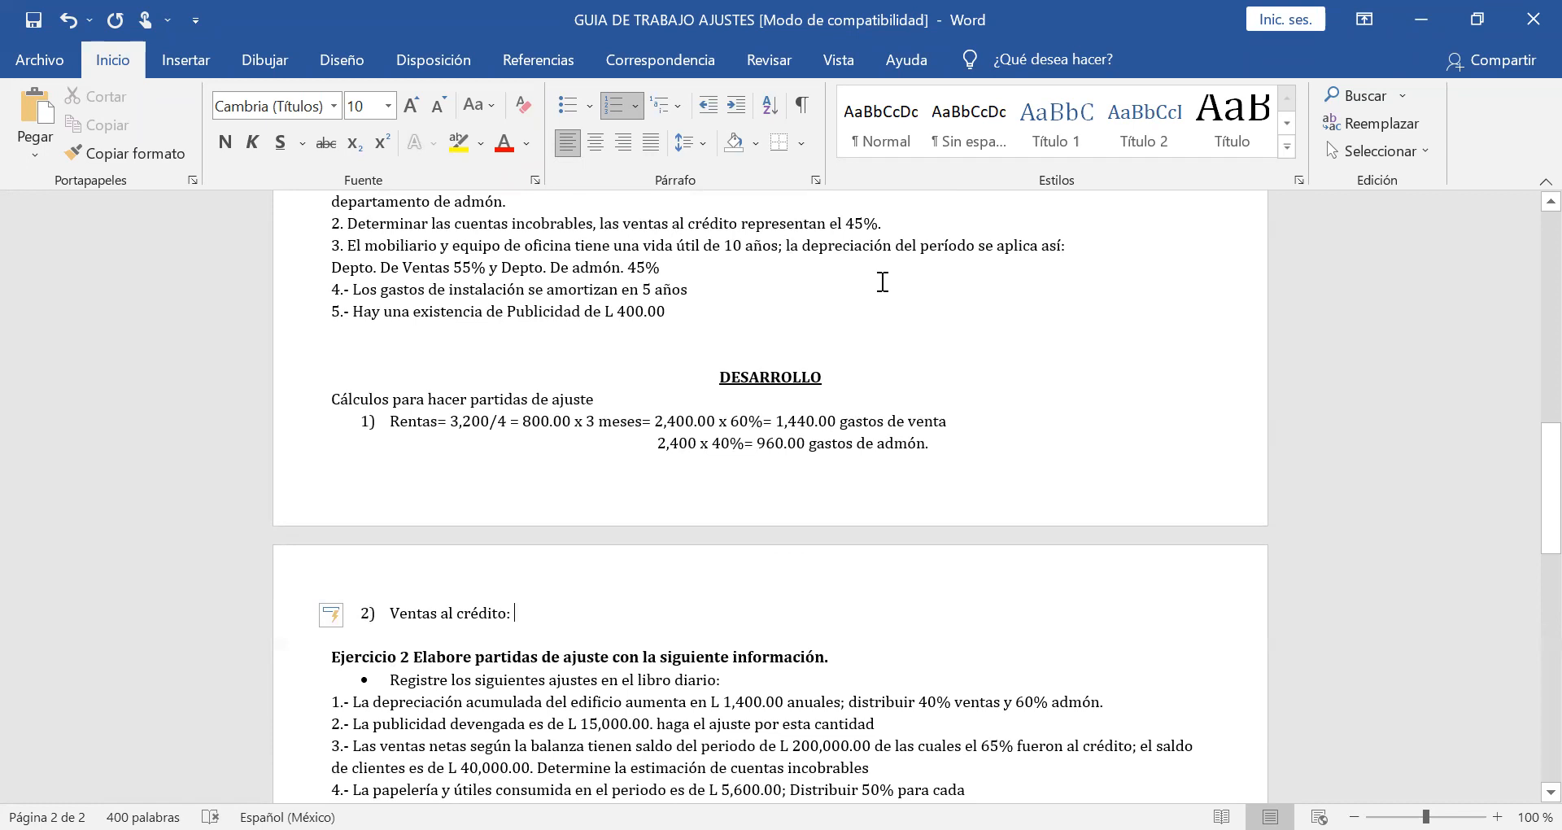
type(" 85,00")
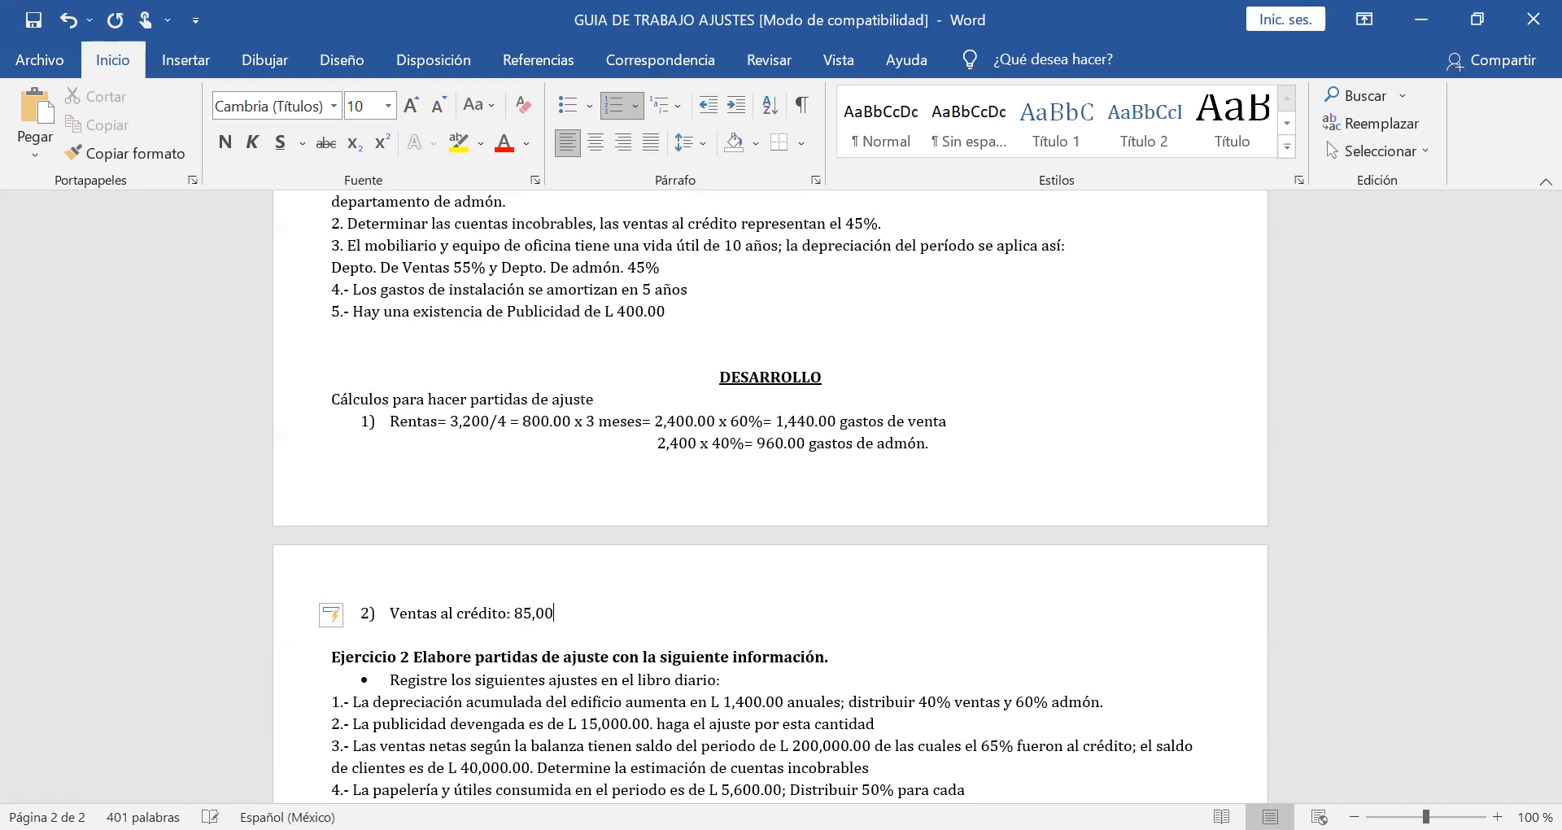
type("0 x")
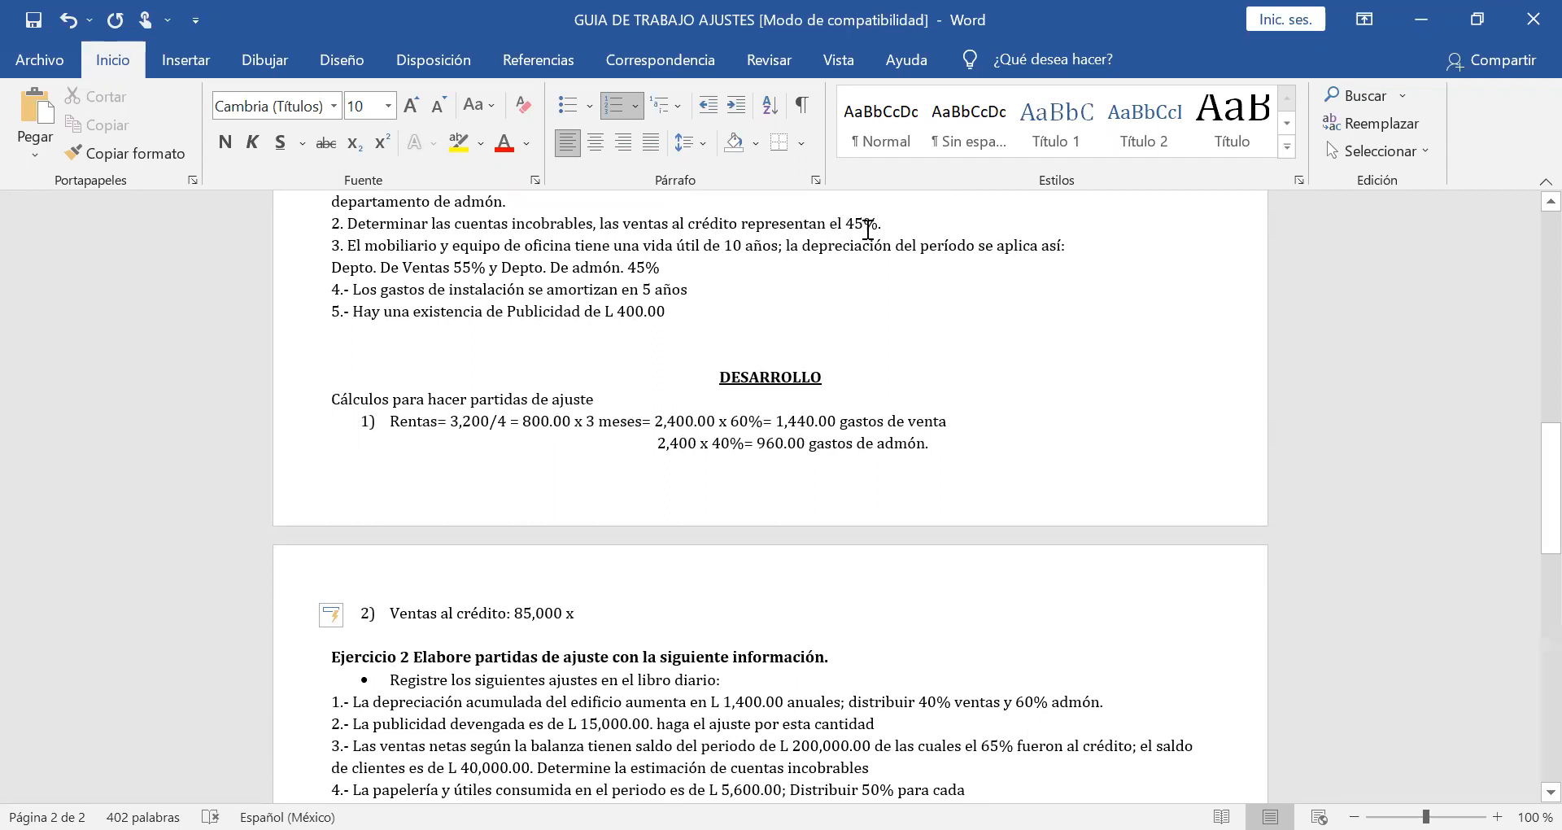
Enter the credit sales calculation "85,000 x 45%= 38,250.00" in item 2.
type("45%0")
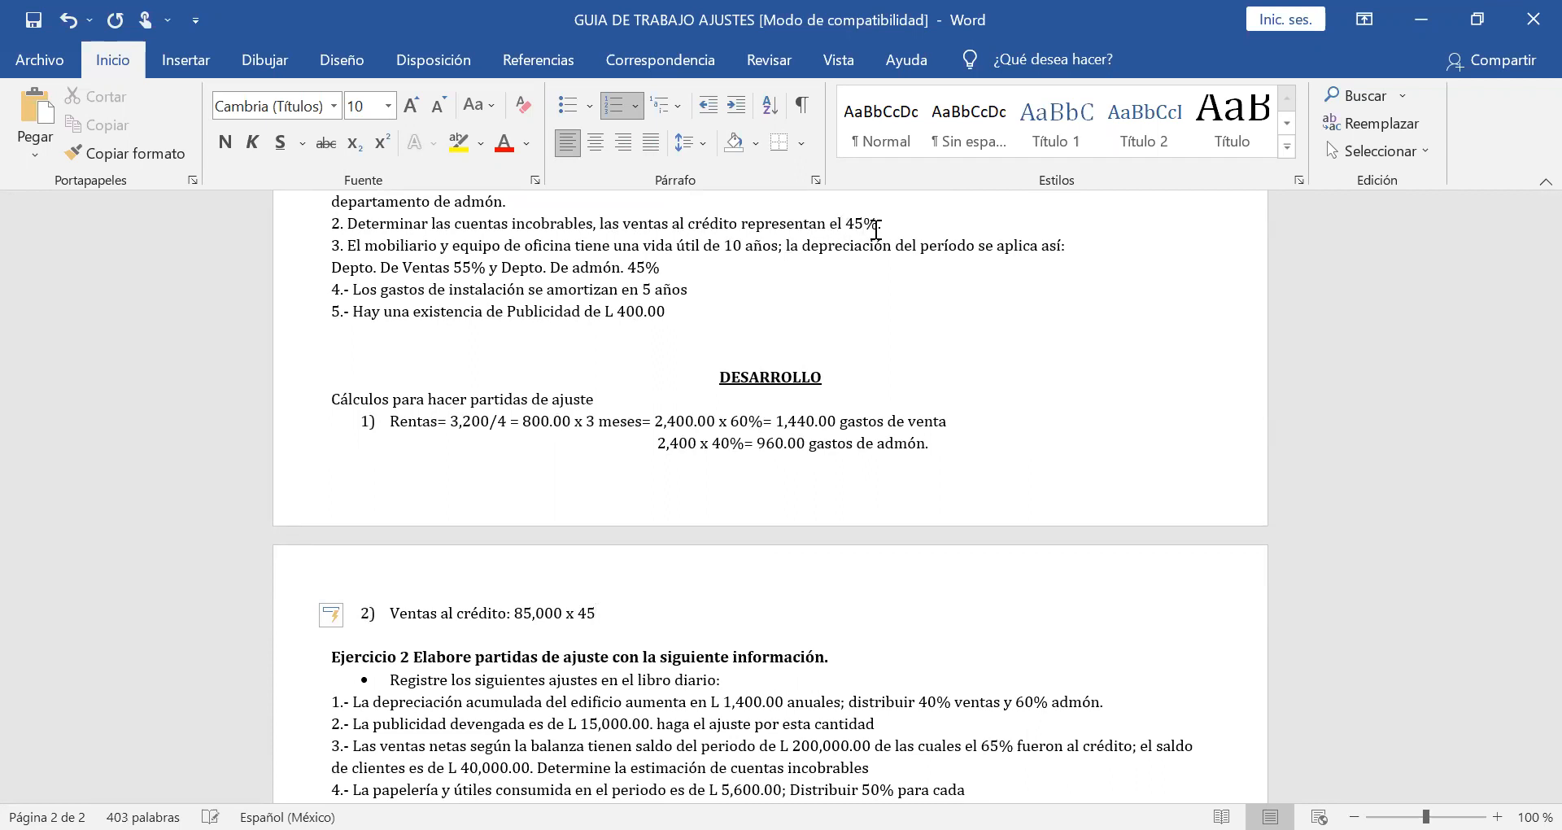
key("BackSpace")
type("=")
type("38,250.00")
type("x1%=")
key("BackSpace")
key("BackSpace")
key("BackSpace")
key("BackSpace")
key("BackSpace")
Add a new list line below the credit sales calculation, labelled "Estimacion cuentas Incobrables:".
key("Return")
type("E")
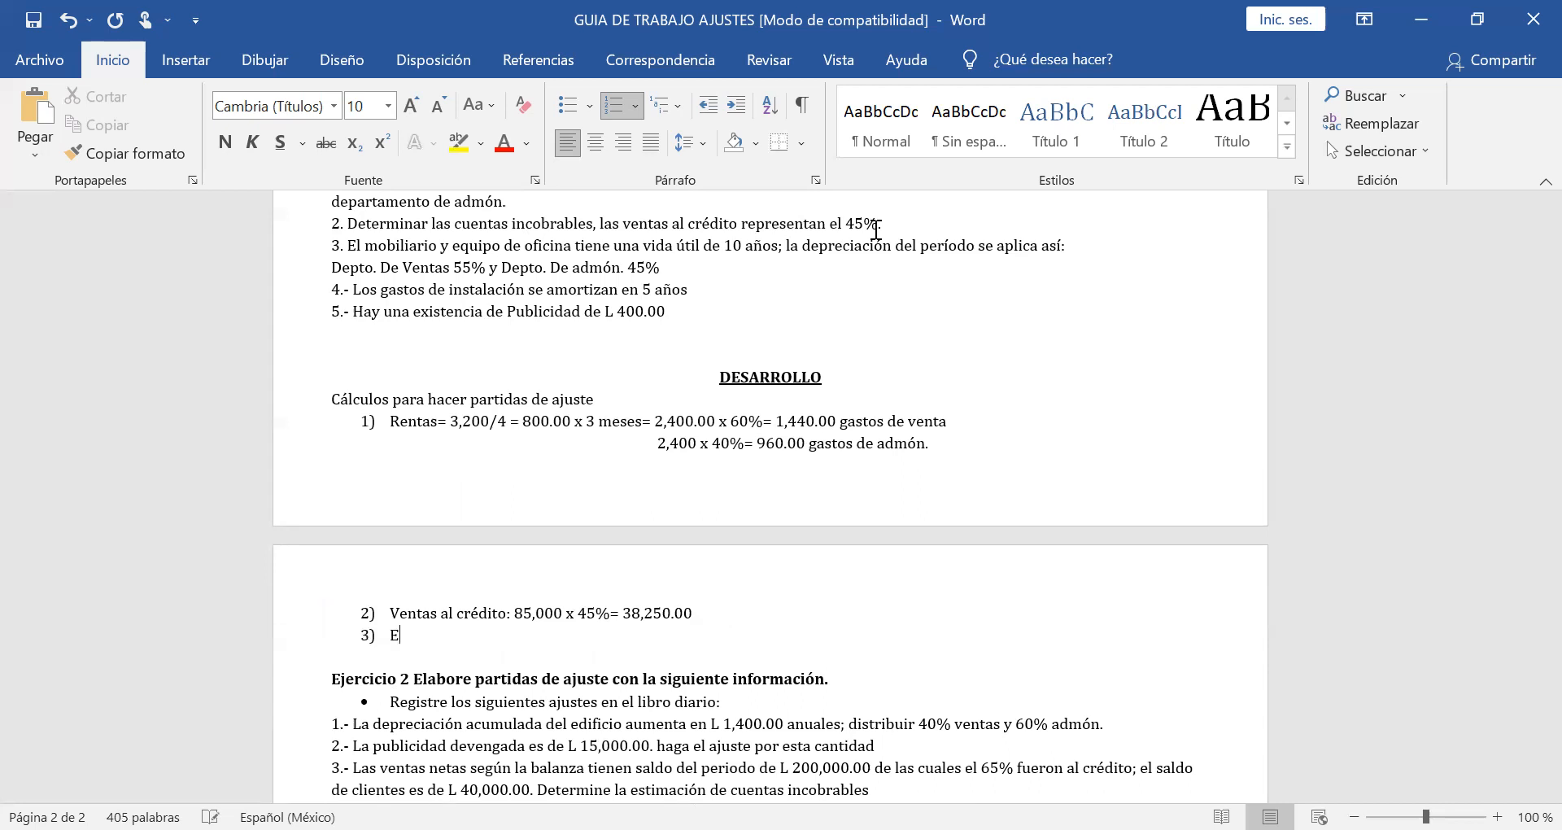
type("stimacion cuentas ")
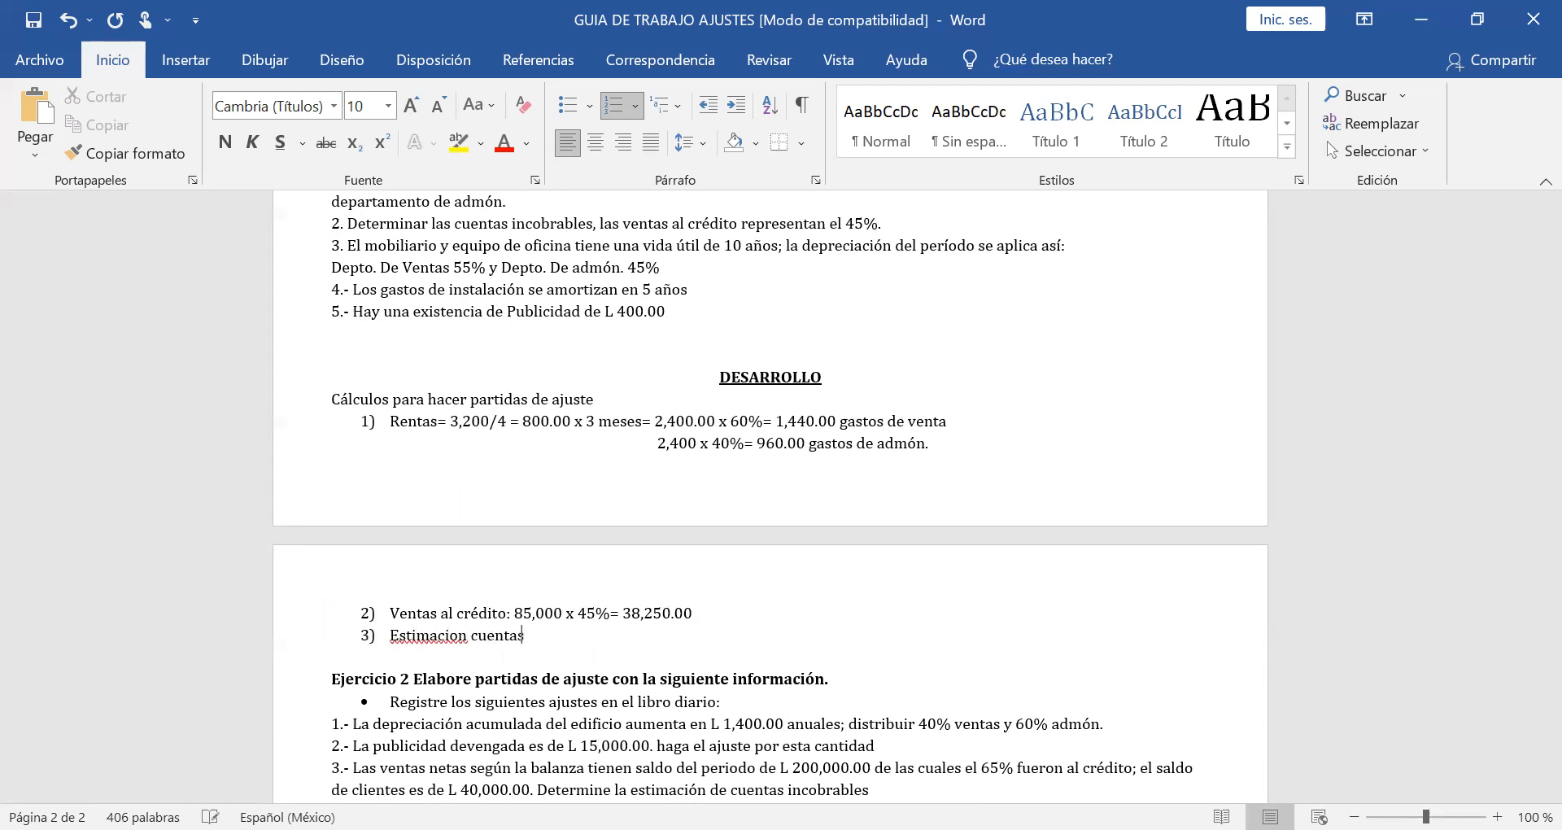
type("i")
key("BackSpace")
type("Incobrables: 38,250 x 1%")
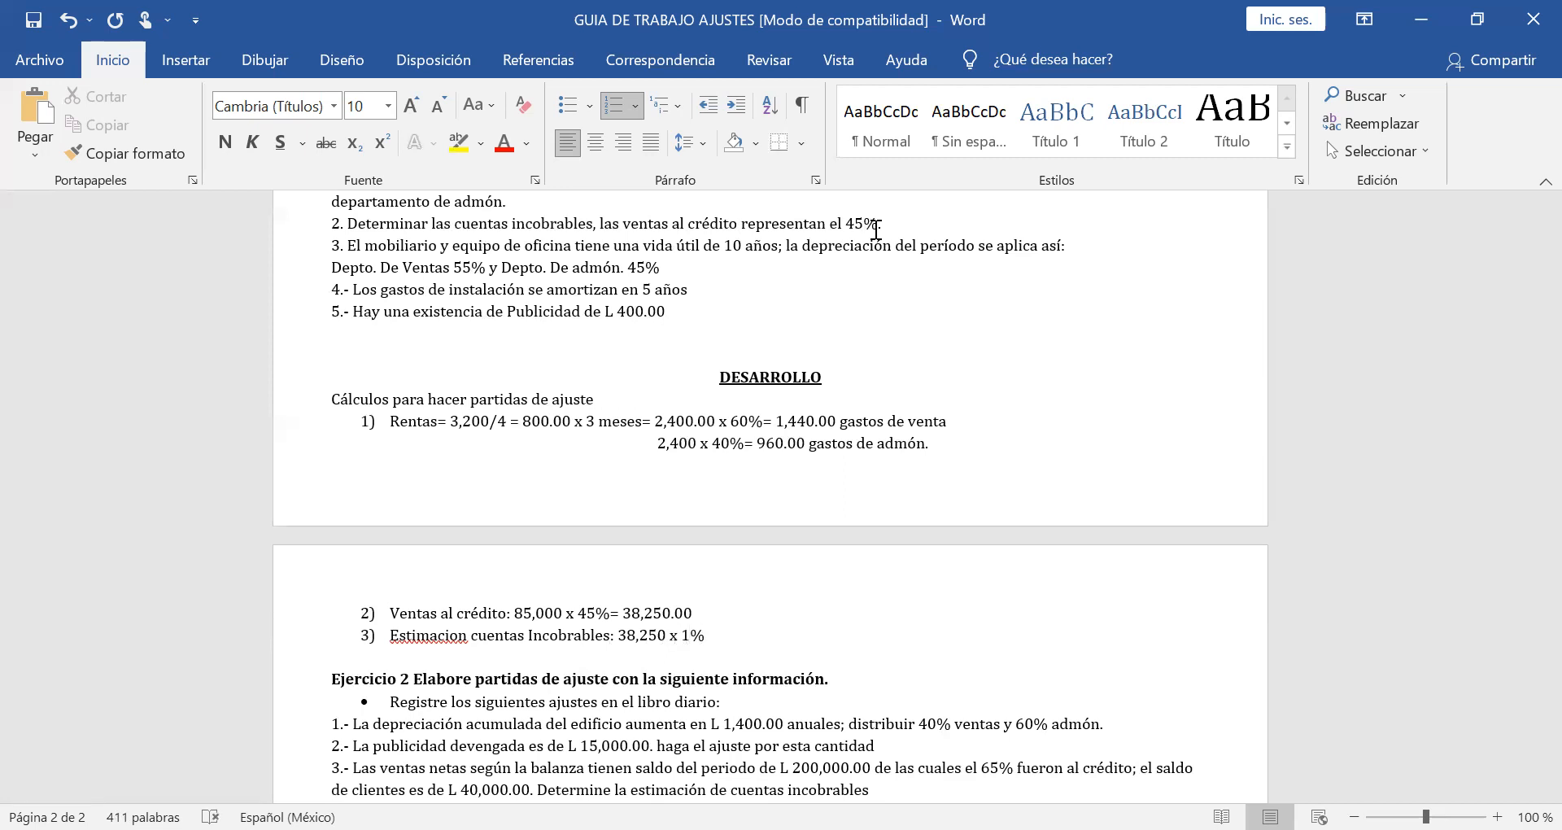
type("=")
Enter "38,250 x 1%=" after the uncollectible accounts label and correct "Estimacion" to the suggested "Estimación".
right_click(405, 636)
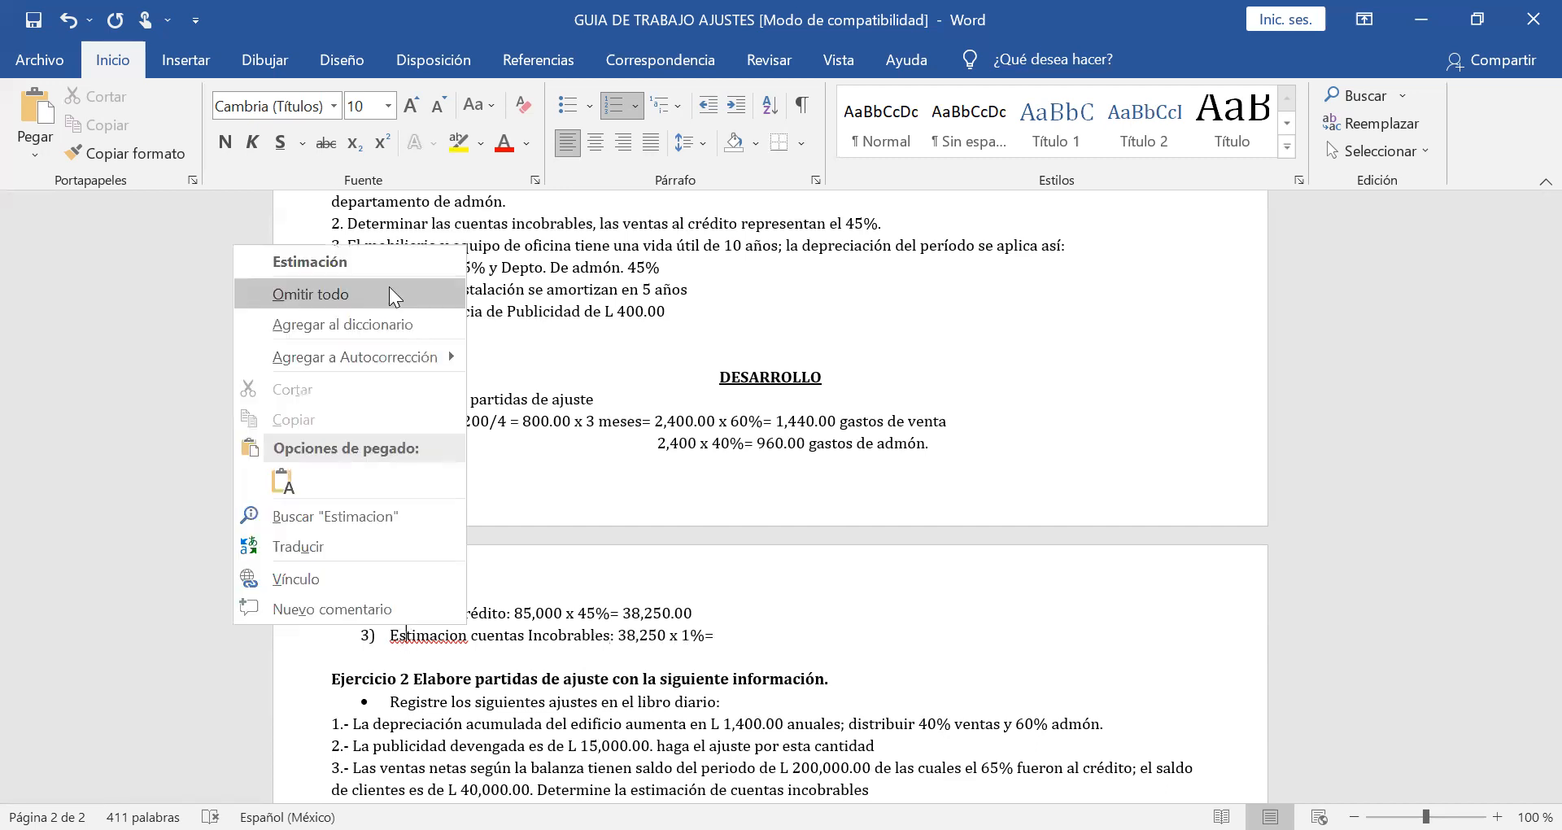
left_click(380, 260)
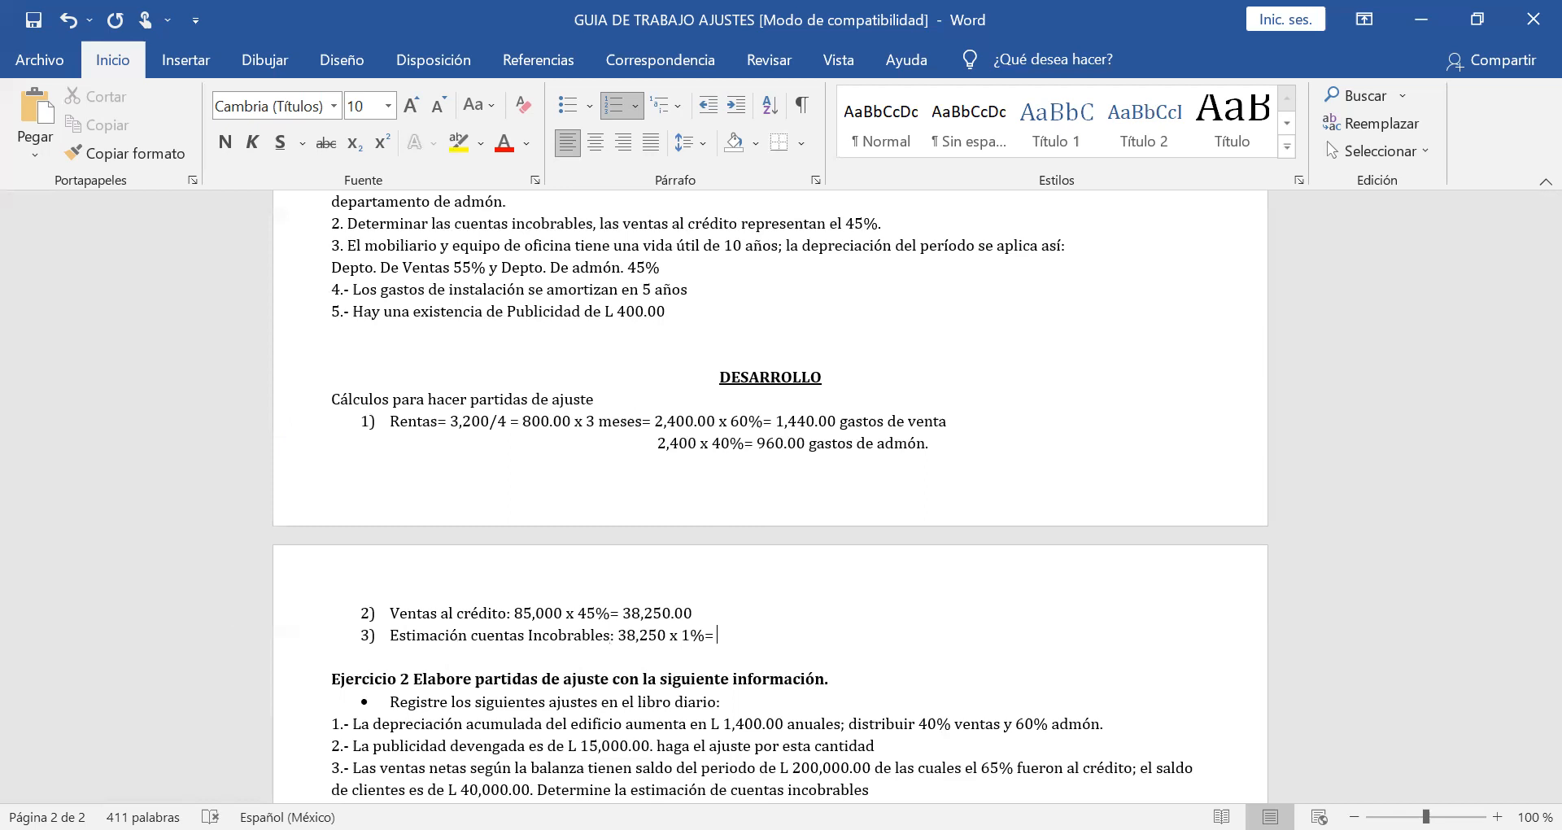
Complete the uncollectible accounts estimate with the result 382.50 and remove the list number from its line.
type("382.50")
left_click(369, 636)
key("BackSpace")
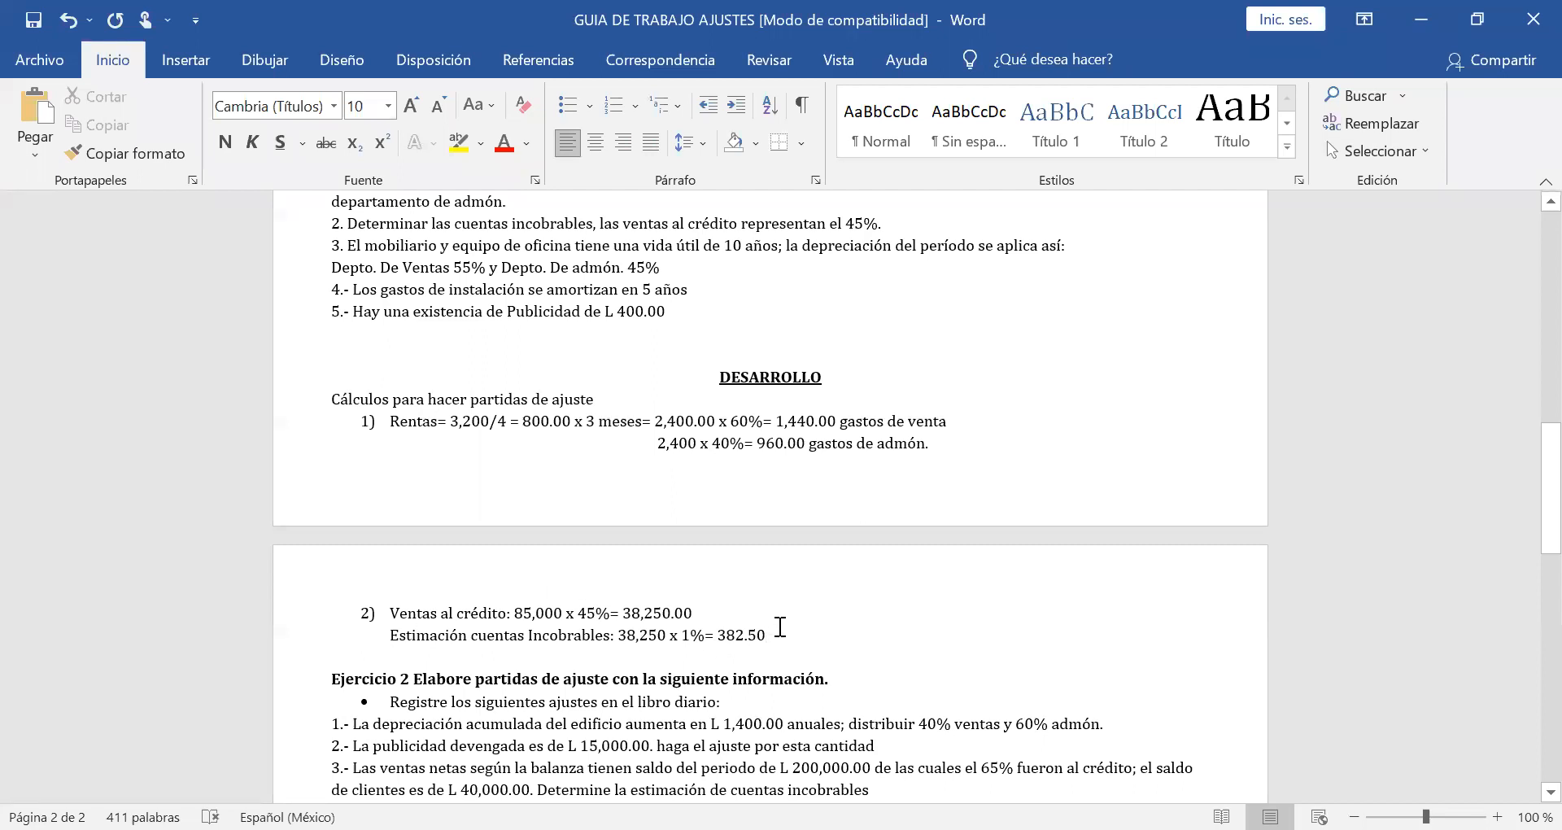
Add the label "Saldo Cuentas por cobrar:" on a new line below the uncollectible accounts estimate.
key("Return")
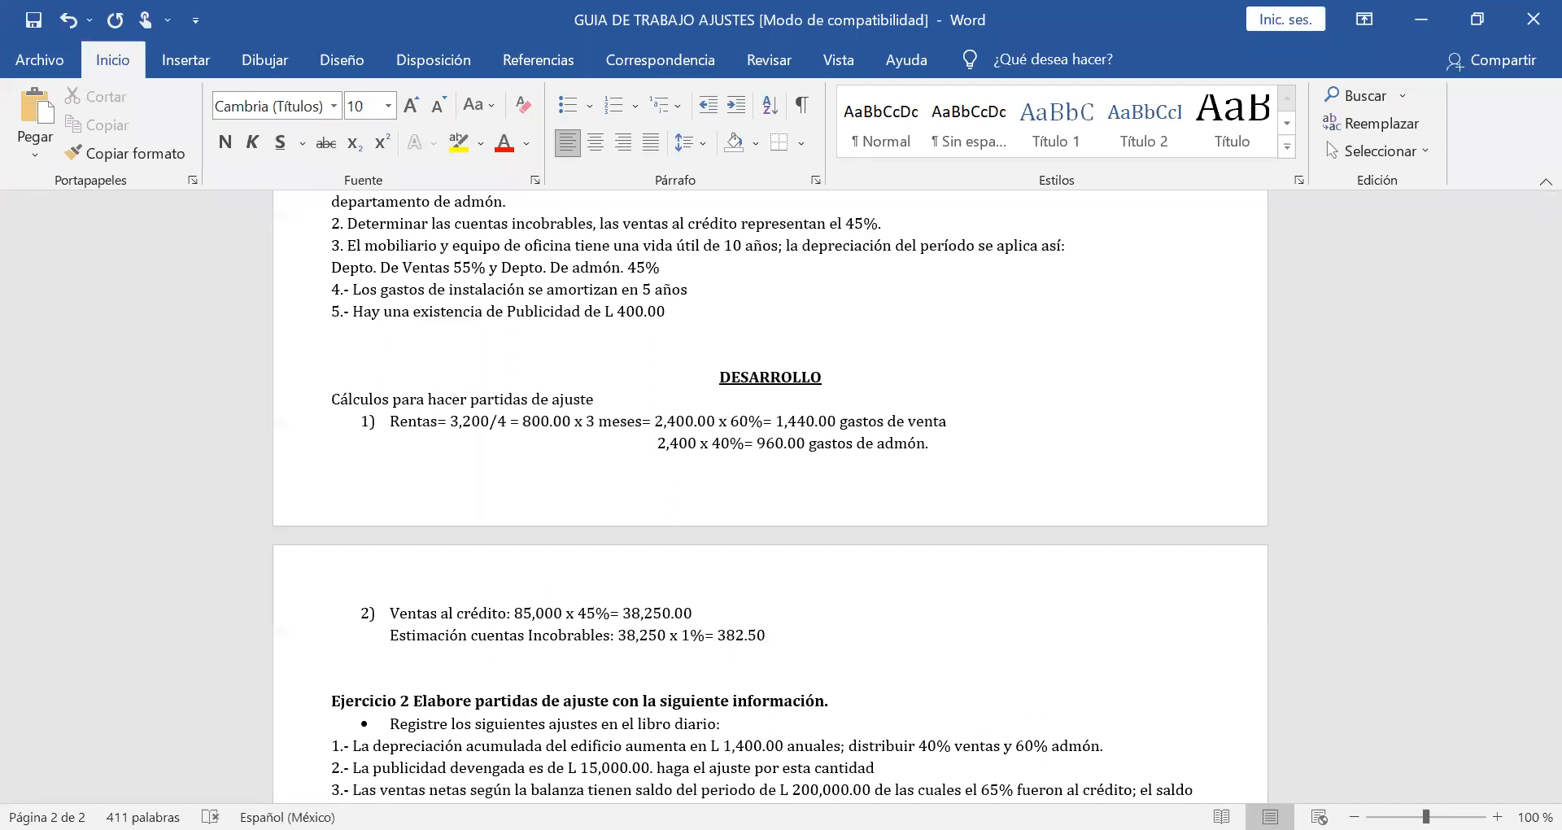
type("Saldo Cuentas por cobrar")
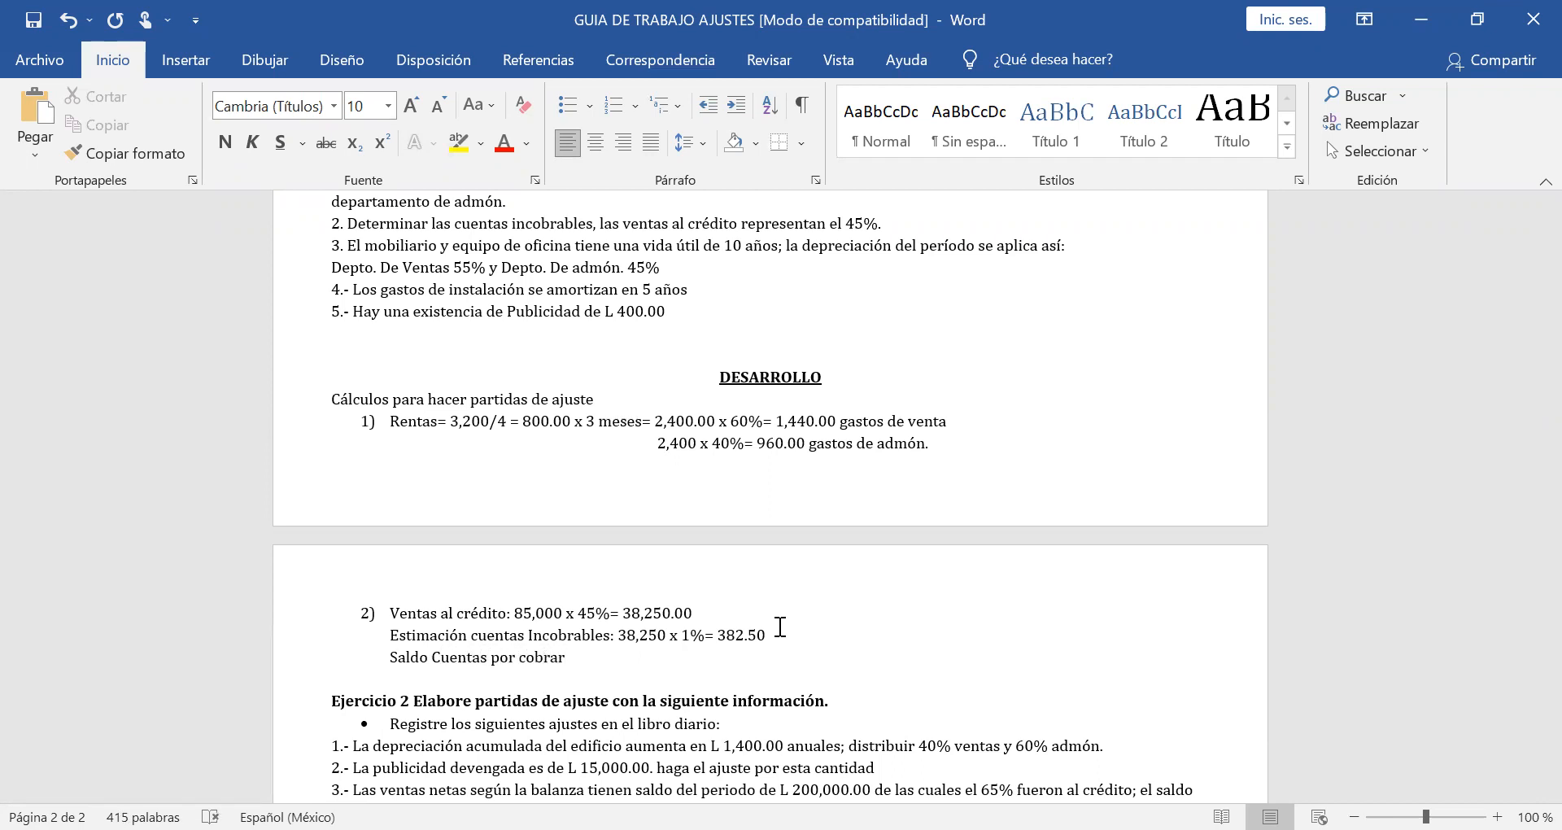
type(":")
Look up the Cuentas por Cobrar balance in the trial balance and enter "30,000 x 10%= 3,000.00" after its label.
scroll(779, 627, "up", 2)
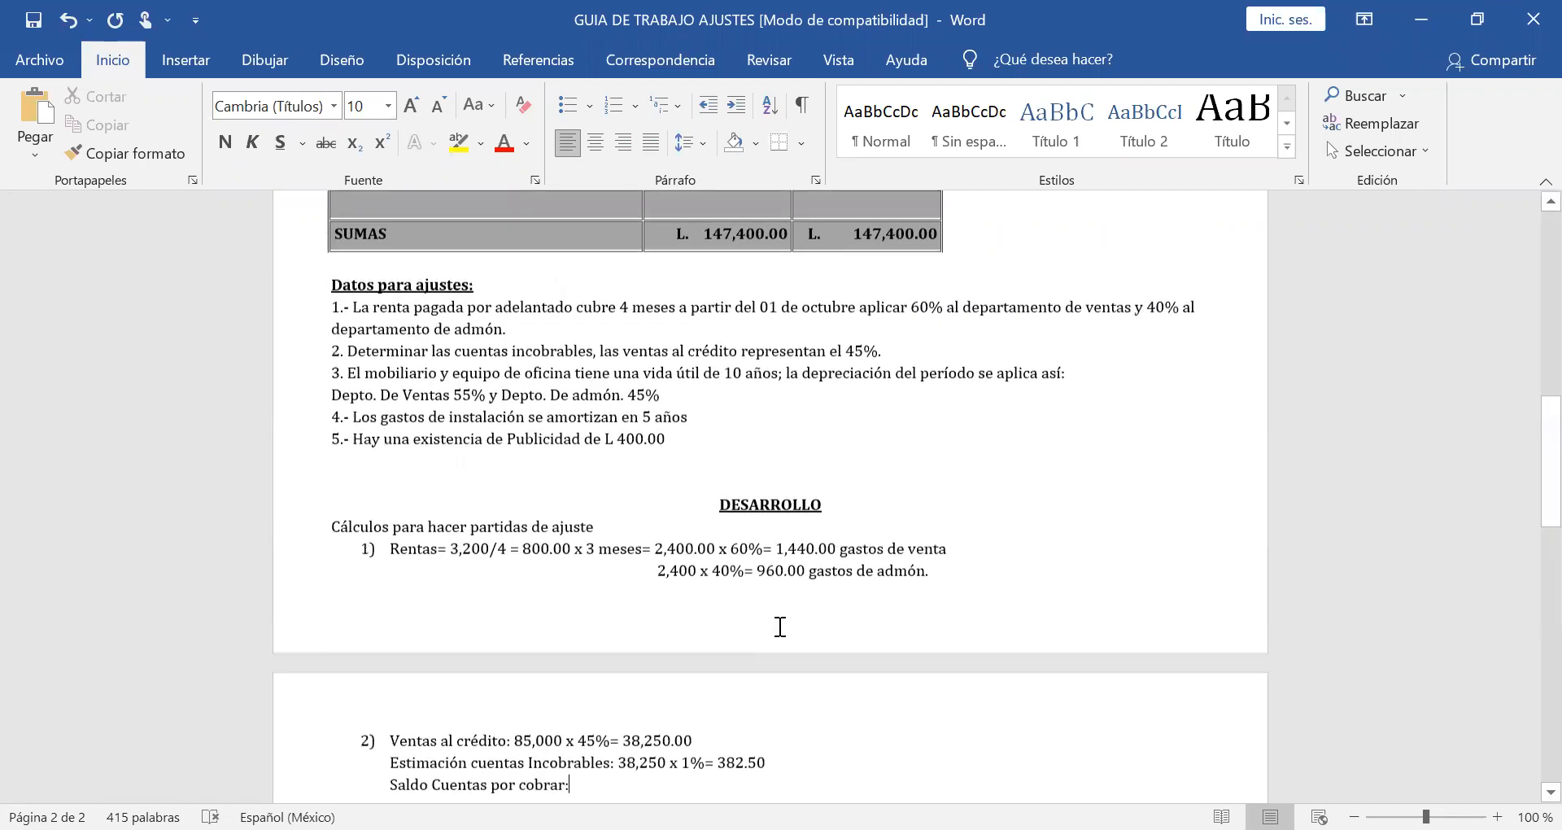
scroll(780, 626, "up", 4)
scroll(779, 626, "up", 4)
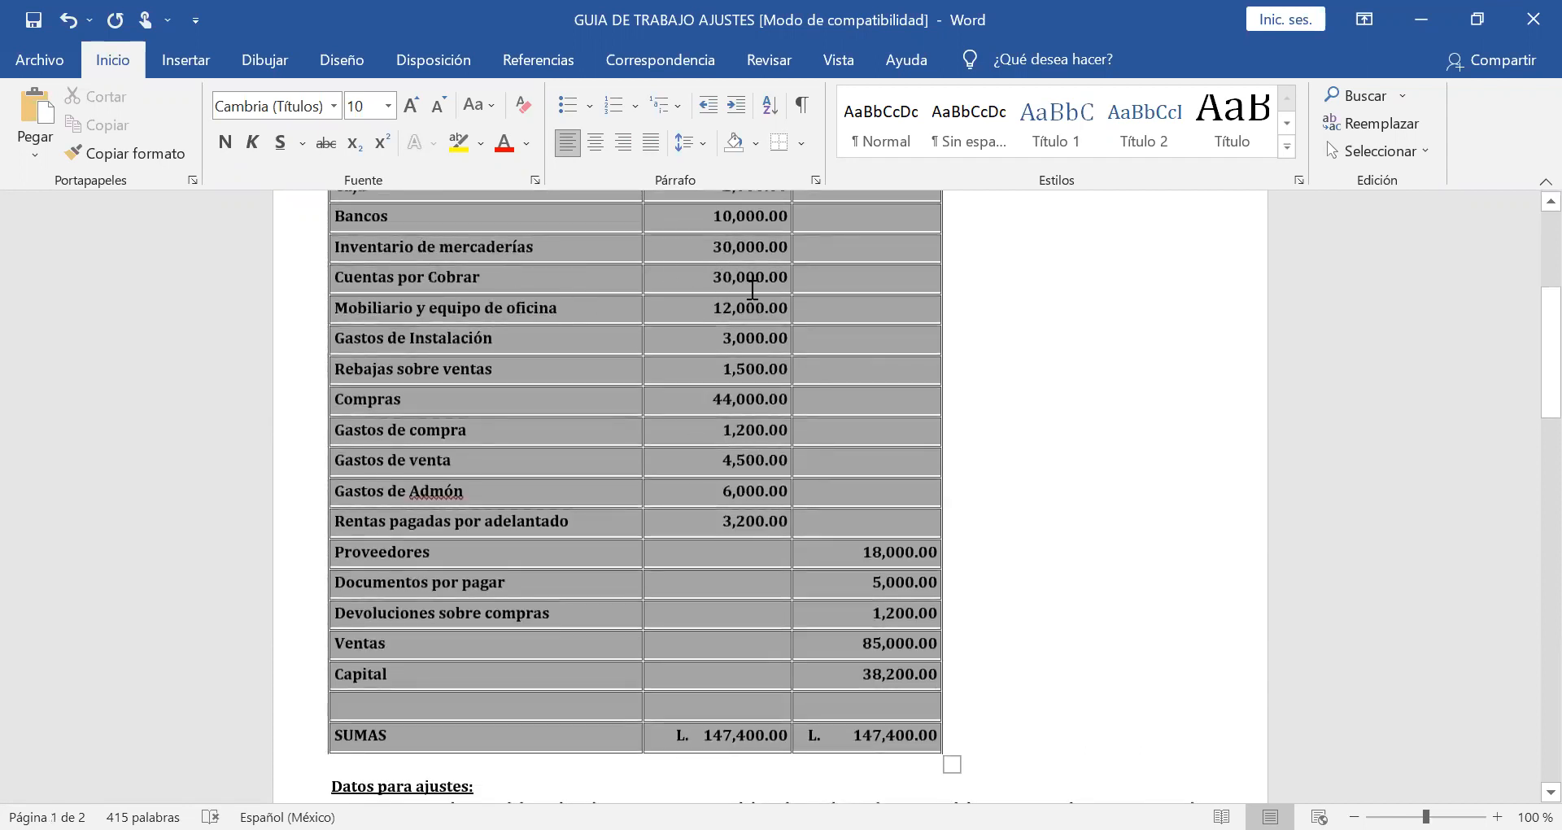
scroll(753, 288, "down", 12)
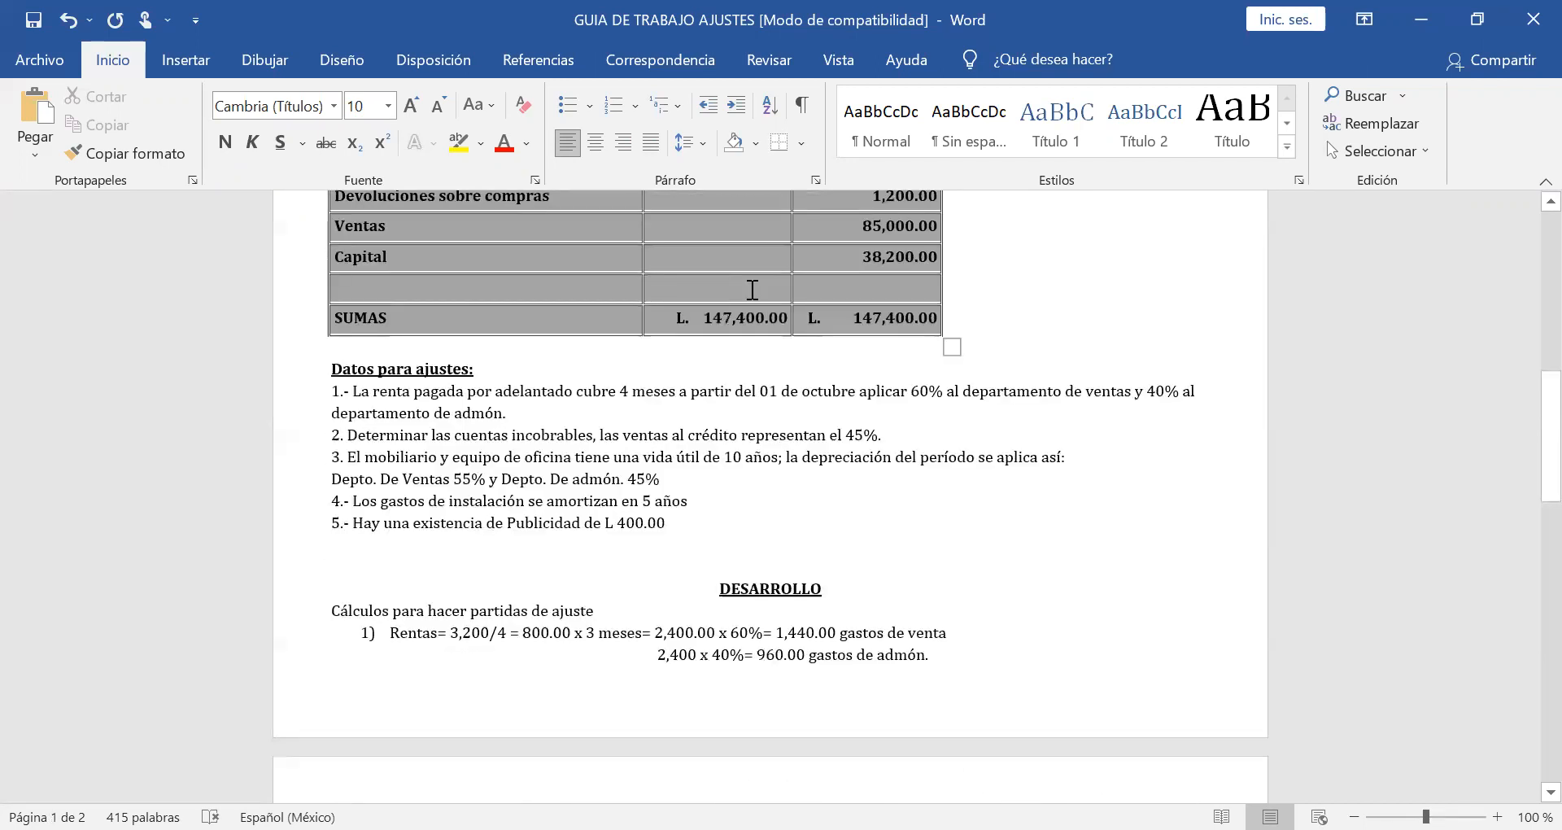
type("30")
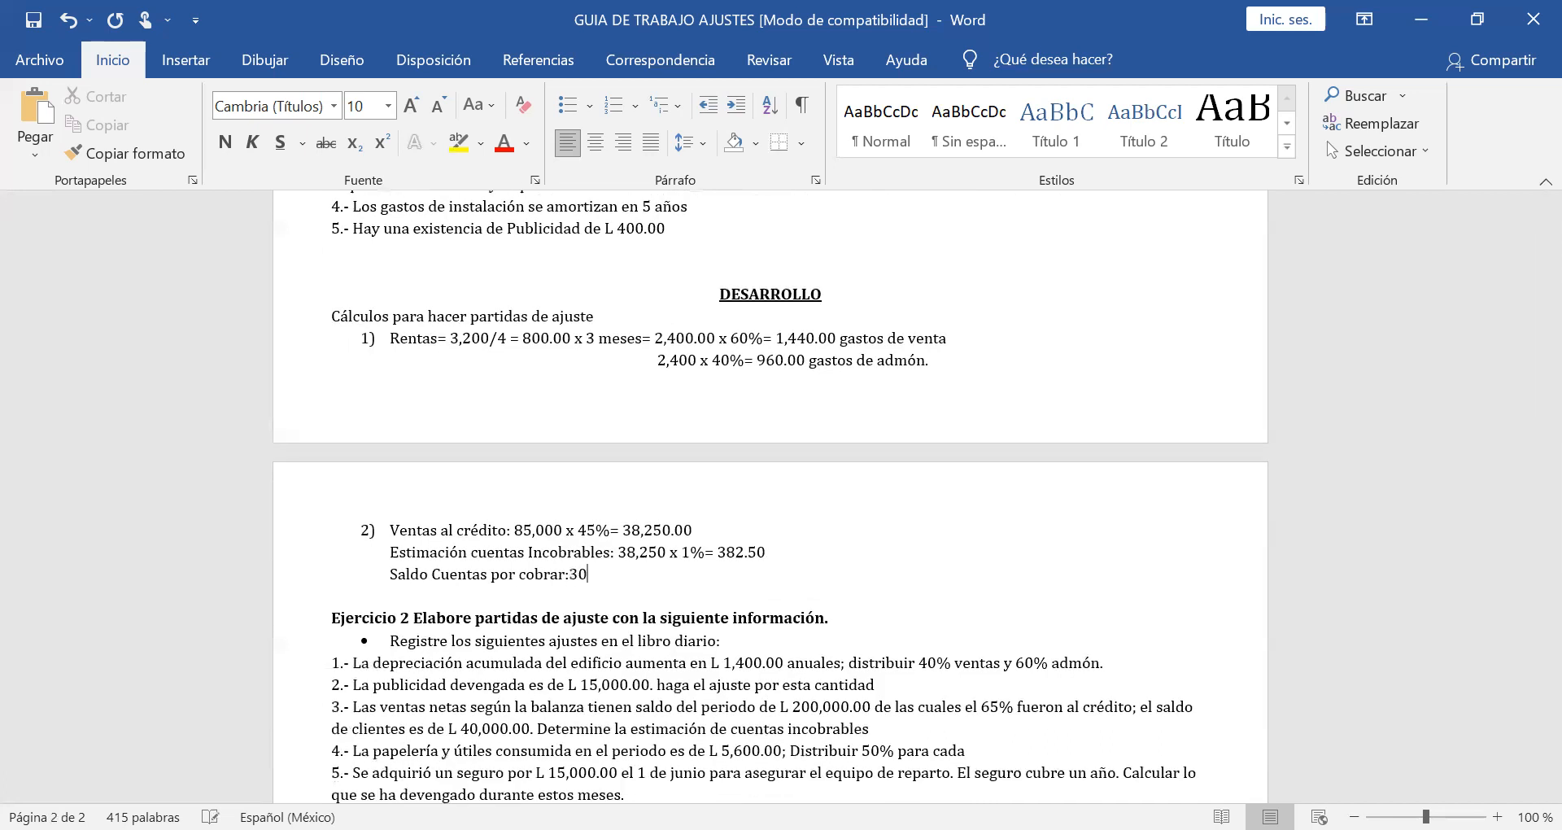
type(",000 x 10%=")
type("3,000.00")
Annotate the 382.50 estimate with "valor con que va la partida" at the end of its line.
left_click_drag(771, 550, 691, 552)
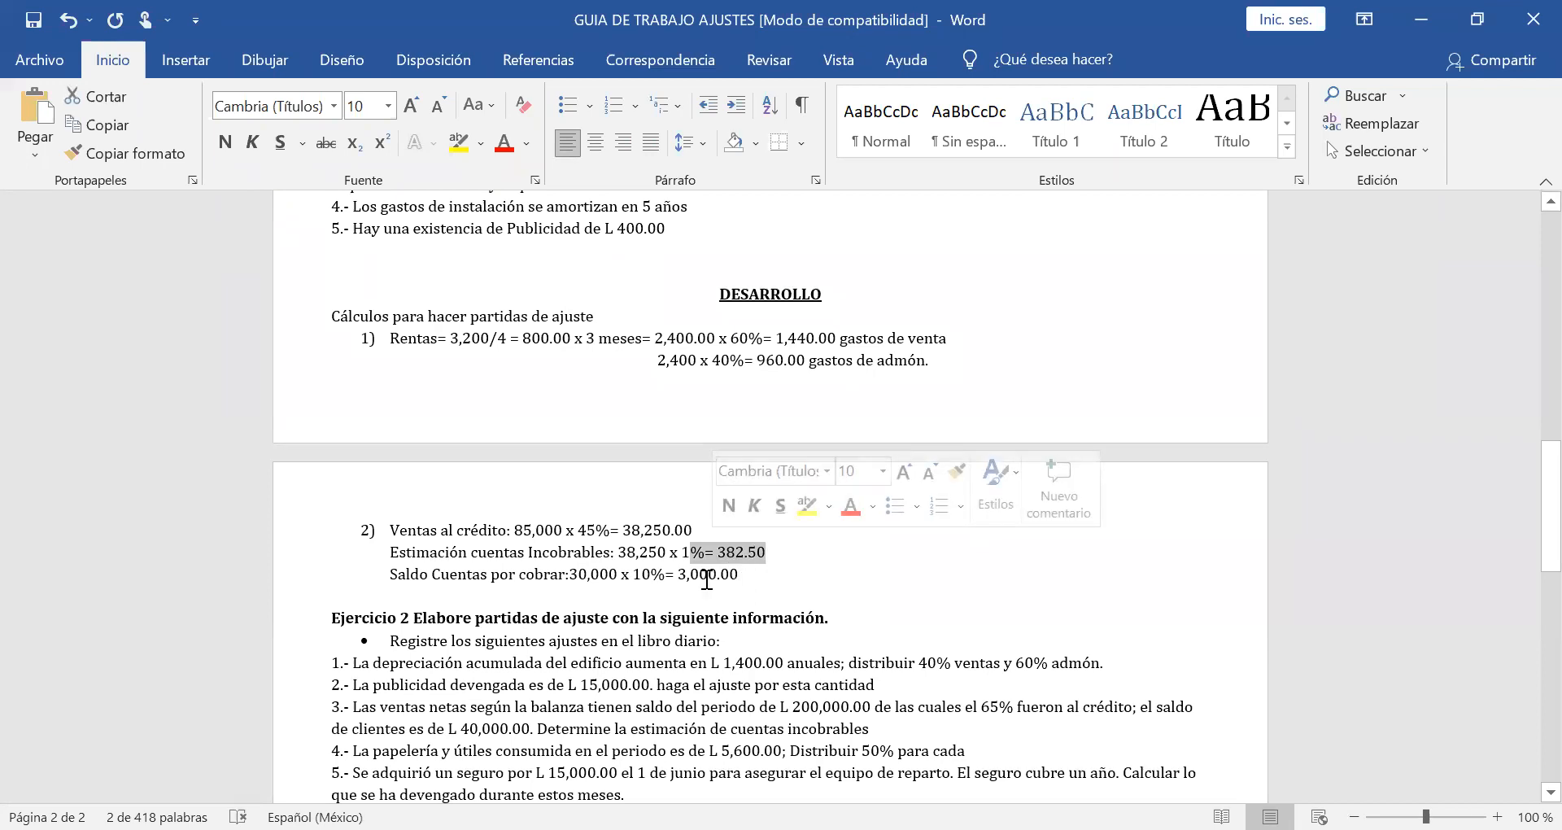
left_click(782, 554)
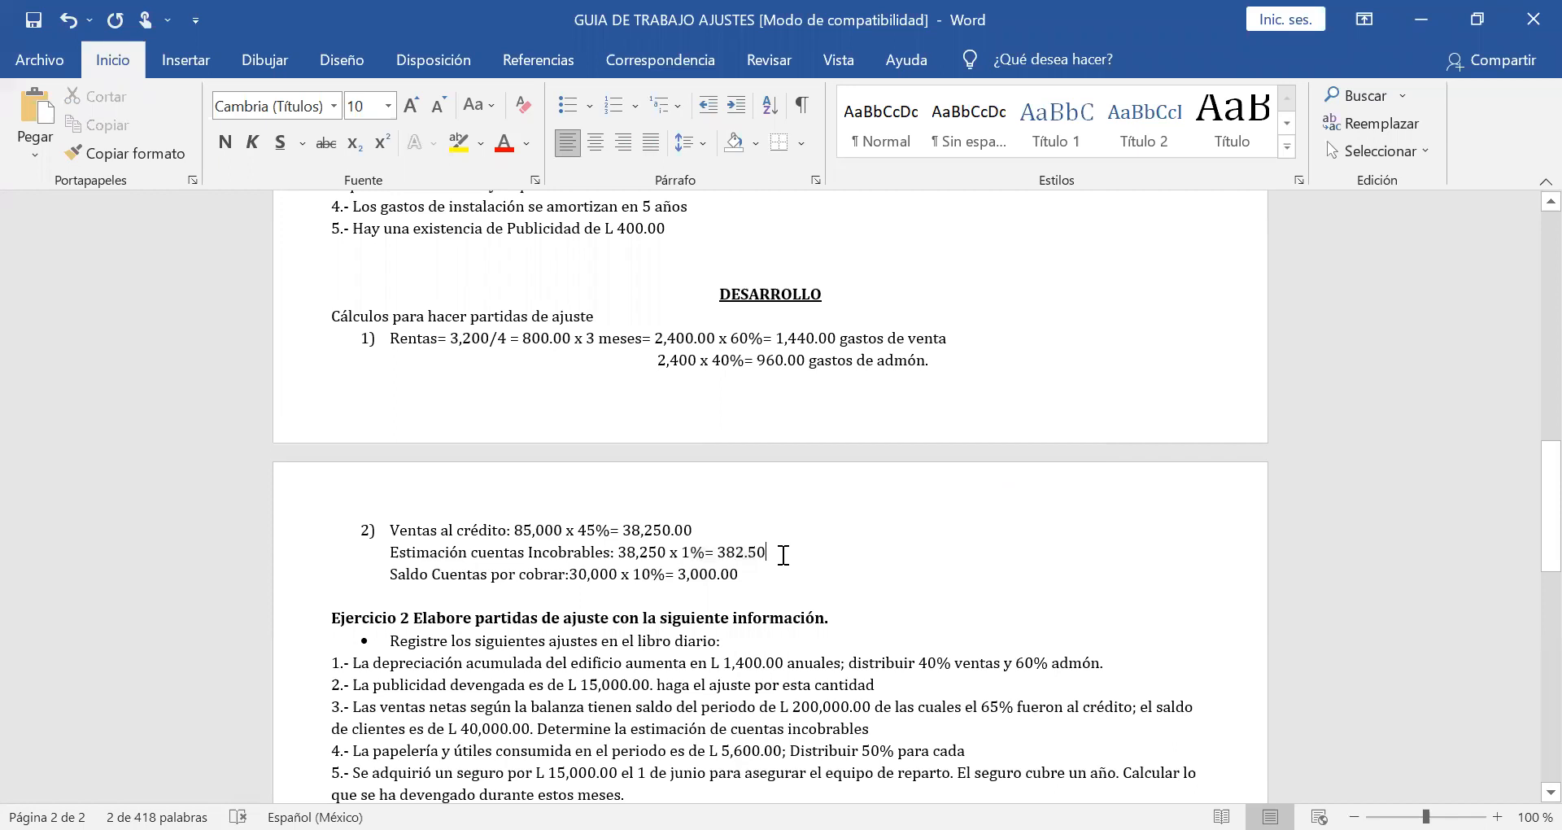
type("valor")
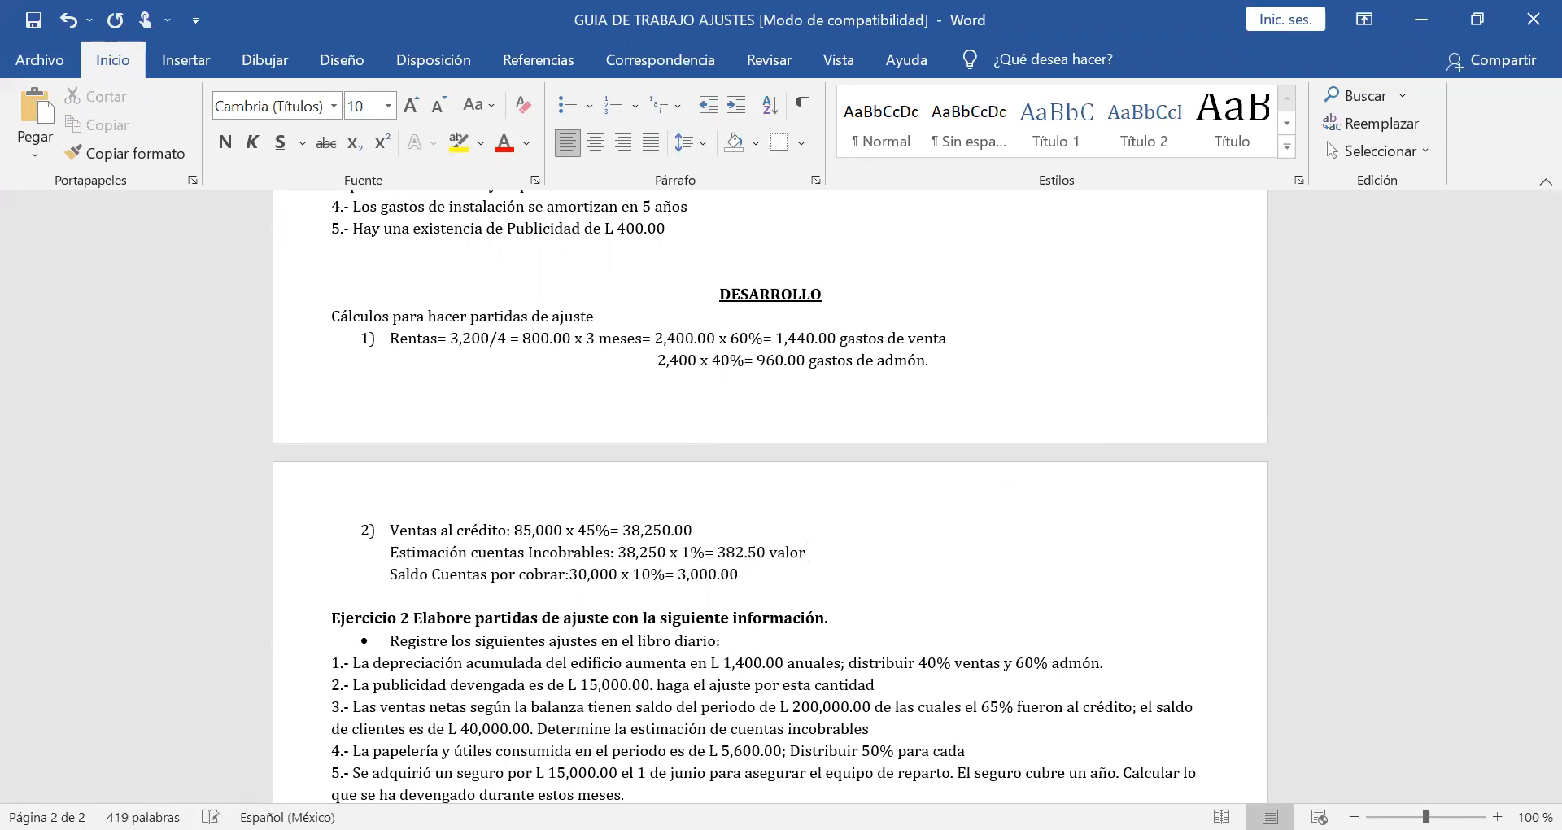
type(" con que va pa")
key("BackSpace")
key("BackSpace")
key("BackSpace")
type("la partida")
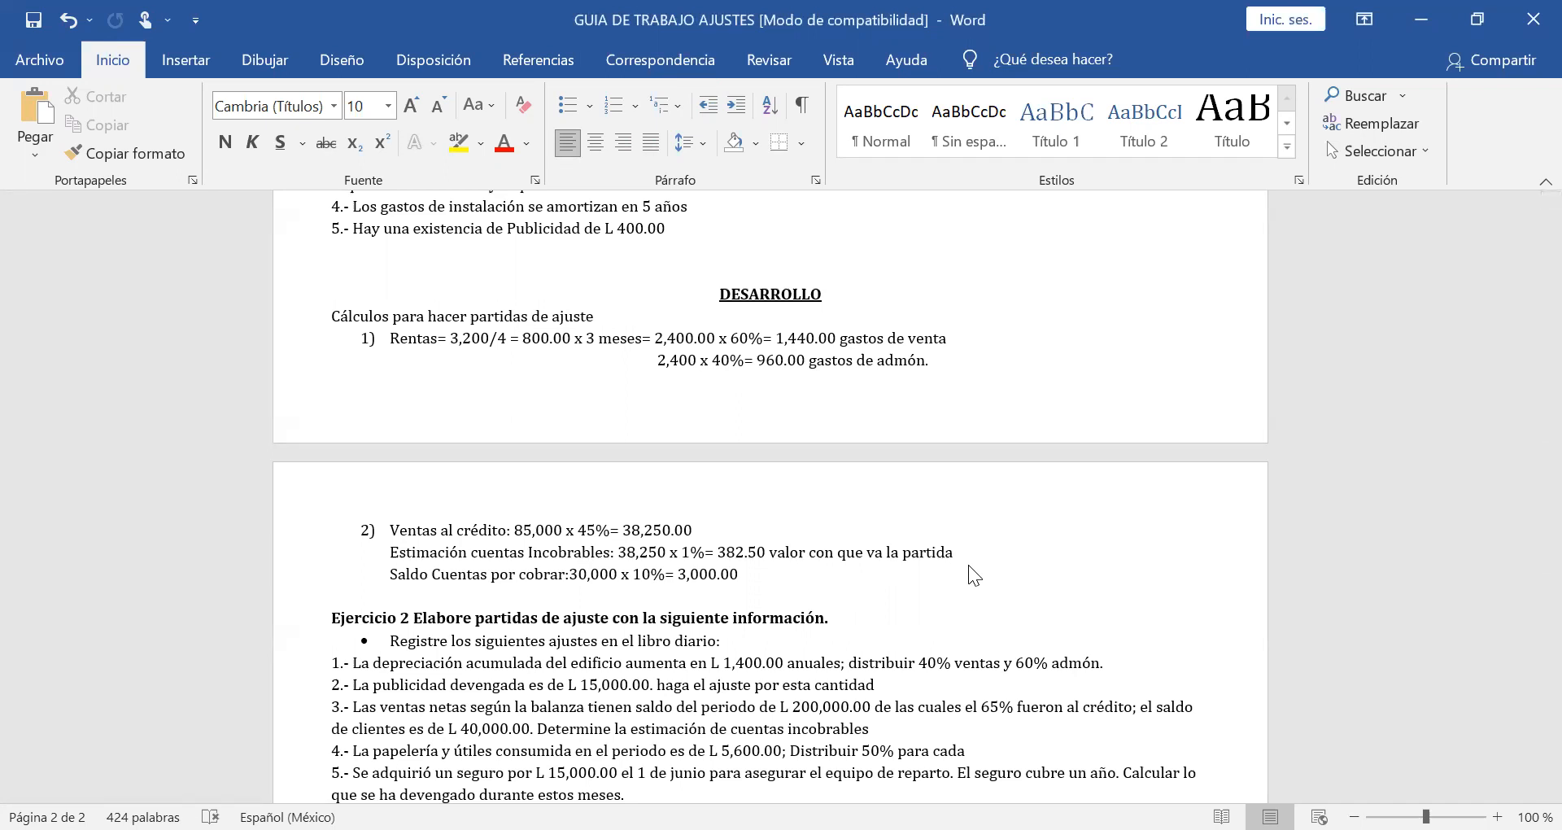
Append "(gastos de venta)" to the note on the uncollectible accounts line.
type("(gastos de venta)")
Start list item "3)" below the accounts receivable calculation, leaving a blank line between them.
left_click(742, 578)
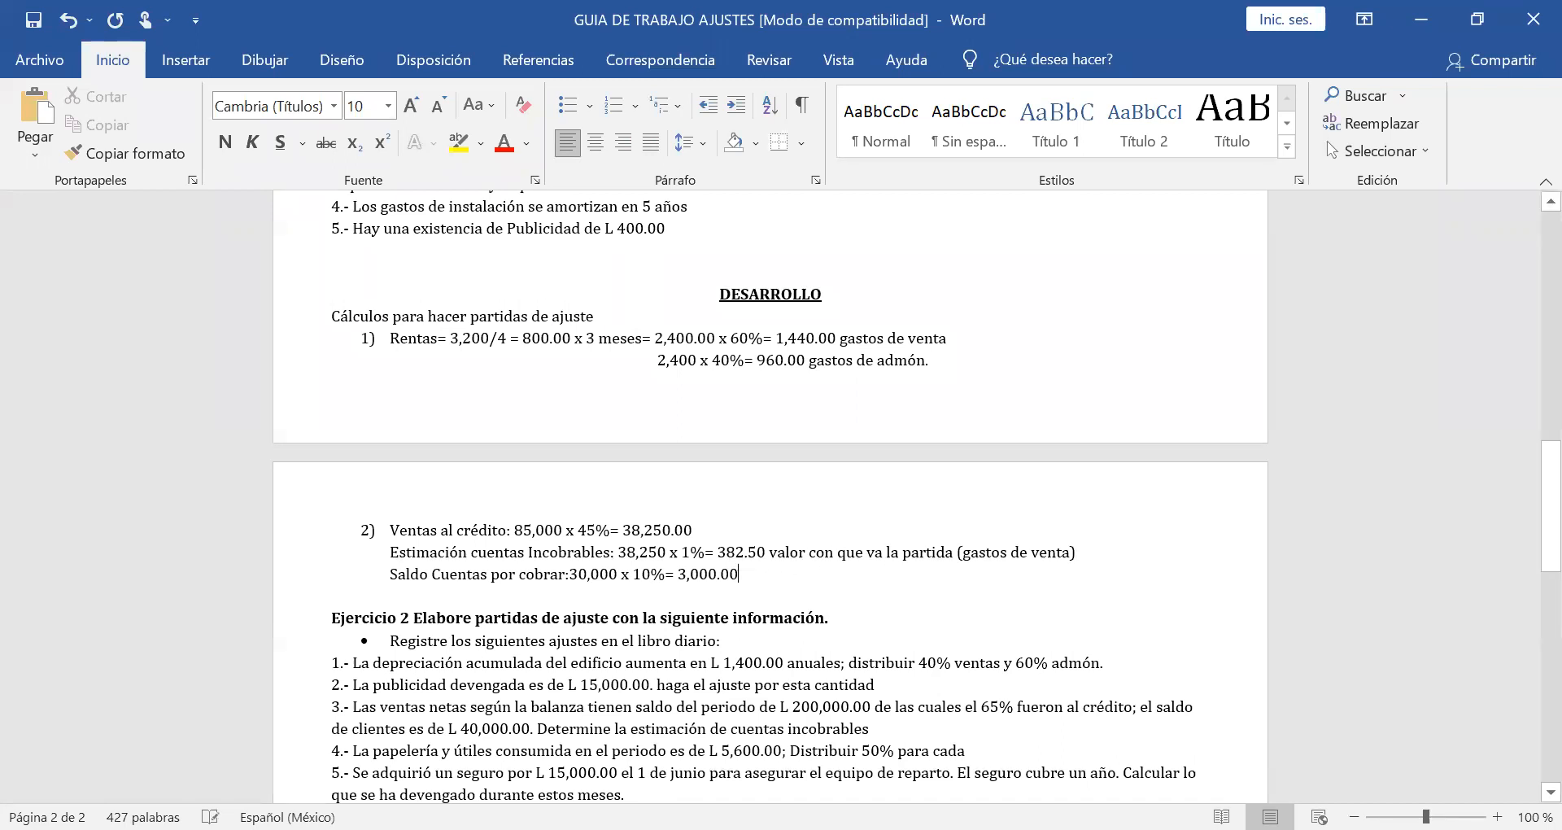
key("Return")
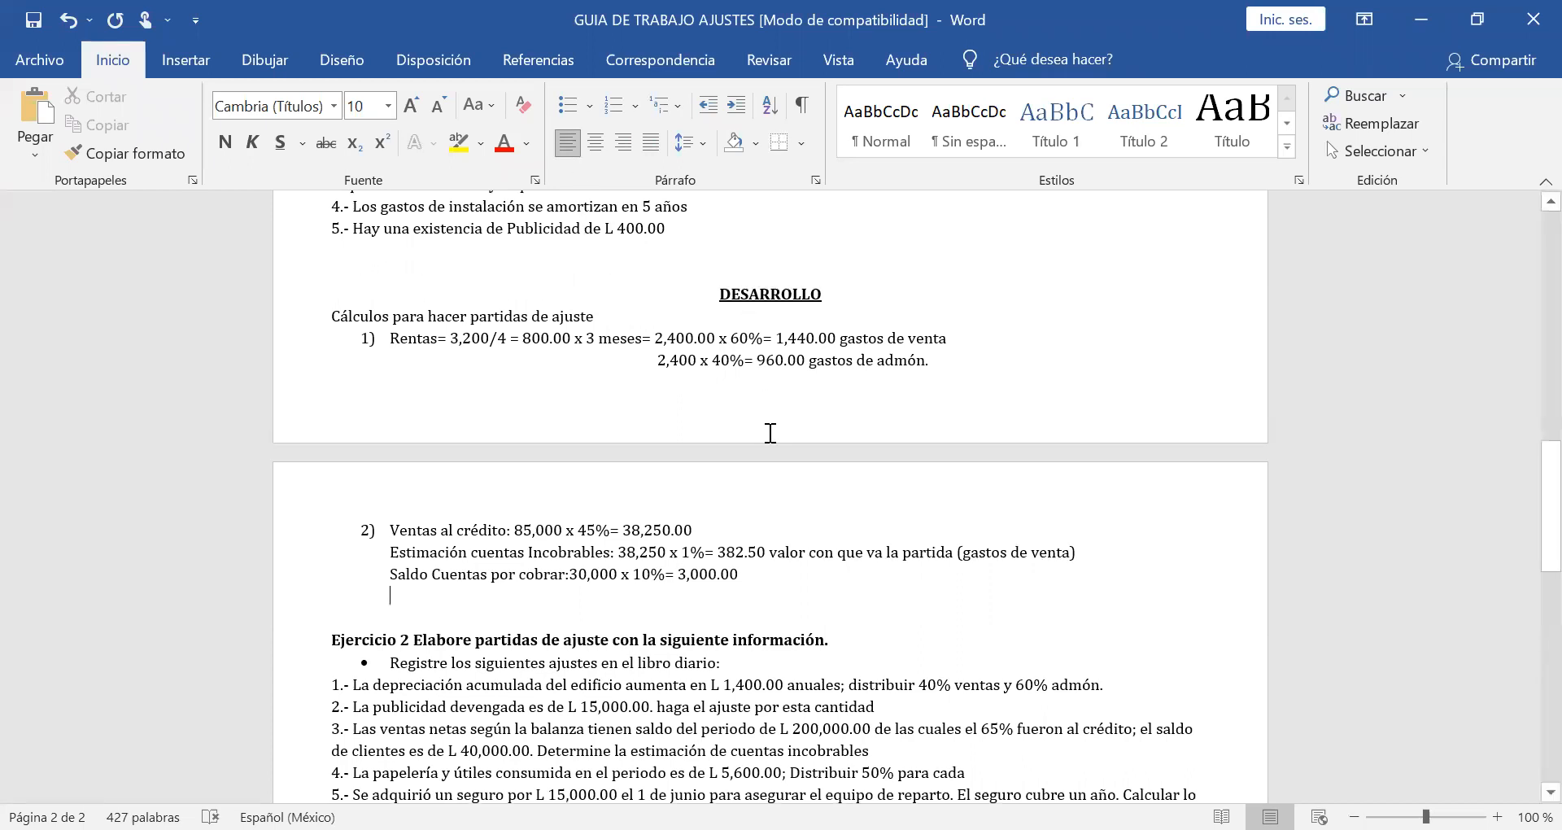
key("Return")
type("3")
key("Return")
type("9")
key("BackSpace")
left_click(399, 618)
key("BackSpace")
key("BackSpace")
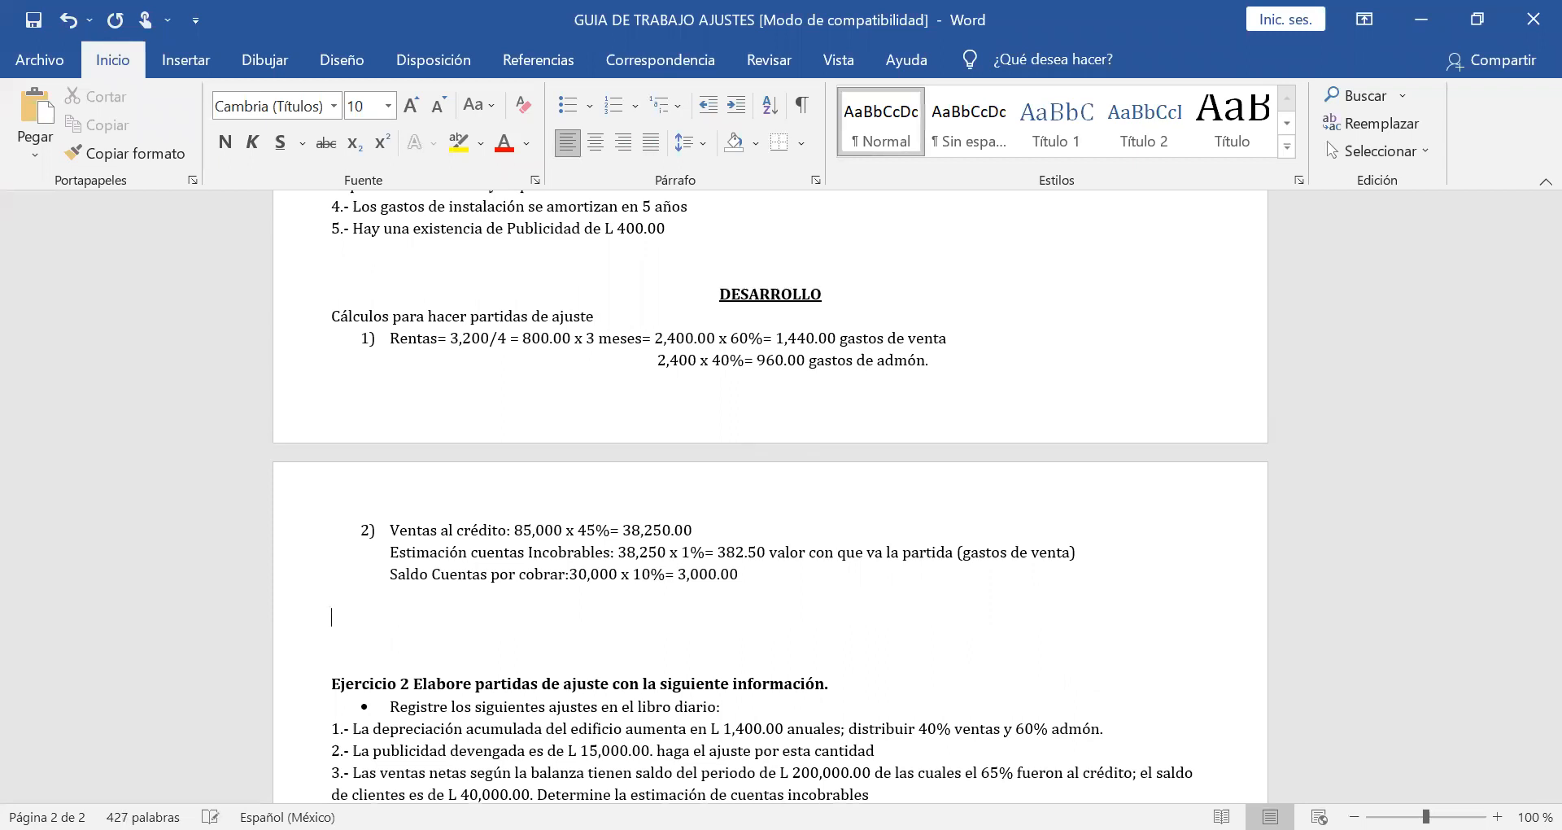
type("3)")
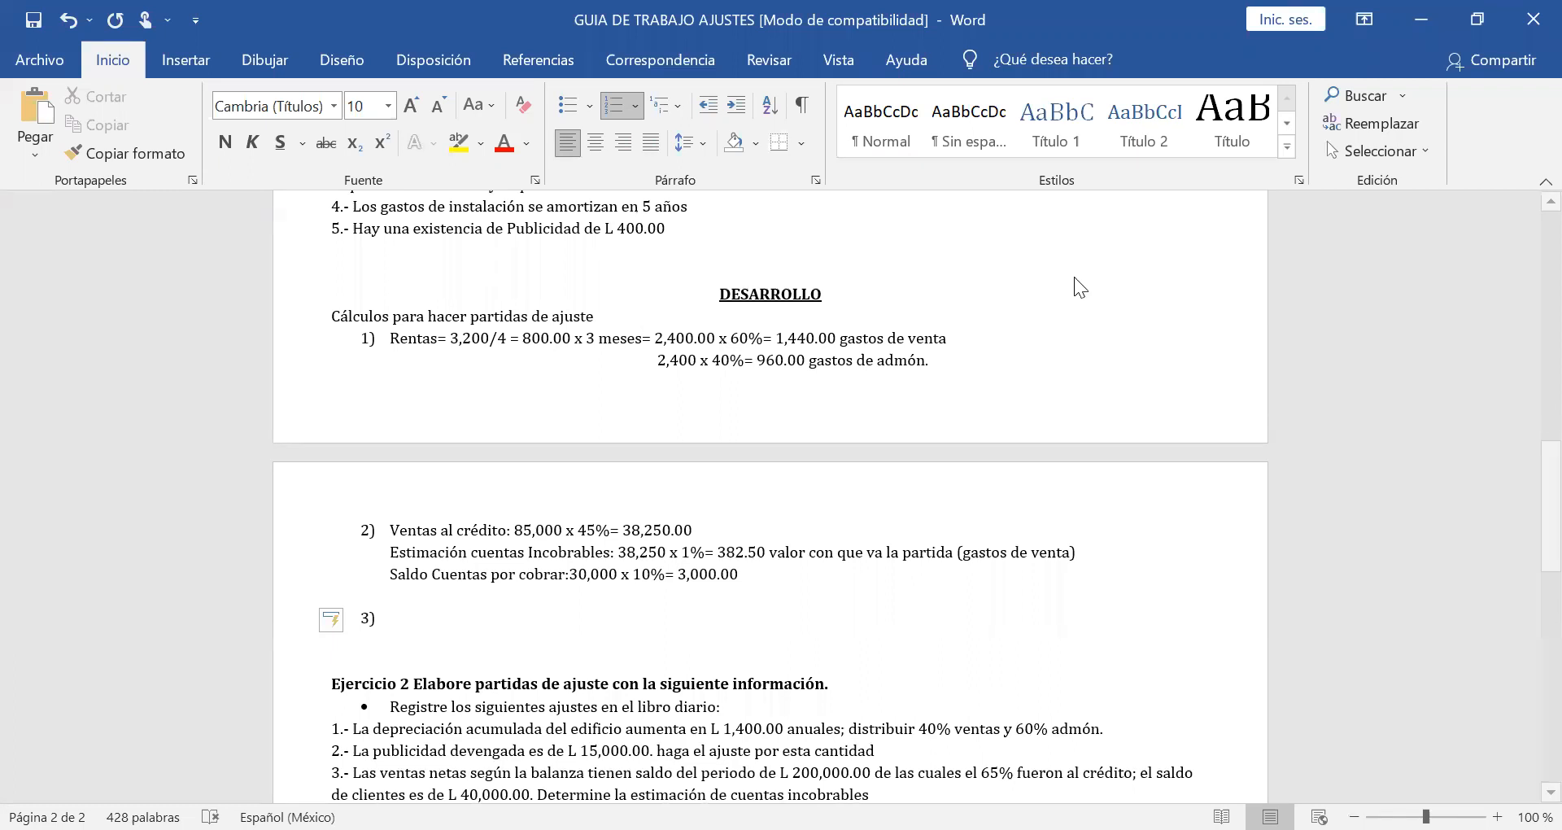
left_click(417, 620)
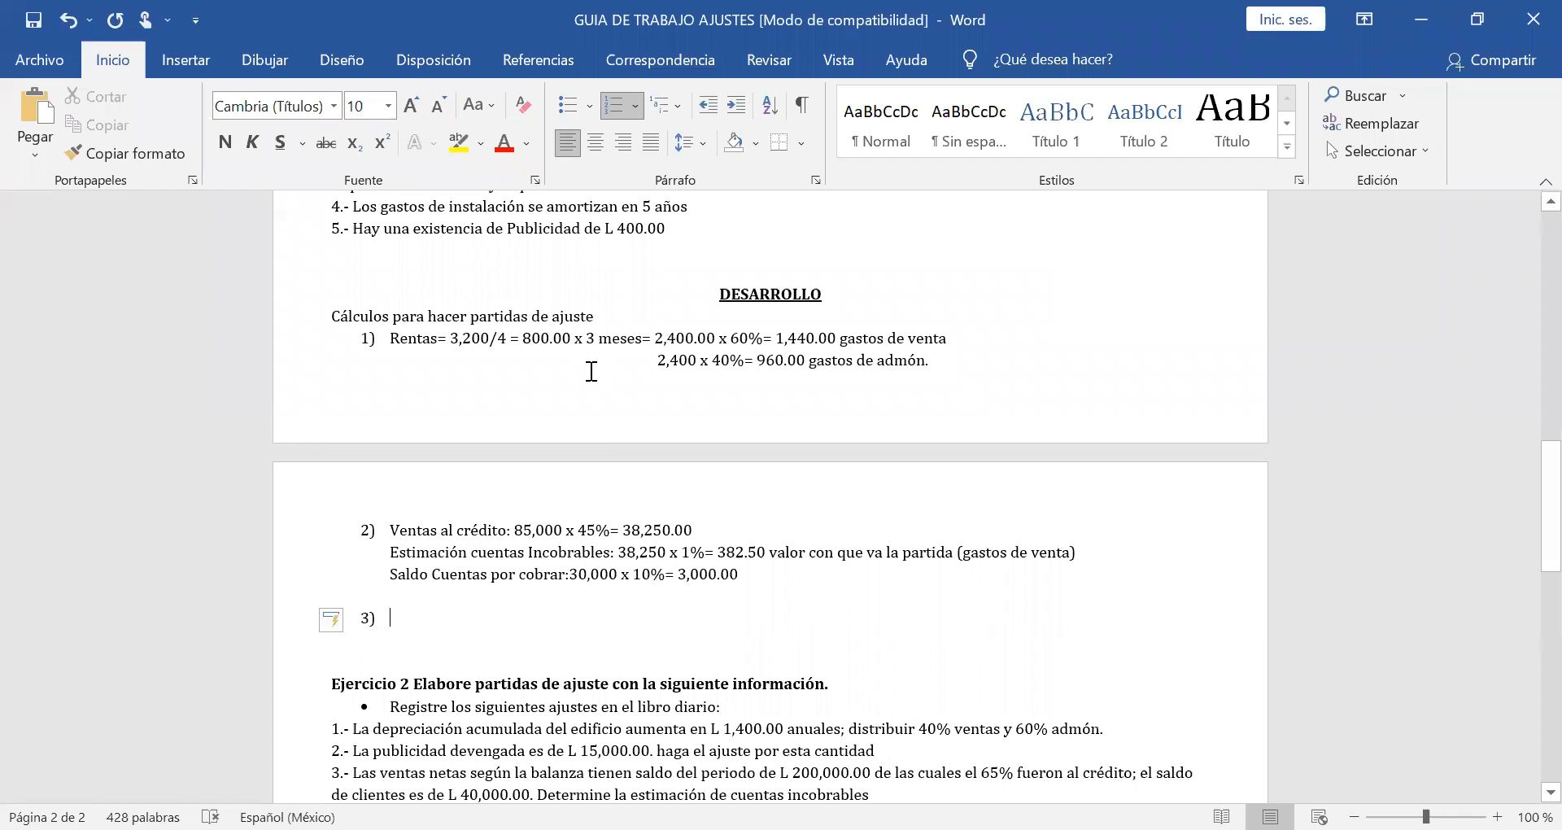
Write the depreciation formula's numerator "C – Vr" underlined in item 3, followed by a non-underlined "=".
scroll(591, 372, "up", 3)
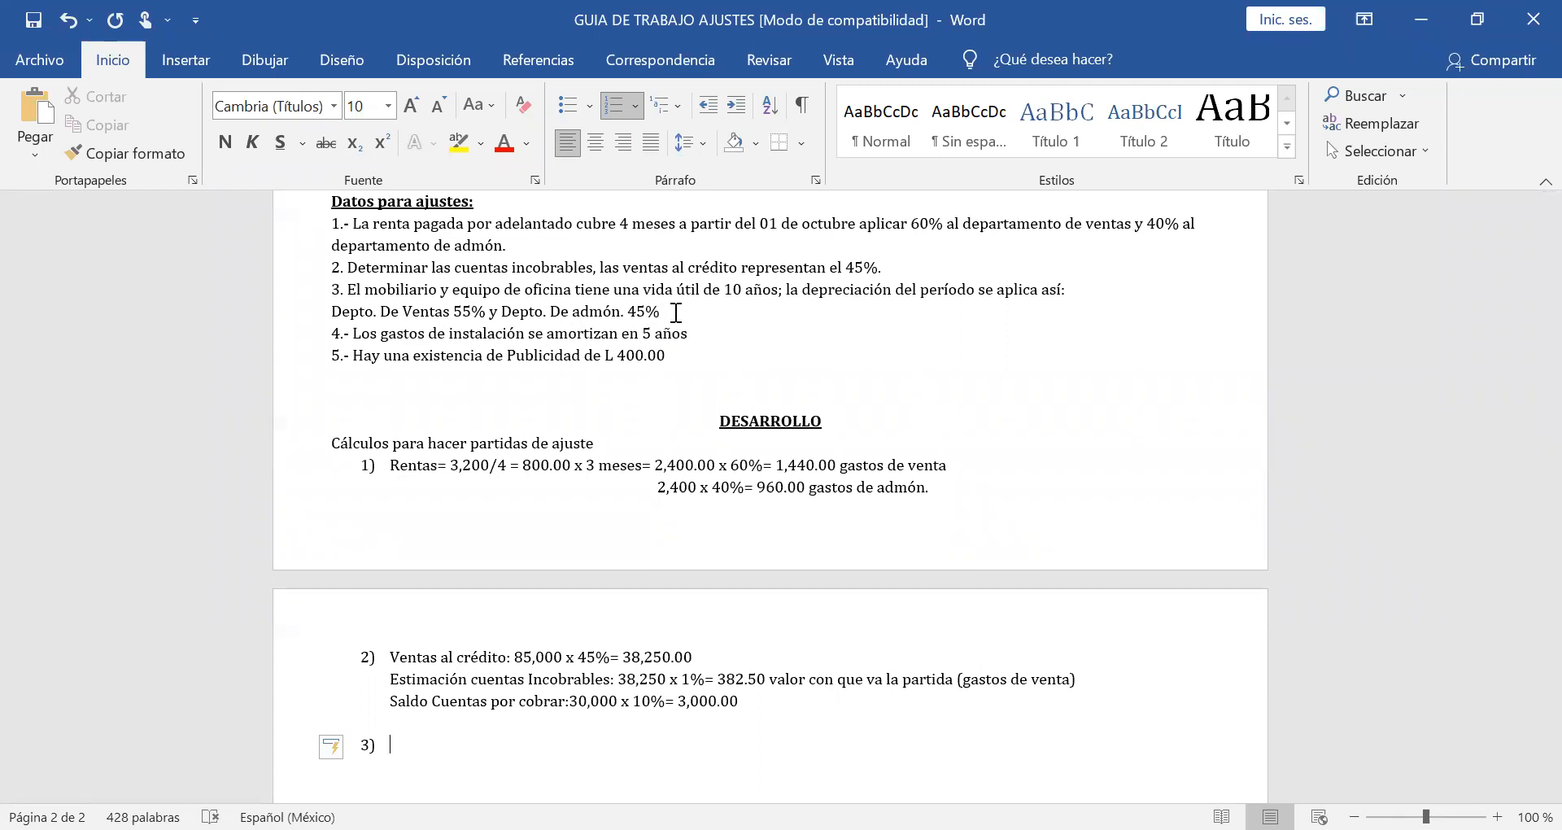
type("C - Vr")
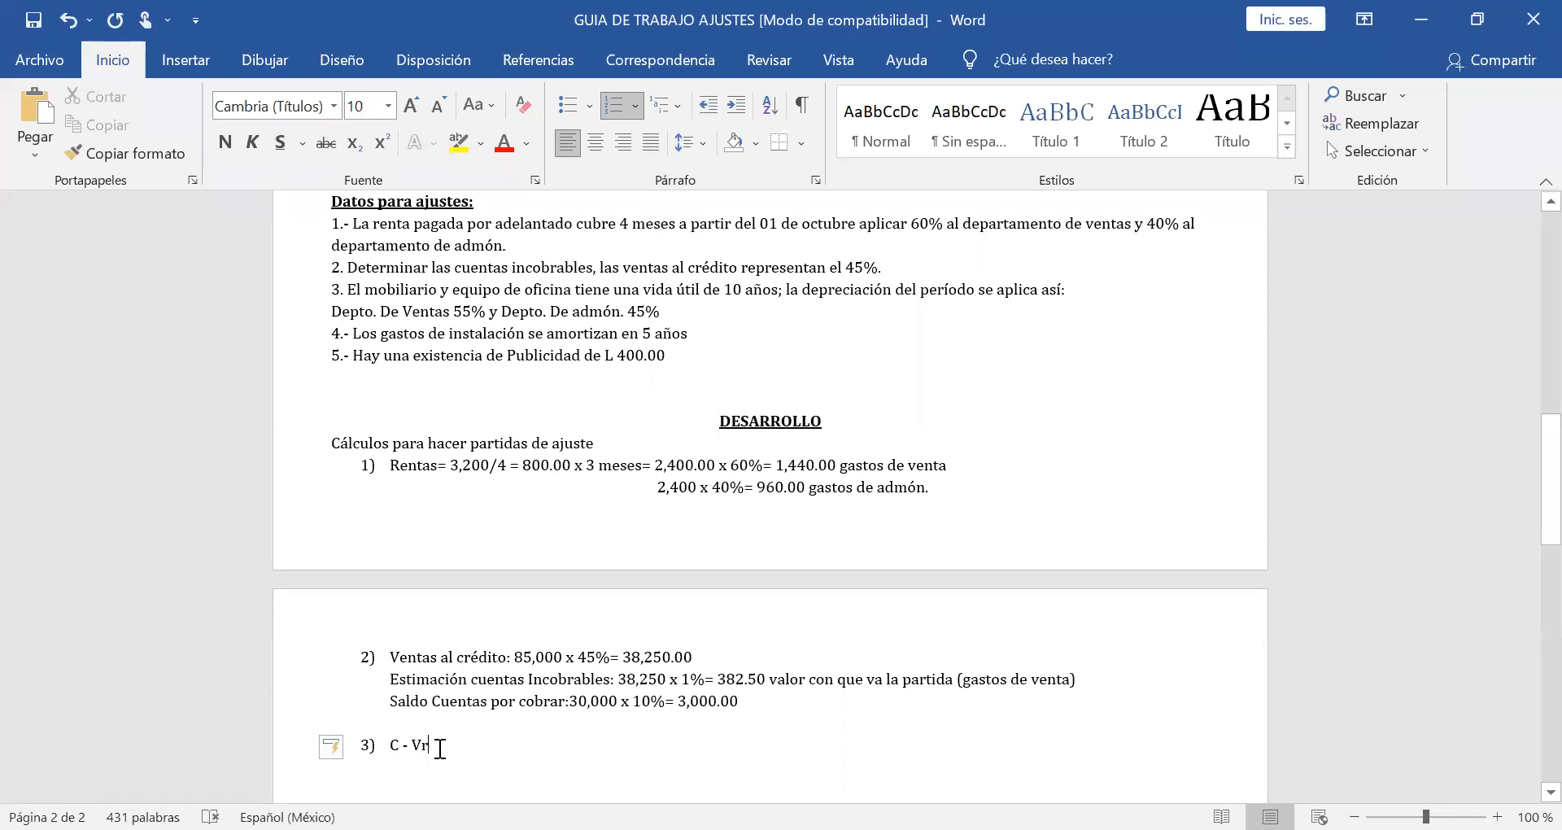
left_click_drag(439, 748, 393, 747)
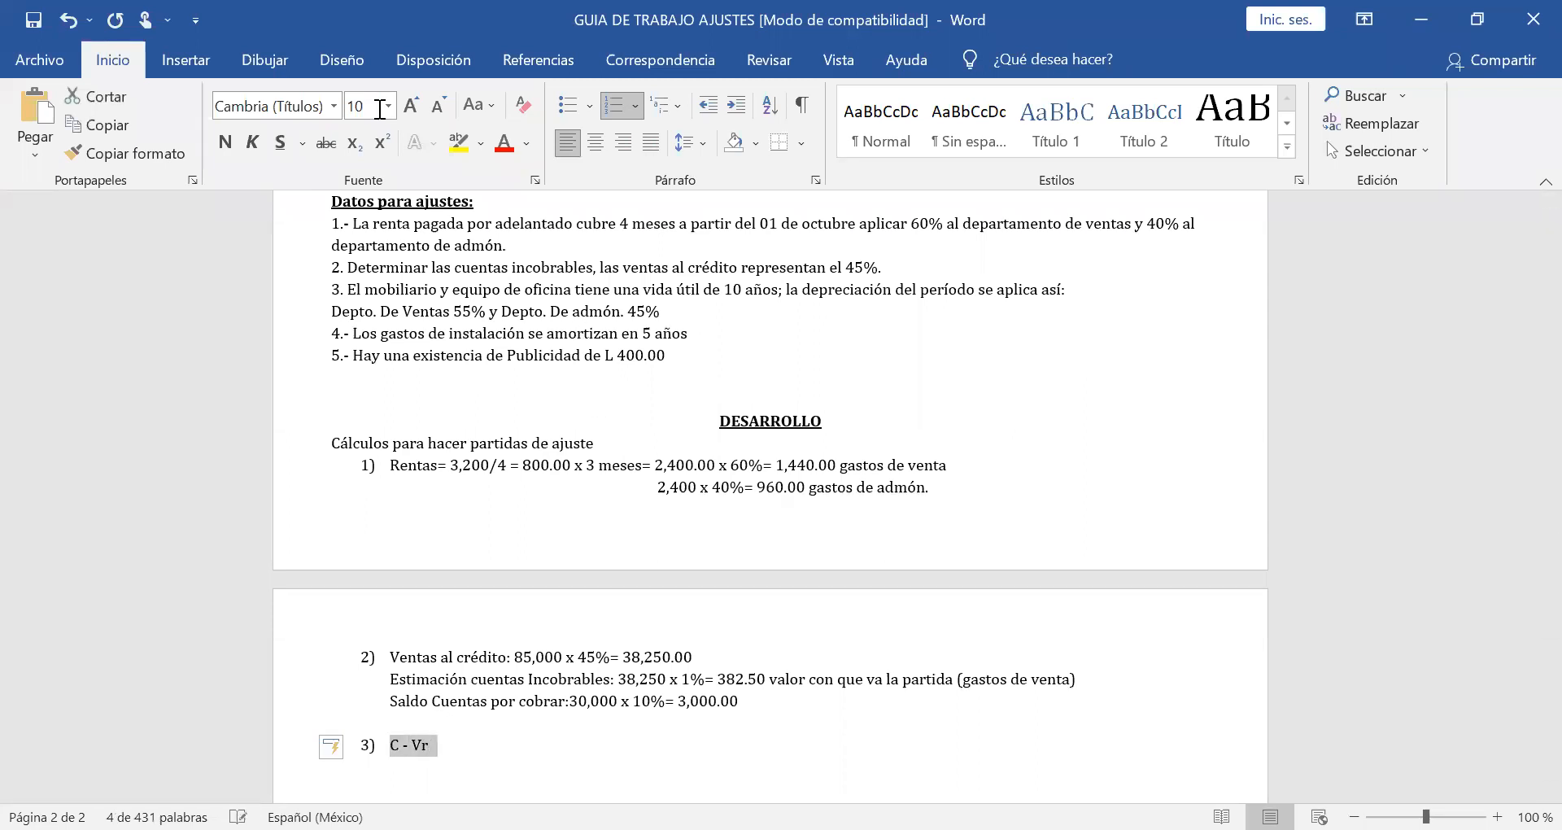
left_click(278, 151)
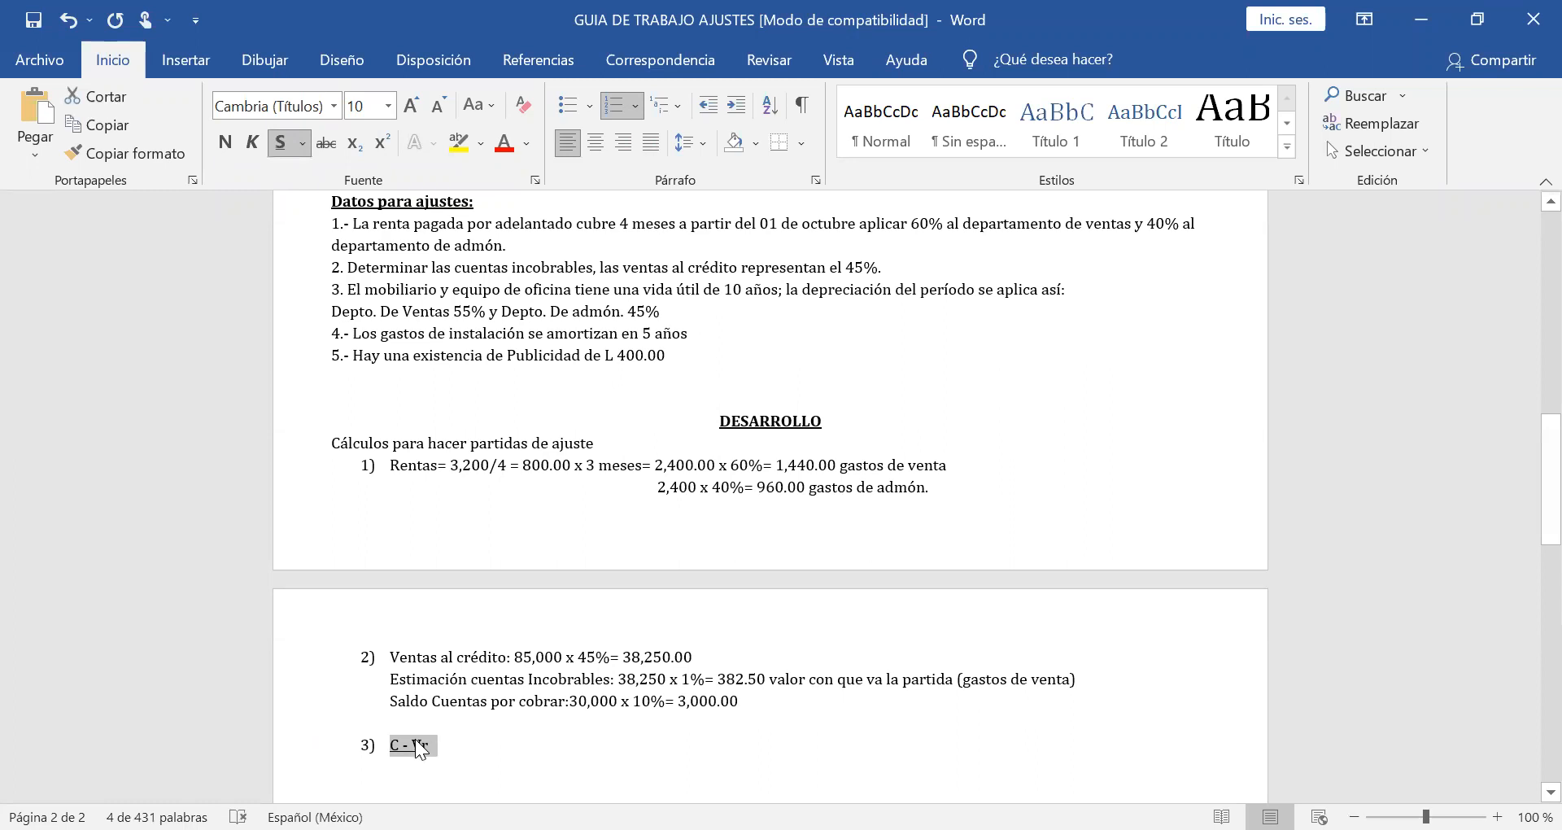
left_click(448, 752)
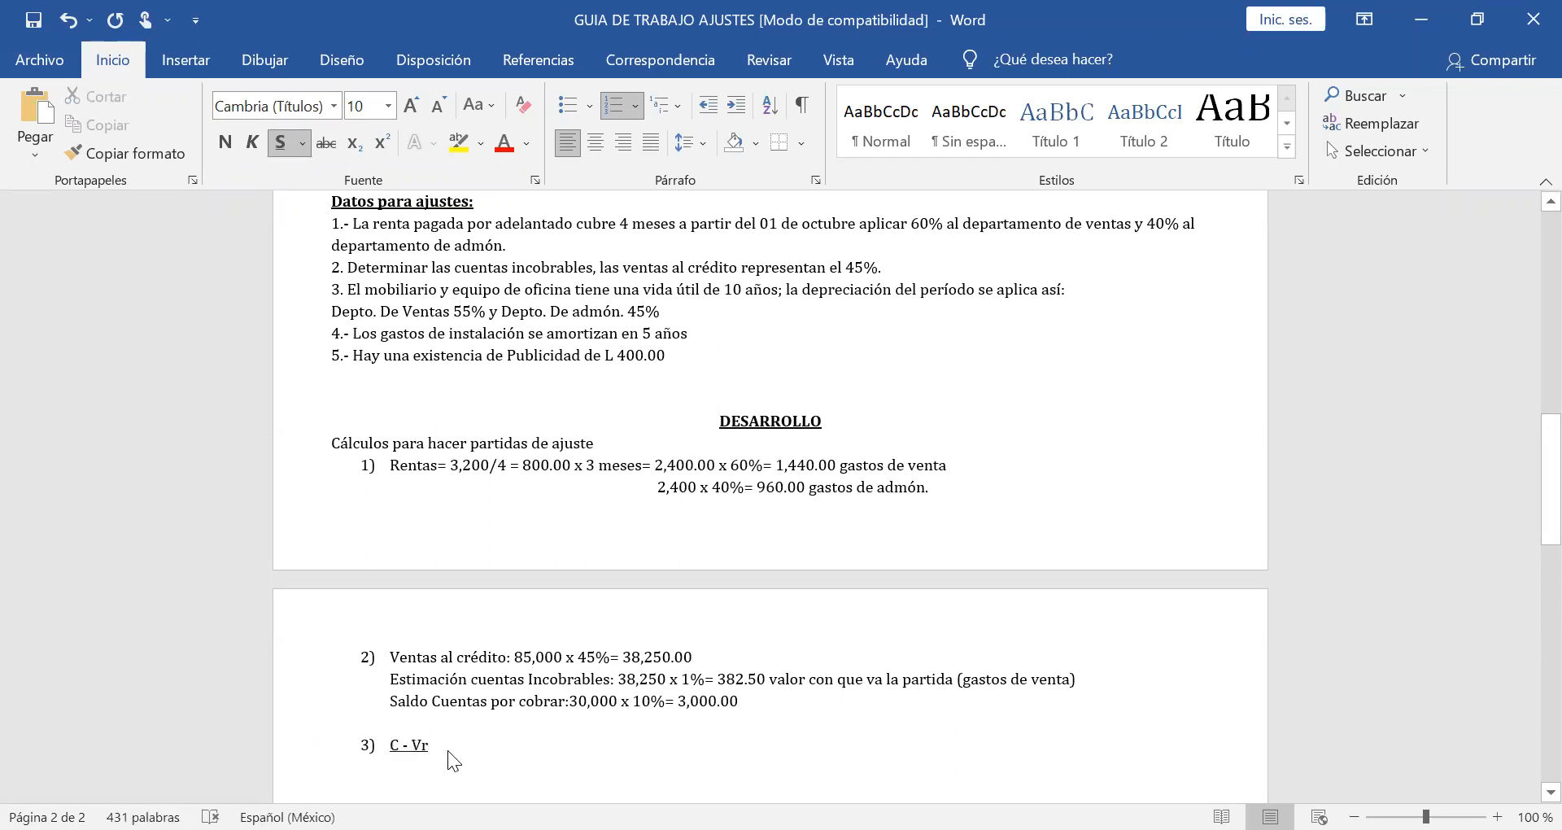
left_click(278, 151)
type("=")
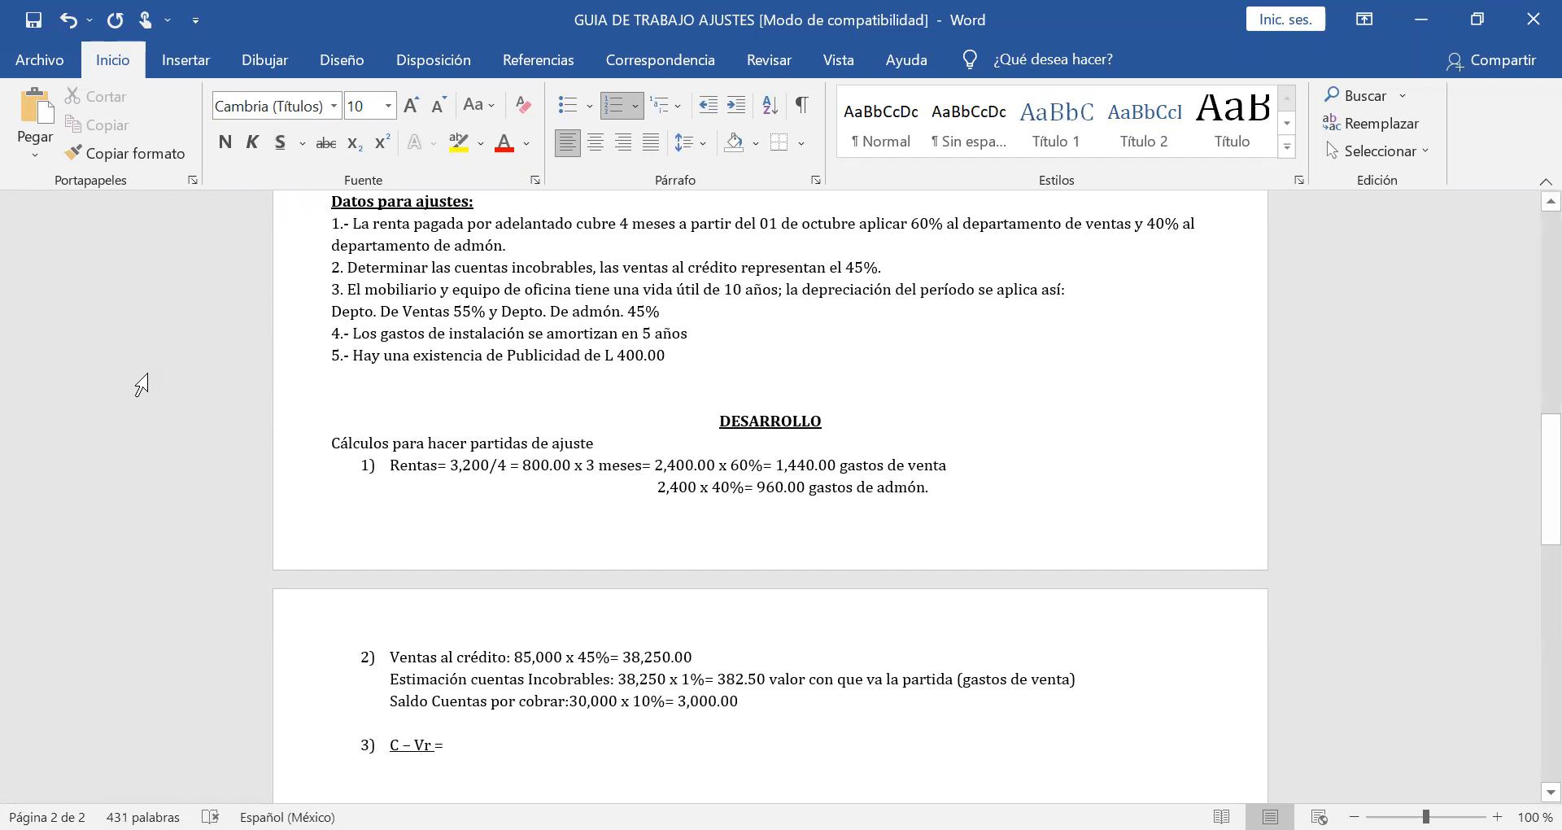
Write "VU" centred under "C – Vr" as the denominator of the depreciation formula.
left_click(413, 766)
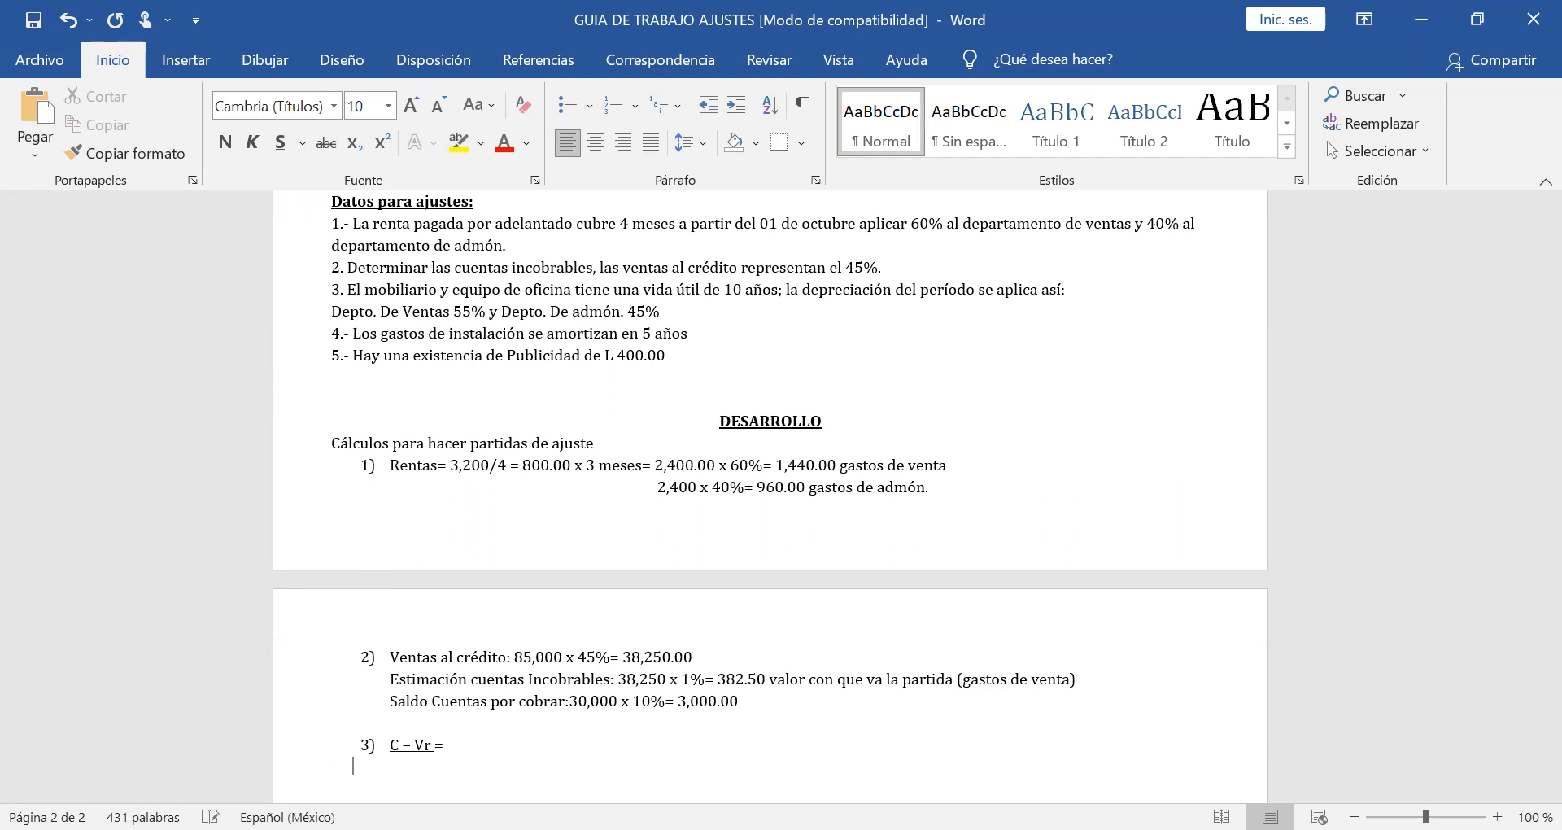
type("VU")
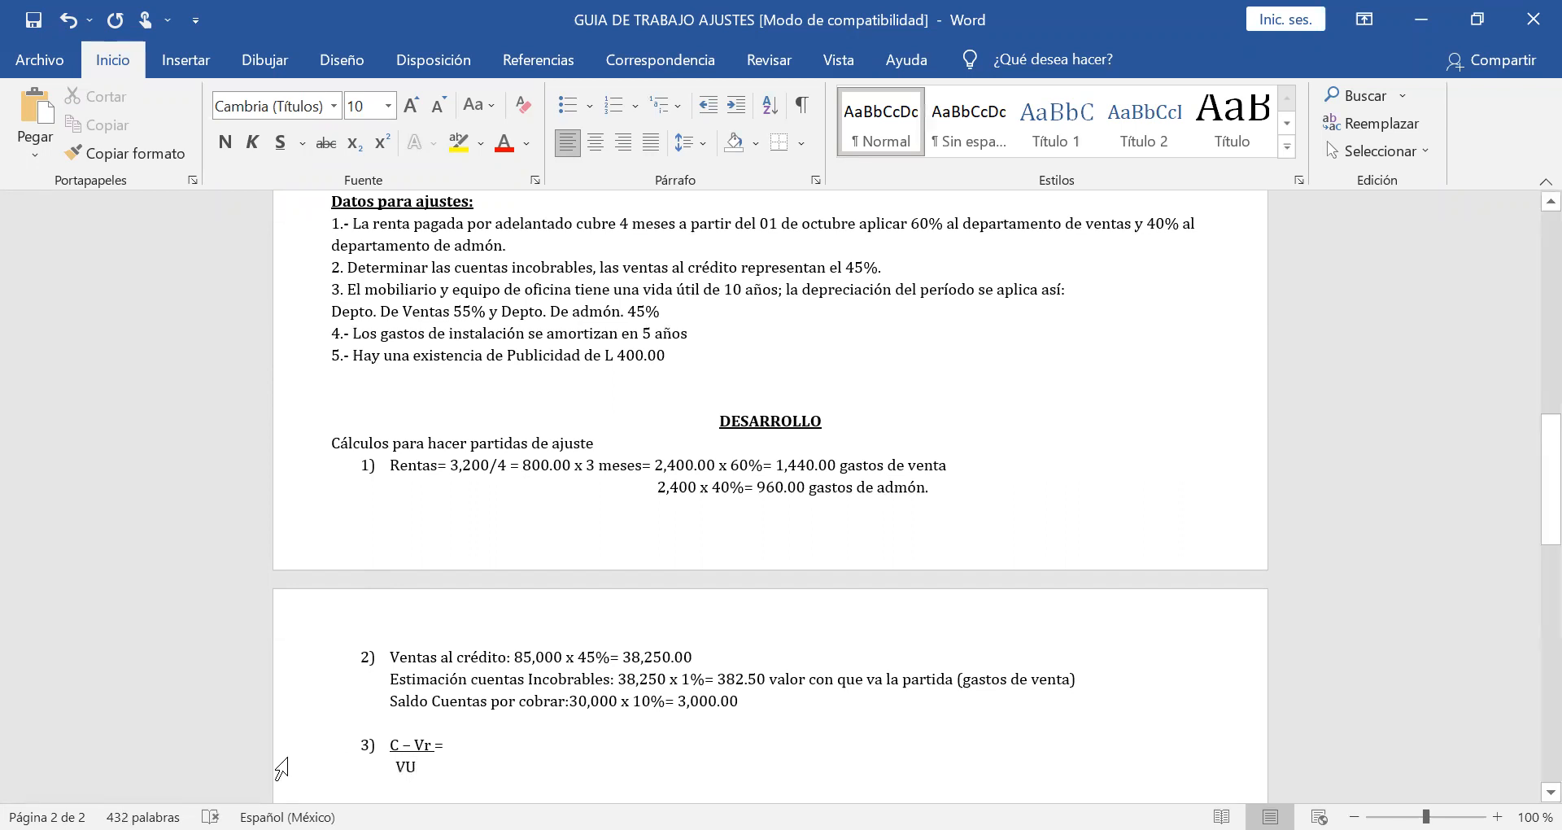
Look up the Mobiliario y equipo de oficina balance in the trial balance for the depreciation calculation.
left_click(497, 750)
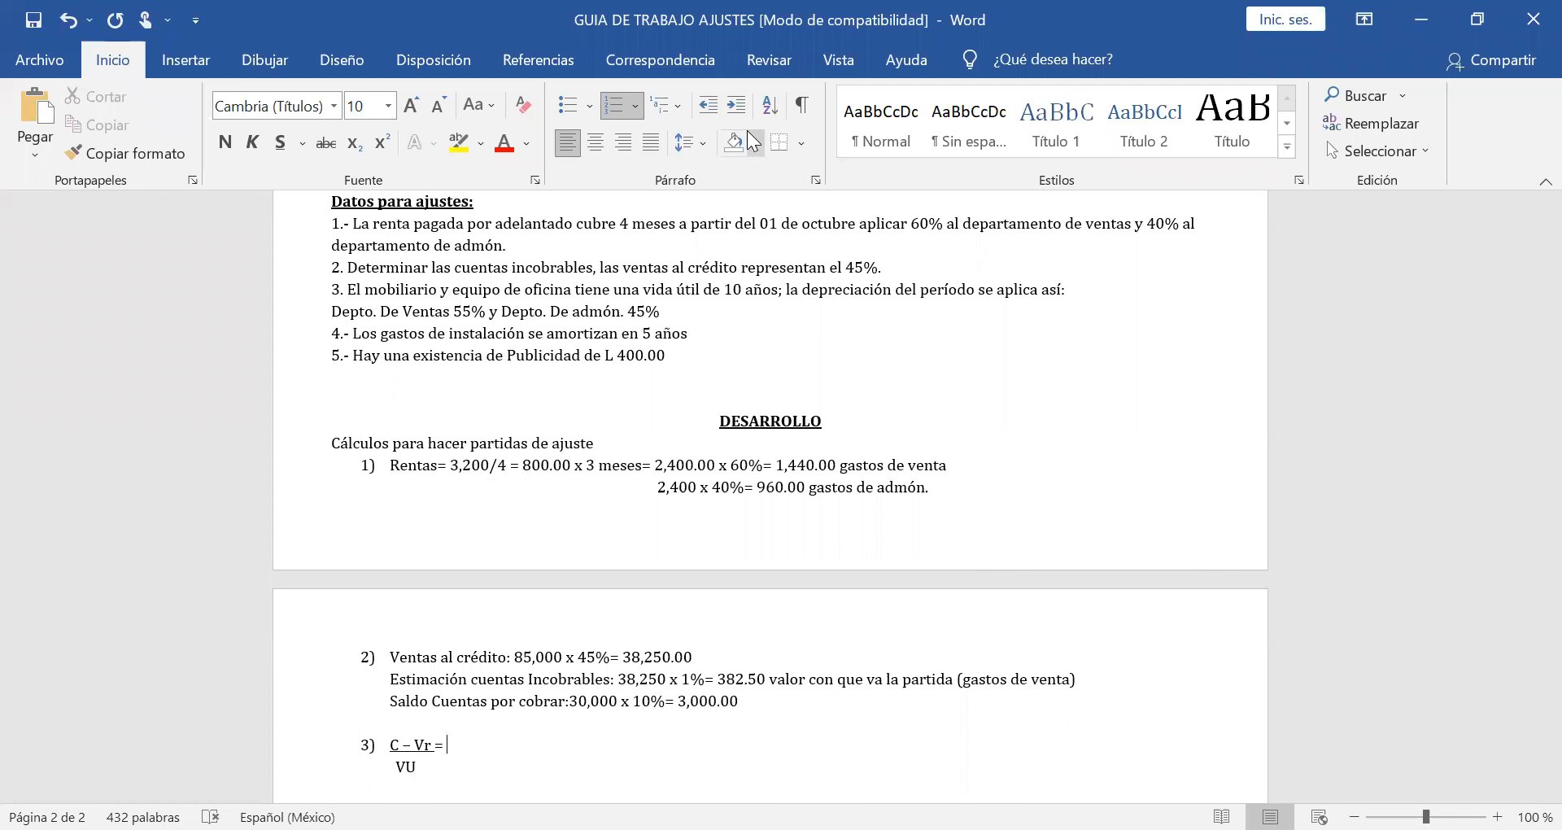
left_click(731, 443)
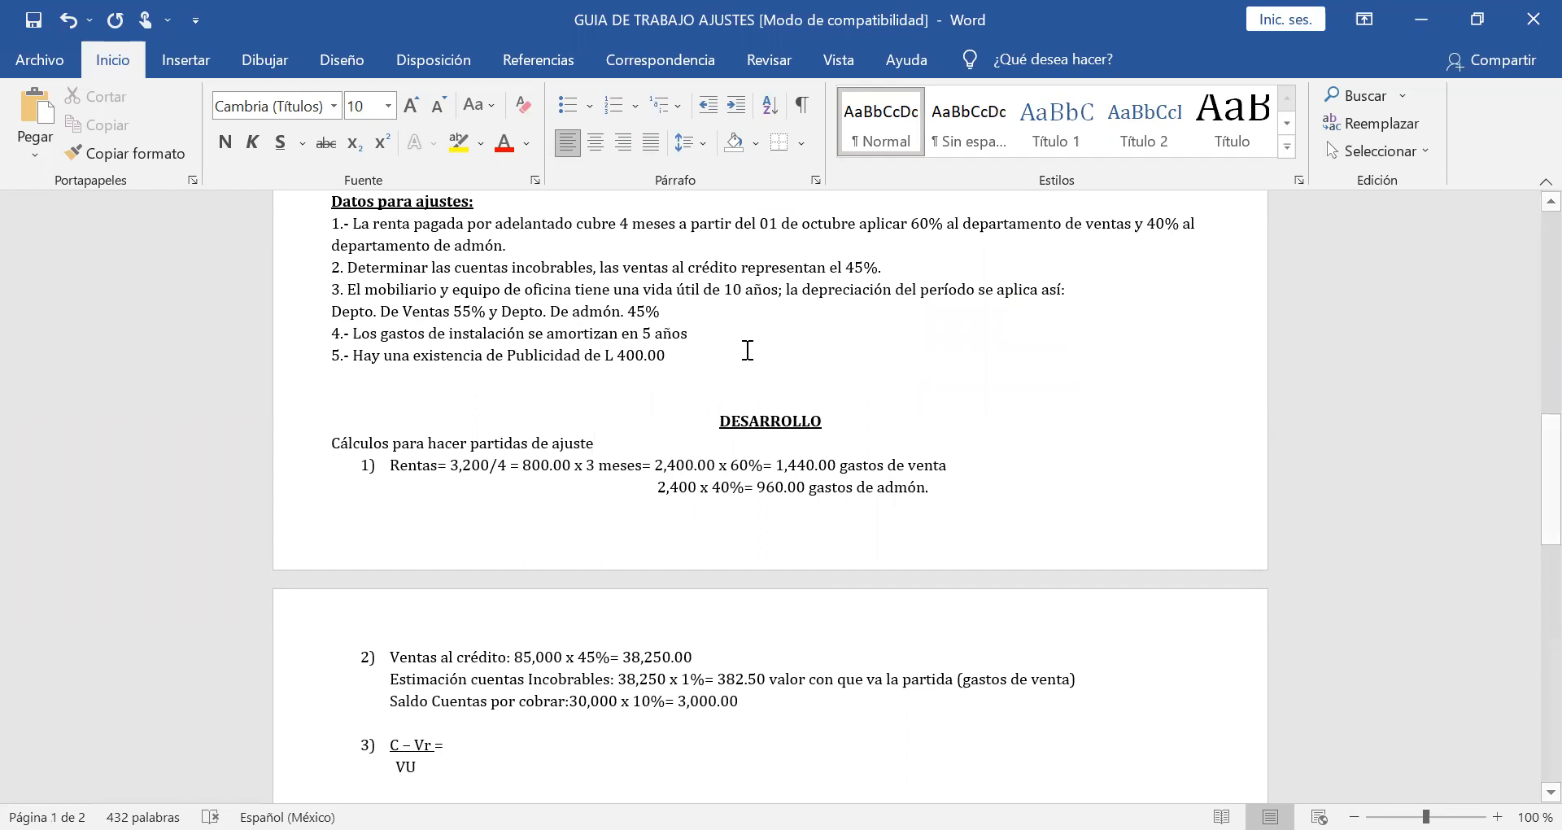
scroll(748, 349, "up", 3)
scroll(747, 350, "up", 2)
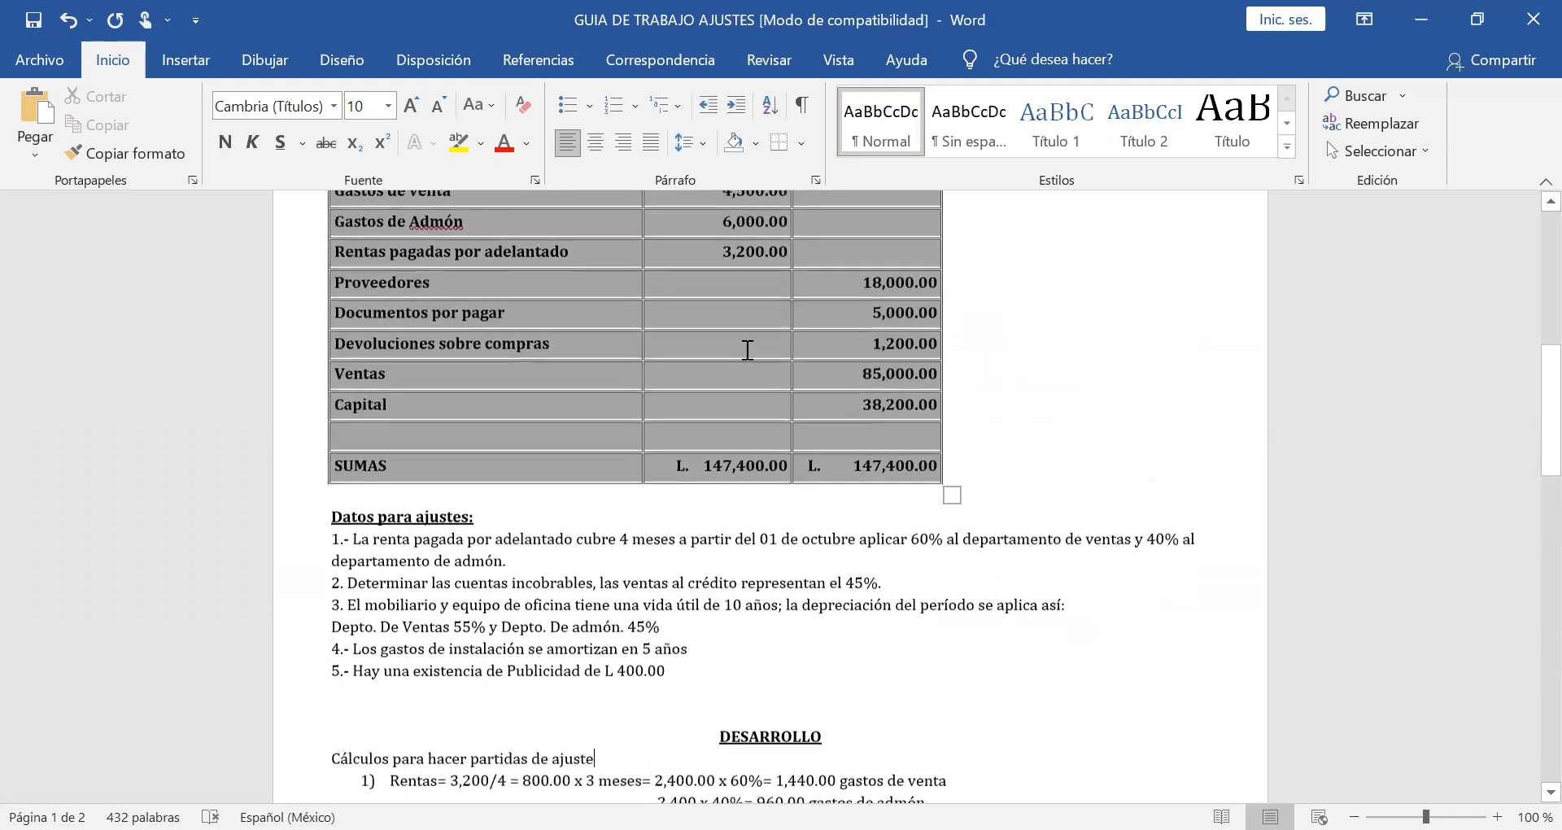
scroll(747, 350, "up", 2)
scroll(748, 349, "up", 3)
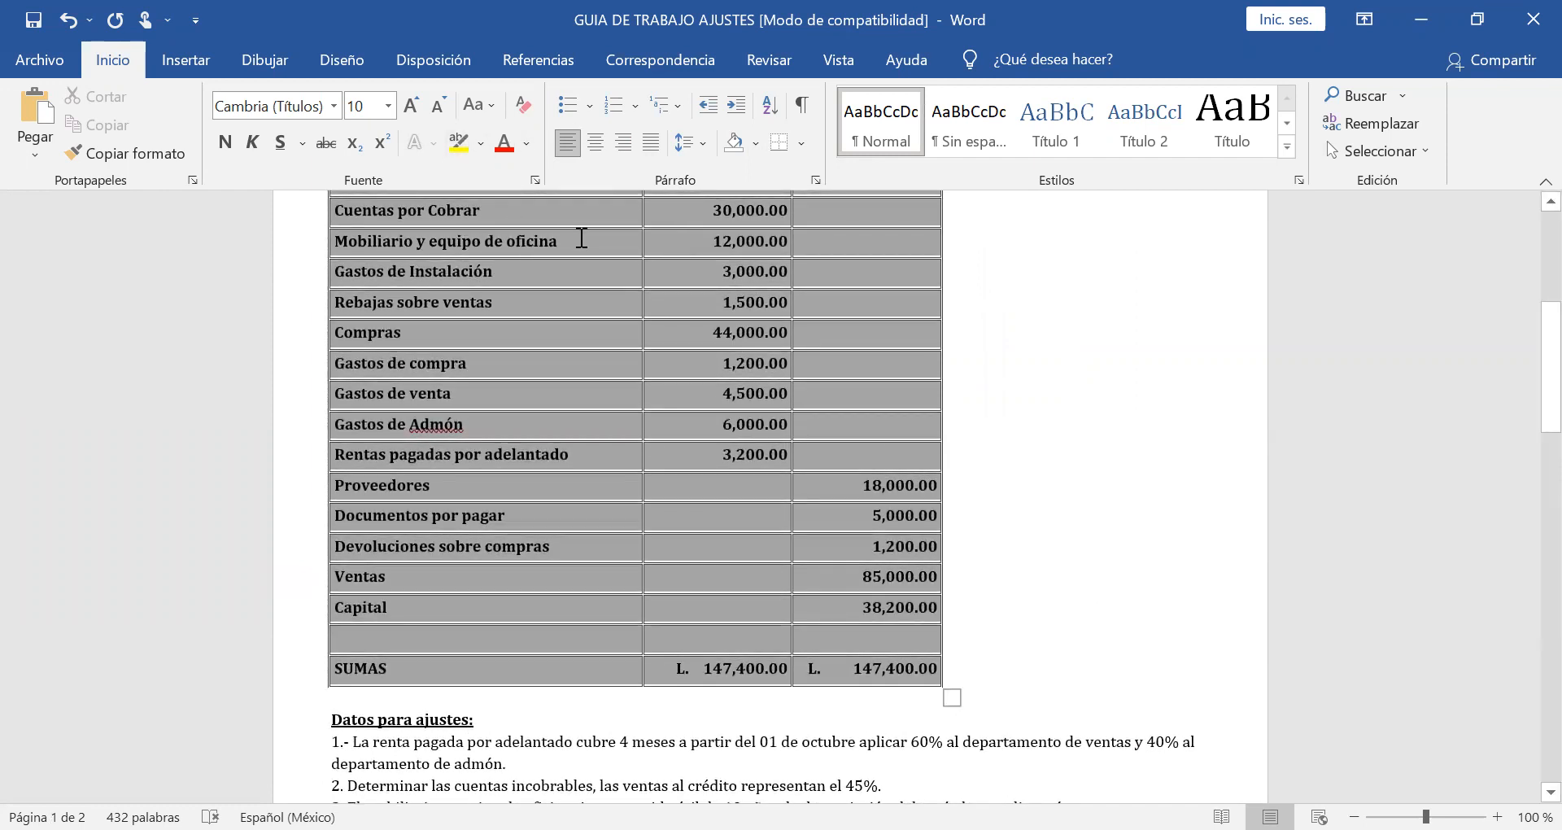
left_click_drag(713, 239, 788, 239)
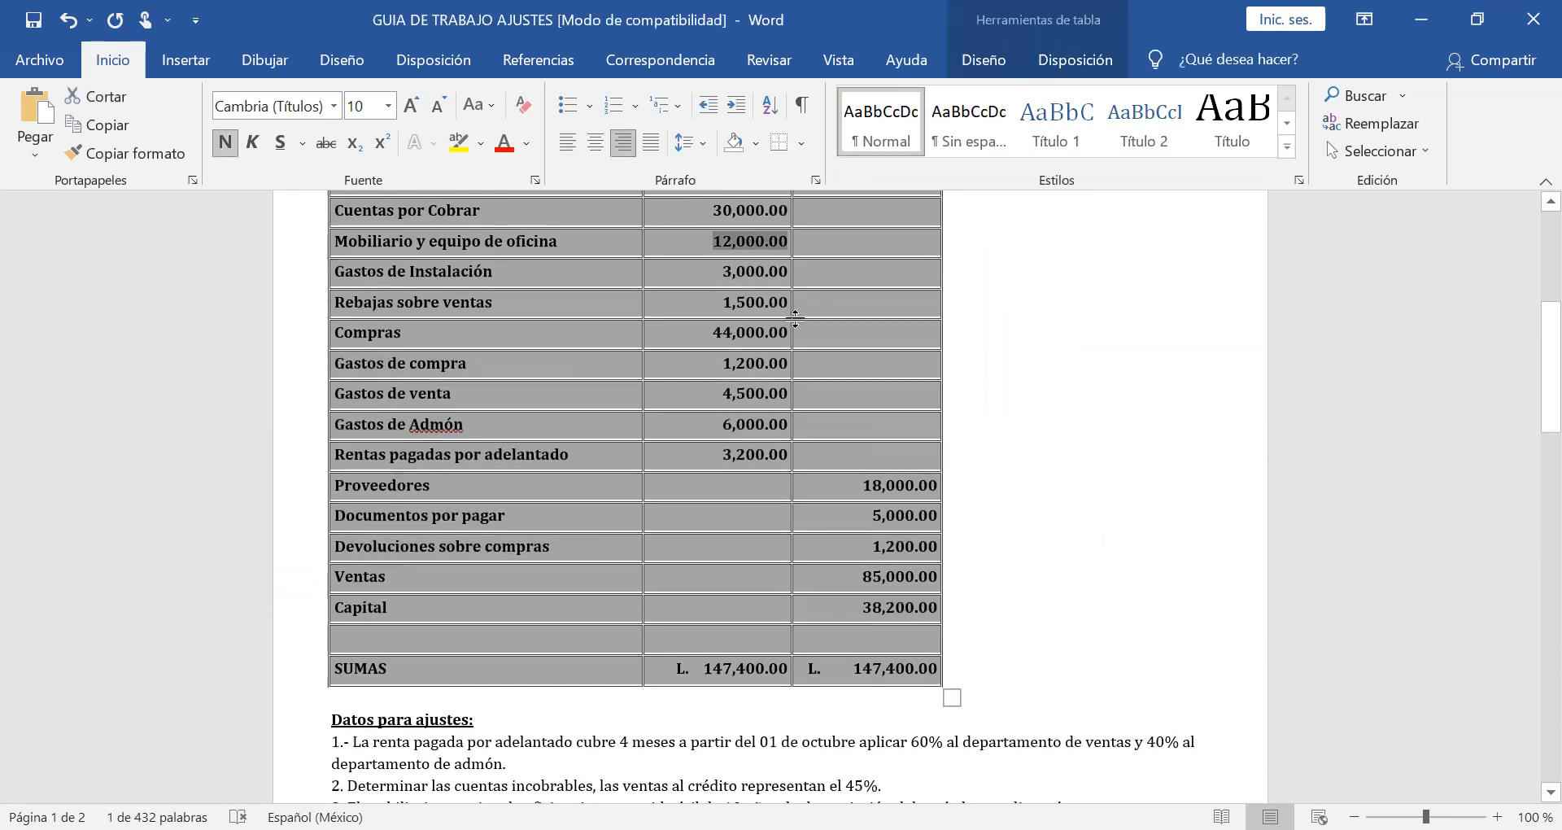
scroll(797, 317, "down", 9)
scroll(797, 319, "down", 10)
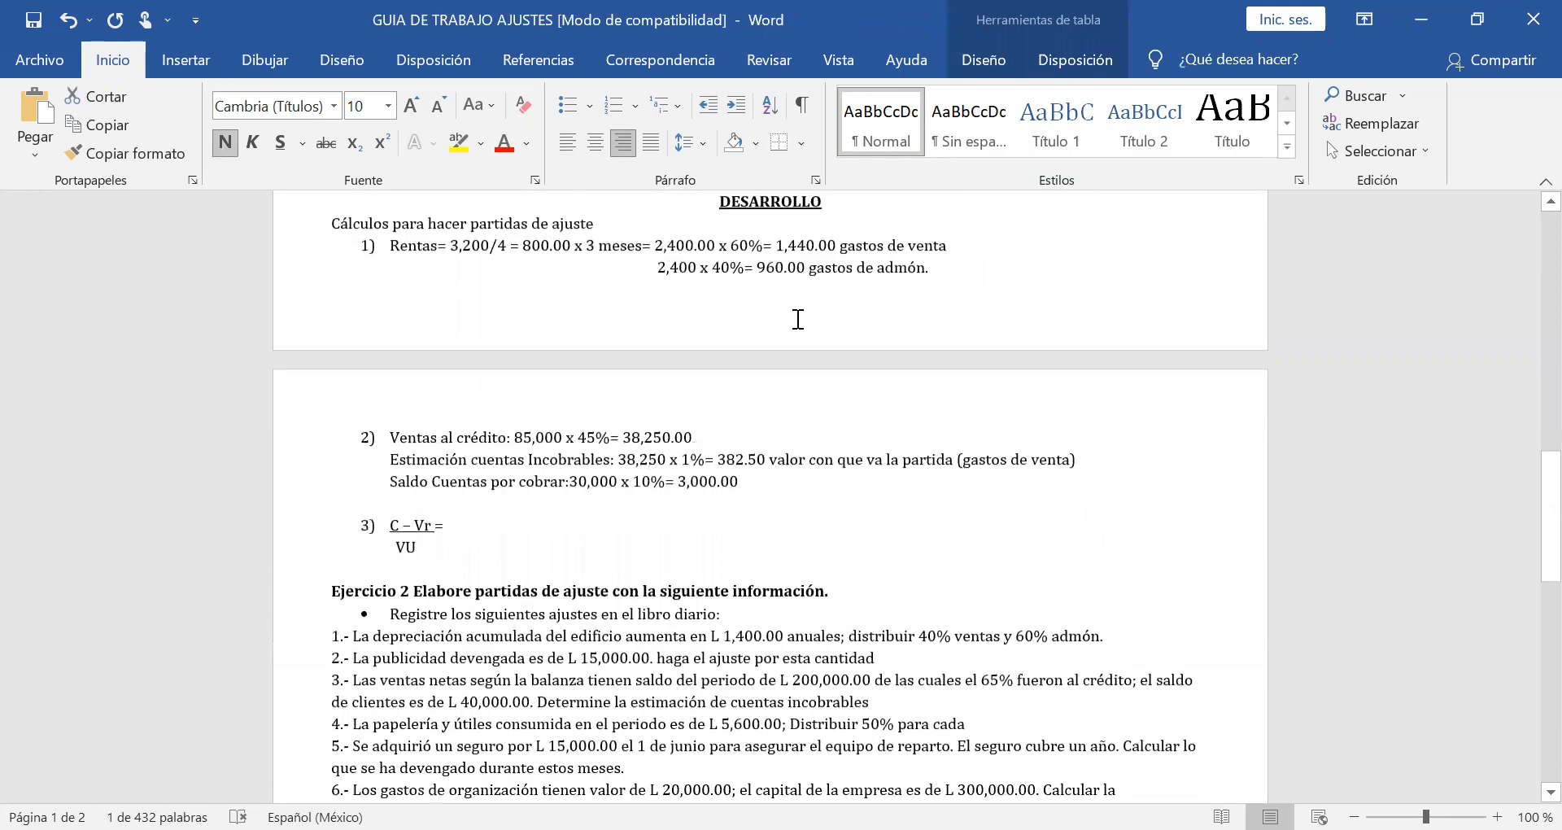
Write "12,000 - 120" after "C – Vr =" in item 3 and underline it as the fraction's numerator.
scroll(797, 319, "down", 3)
left_click(504, 416)
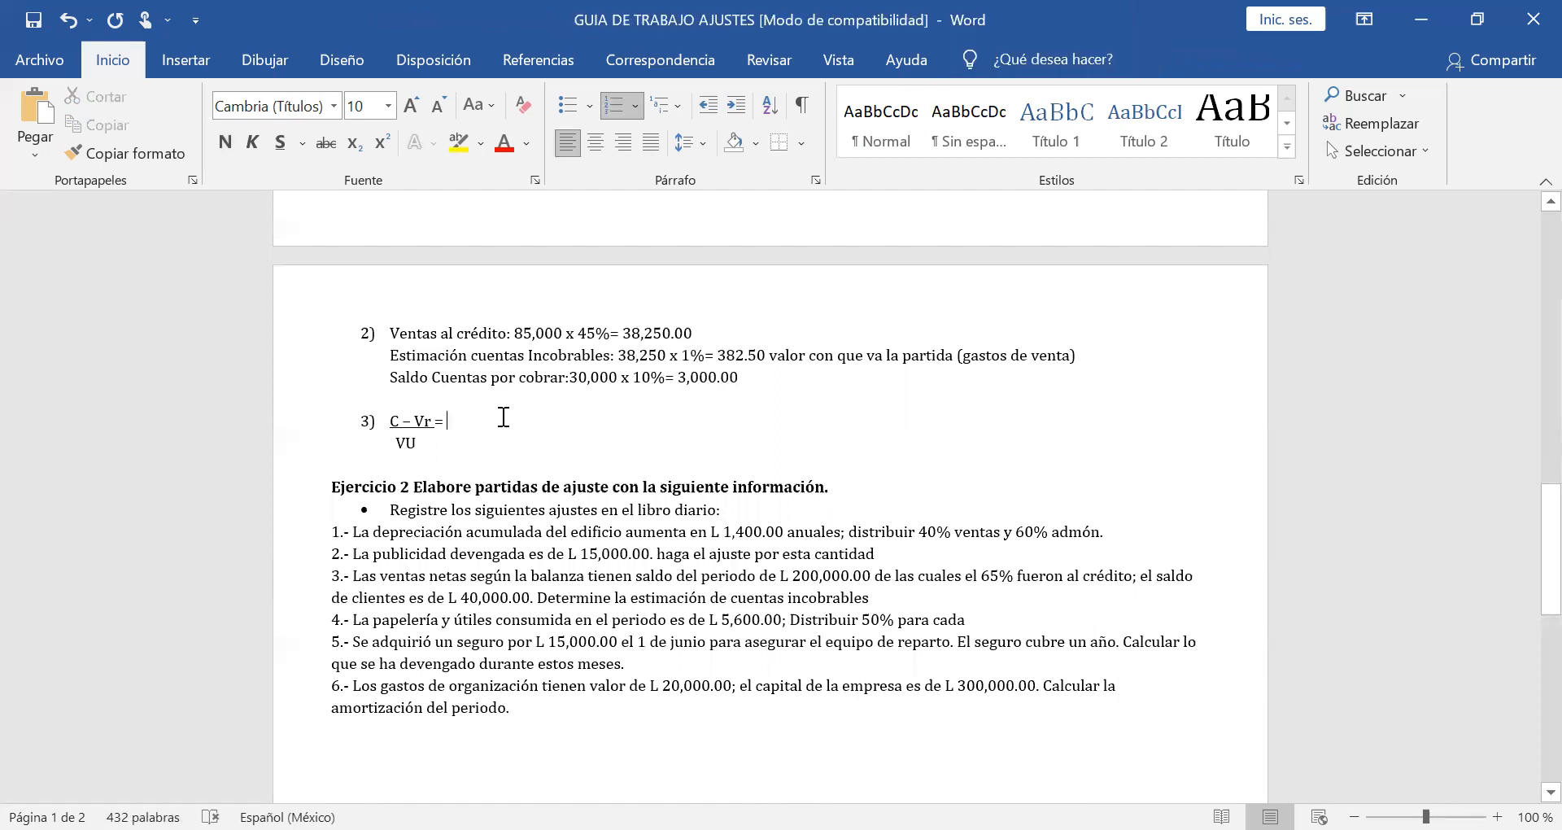
type("12,000")
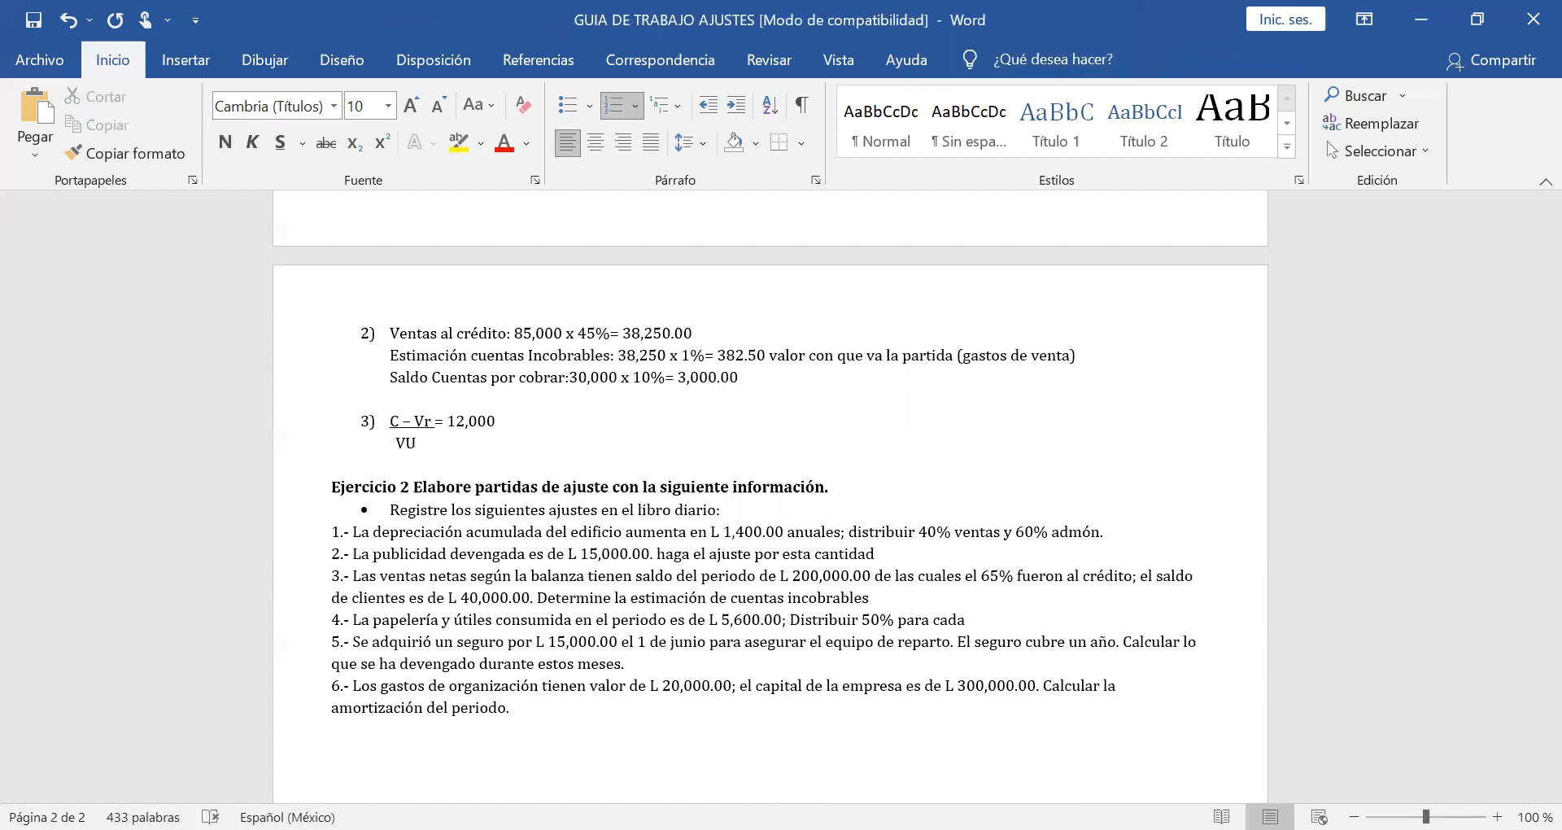
type(" - 120")
left_click_drag(534, 421, 447, 420)
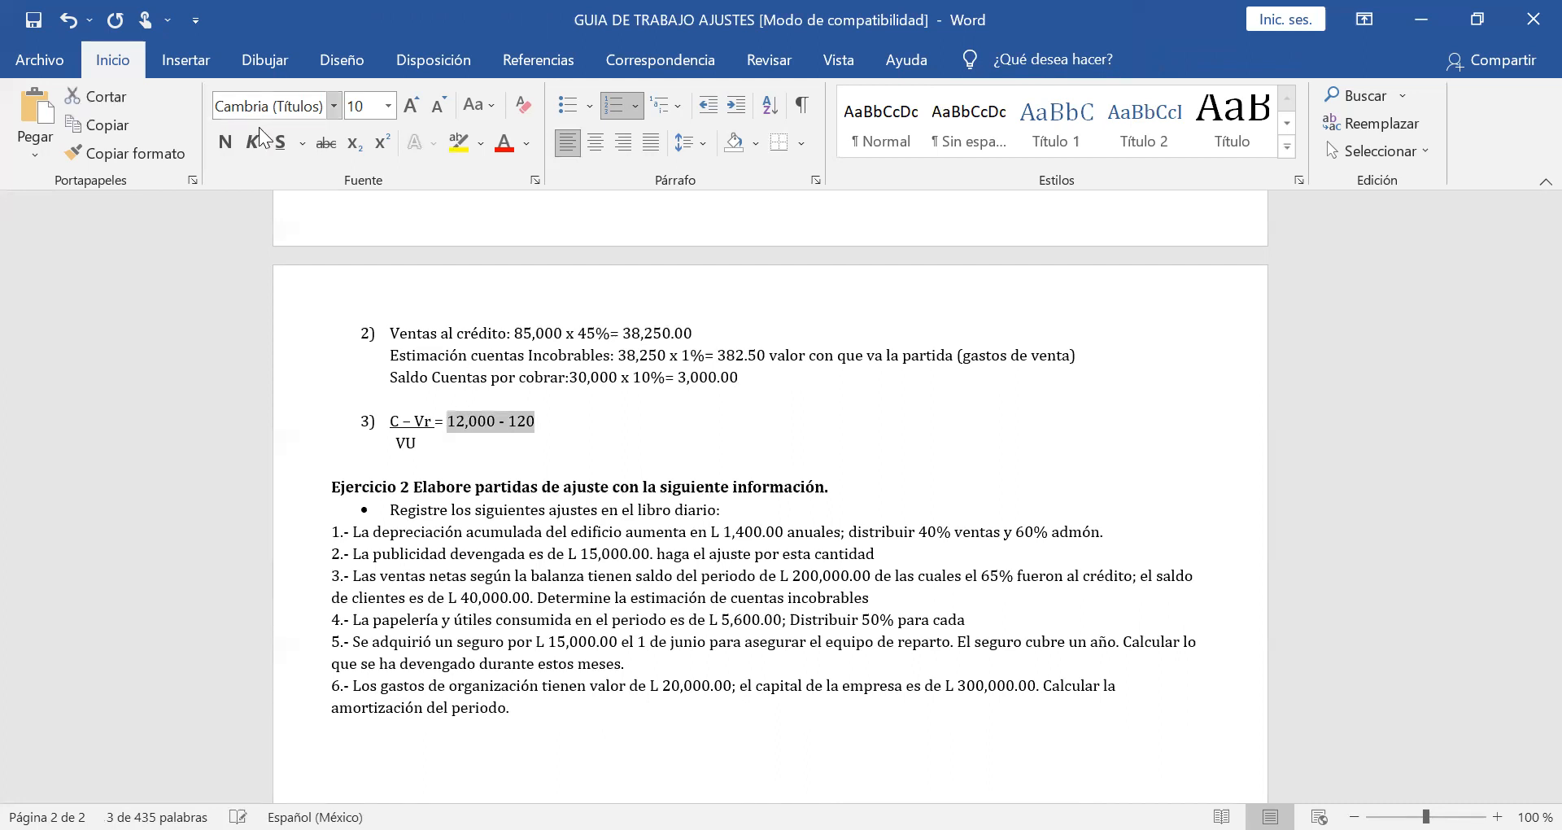
left_click(280, 144)
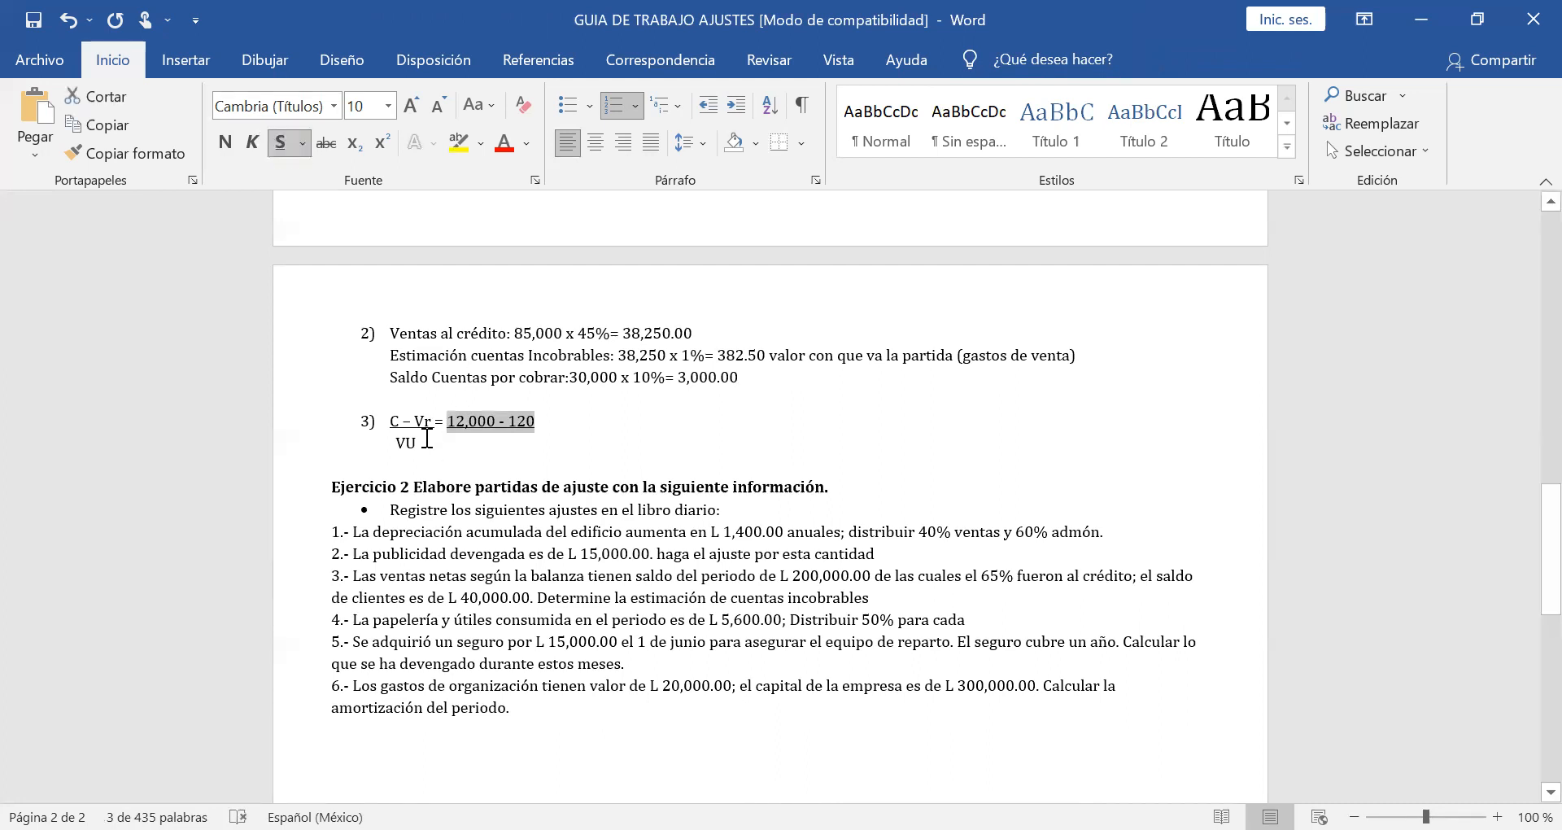
Check the furniture's useful life in the adjustment data and write 10 as the denominator centred under "12,000 - 120", adjusting the spacing.
left_click(427, 439)
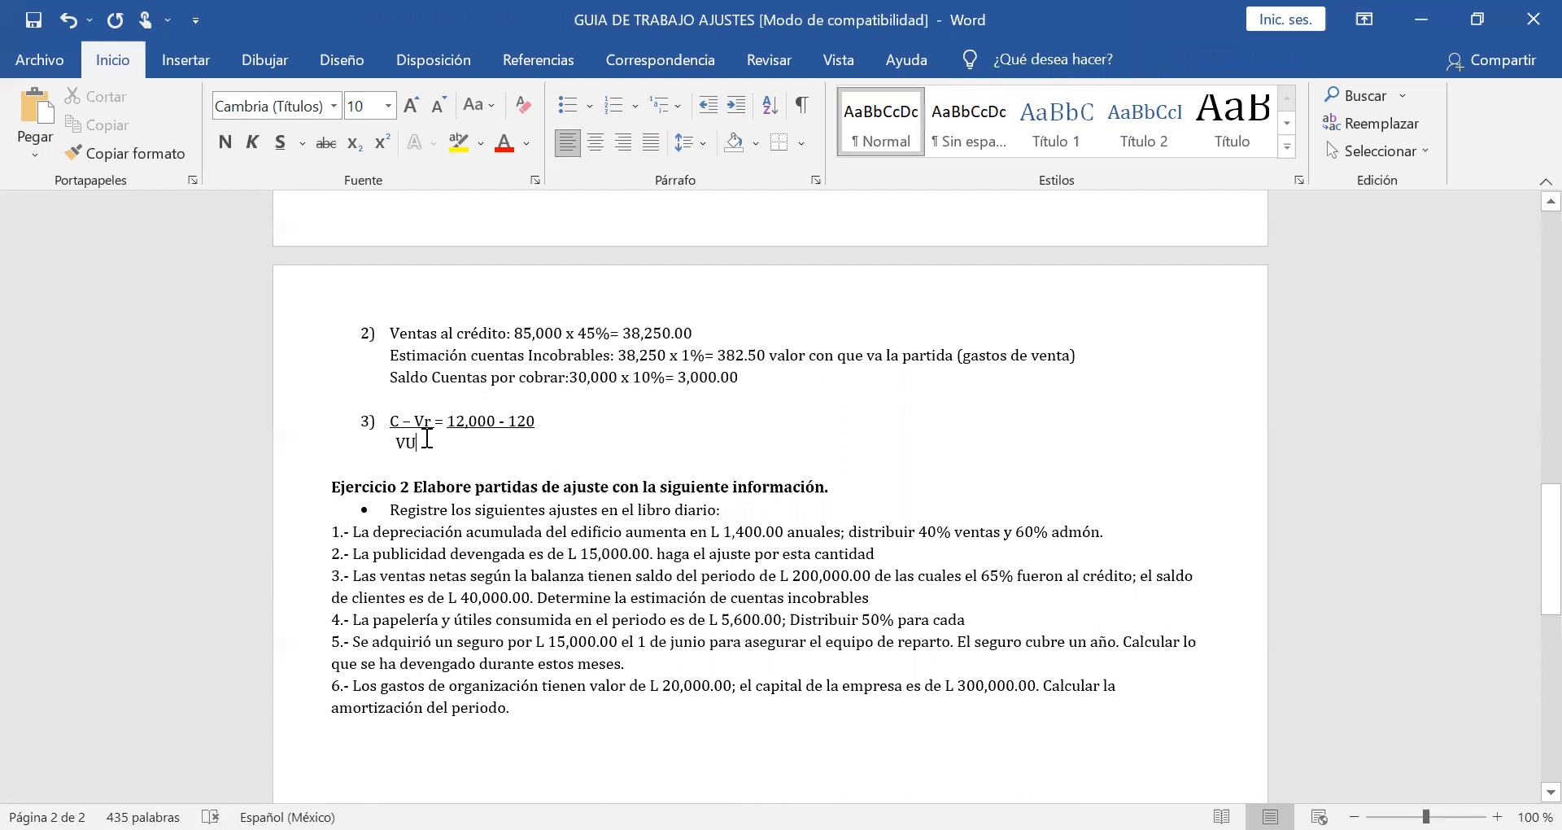
scroll(725, 327, "up", 3)
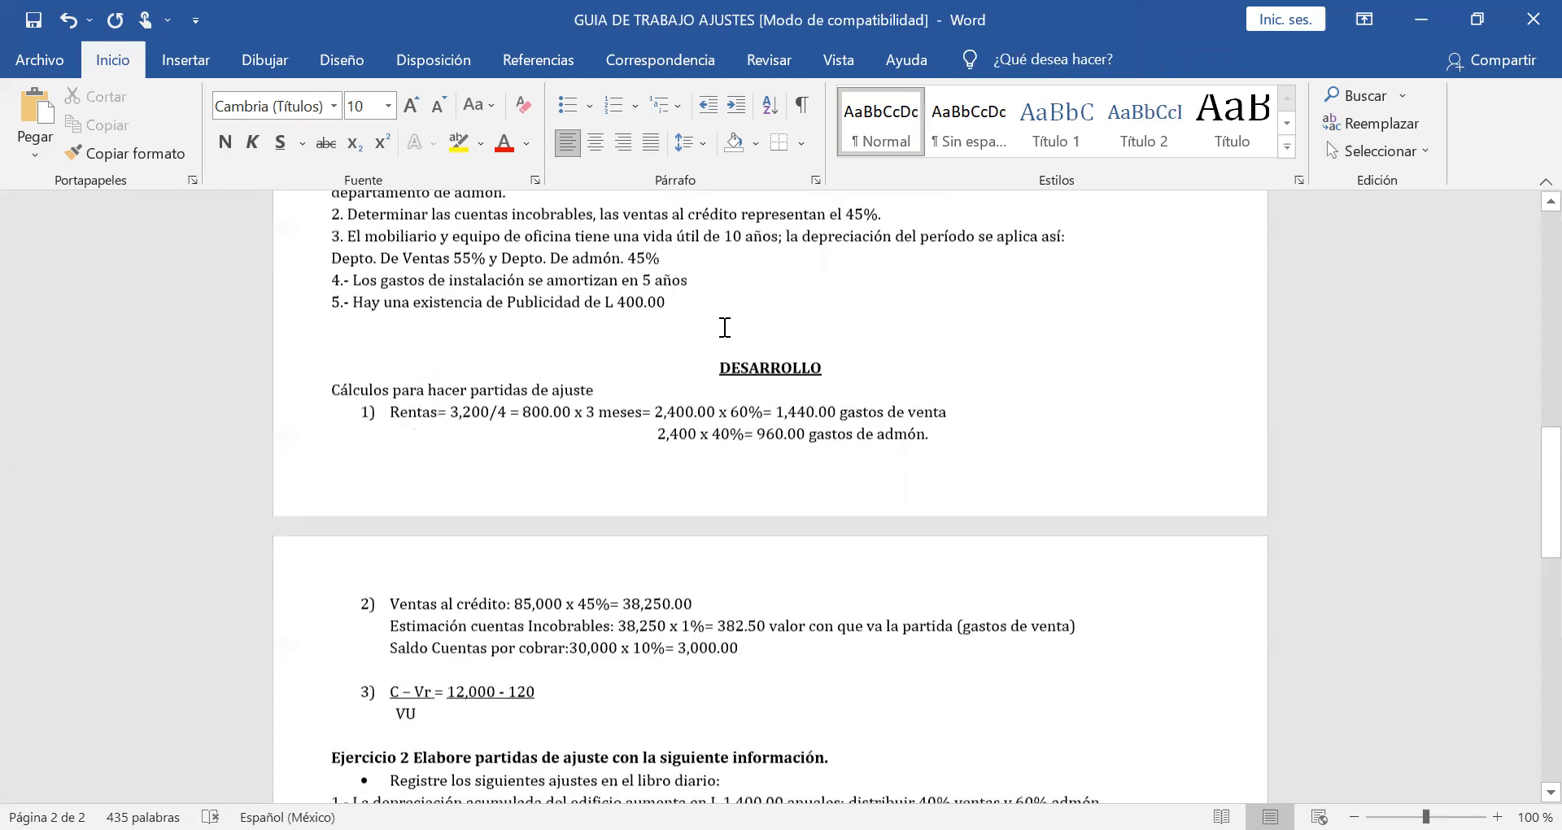
scroll(724, 327, "up", 1)
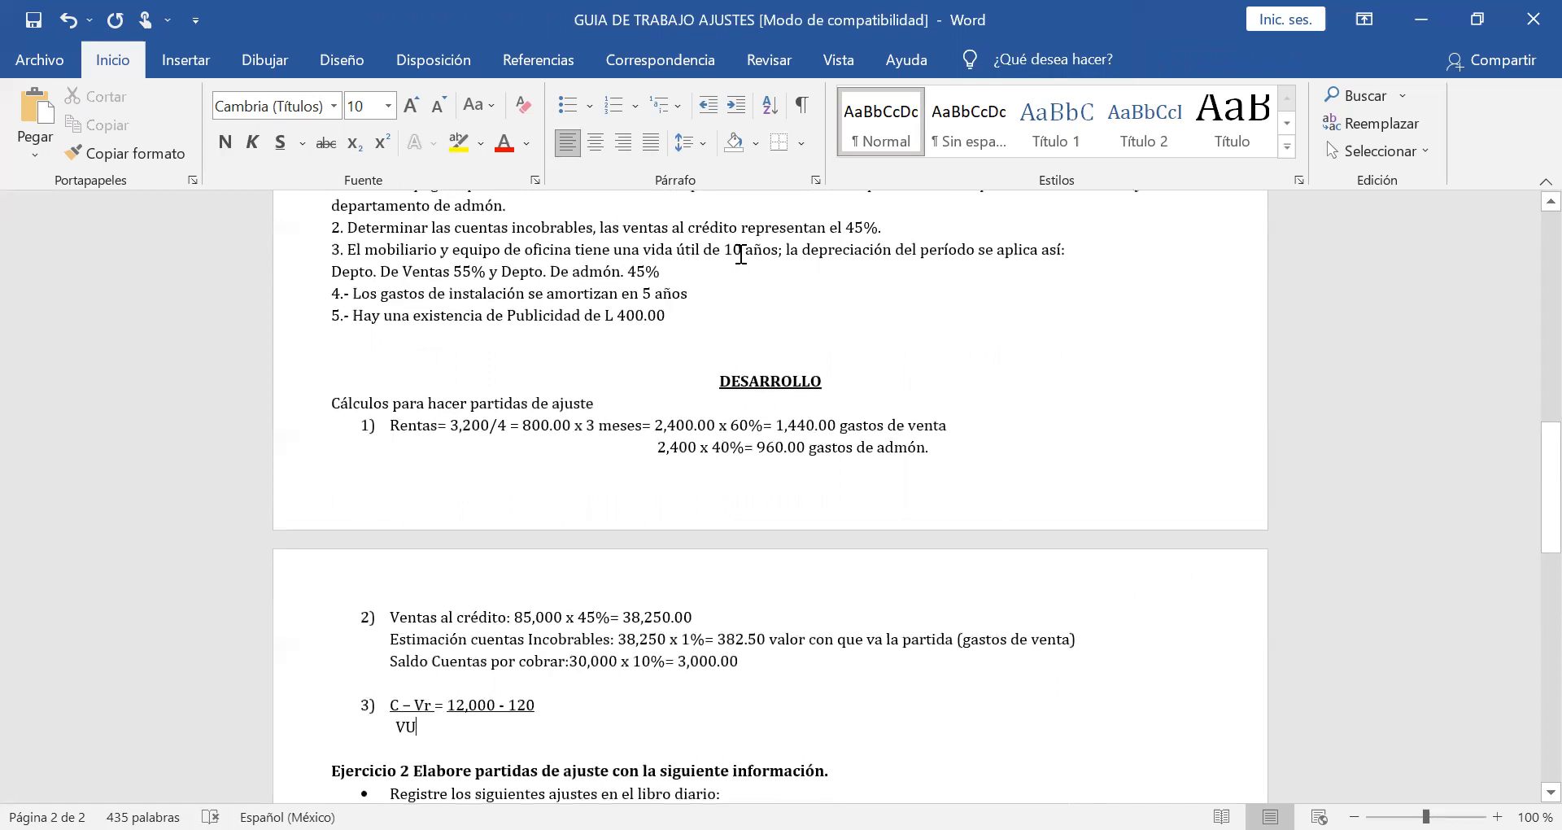
scroll(708, 468, "down", 1)
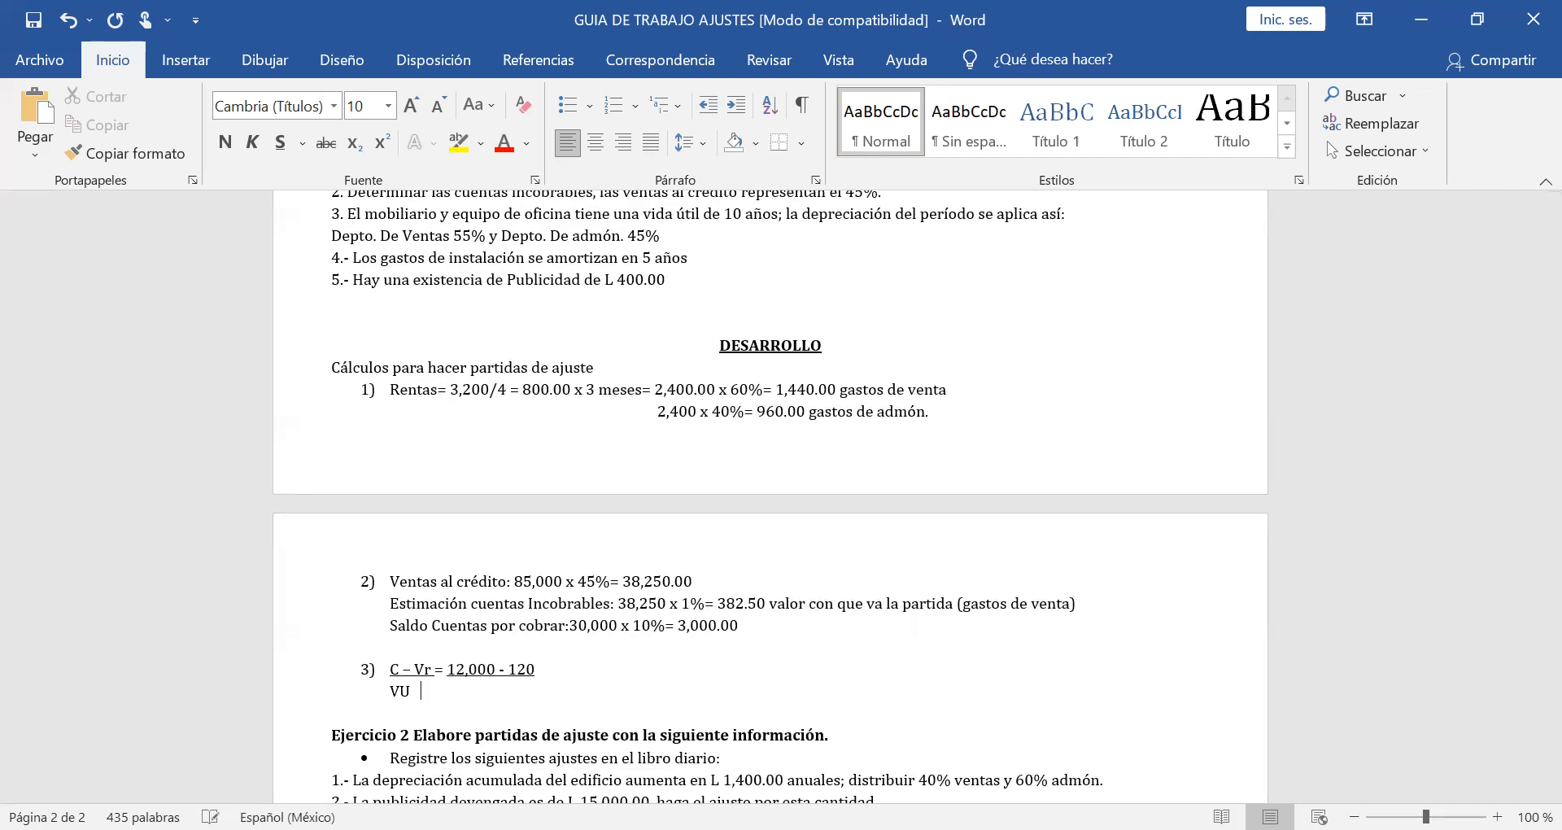
left_click(379, 696)
left_click(438, 680)
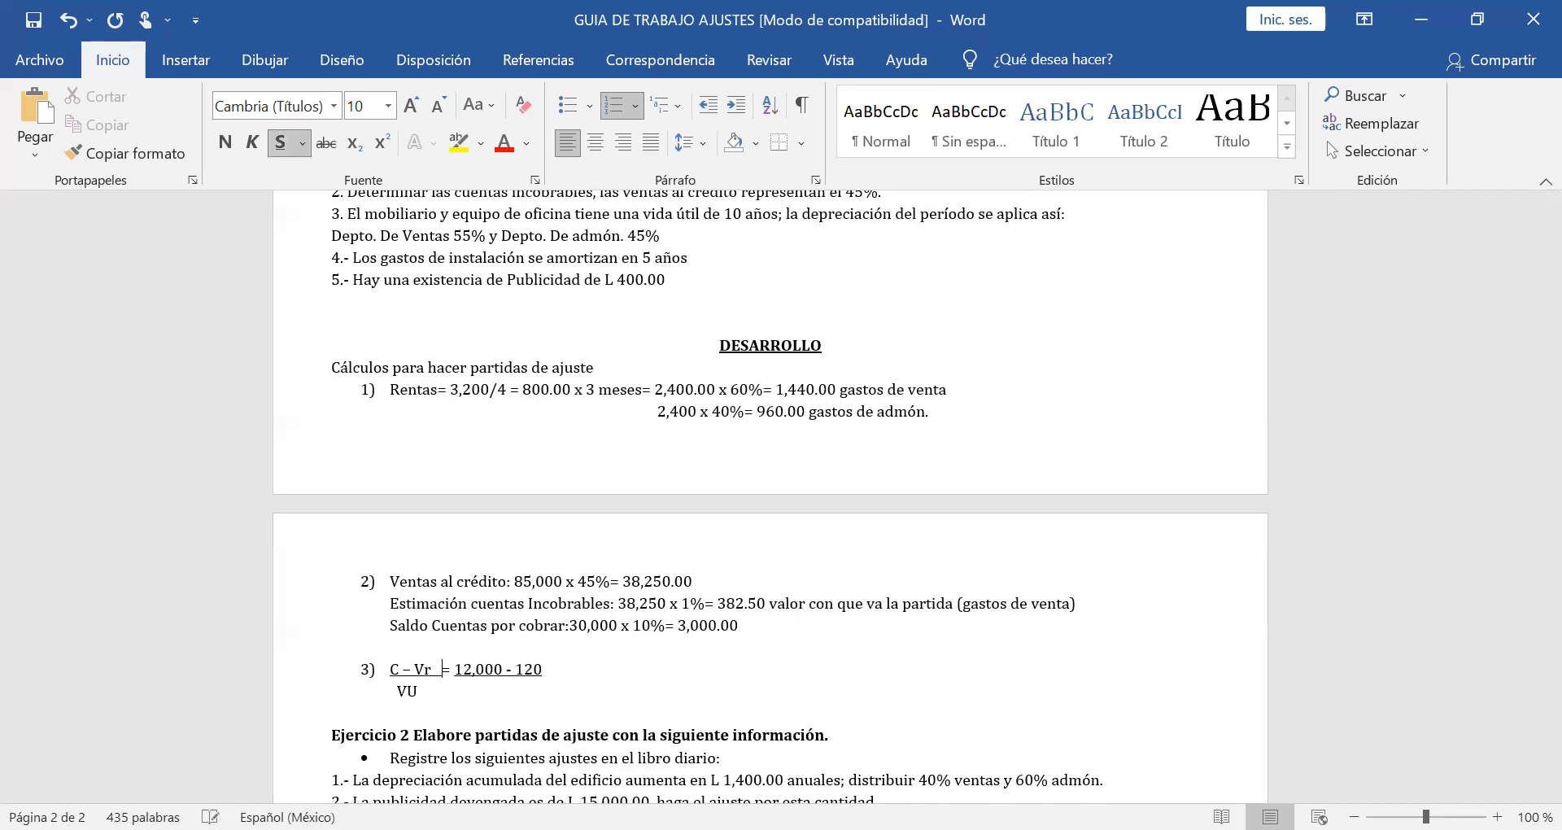
key("BackSpace")
key("Down")
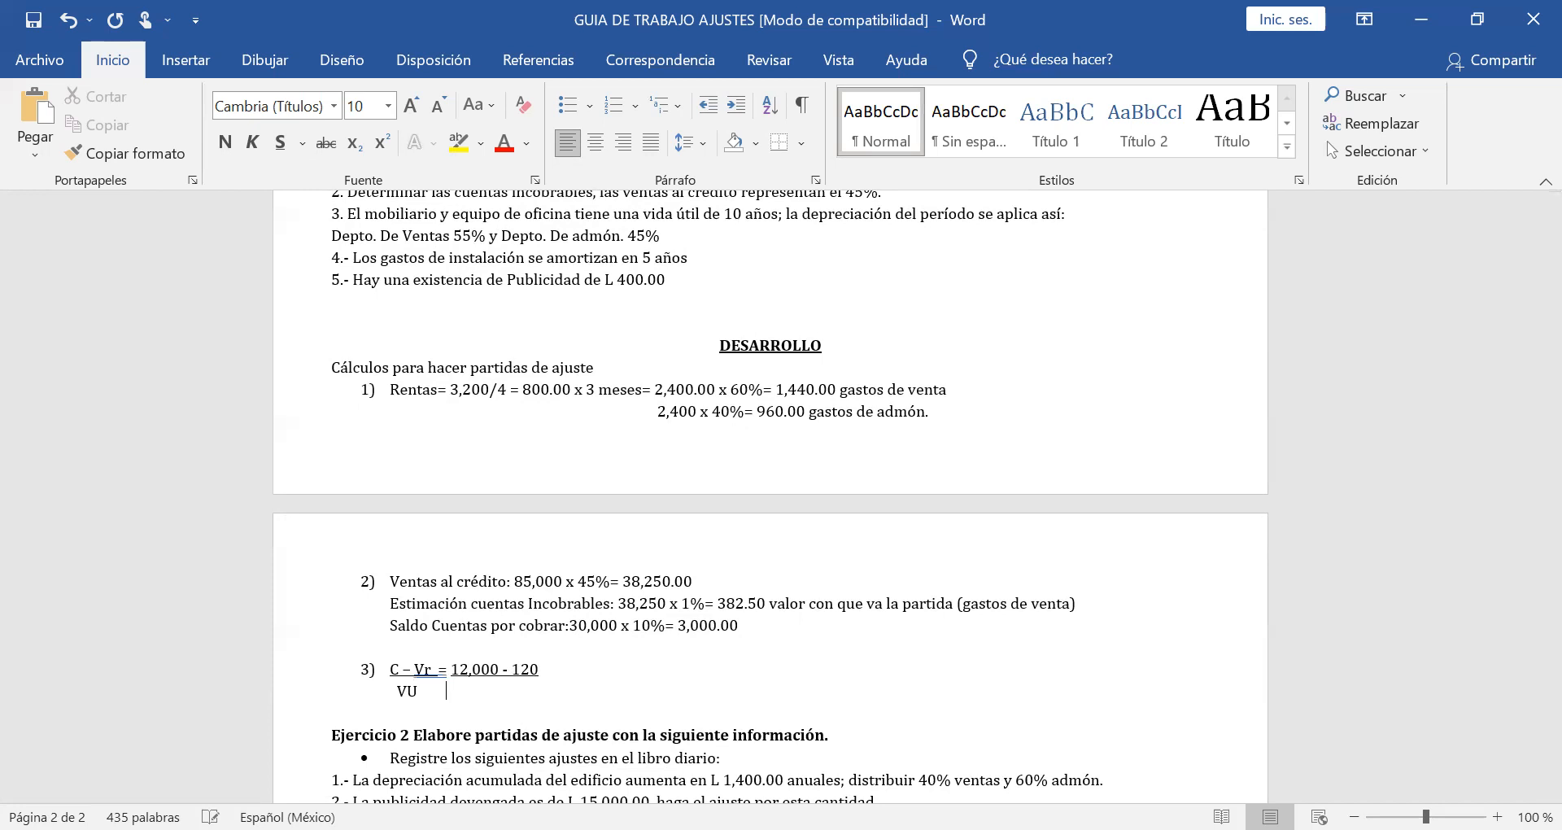
type("10")
Continue item 3 with a non-underlined "=" and the fraction 11,880 over 10, underlining 11,880.
left_click(584, 678)
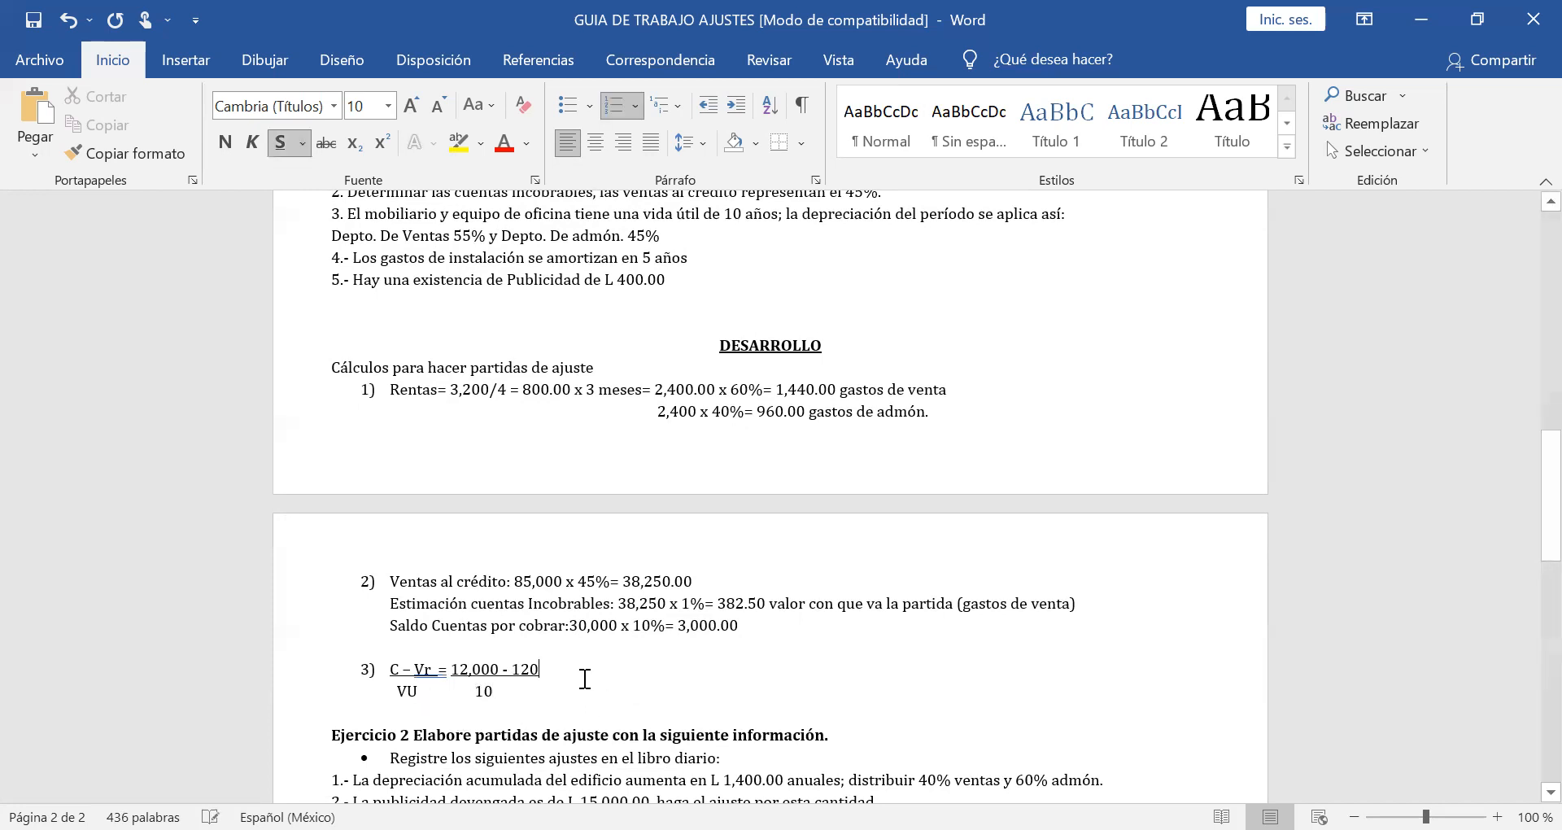
left_click(280, 142)
type("=")
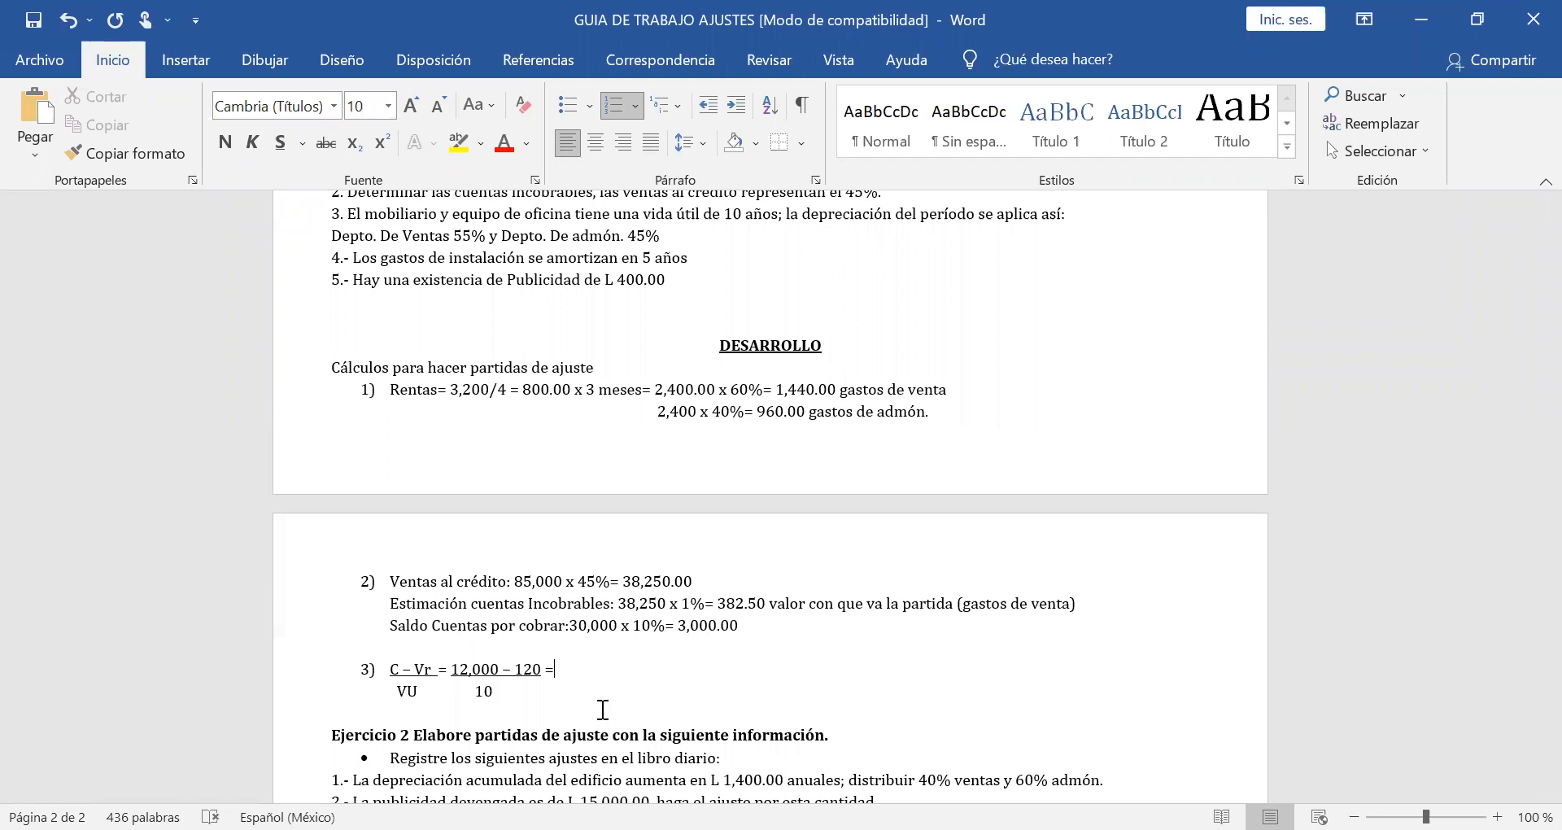
type("11,880")
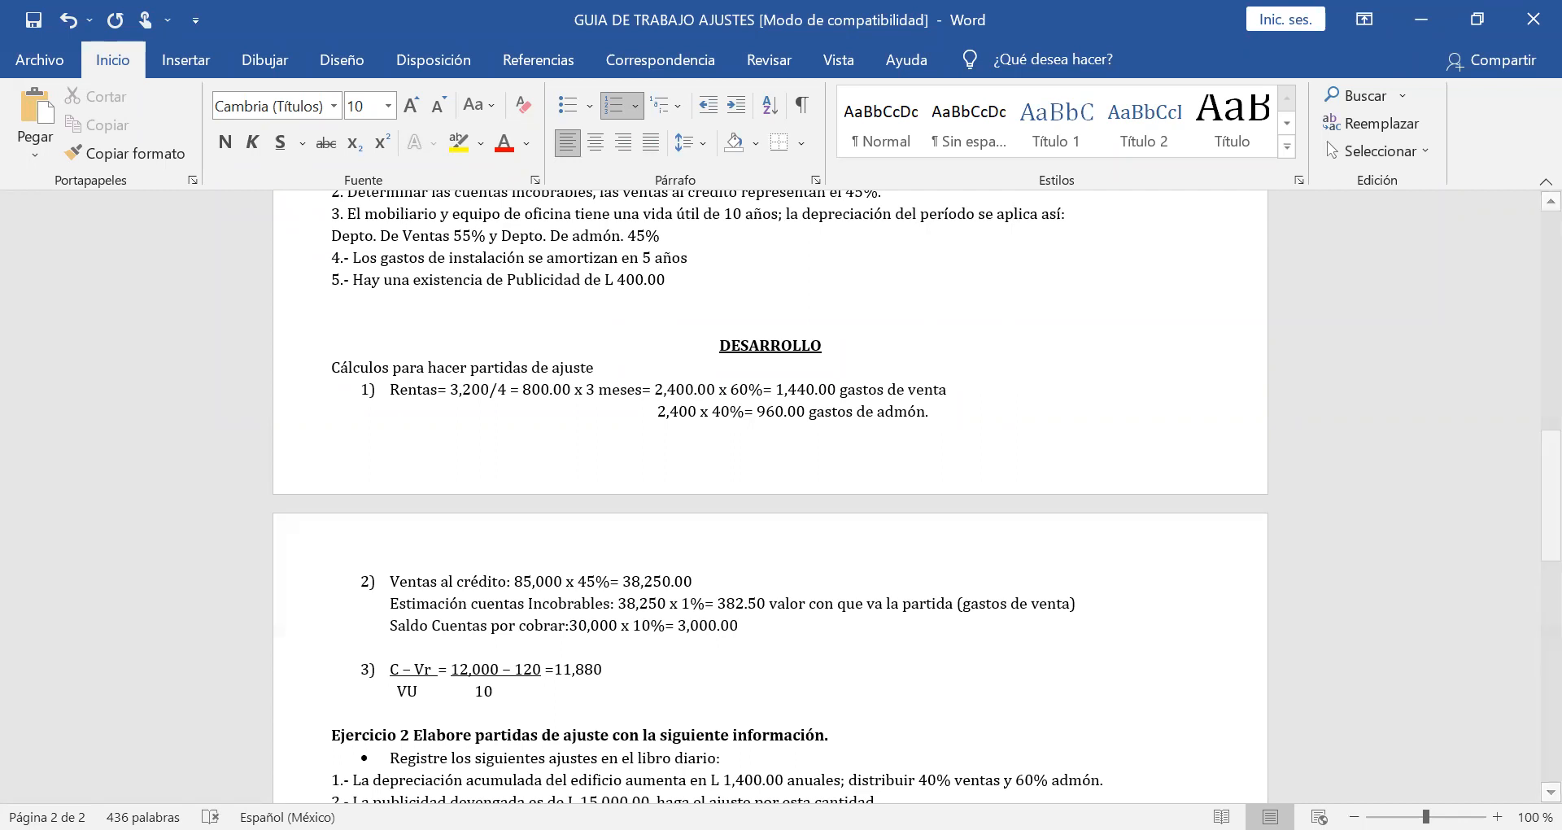
left_click_drag(569, 669, 567, 669)
left_click(279, 151)
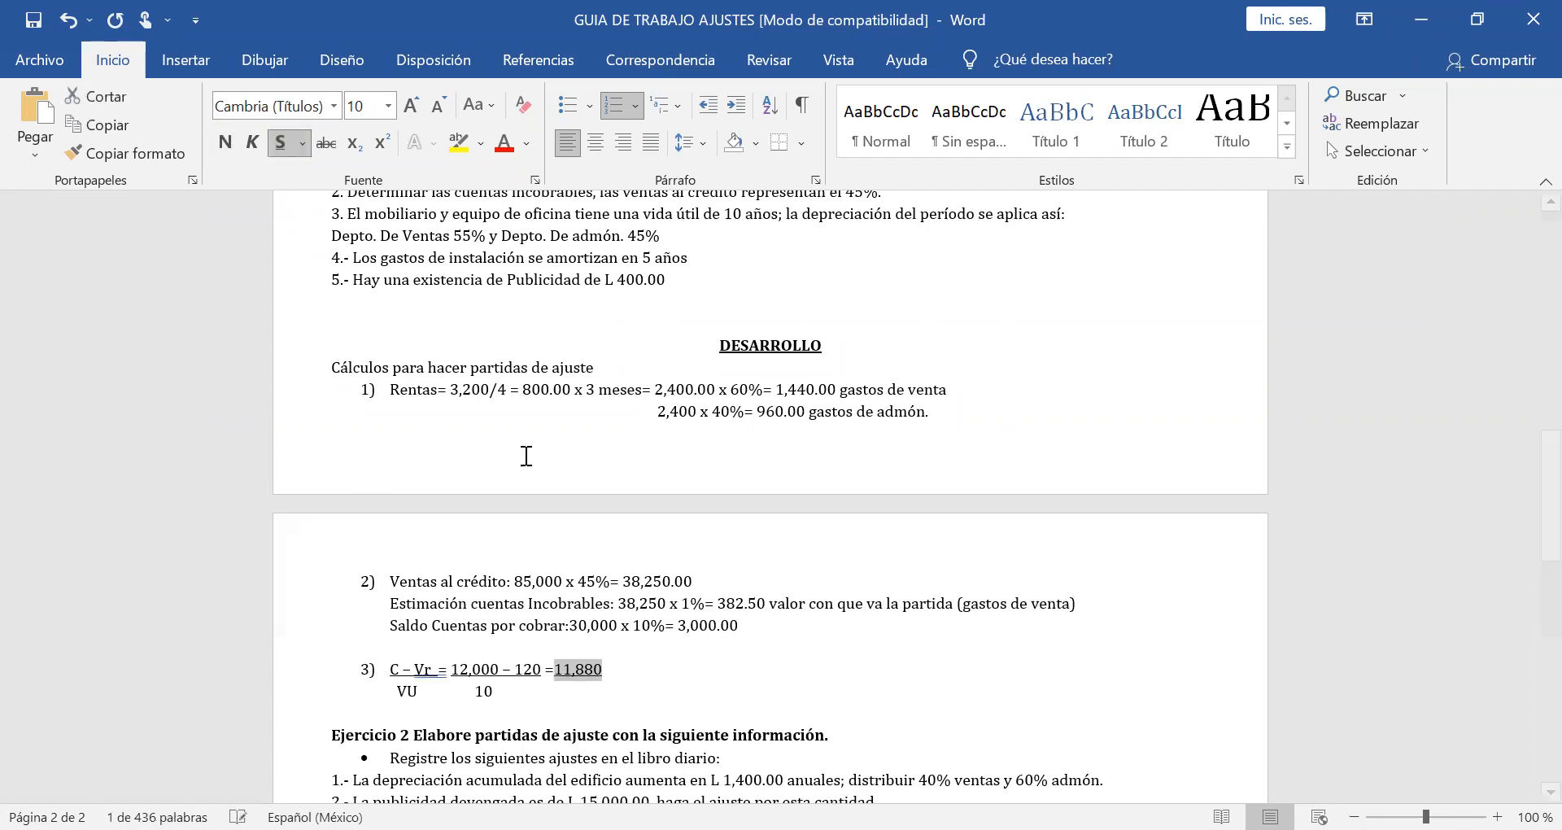
left_click(527, 688)
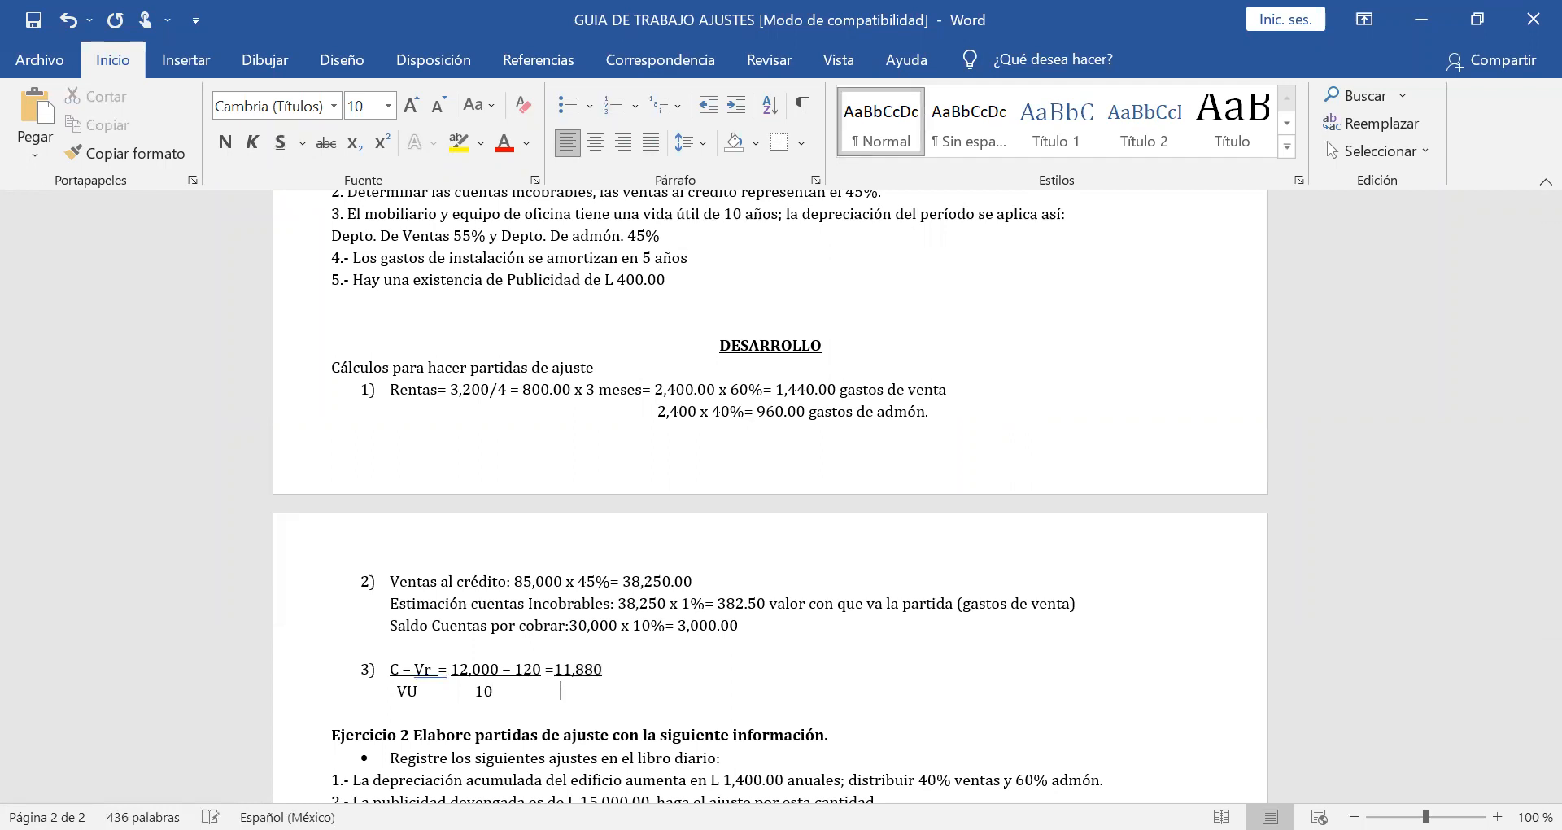
type("10")
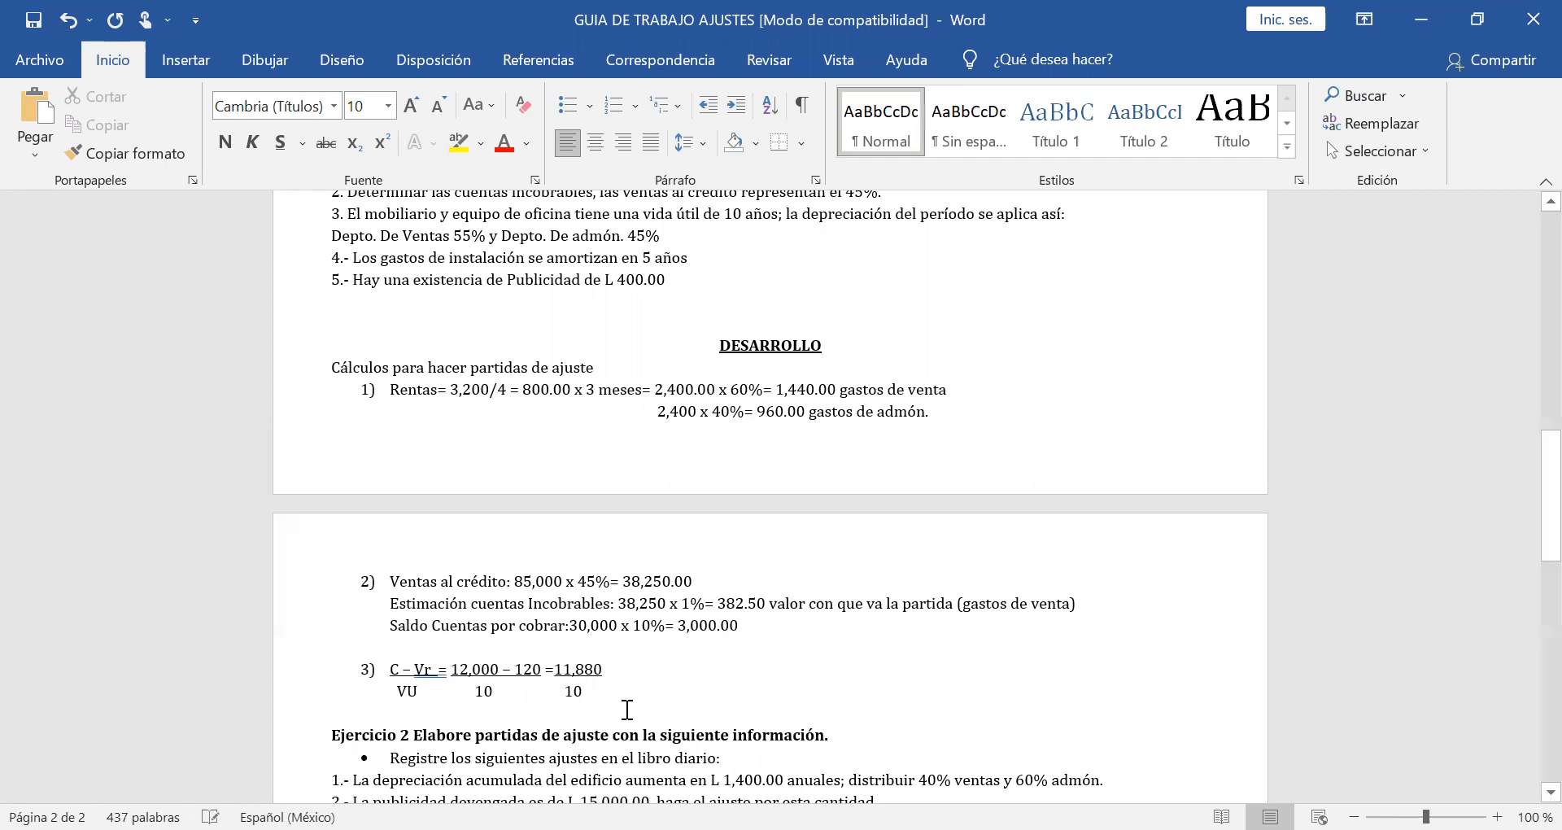
Complete the depreciation formula with the non-underlined result "= 1,188.00" after 11,880.
left_click(629, 674)
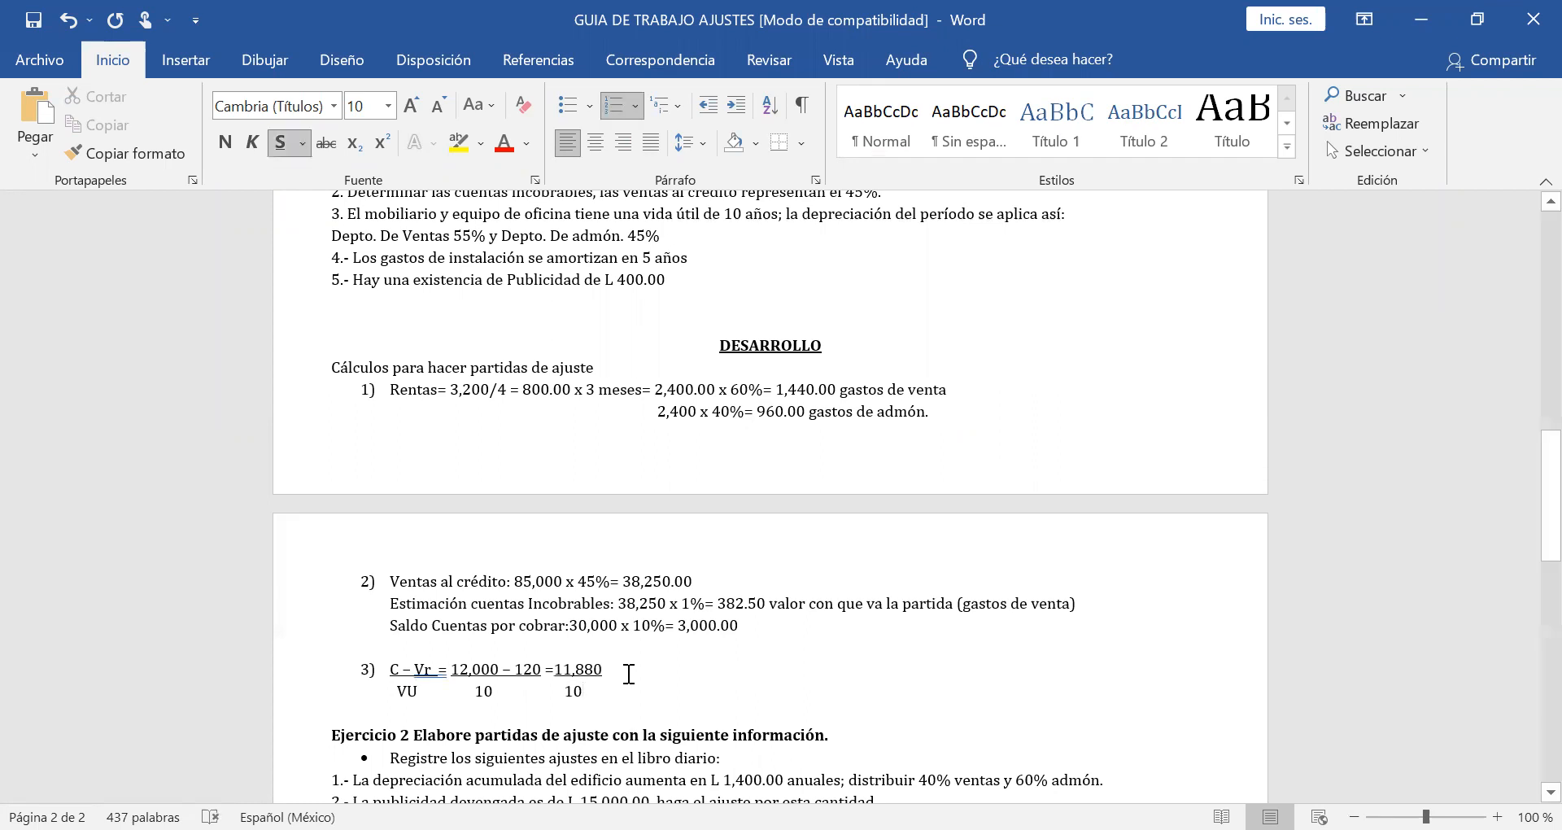
left_click(281, 147)
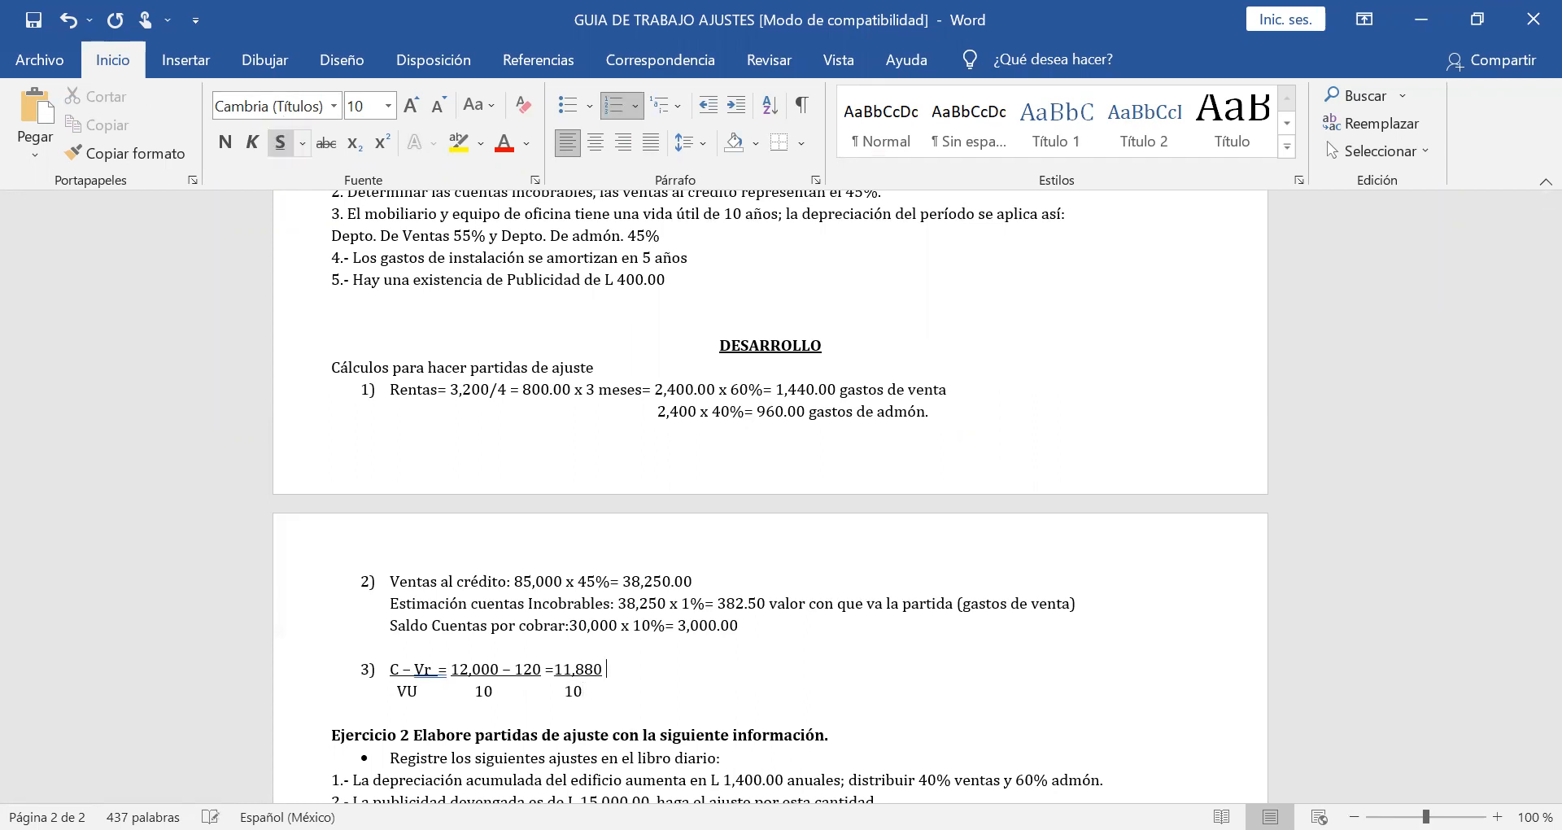
type("= 1,188.00")
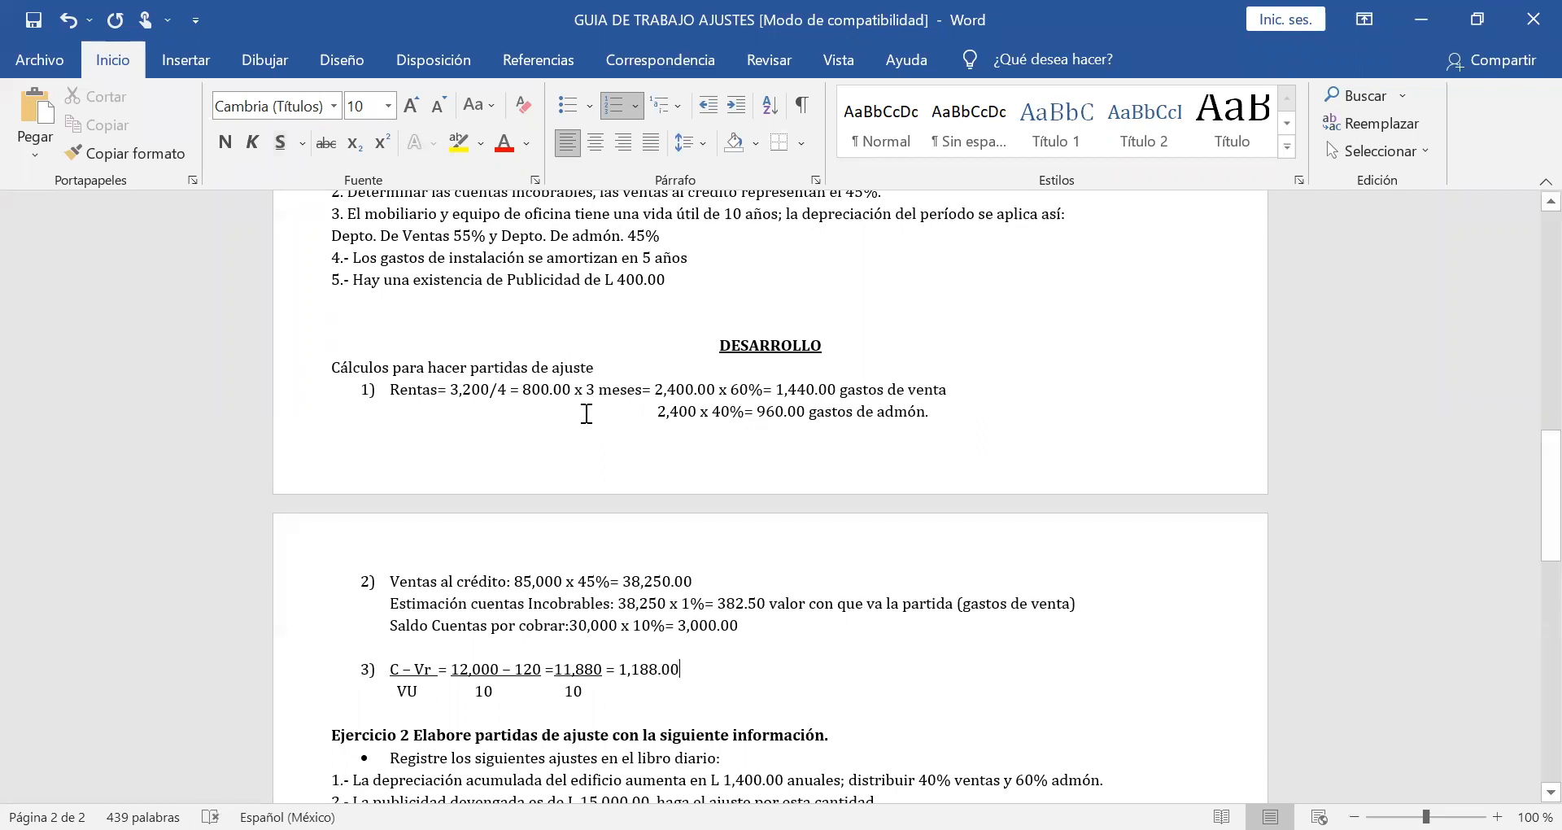
Set up the departmental split by adding "X 55% =" after 1,188.00 and "1,188.00 X 45%=" on the line below.
scroll(583, 451, "up", 1)
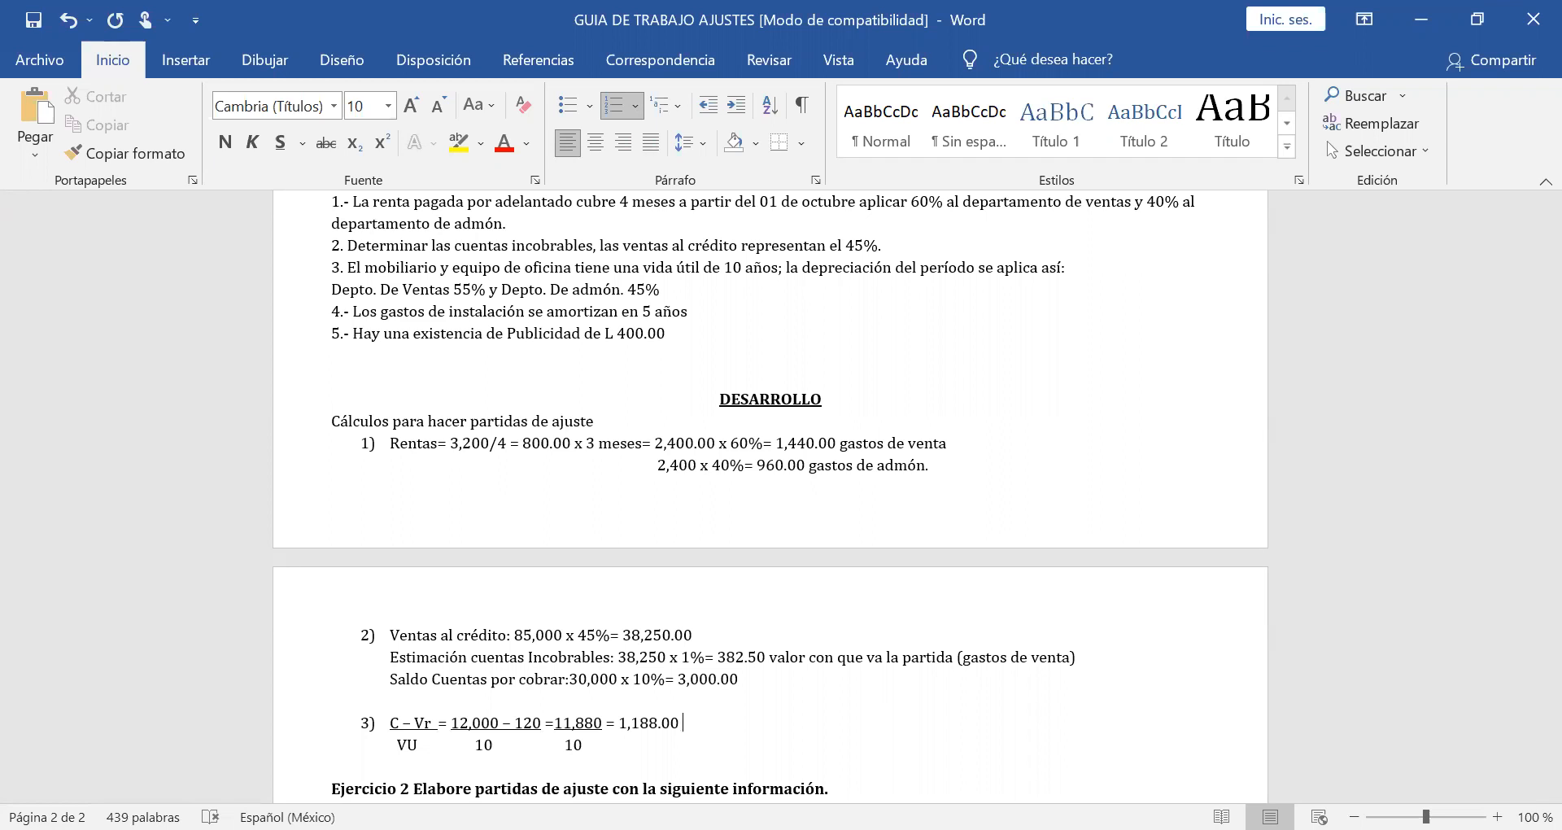
type("X 55% =")
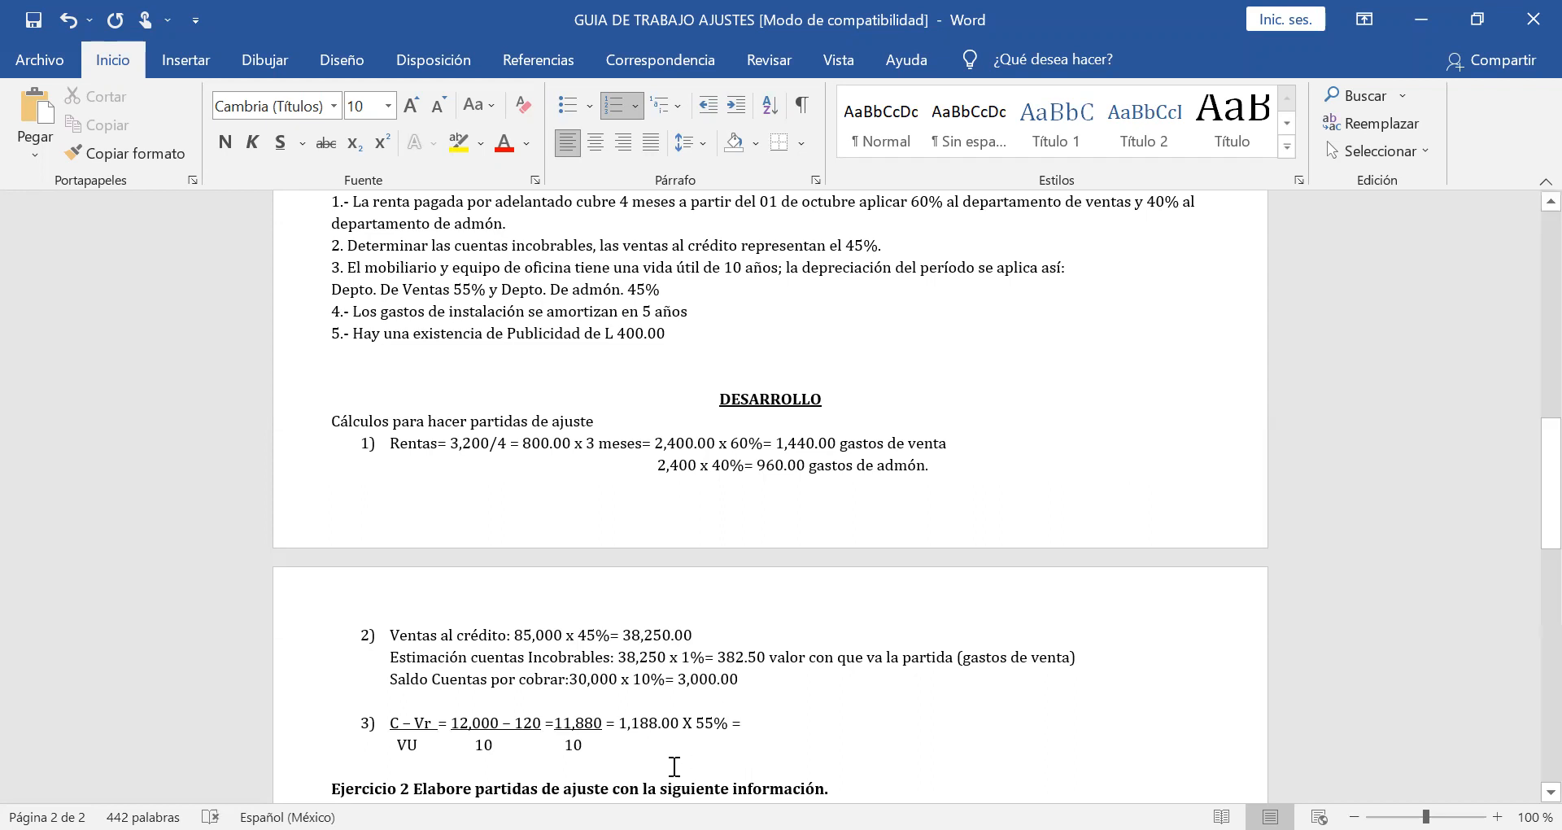
left_click(612, 749)
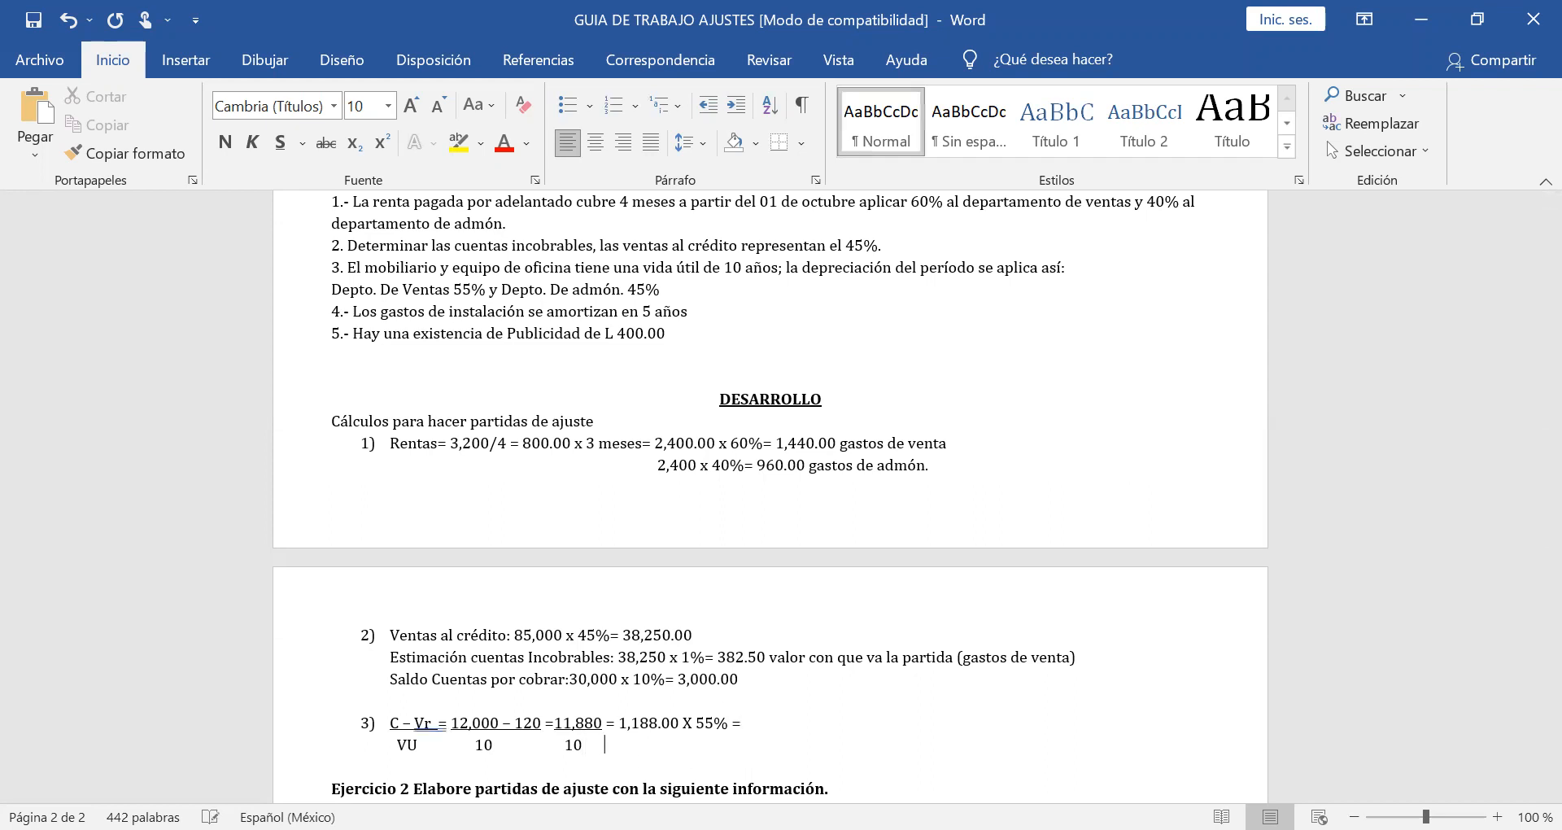
type("1,188.00 X 45%")
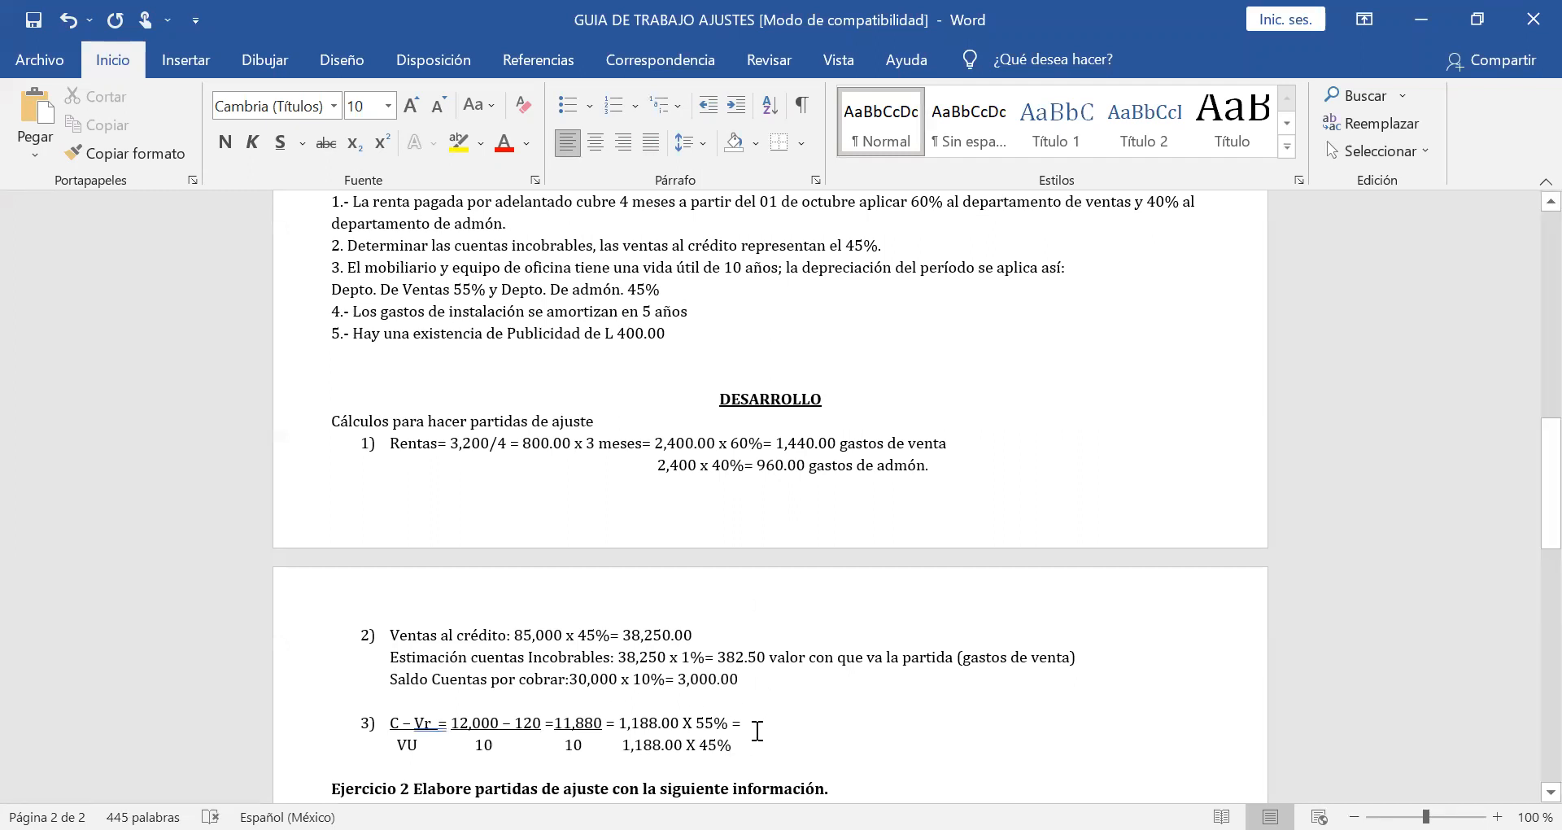
type("=")
Enter the split results in item 3: 653.40 for the 55% line and 534.60 for the 45% line.
left_click(754, 729)
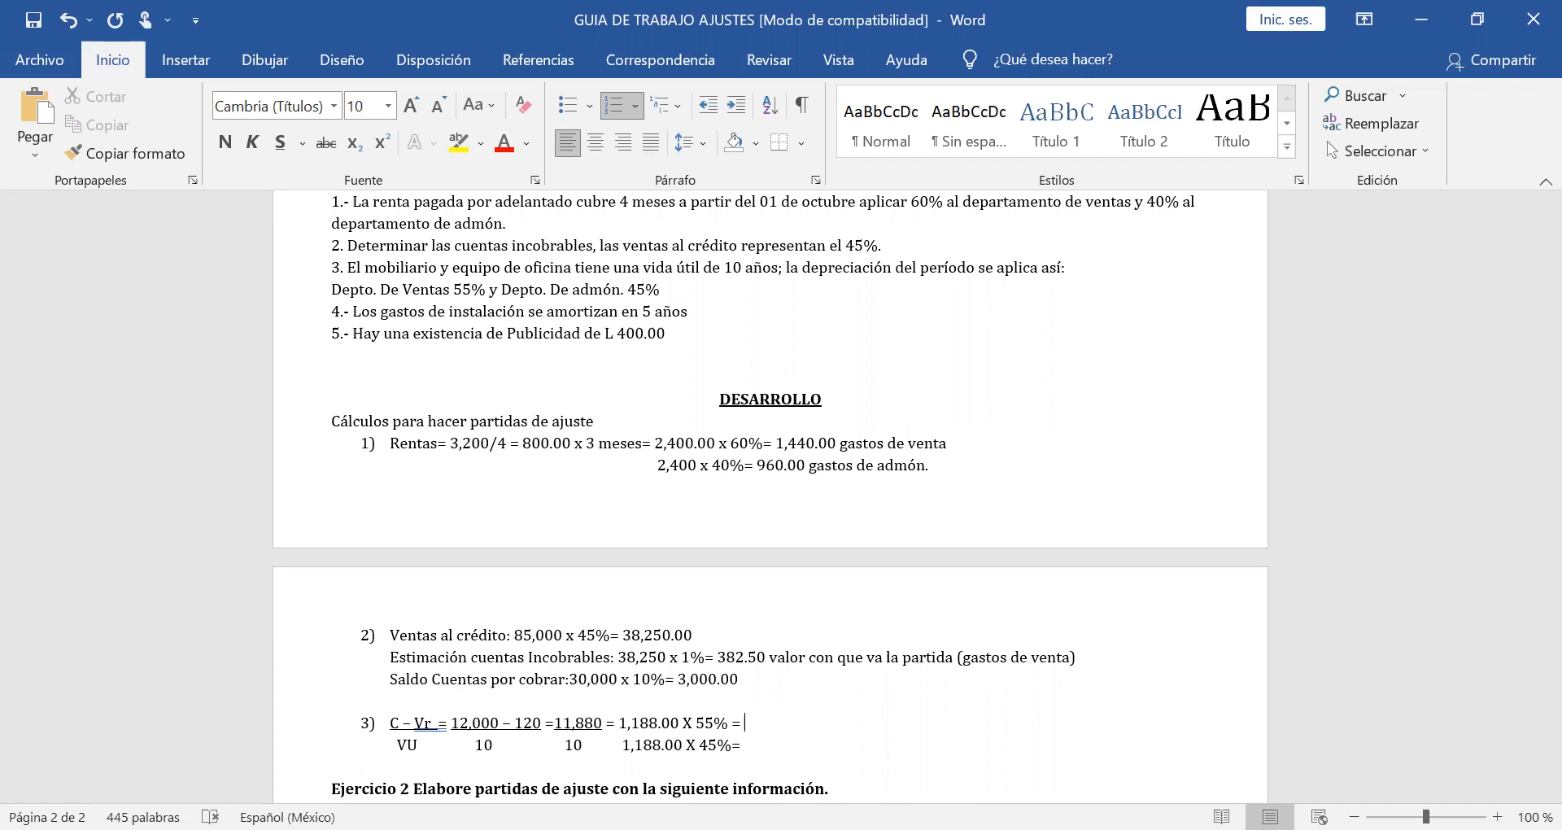
type("1")
key("BackSpace")
type("653.40")
left_click(748, 745)
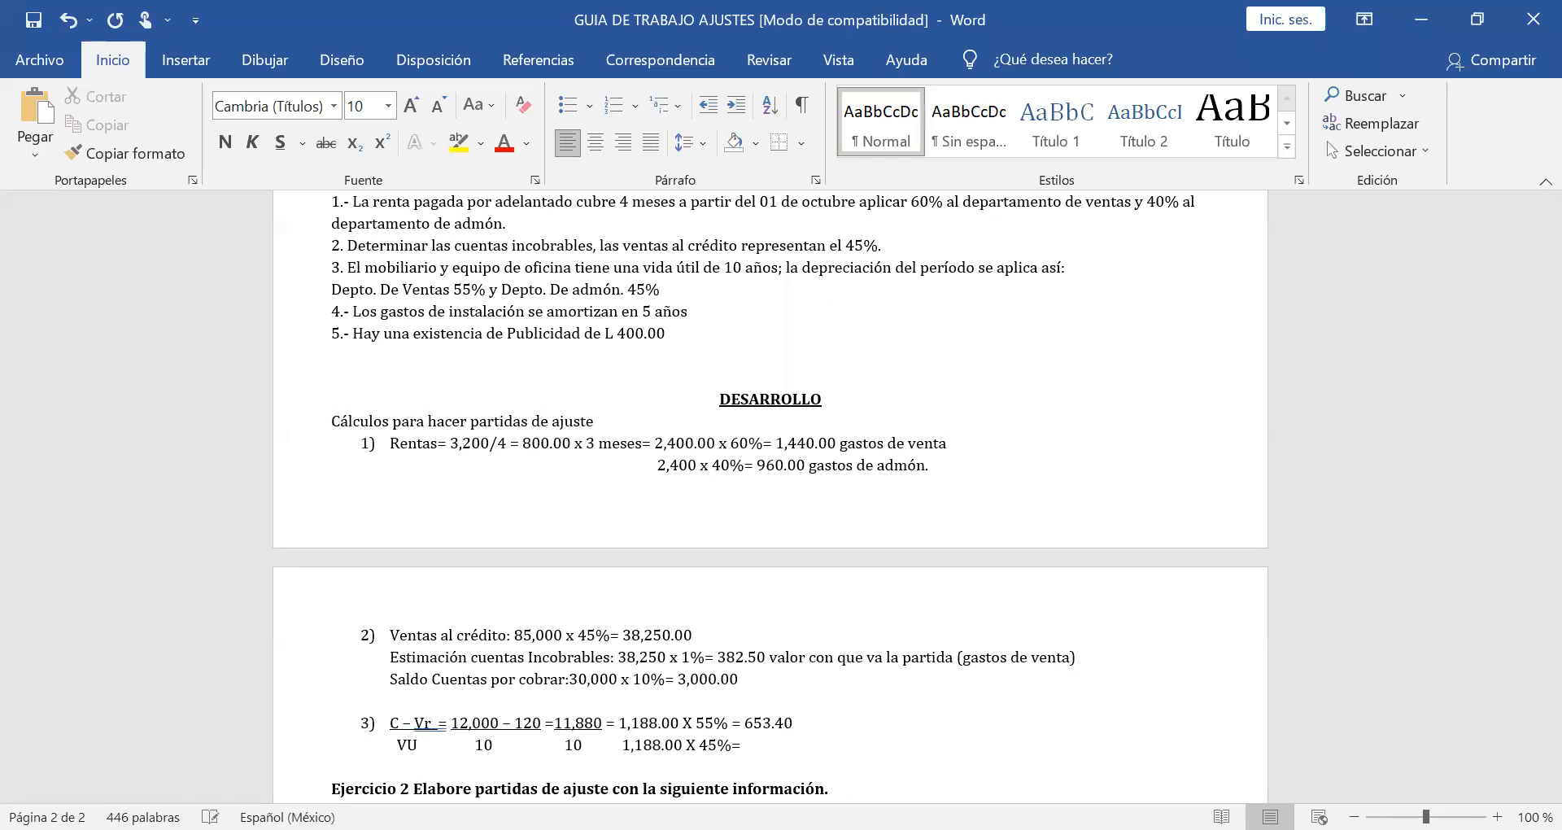
type("534.60")
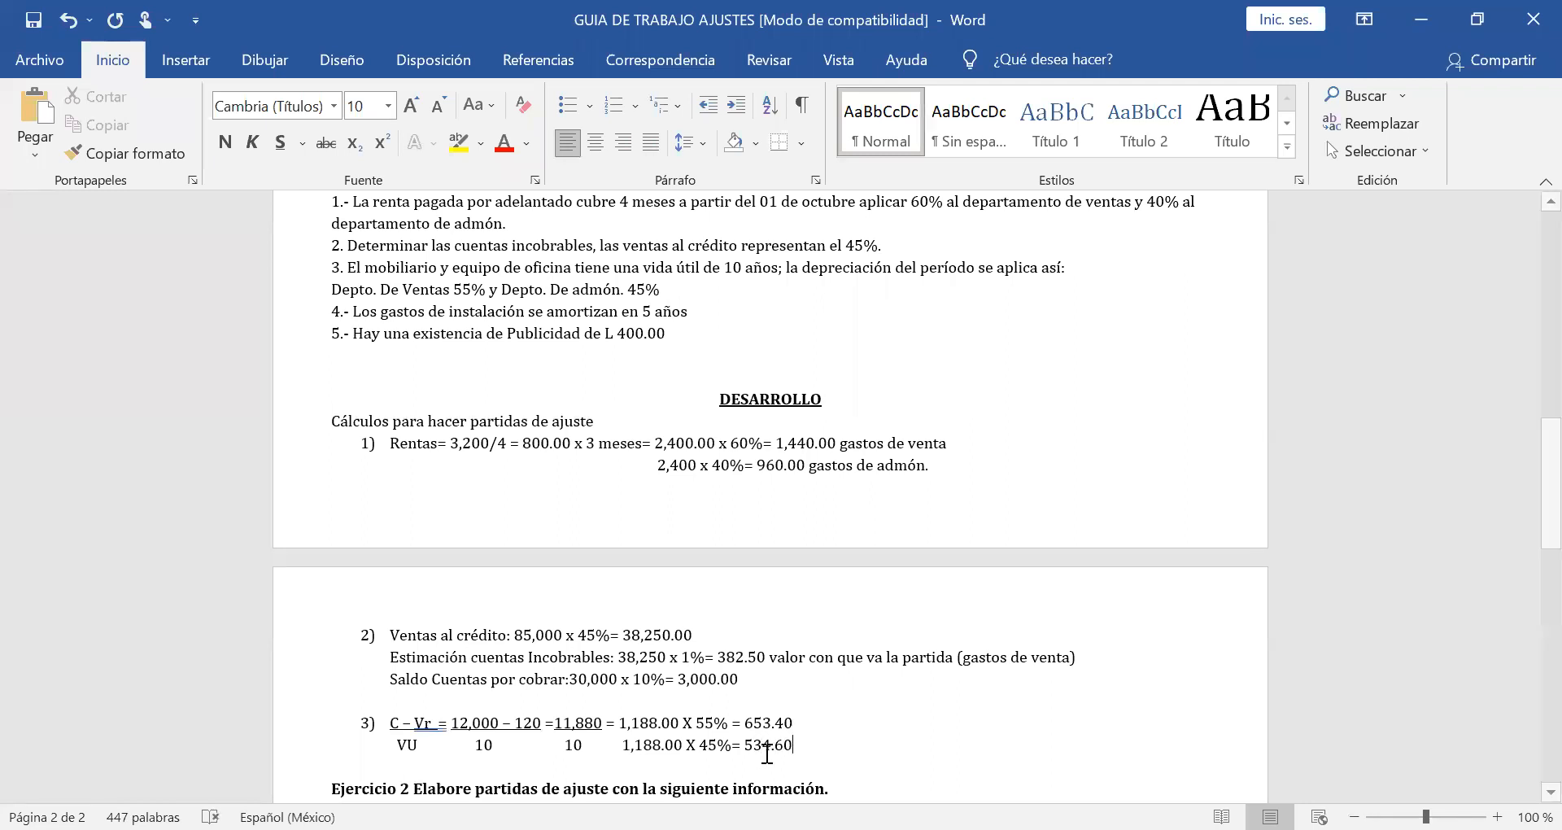
Label the 653.40 amount "Gastos de venta".
left_click(803, 714)
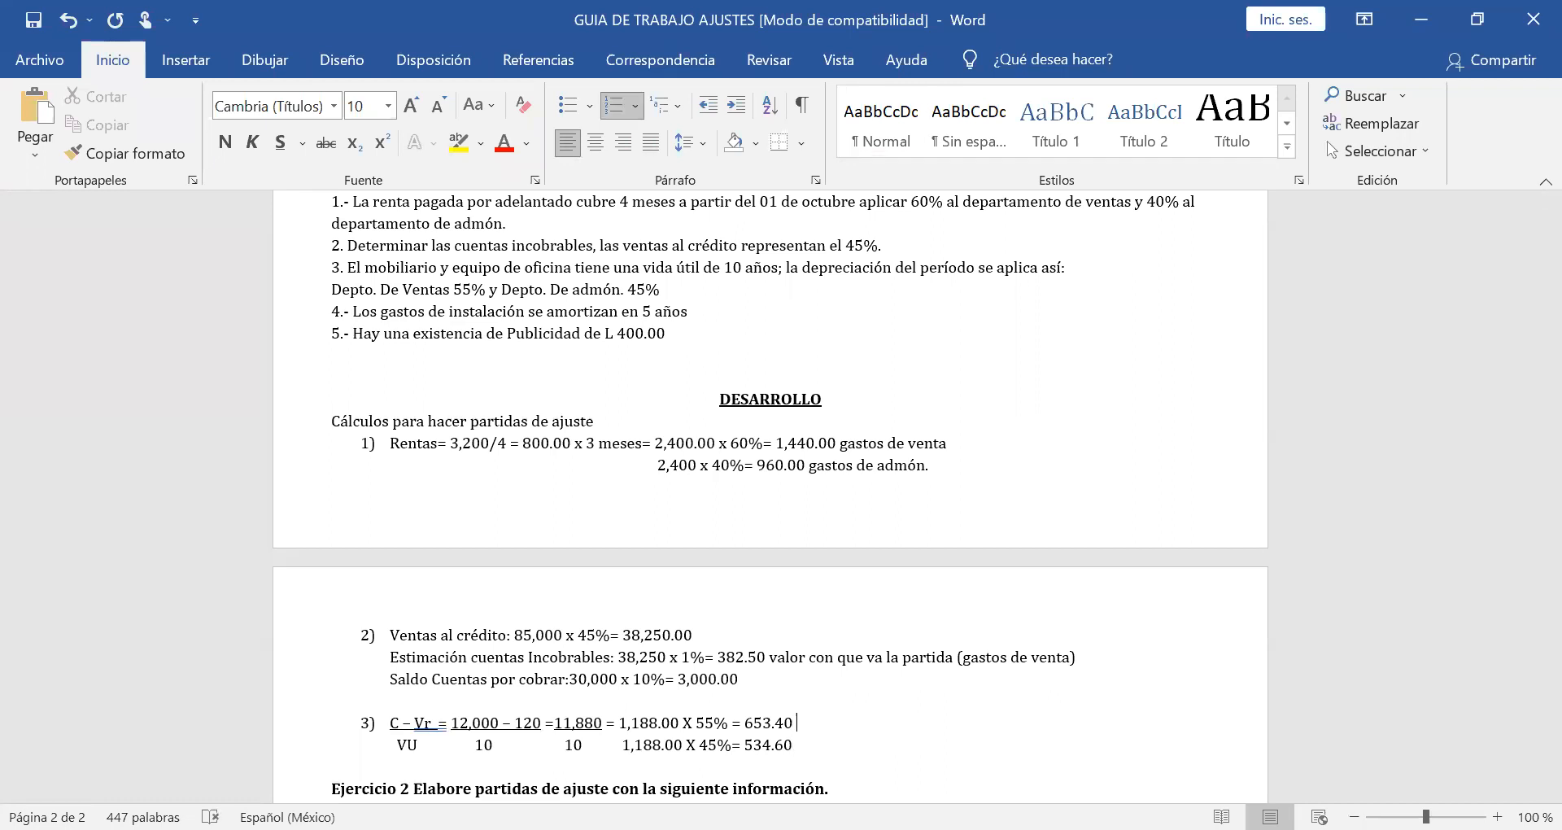
type("Gastos de venta")
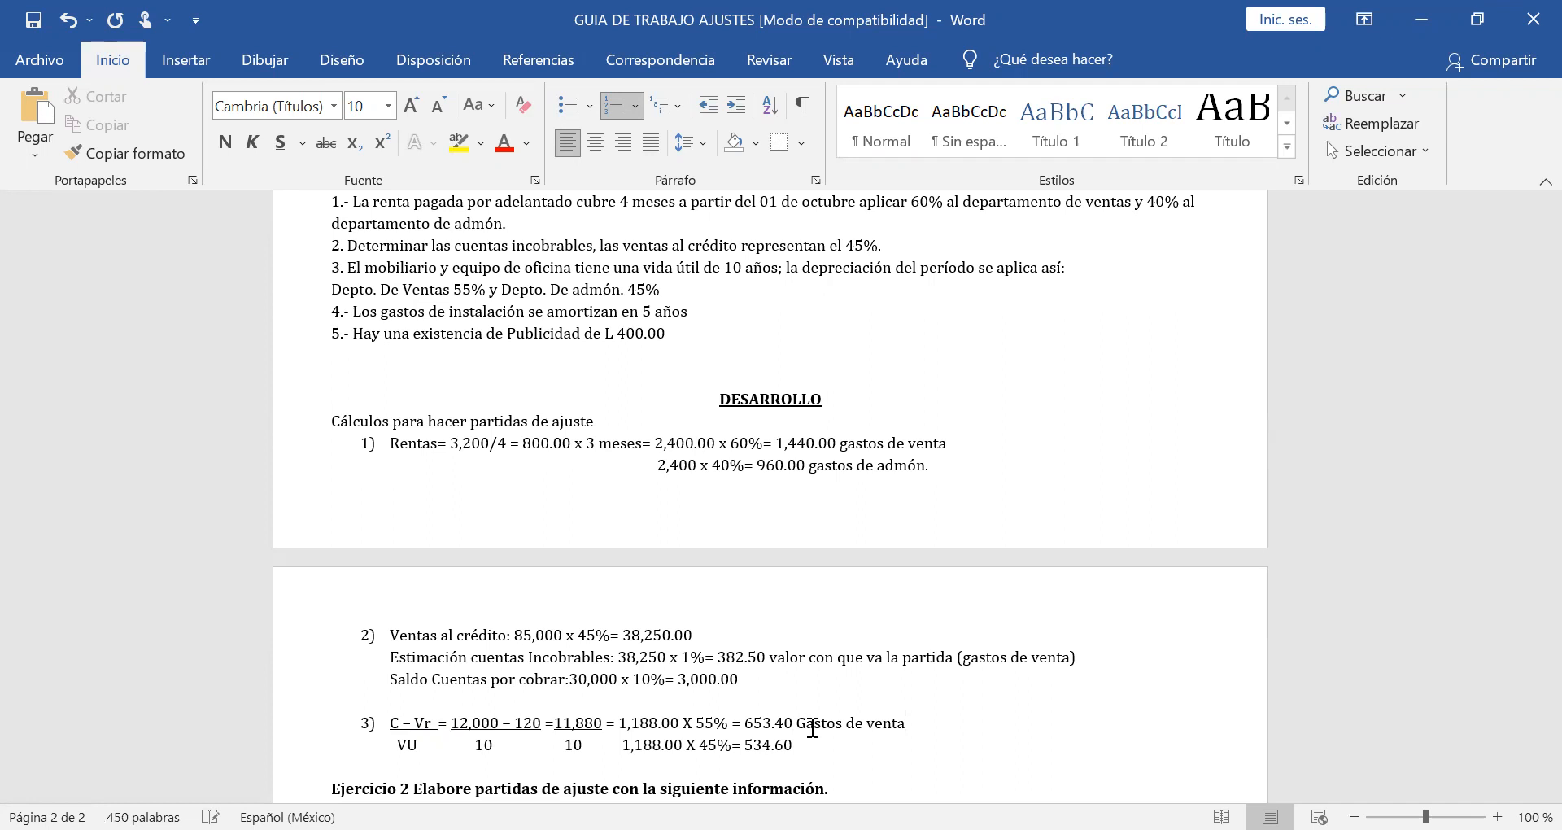
Label the 534.60 amount "Gastos de admón.", correcting the spelling of "admon".
left_click(805, 740)
type("Gastos de admon.")
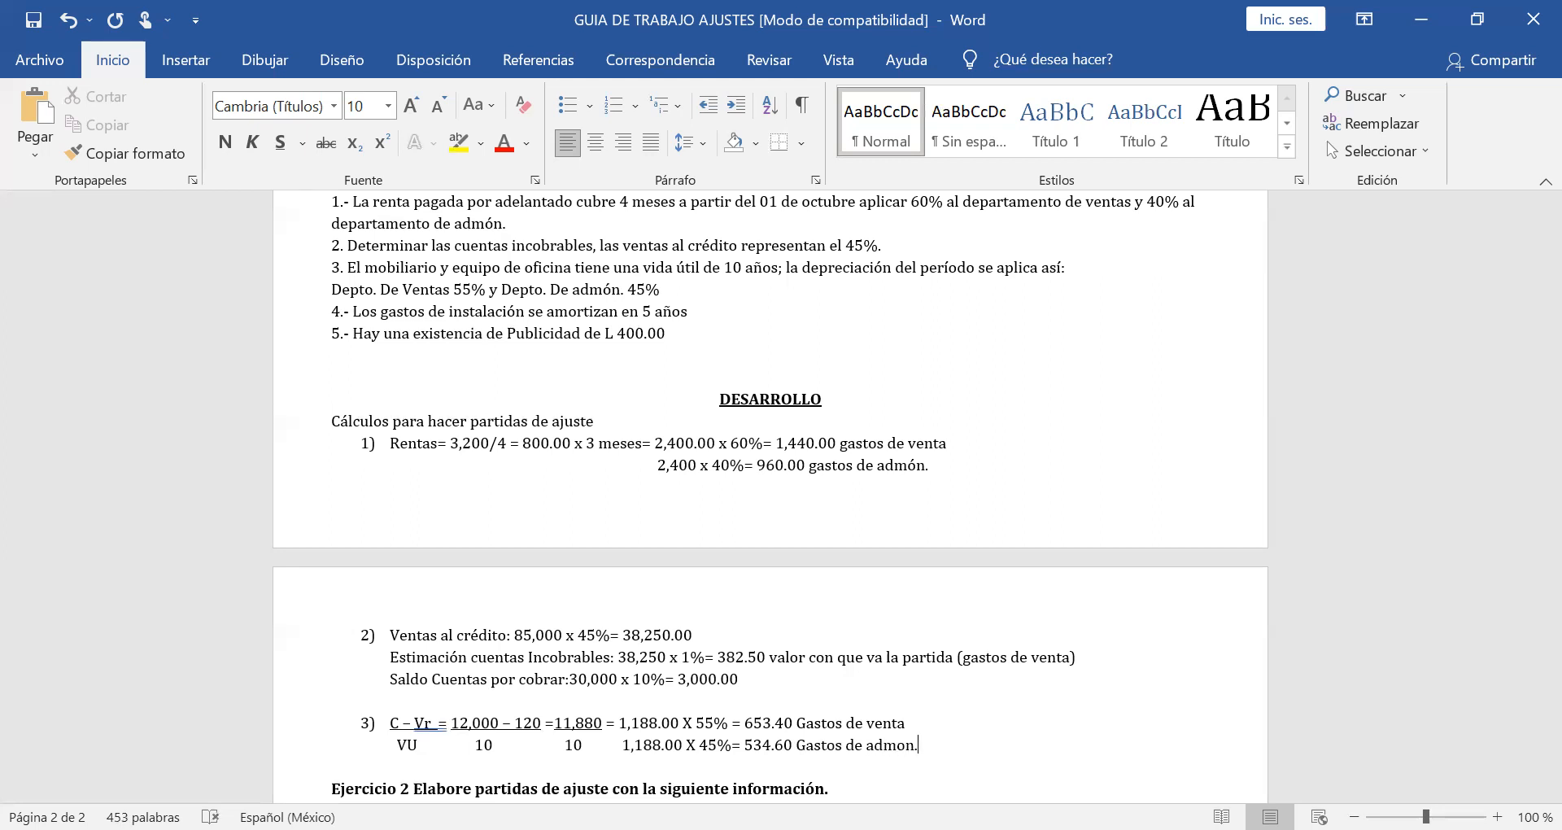
key("Down")
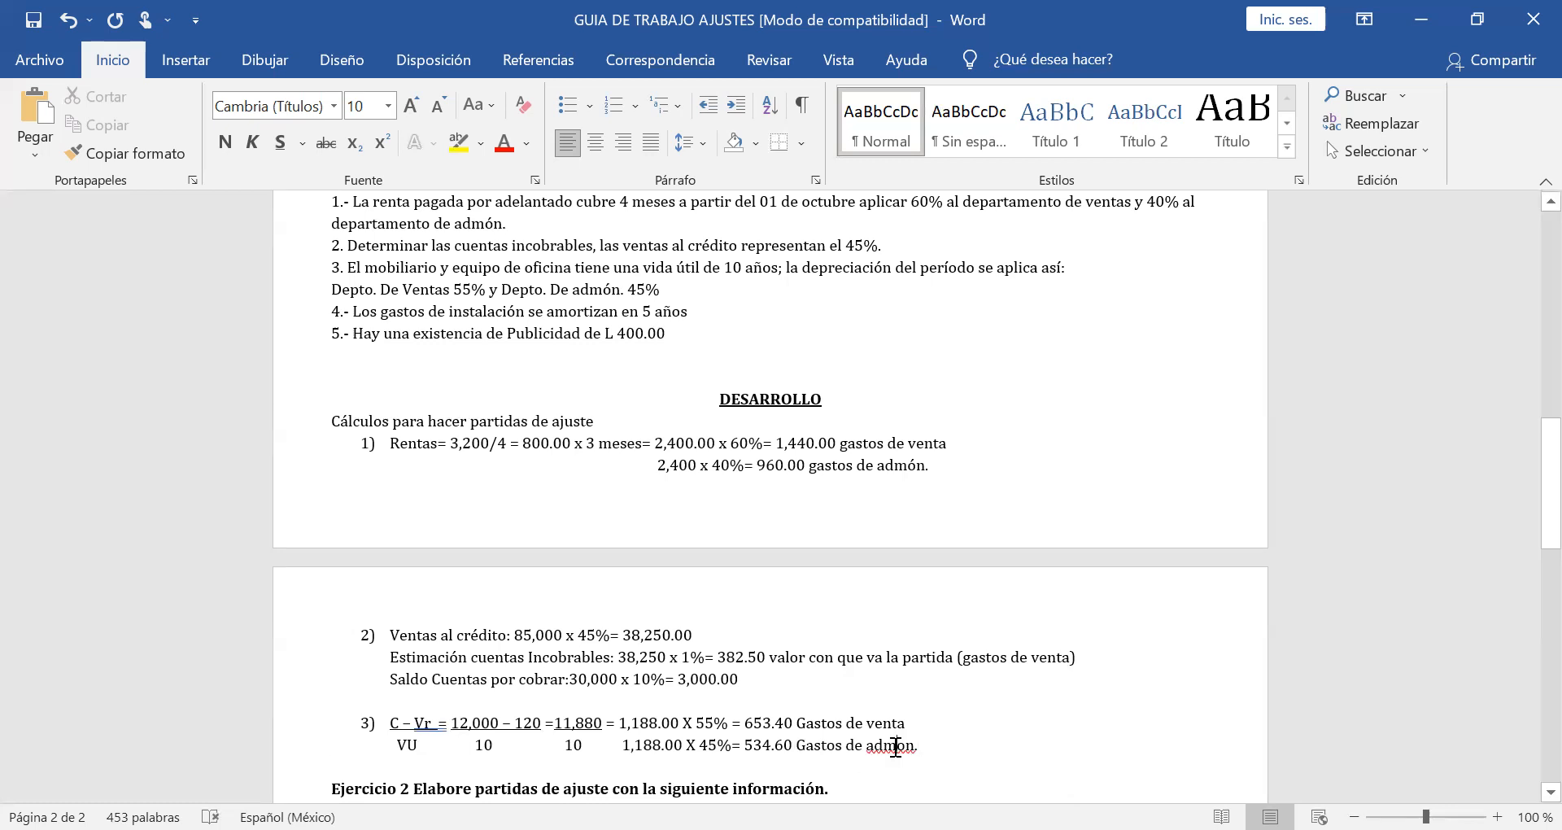
right_click(895, 746)
left_click(805, 338)
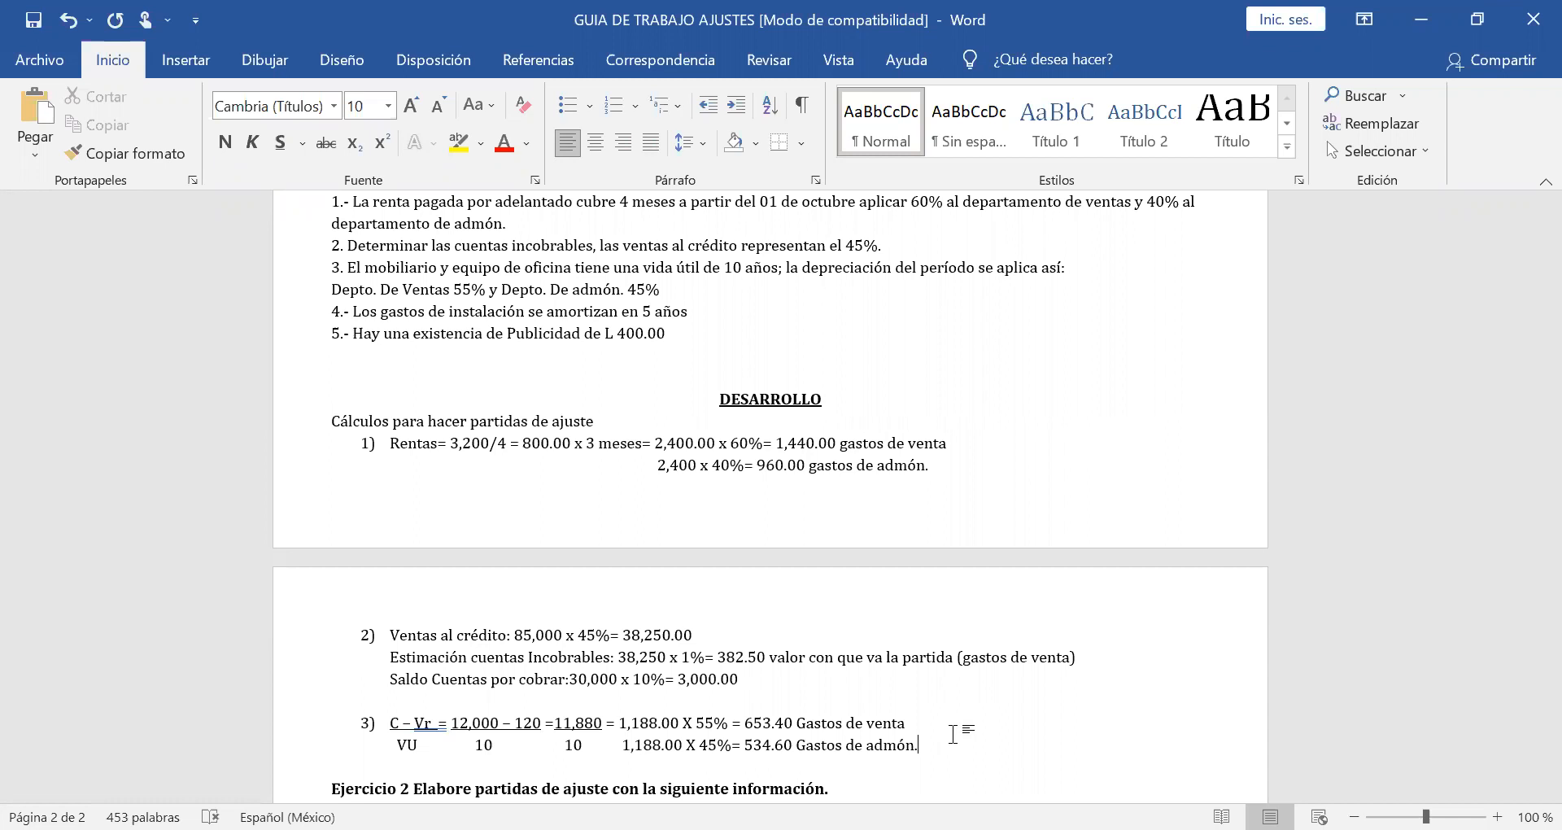
Start item 4) below the depreciation calculation and look up the Gastos de Instalación amount in the trial balance.
key("Return")
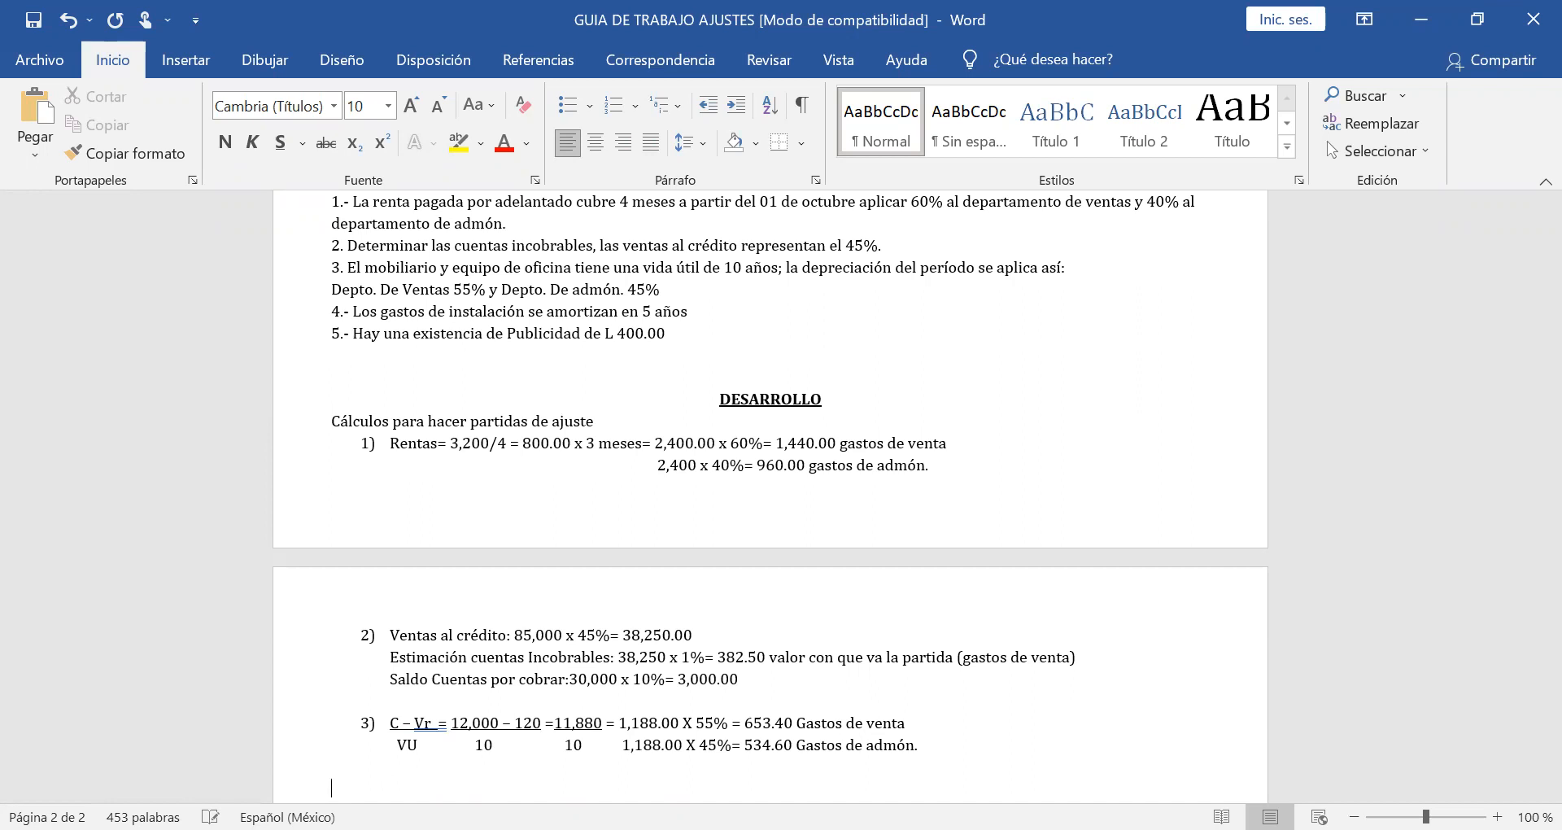
type("4)")
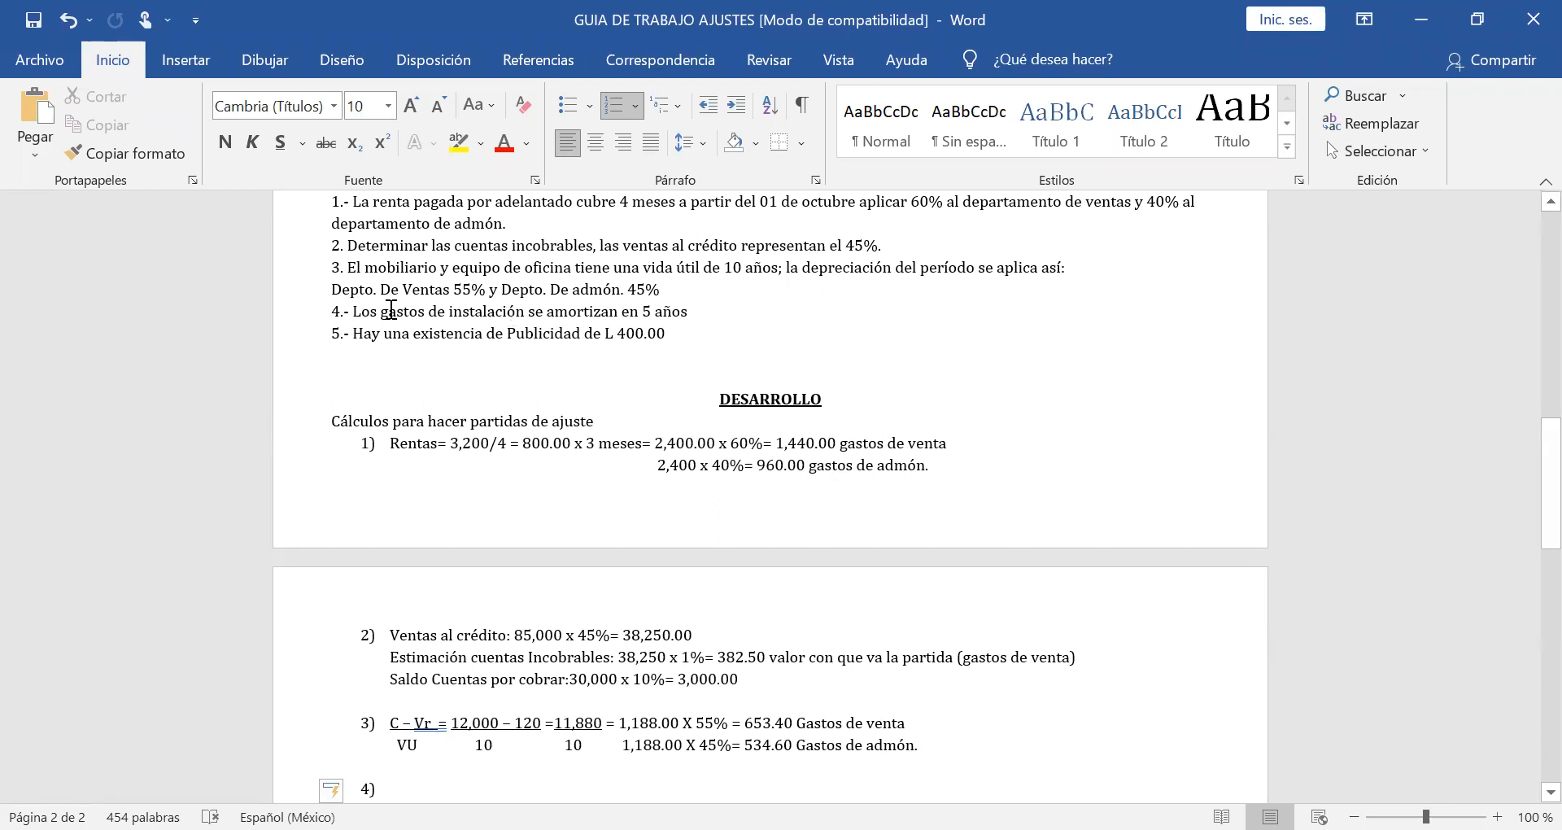
scroll(504, 296, "up", 3)
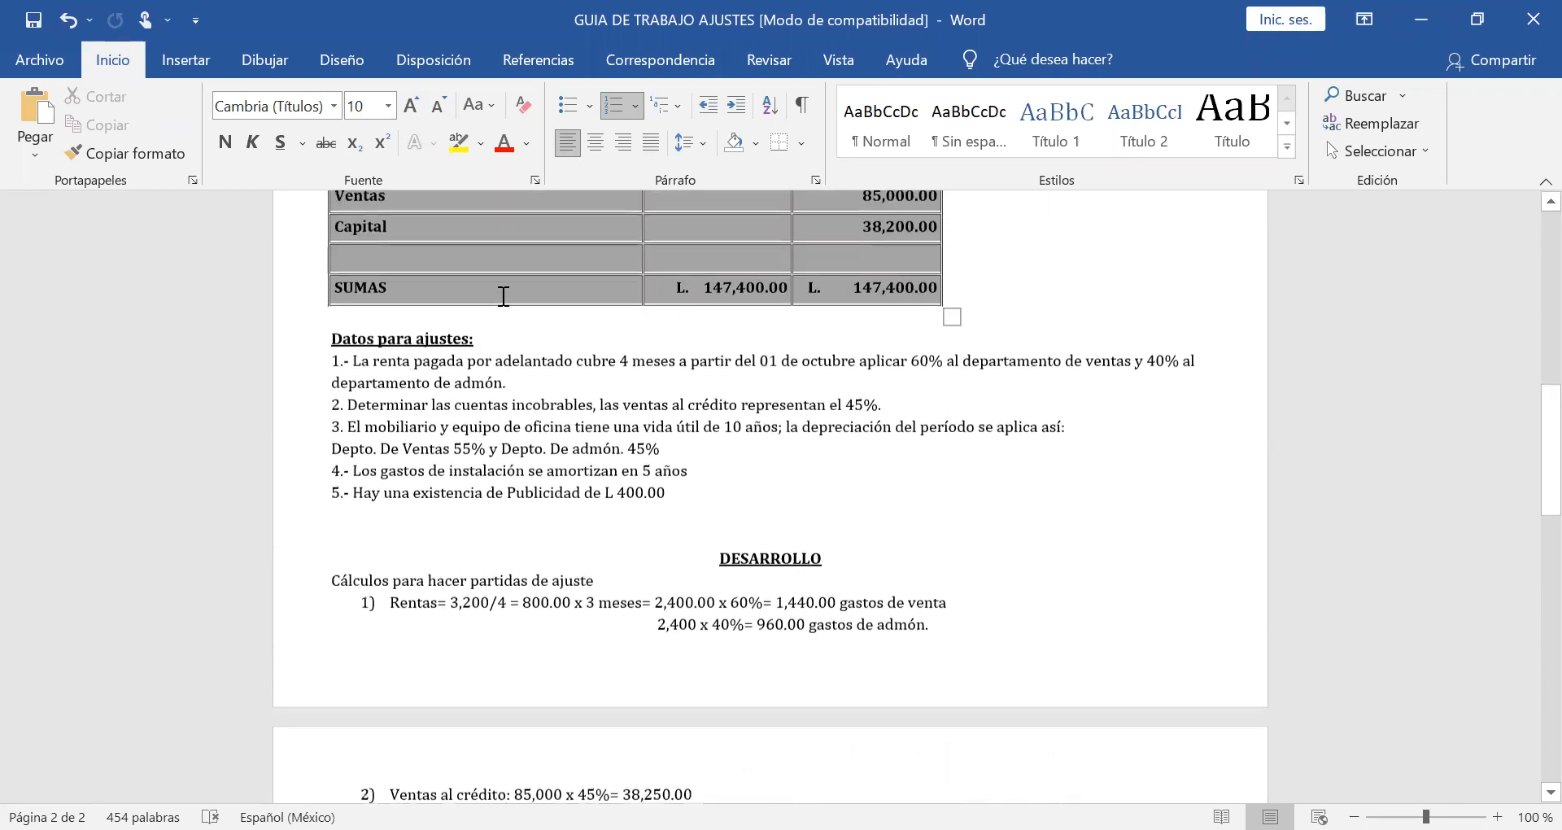
scroll(504, 296, "up", 3)
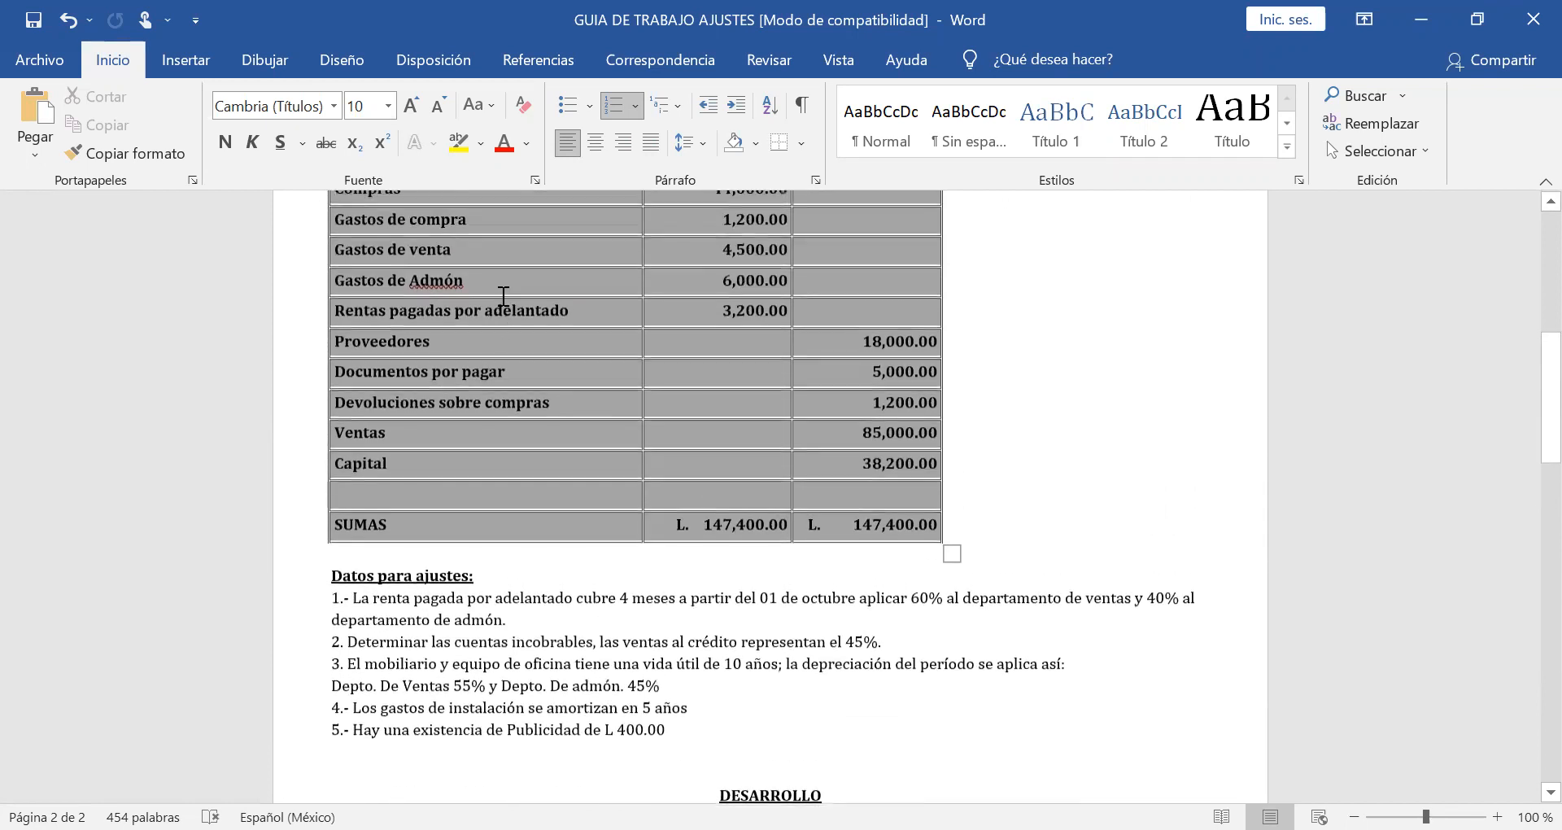
scroll(478, 235, "up", 2)
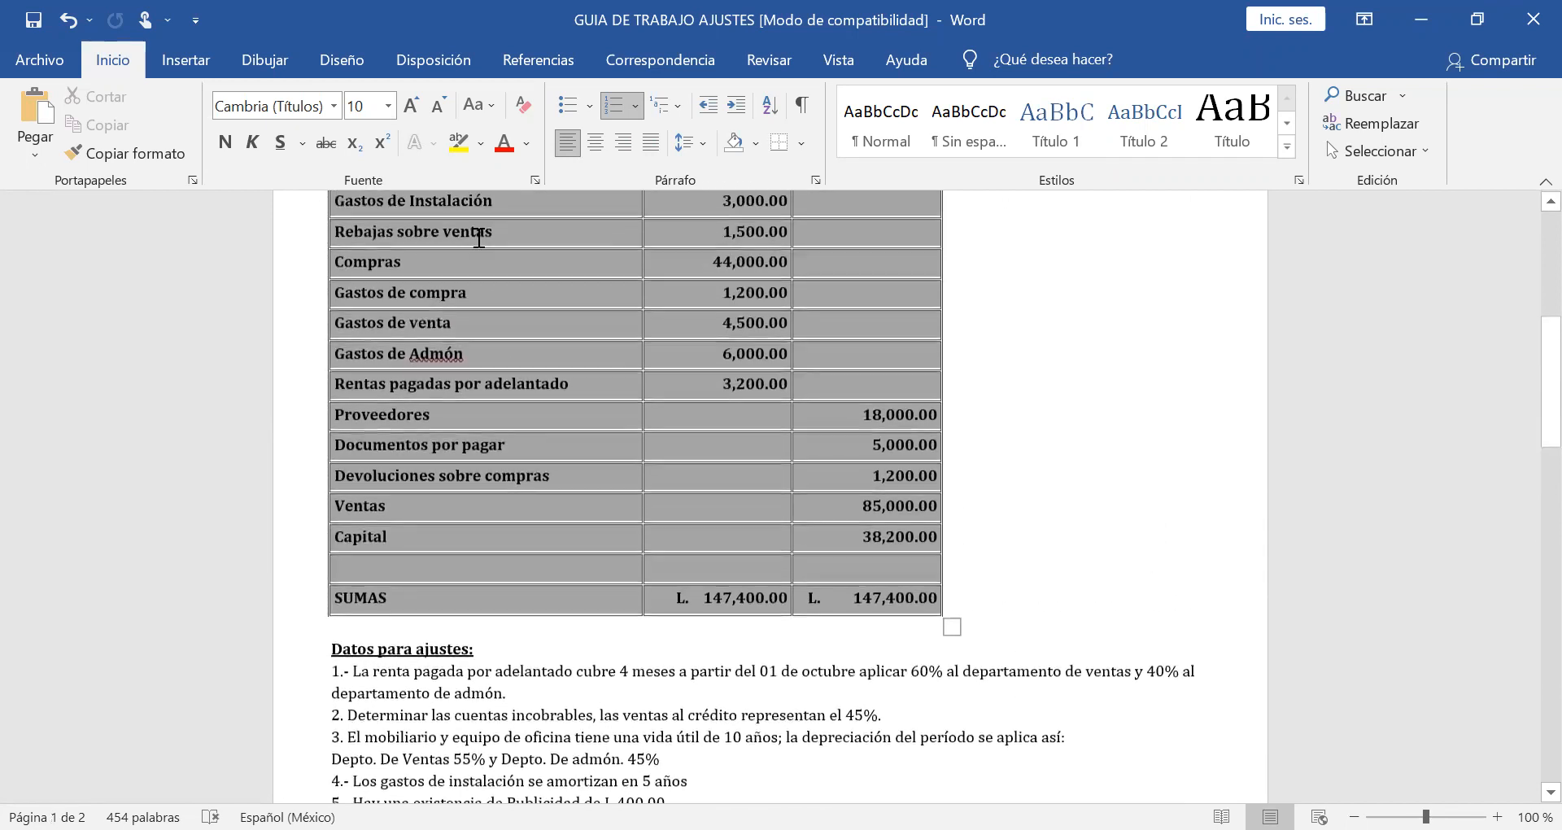
scroll(478, 238, "up", 1)
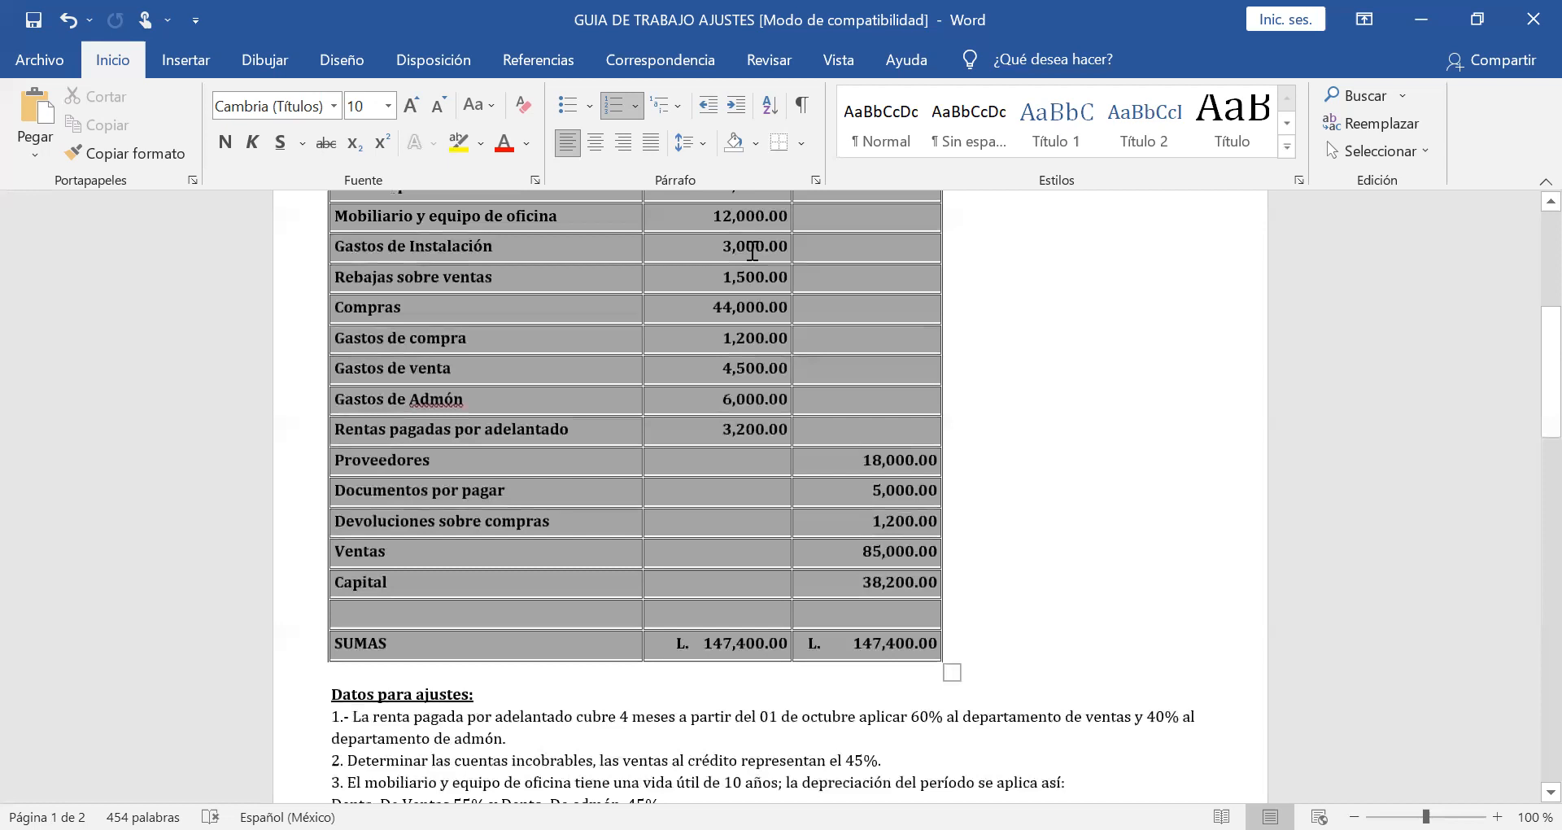
scroll(753, 251, "down", 10)
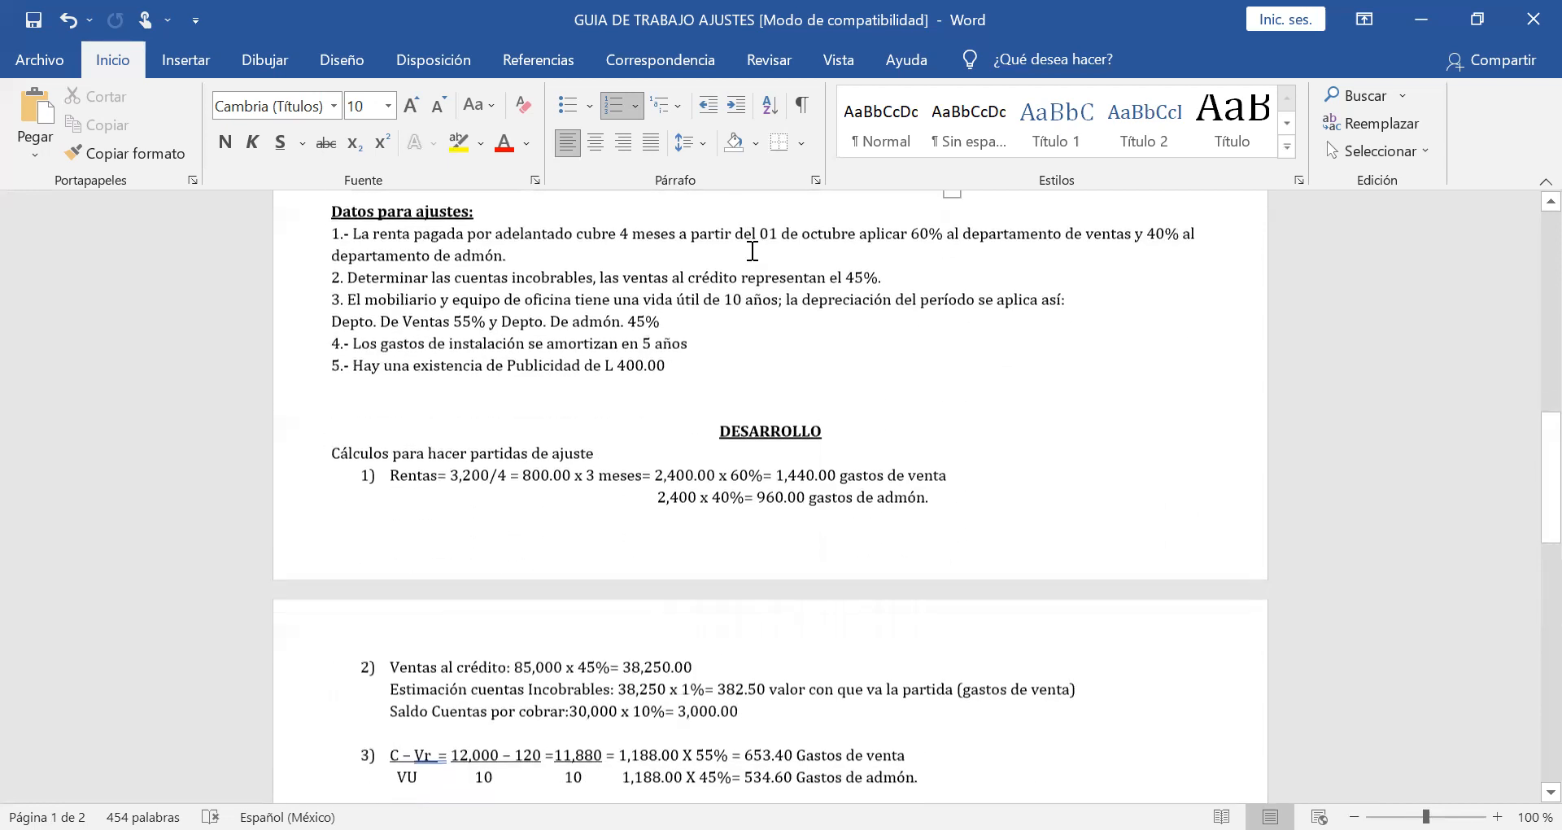
scroll(752, 251, "down", 2)
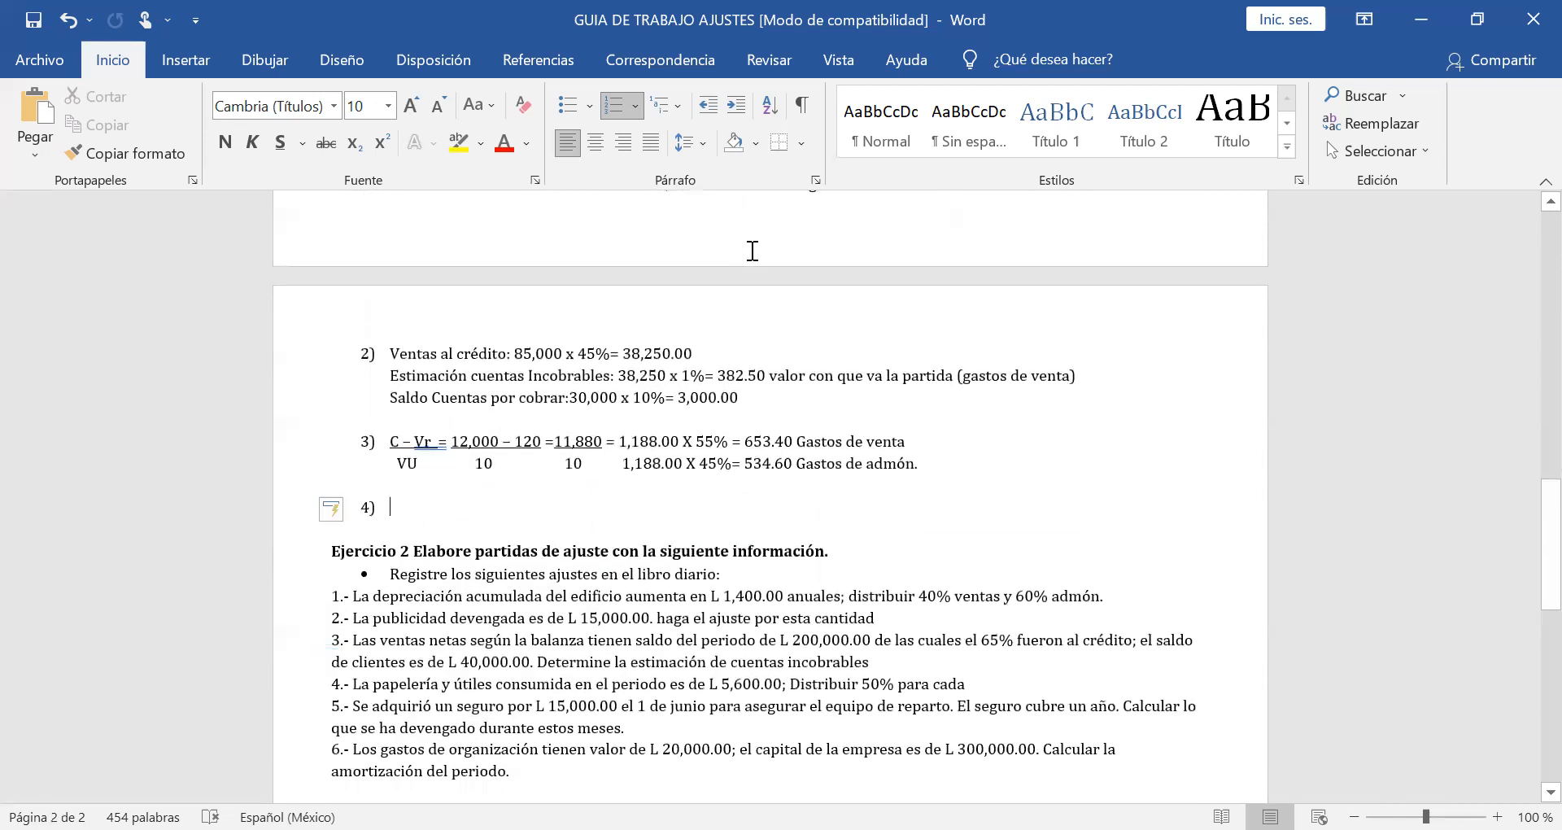
Enter "Gastos Inst. 3,000.00" as the first line of item 4.
type("3,00")
key("BackSpace")
key("BackSpace")
key("BackSpace")
key("BackSpace")
type("¢astos ")
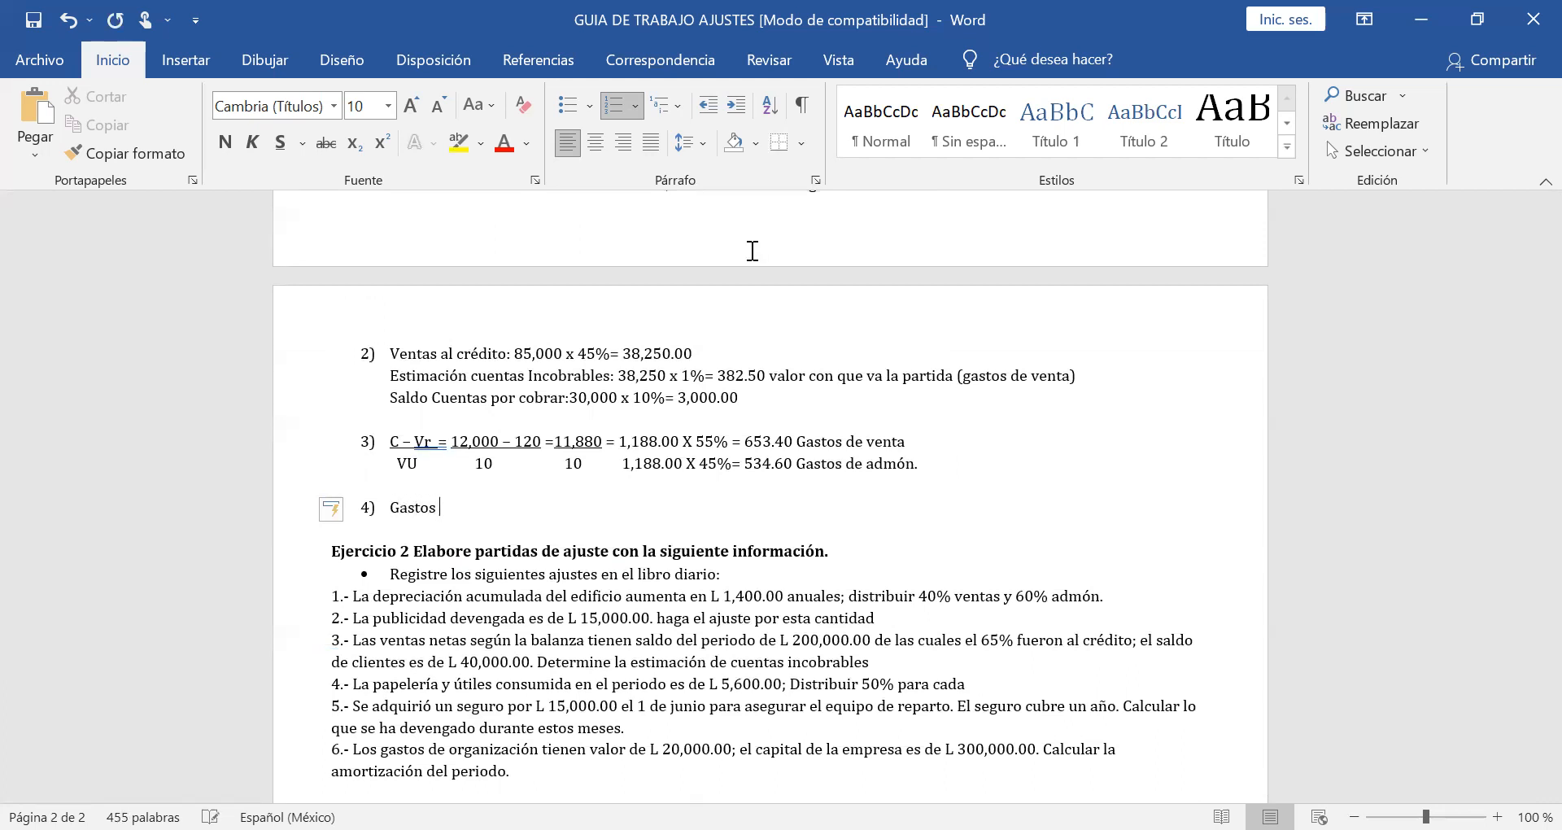
type("Inst. 3,000.00")
Add an unnumbered line reading "Capital Inicial:" under the installation expenses in item 4.
key("Return")
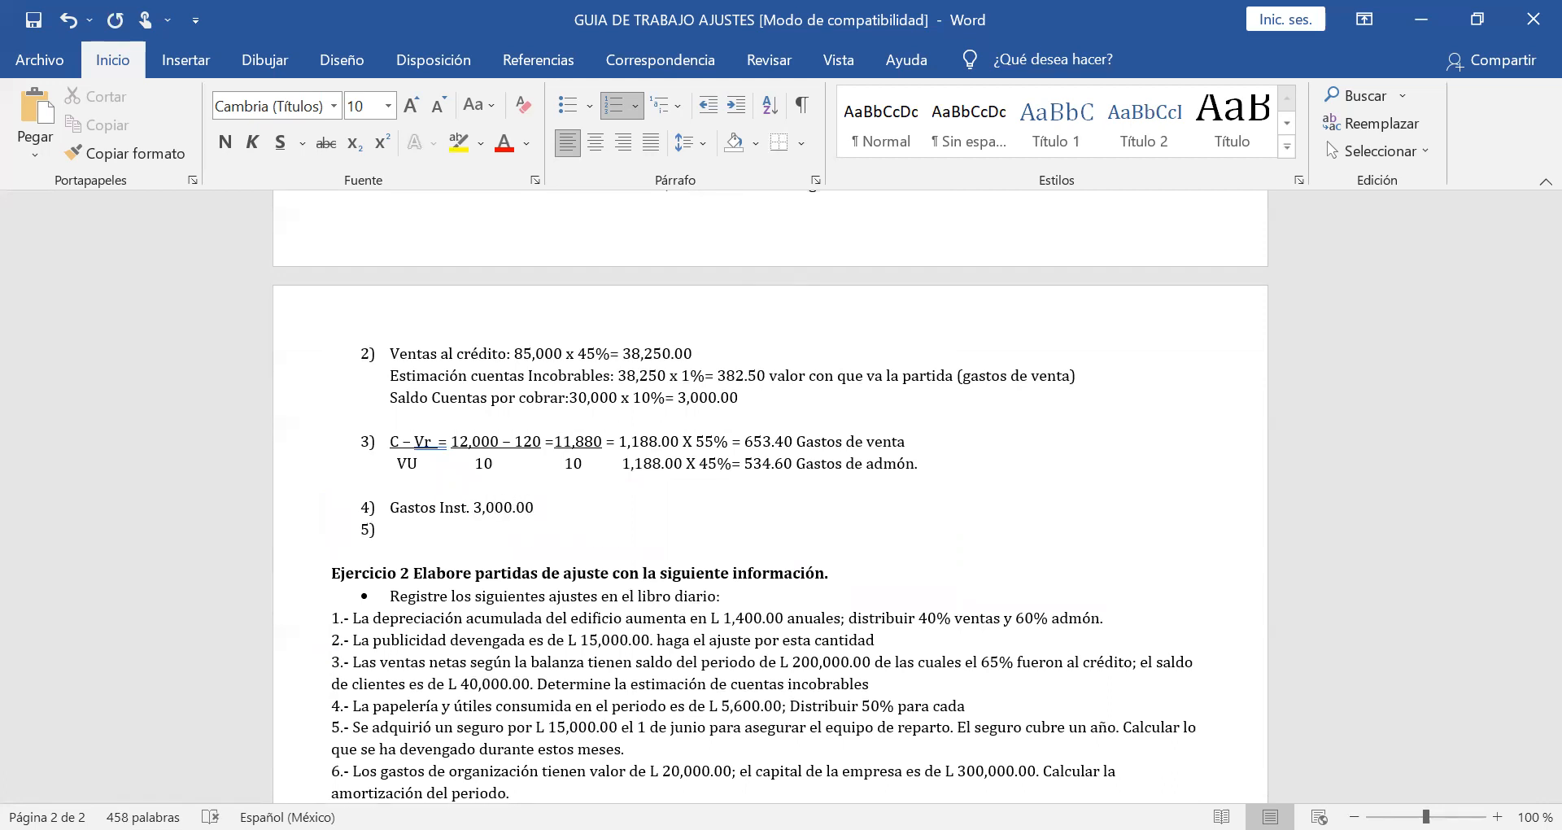
key("BackSpace")
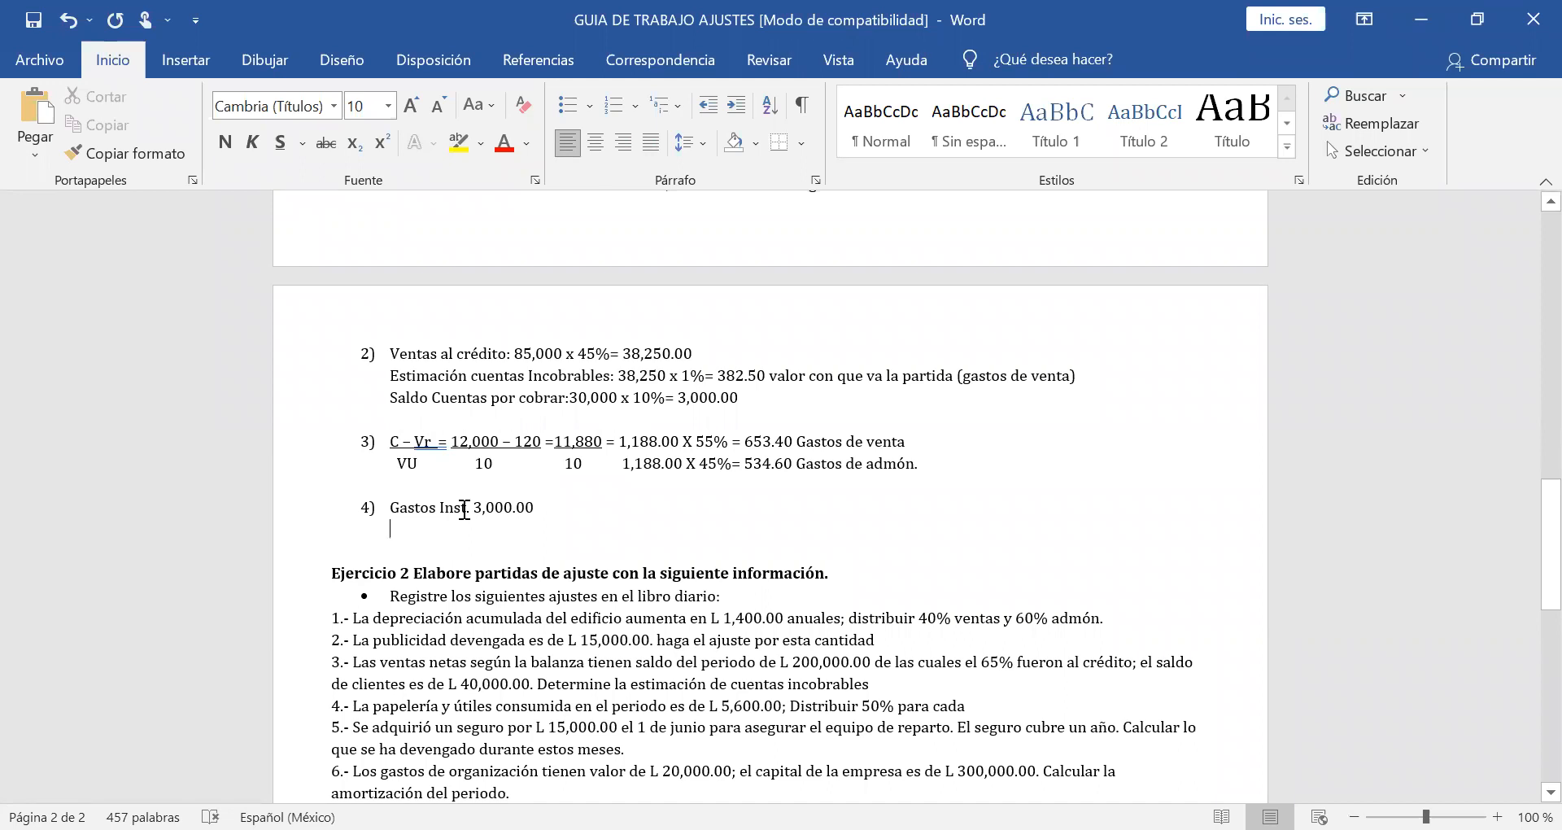
type("Capital ")
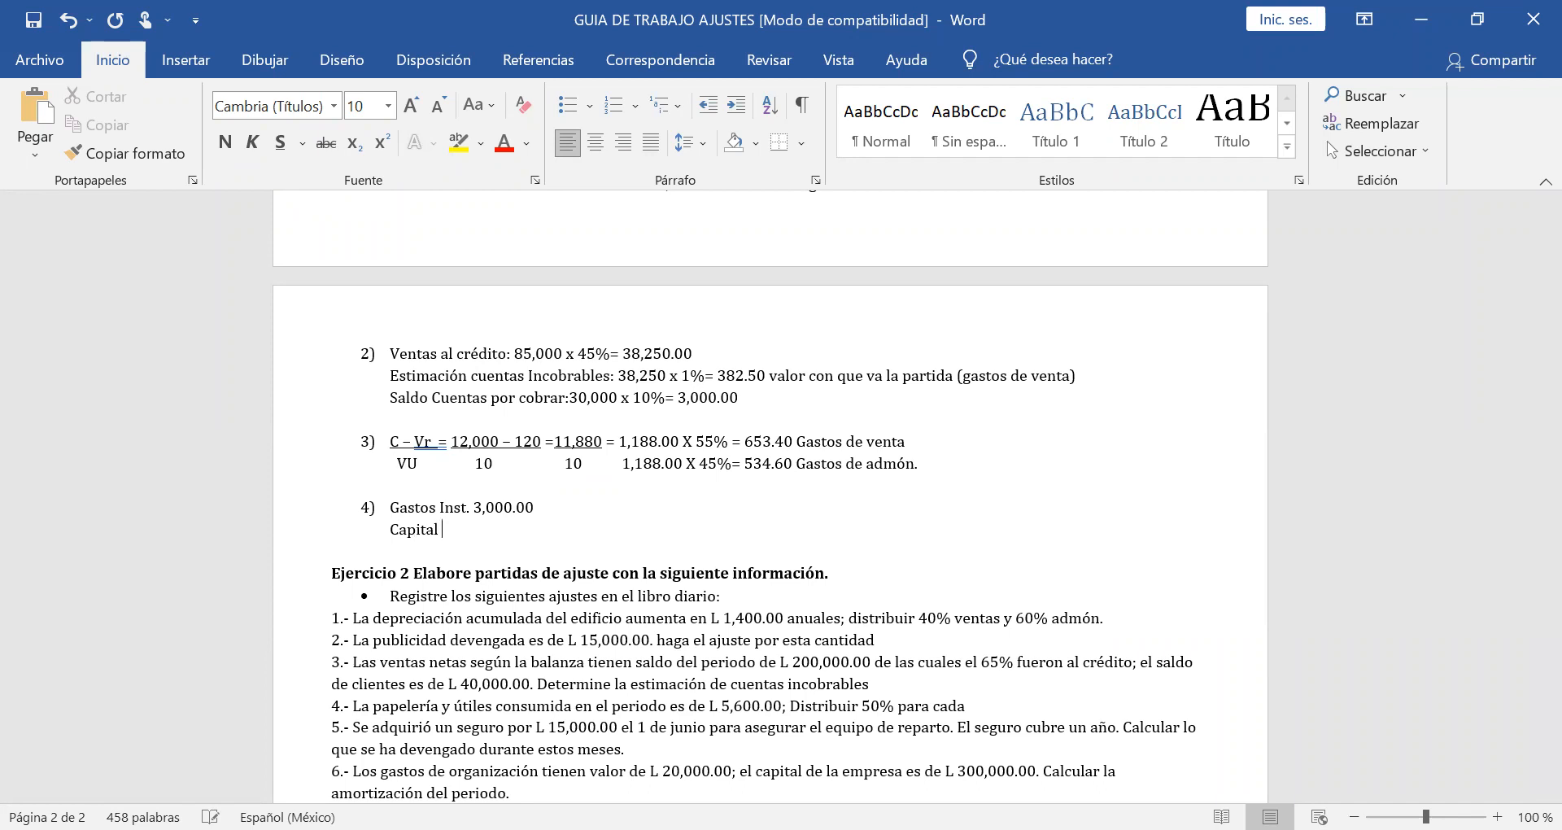
type("Inicial:")
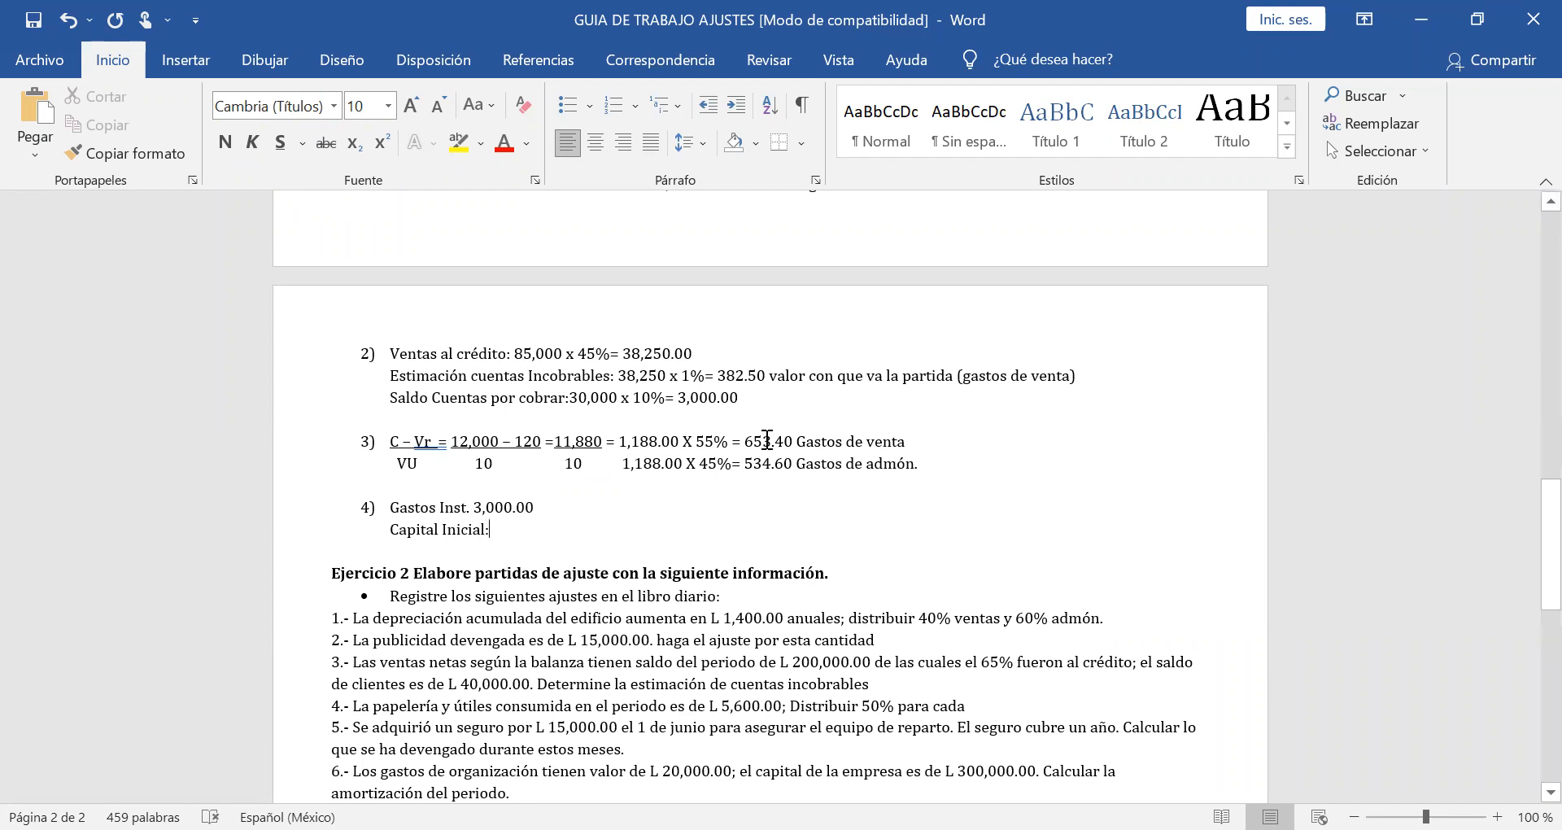
Look up the capital in the trial balance and complete the Capital Inicial line with "38,200 x 10%= 3,820.00".
scroll(766, 439, "up", 2)
scroll(766, 439, "up", 7)
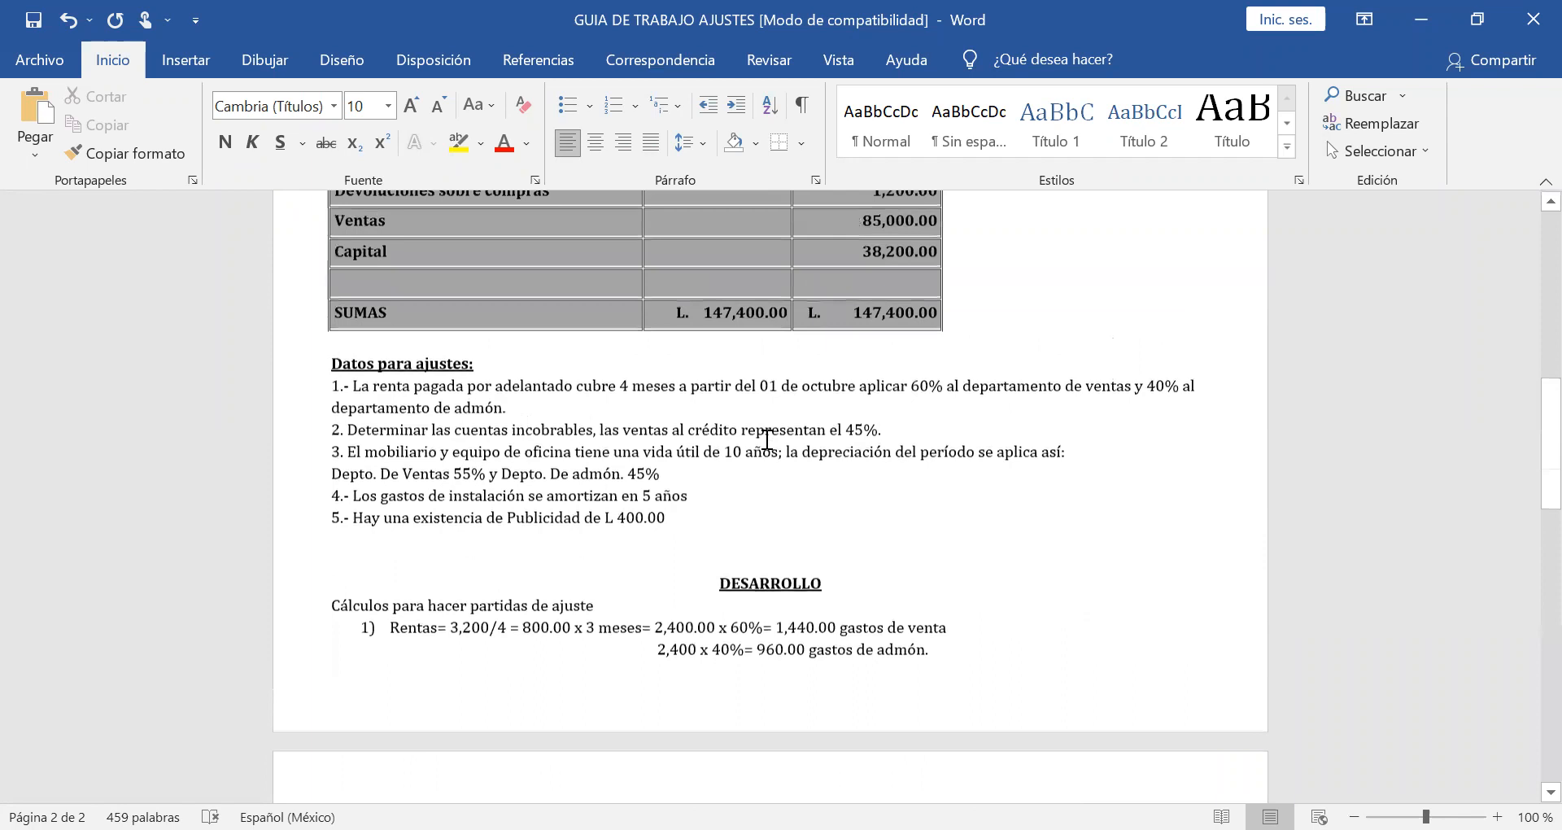
scroll(931, 311, "down", 7)
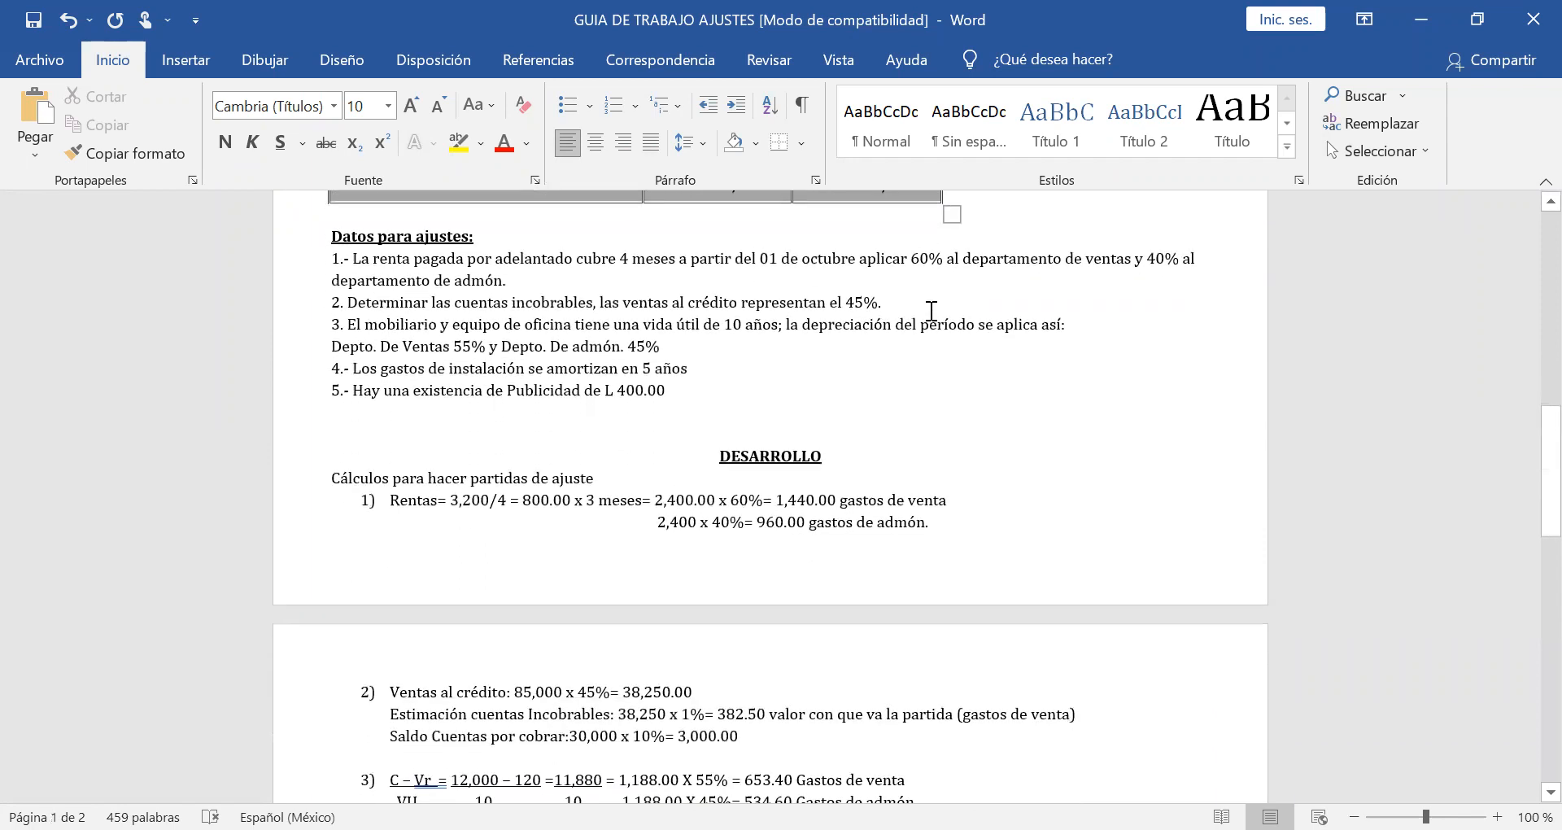
type("38,200 x")
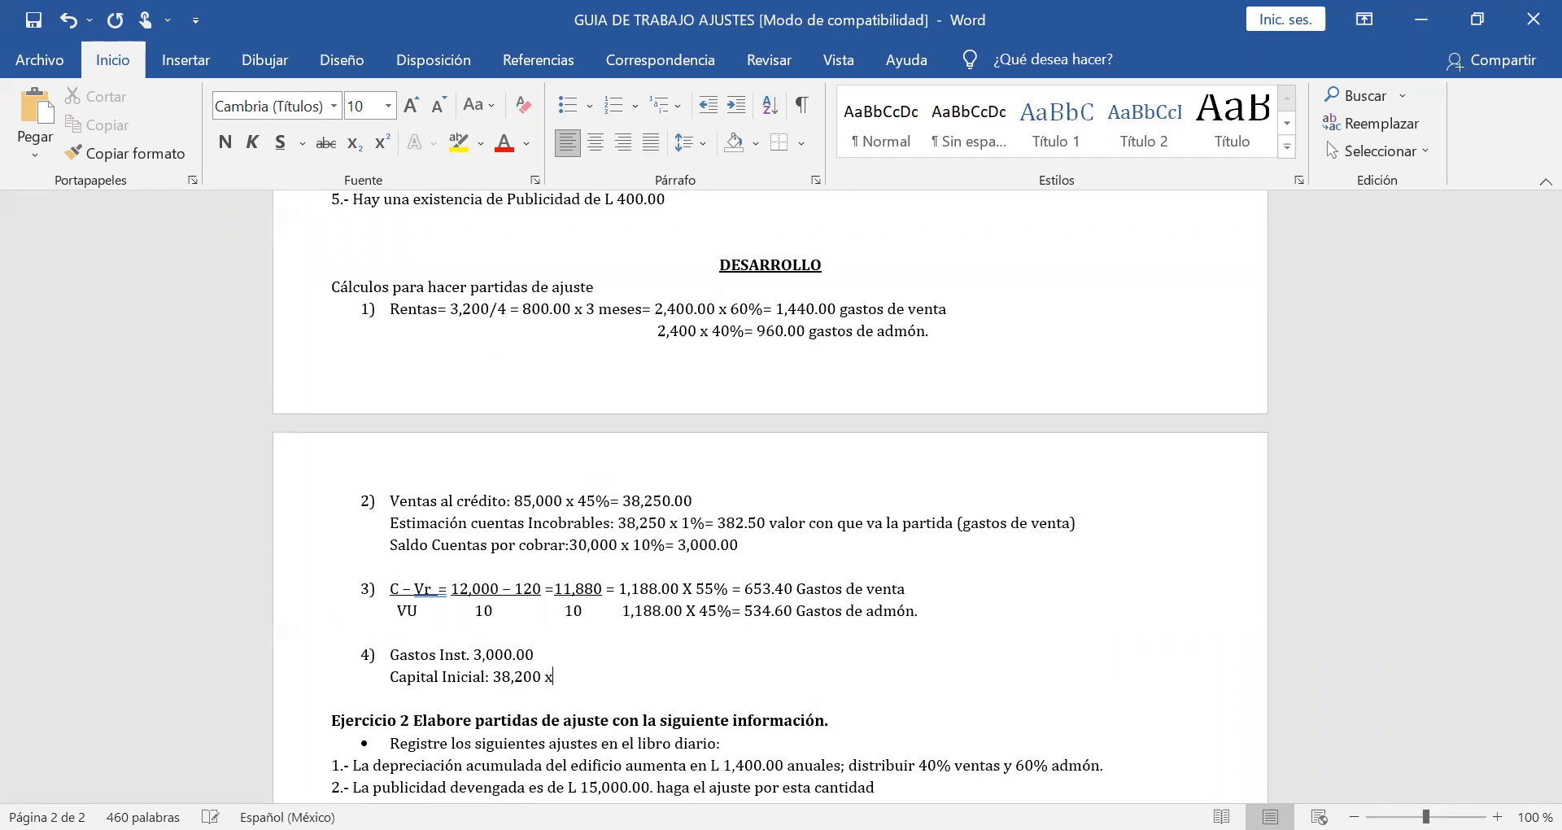
type(" 10%= 3,820.00")
Shift the 3,000.00 amount on the Gastos Inst. line so it lines up above 3,820.00.
left_click(471, 653)
key("Tab")
key("Tab")
key("Tab")
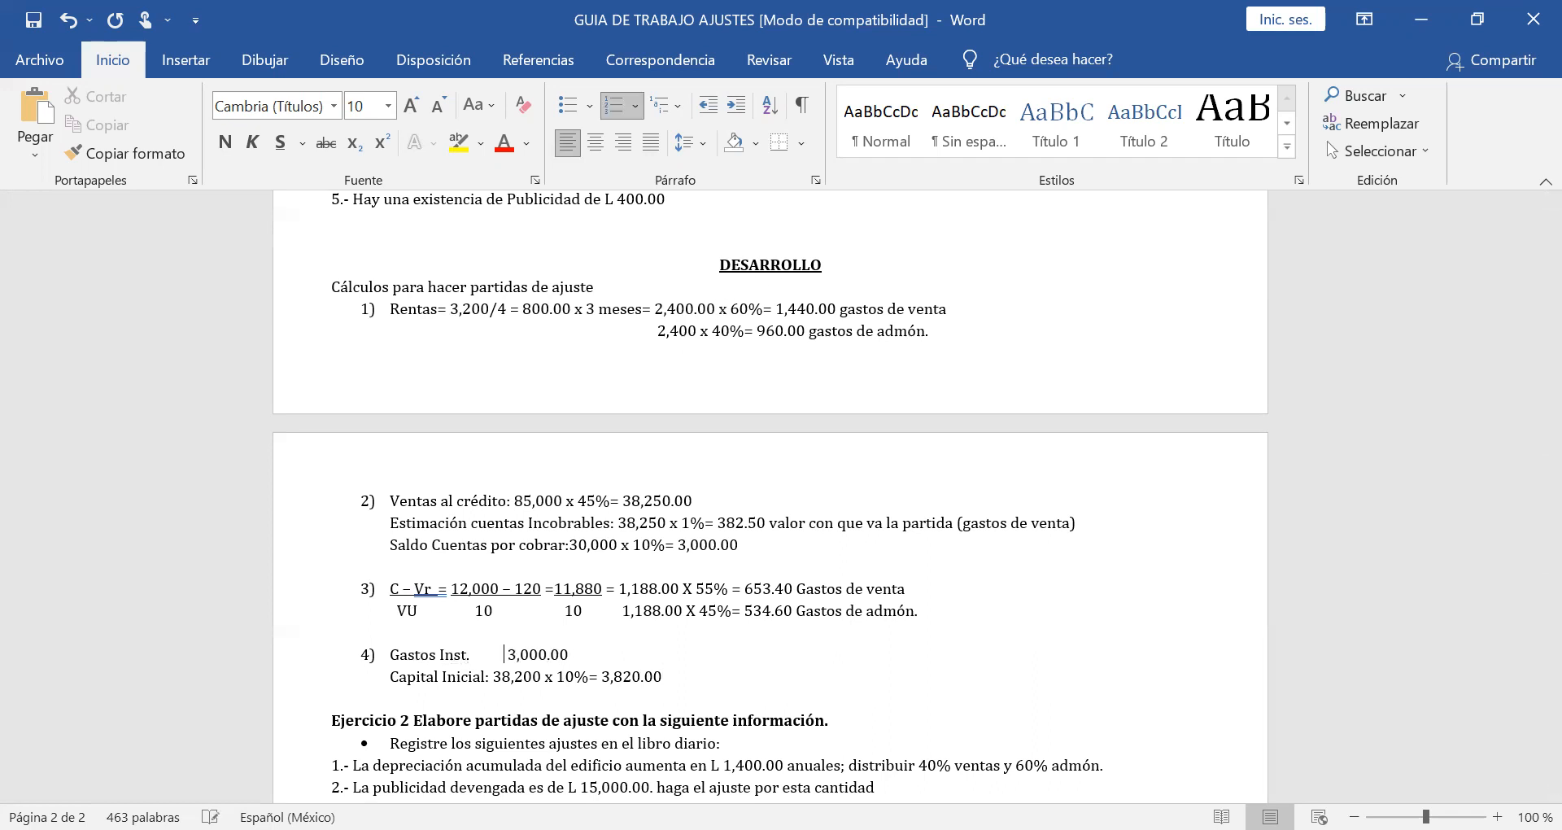
key("Tab")
key("BackSpace")
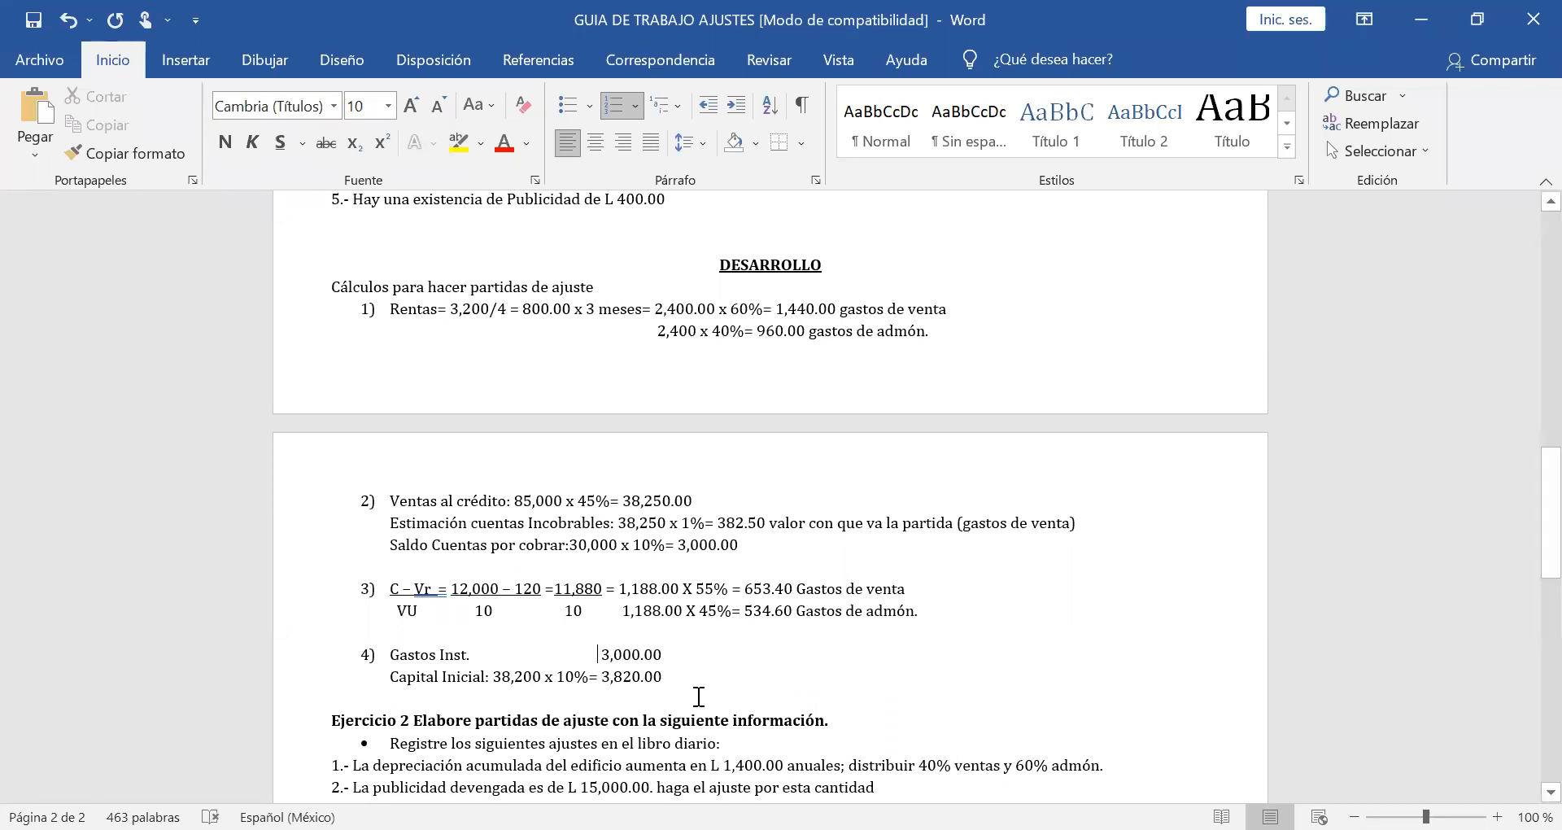
Add the label "Amortización:" one blank line below Capital Inicial, correcting the spelling of "Amortizacion".
scroll(698, 696, "down", 1)
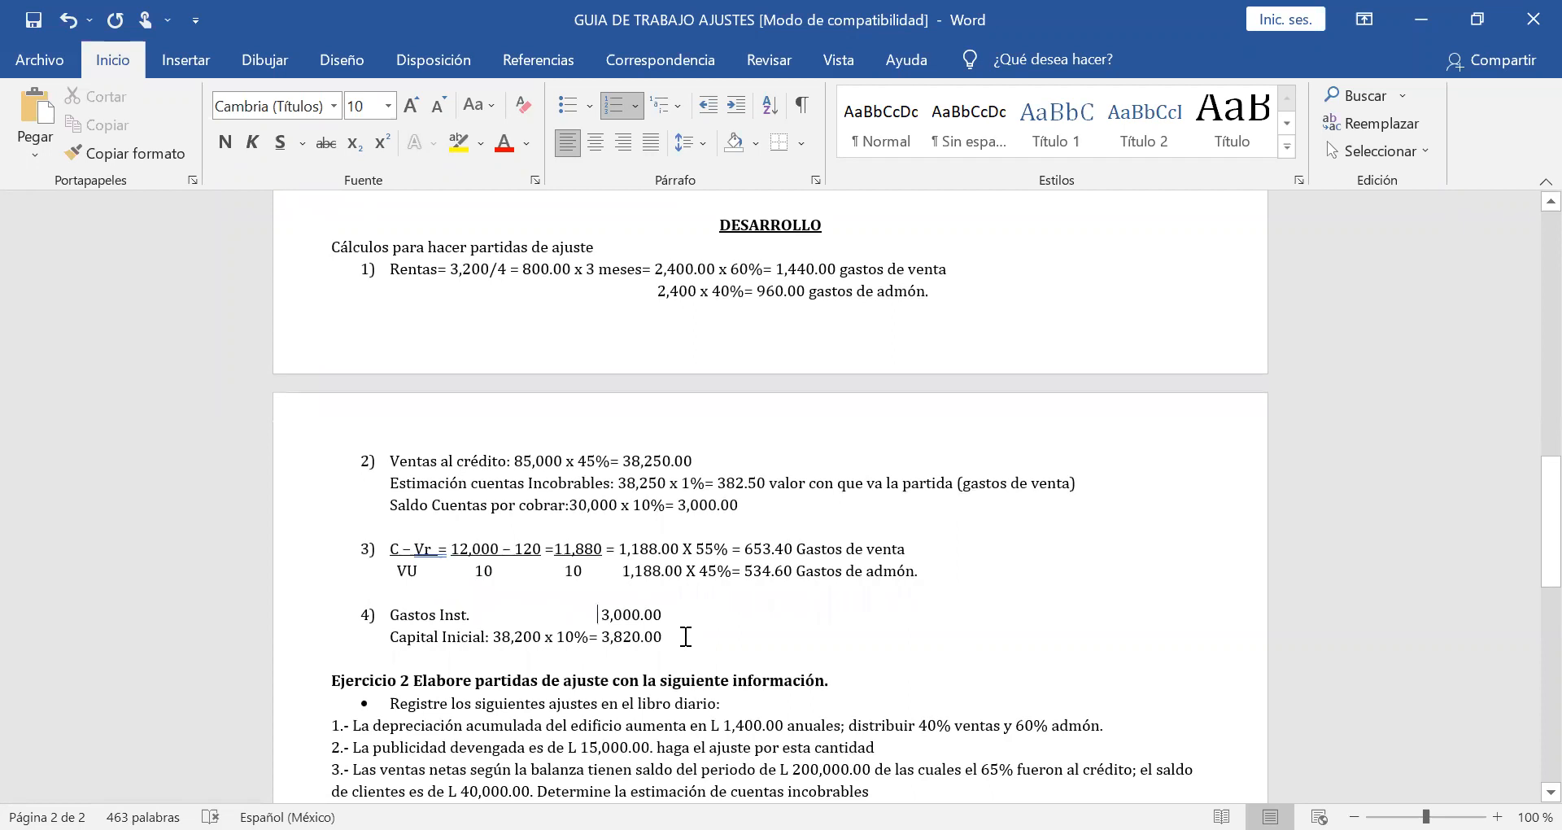
left_click(685, 636)
key("Return")
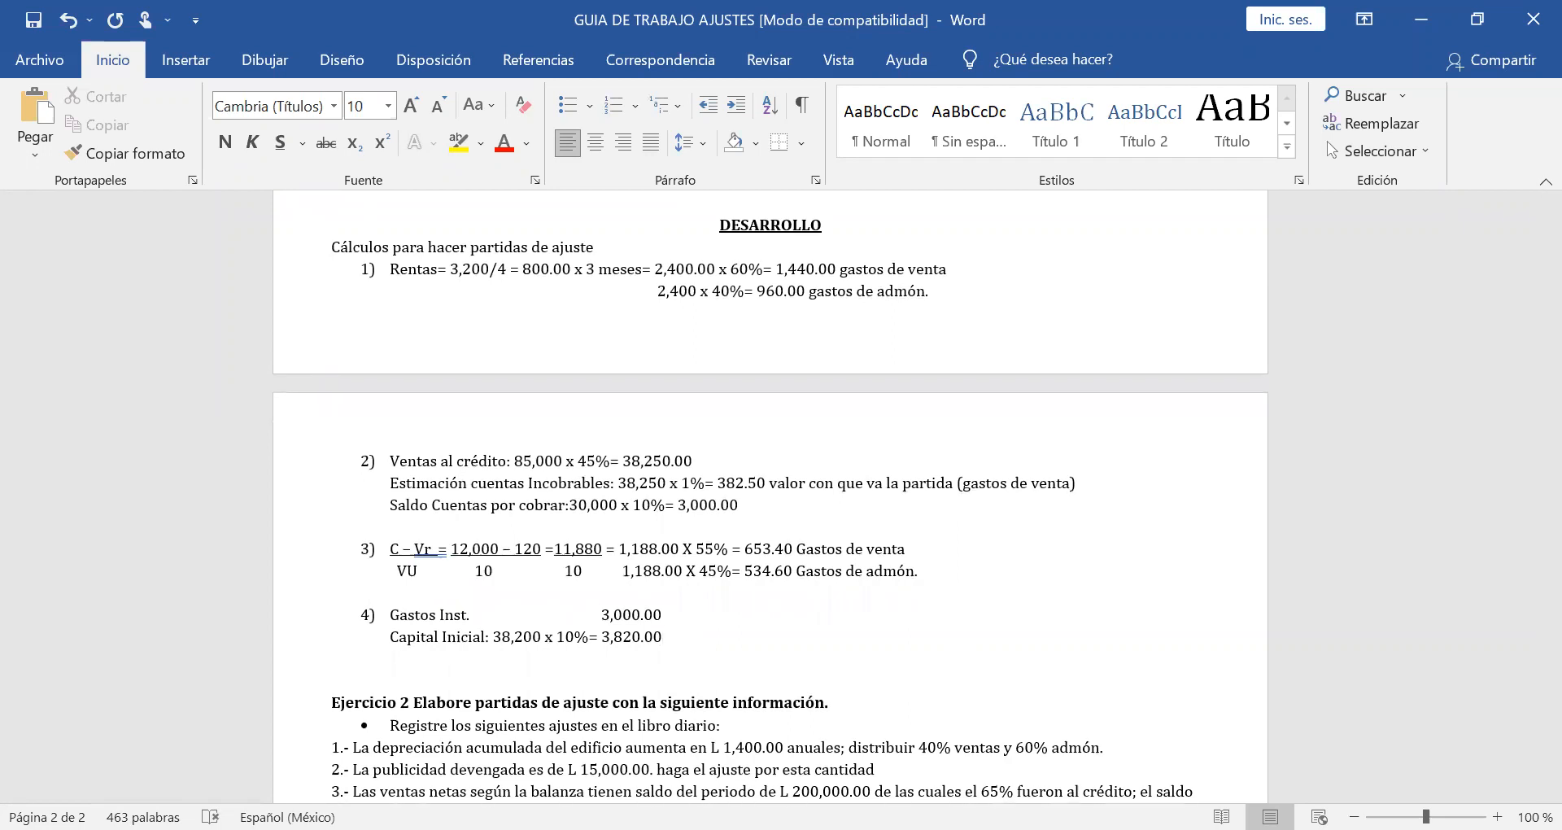
key("Return")
type("Amorti")
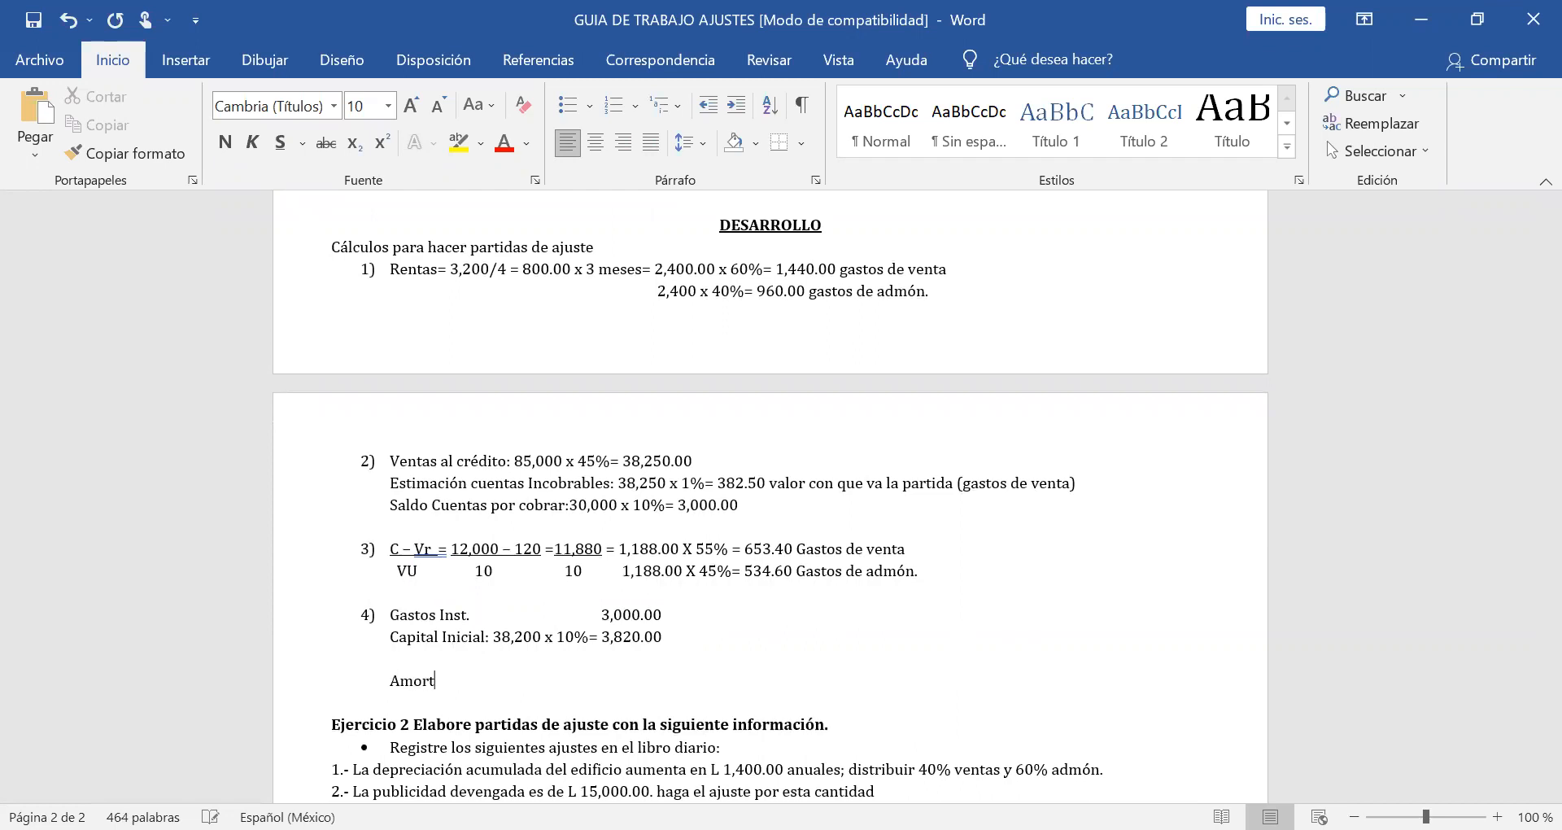
type("ion:")
right_click(455, 679)
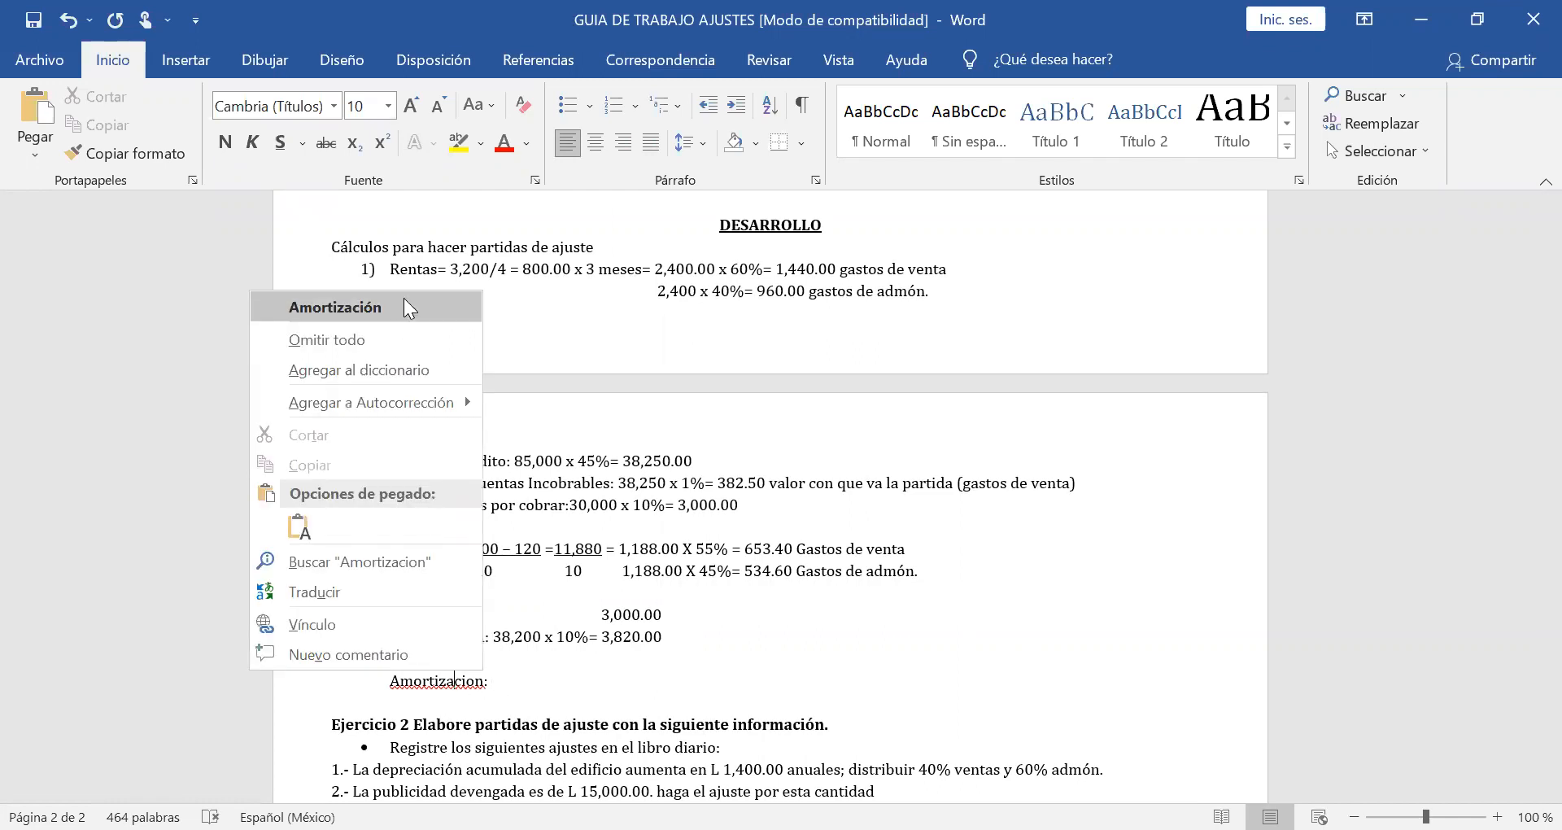
left_click(403, 307)
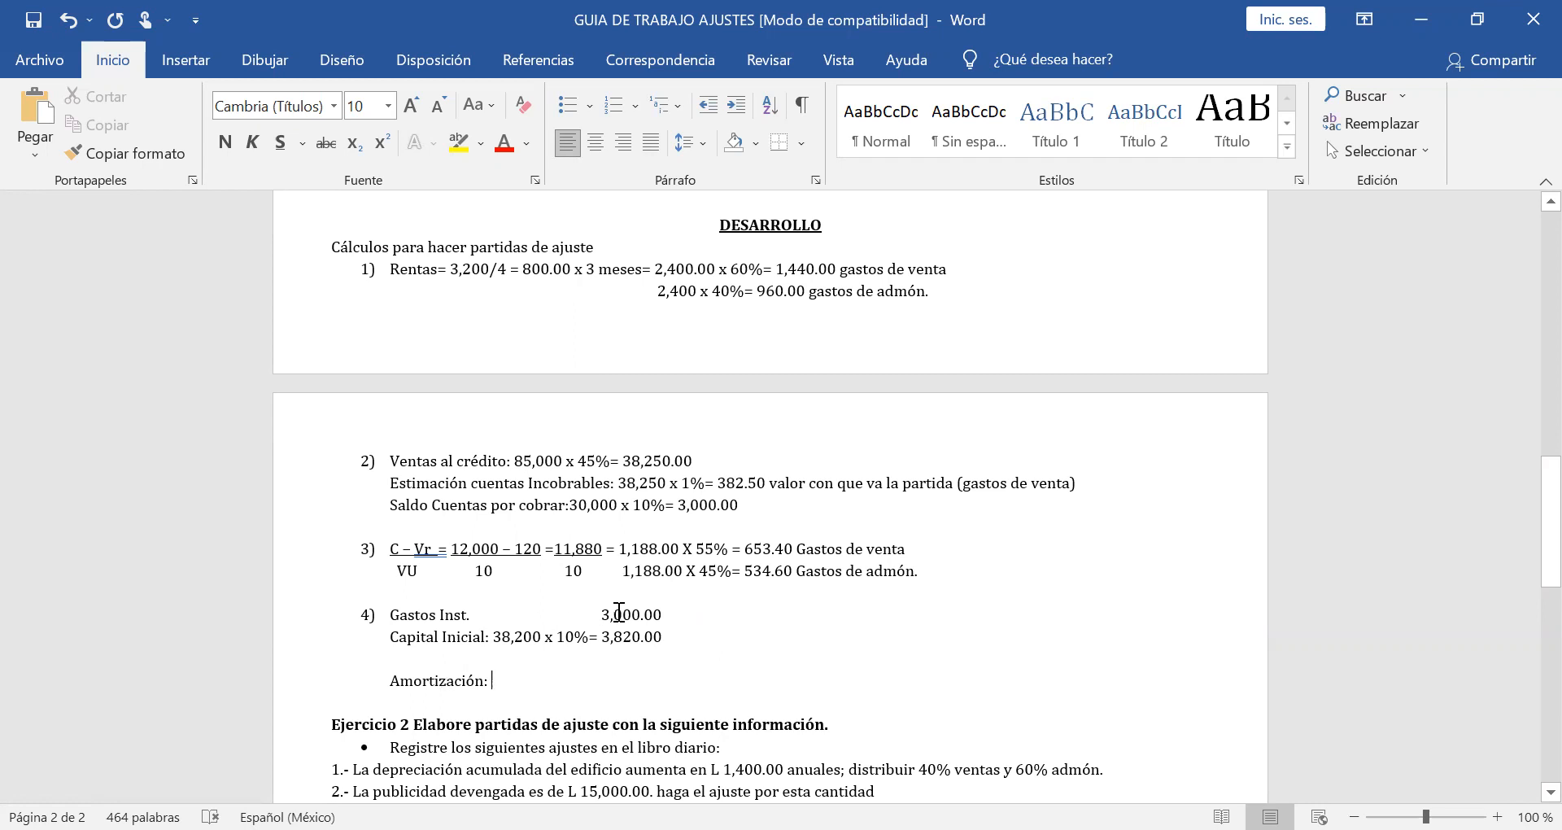
left_click_drag(663, 635, 601, 636)
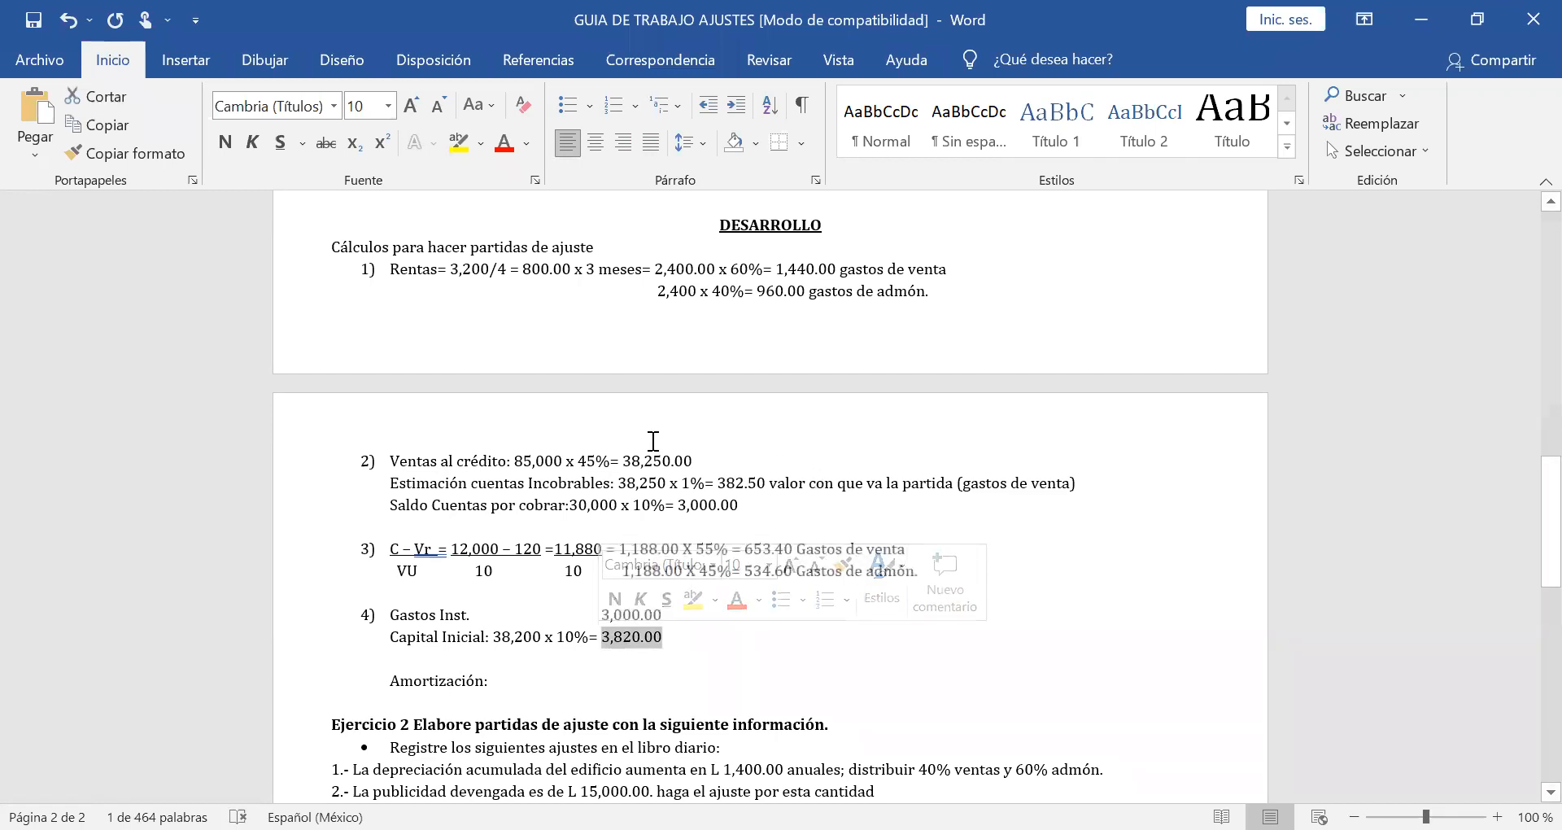
key("alt+Tab")
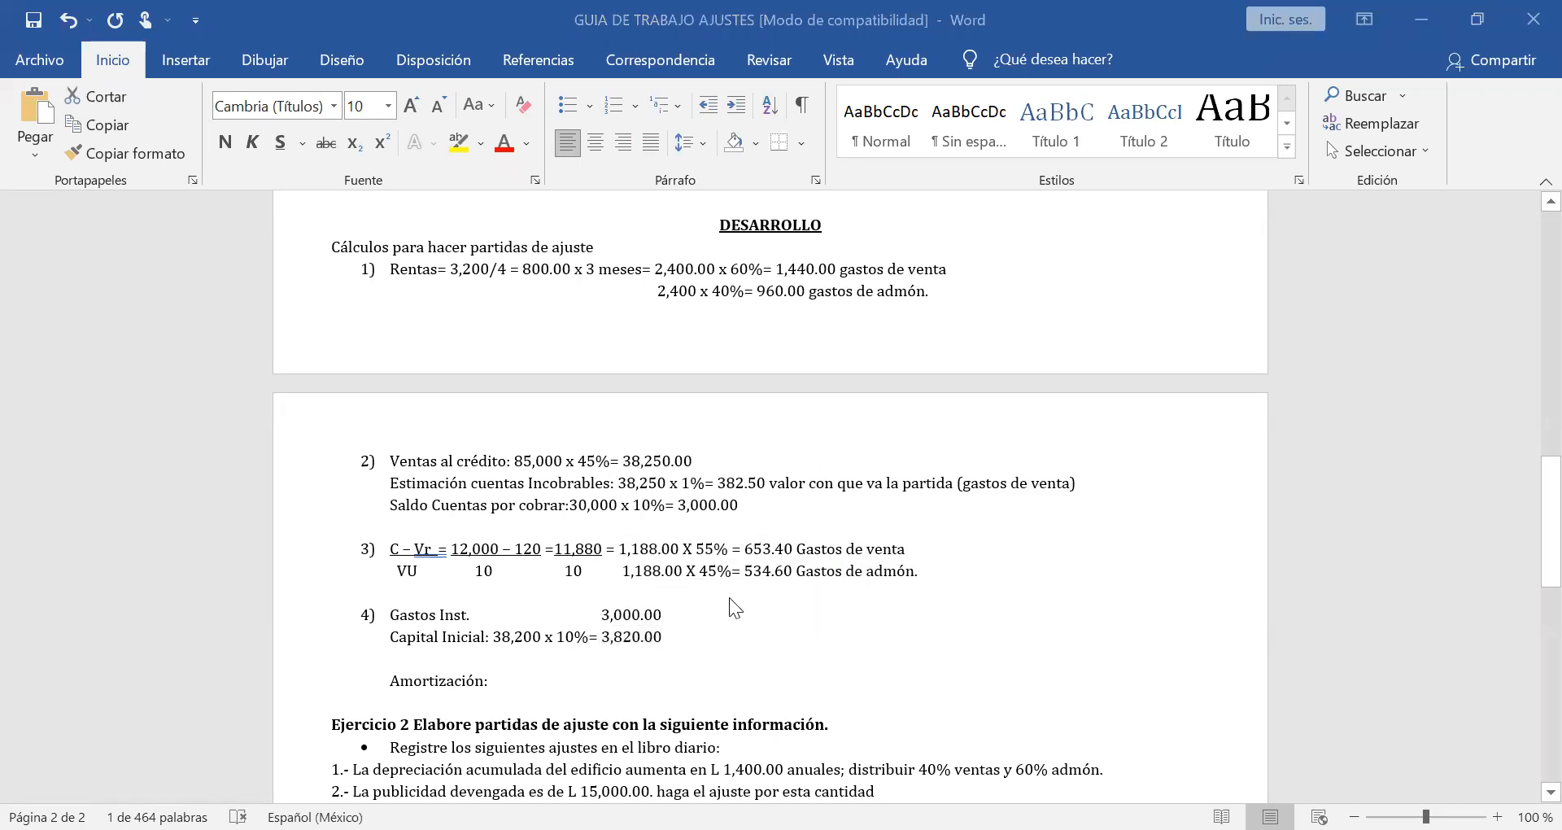
key("alt+Tab")
left_click(662, 614)
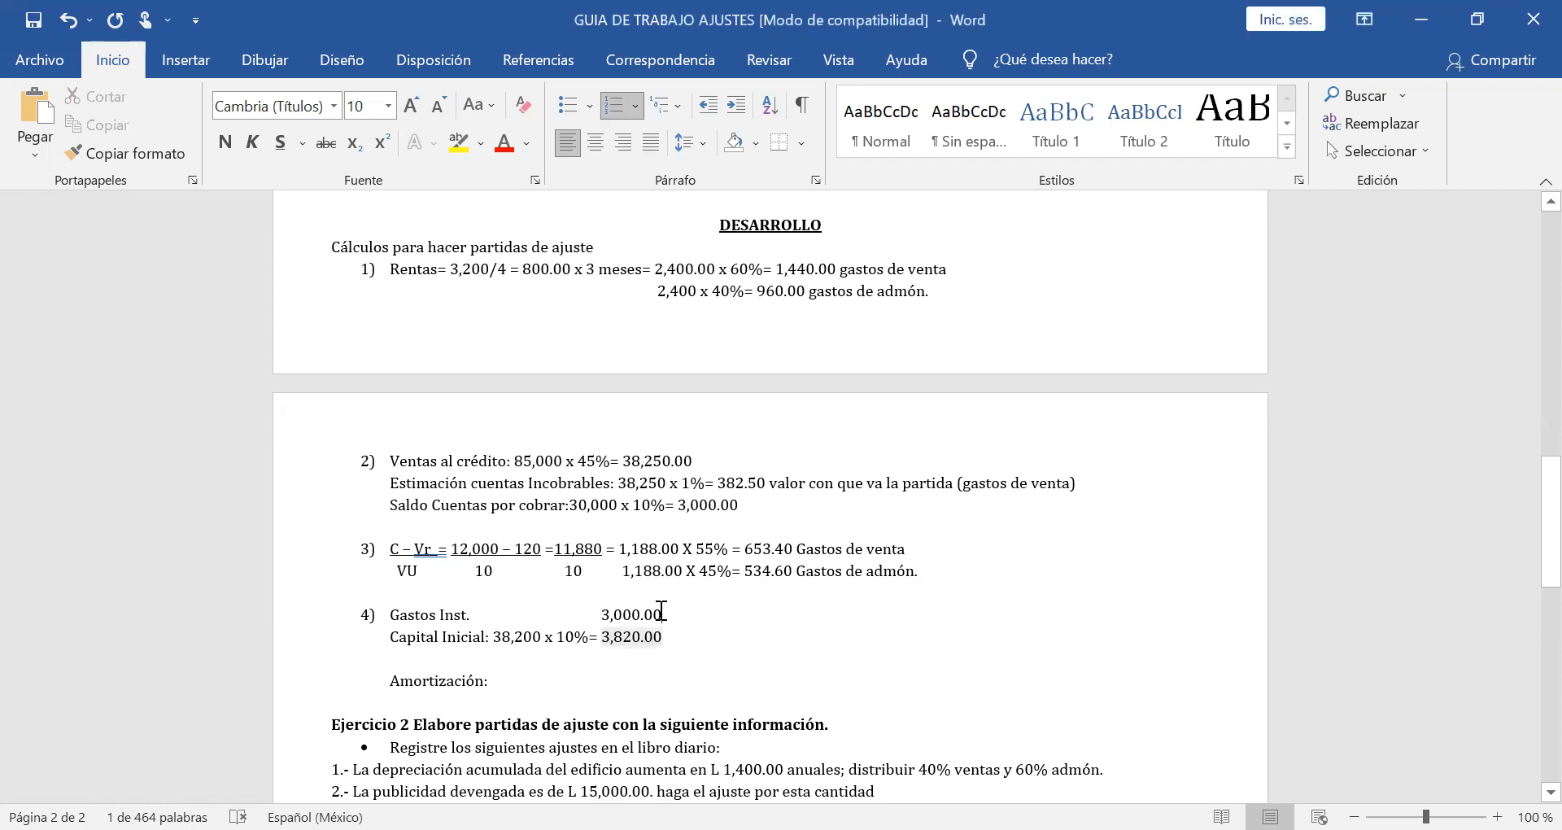
left_click_drag(662, 613, 587, 603)
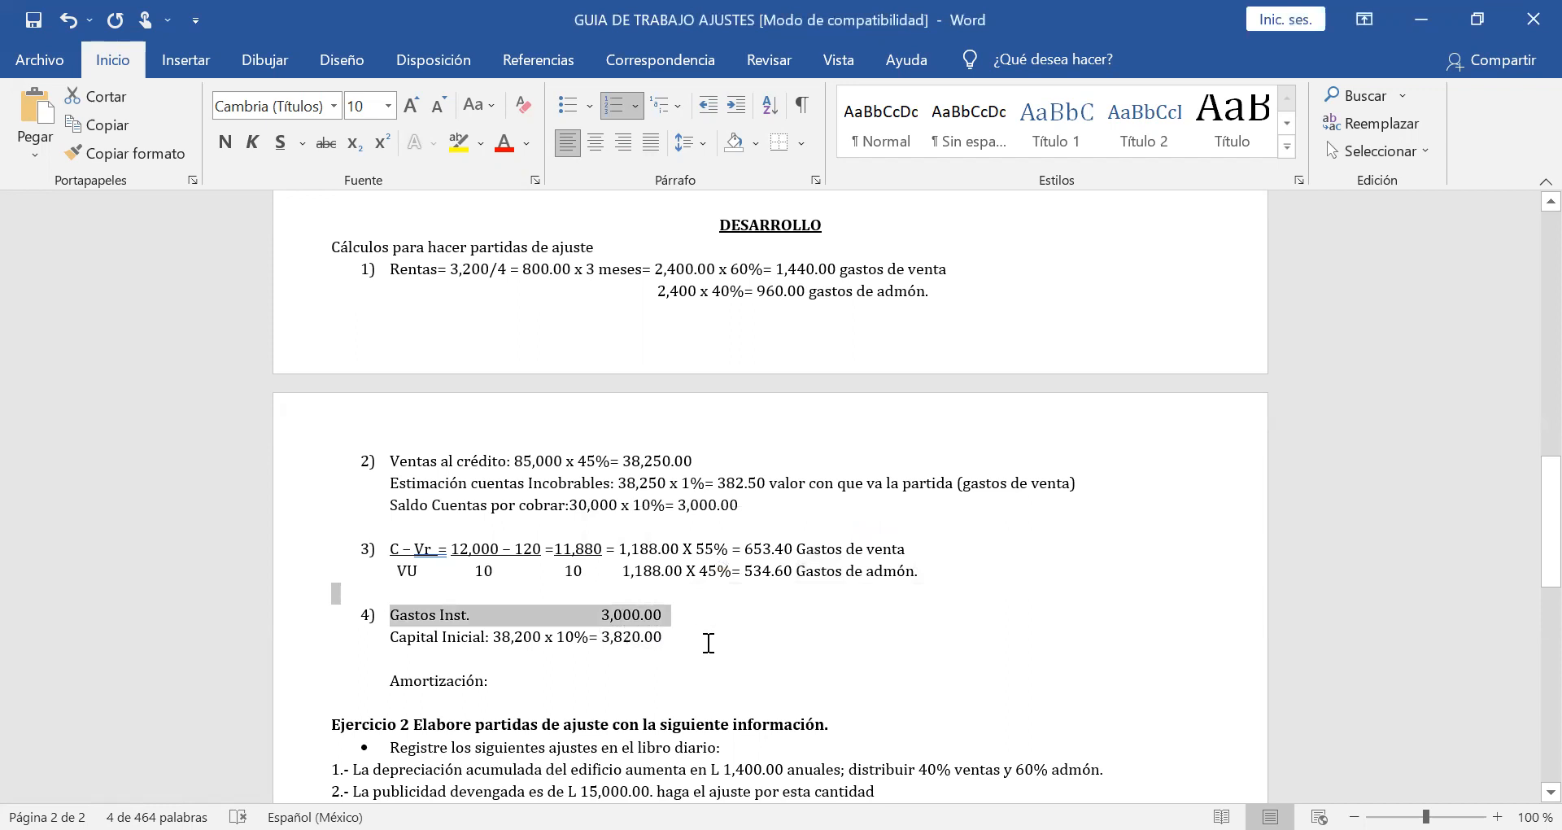
Enter the calculation "3,000/5=" after the Amortización label in item 4.
left_click(511, 683)
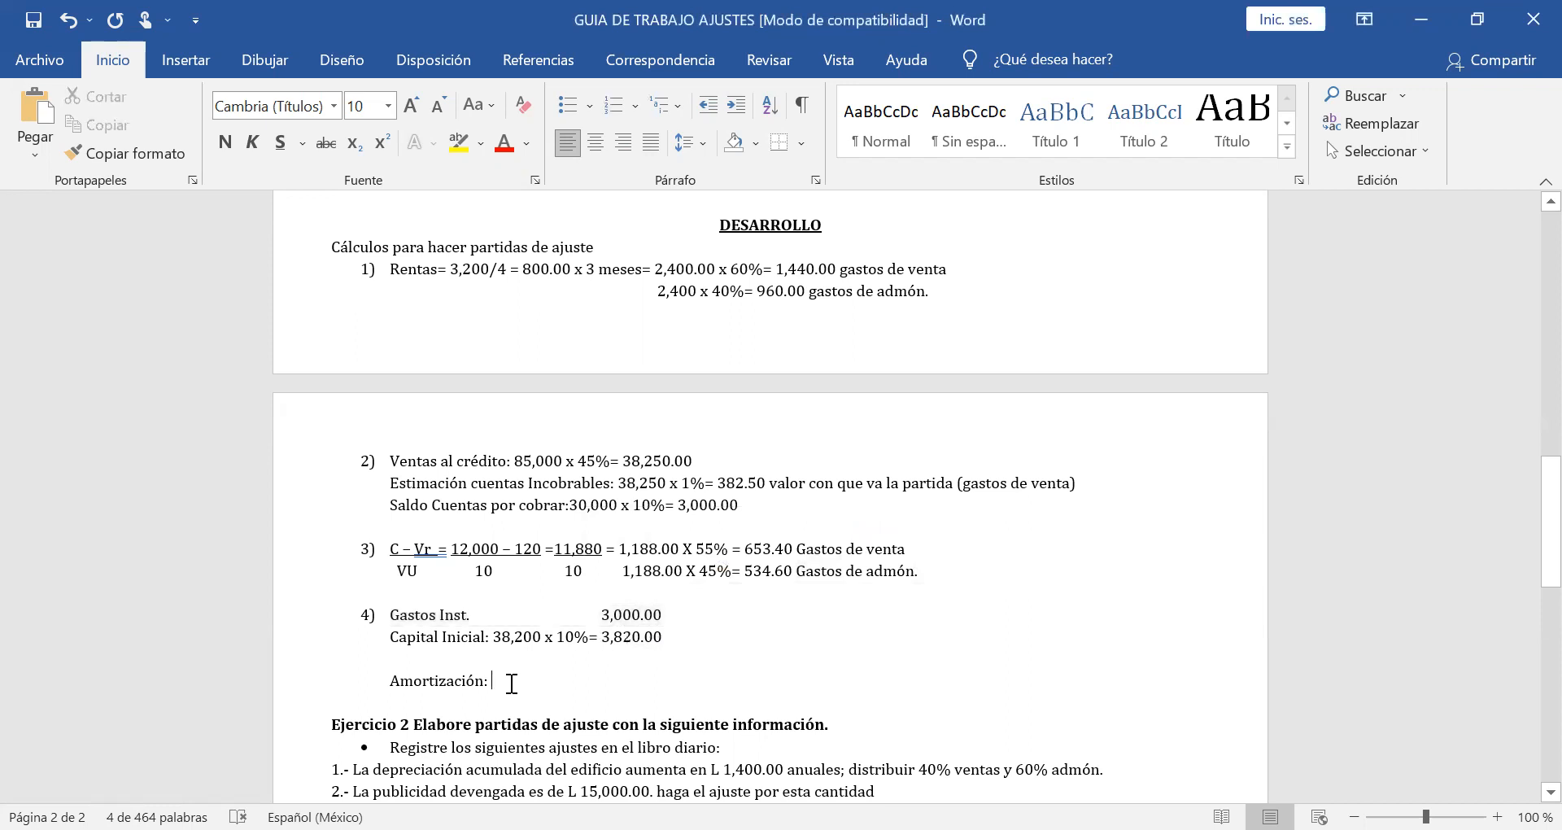
type("3,")
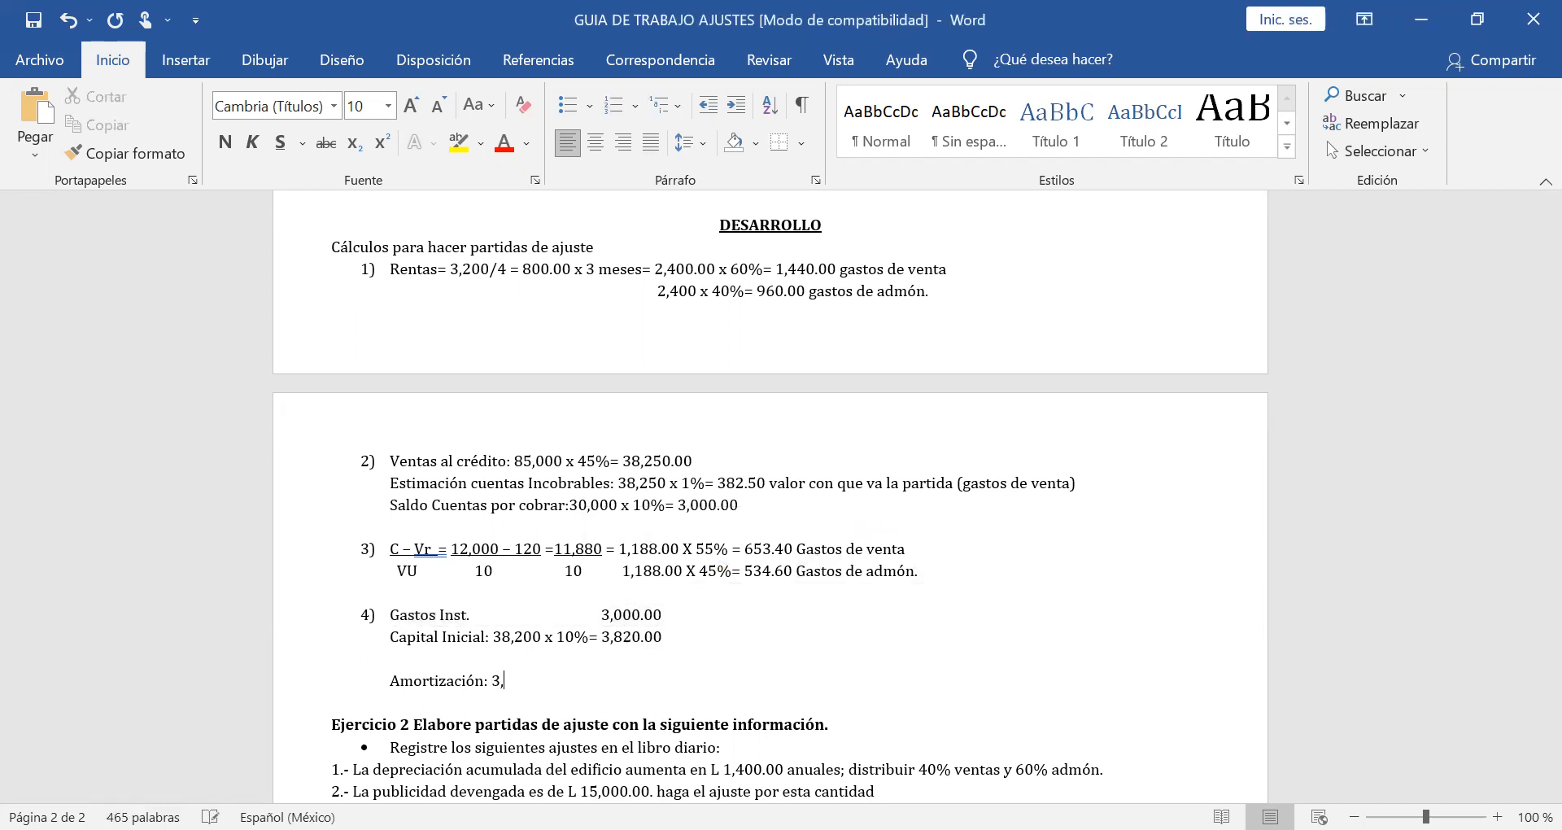
type("000/5=")
Check the amortization period in the adjustment data and enter 600.00 as the result on the Amortización line.
scroll(631, 614, "up", 5)
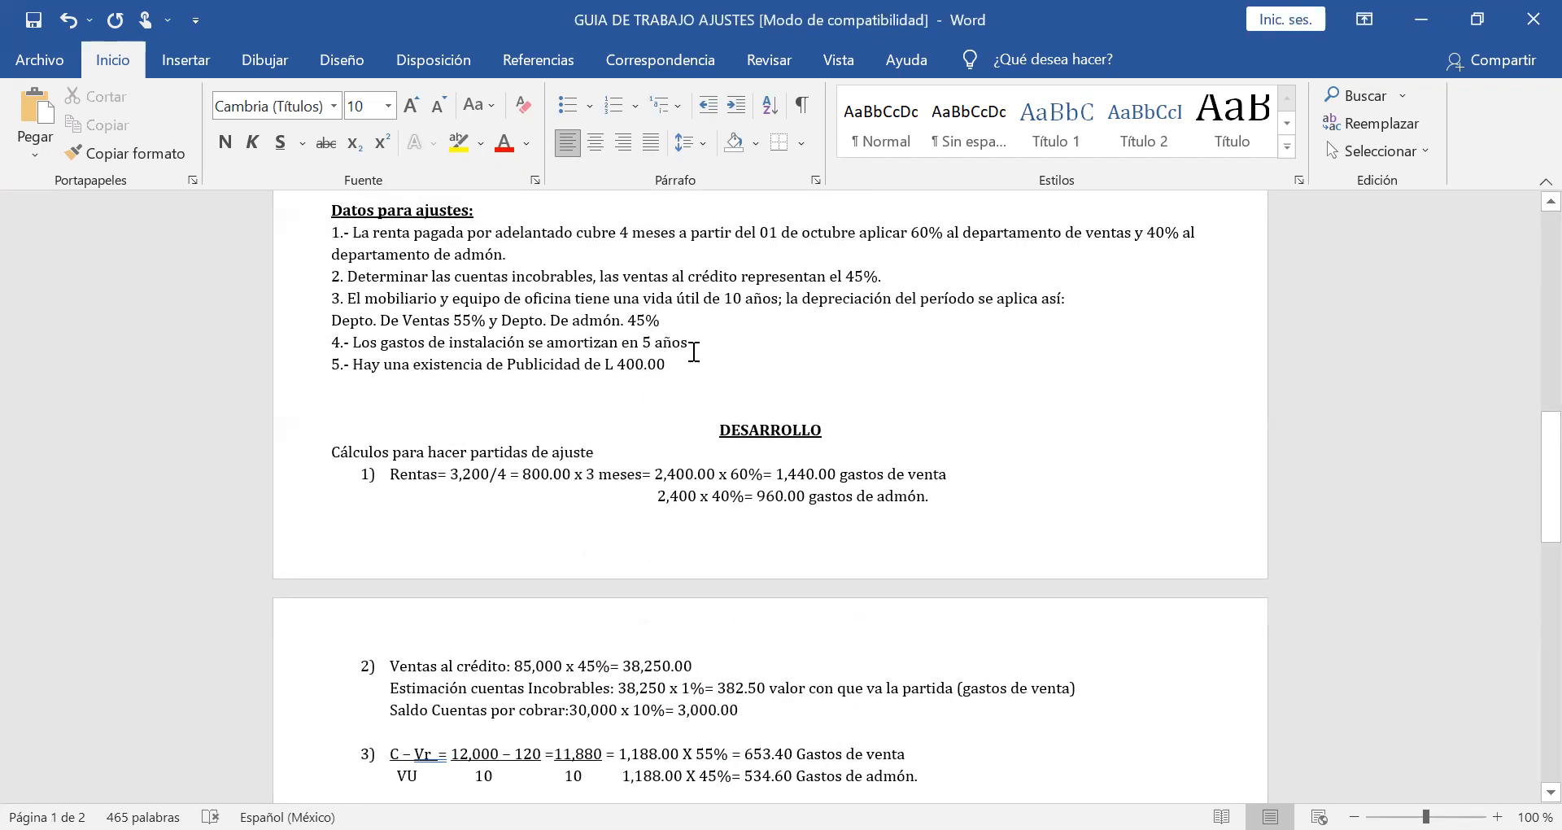
scroll(693, 351, "down", 2)
scroll(693, 351, "down", 3)
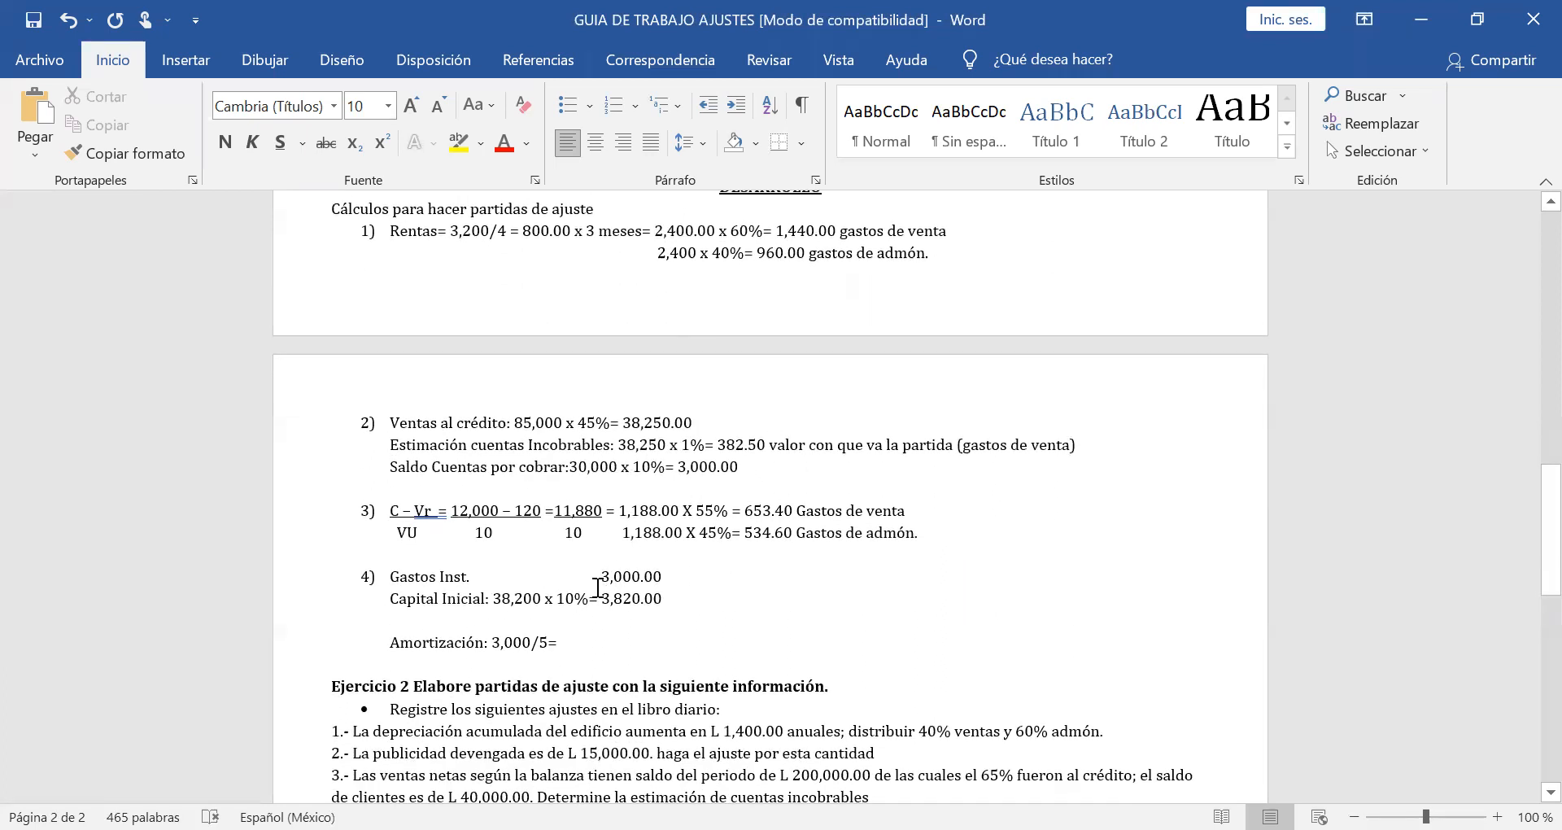
left_click(598, 643)
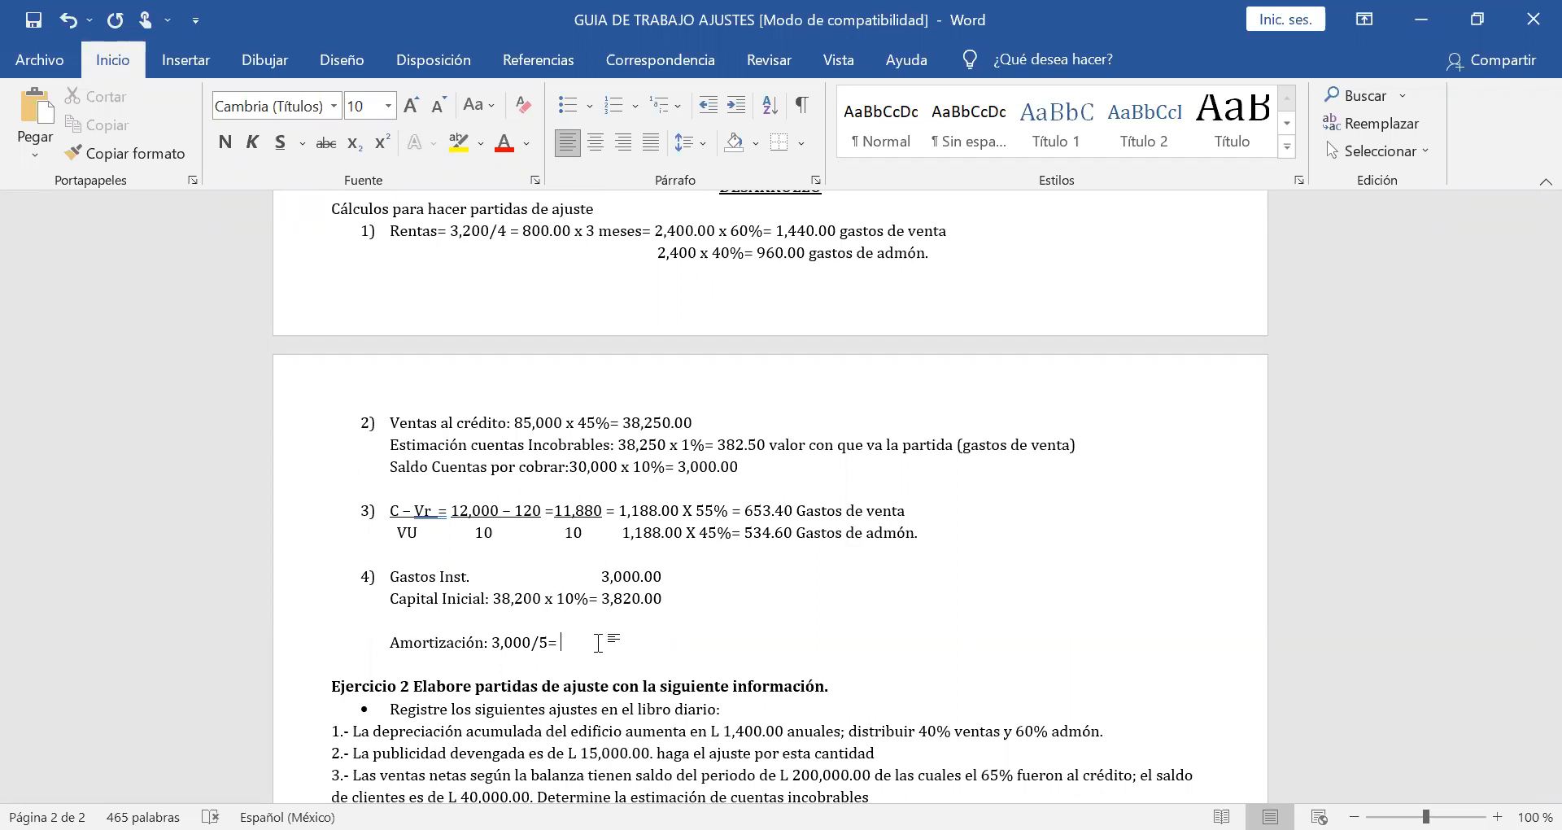
type("600.00")
Append "gastos de administración" after 600.00, correcting the accent in "administración" with the spelling suggestion.
type("gastos de adm")
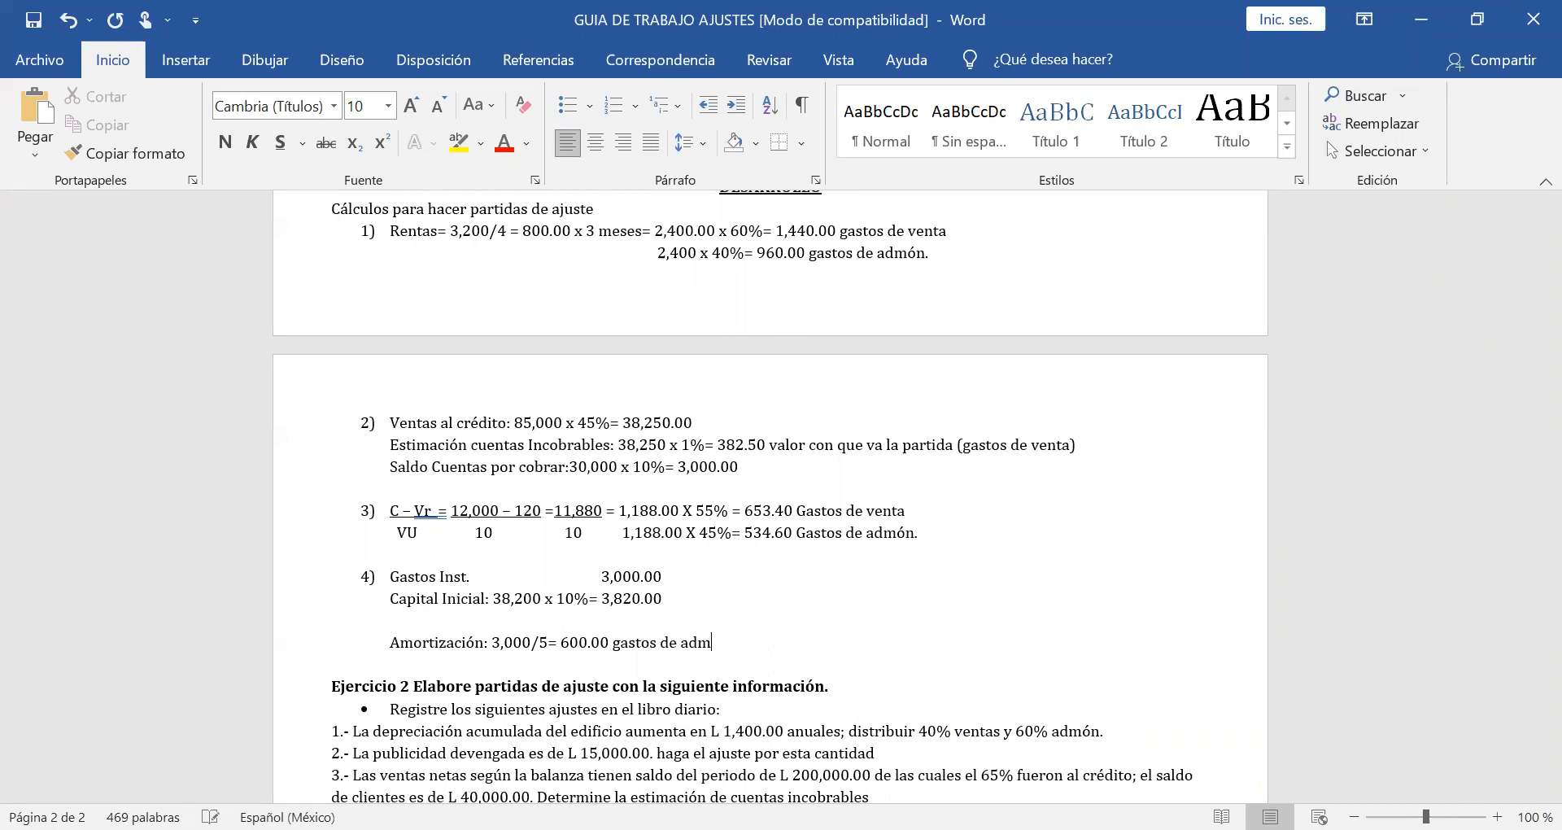
type("inistraciòn")
right_click(697, 642)
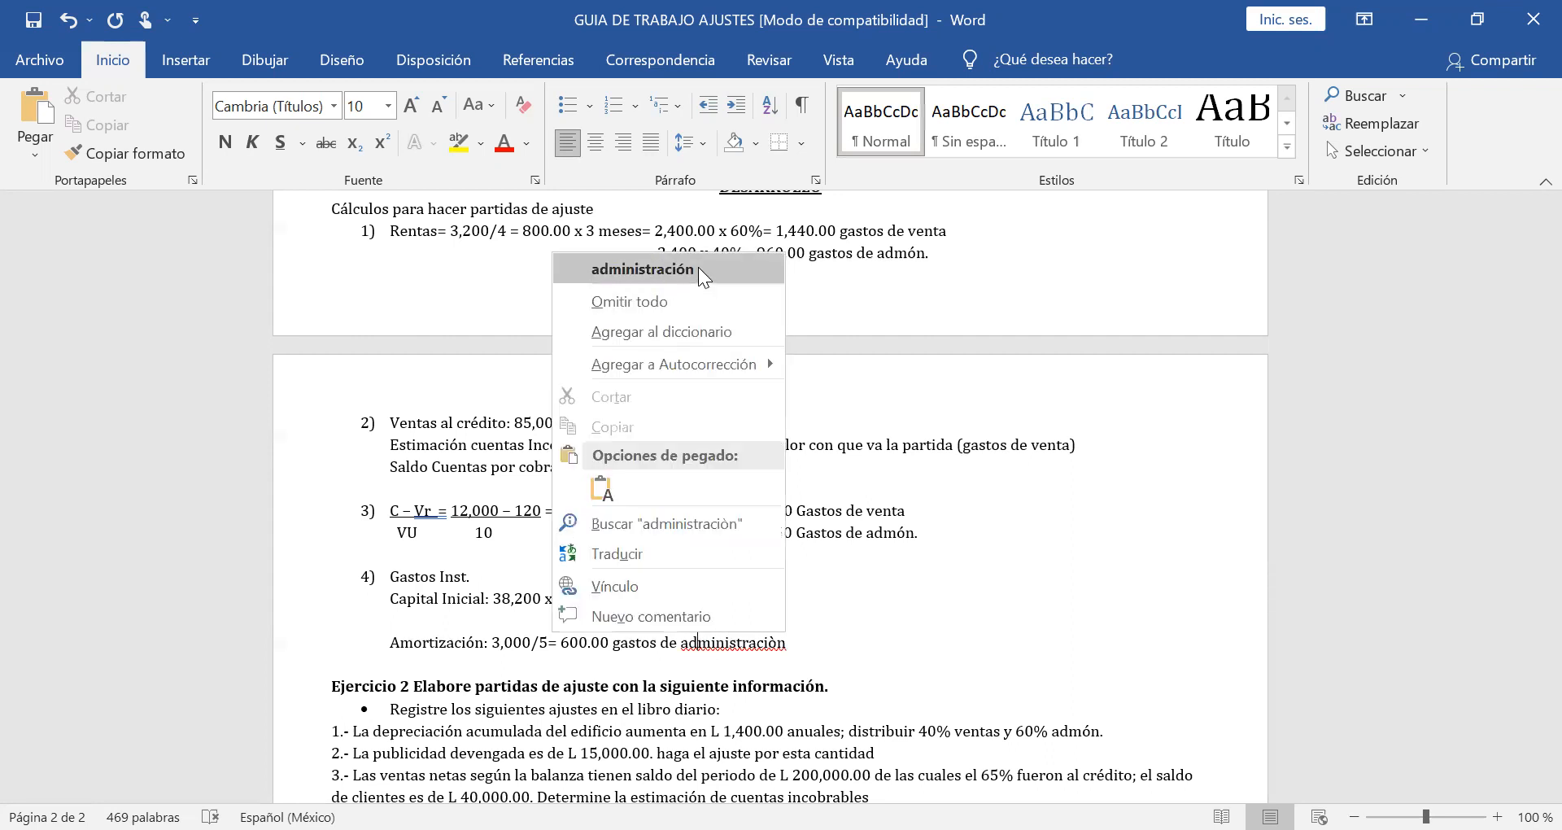
left_click(698, 269)
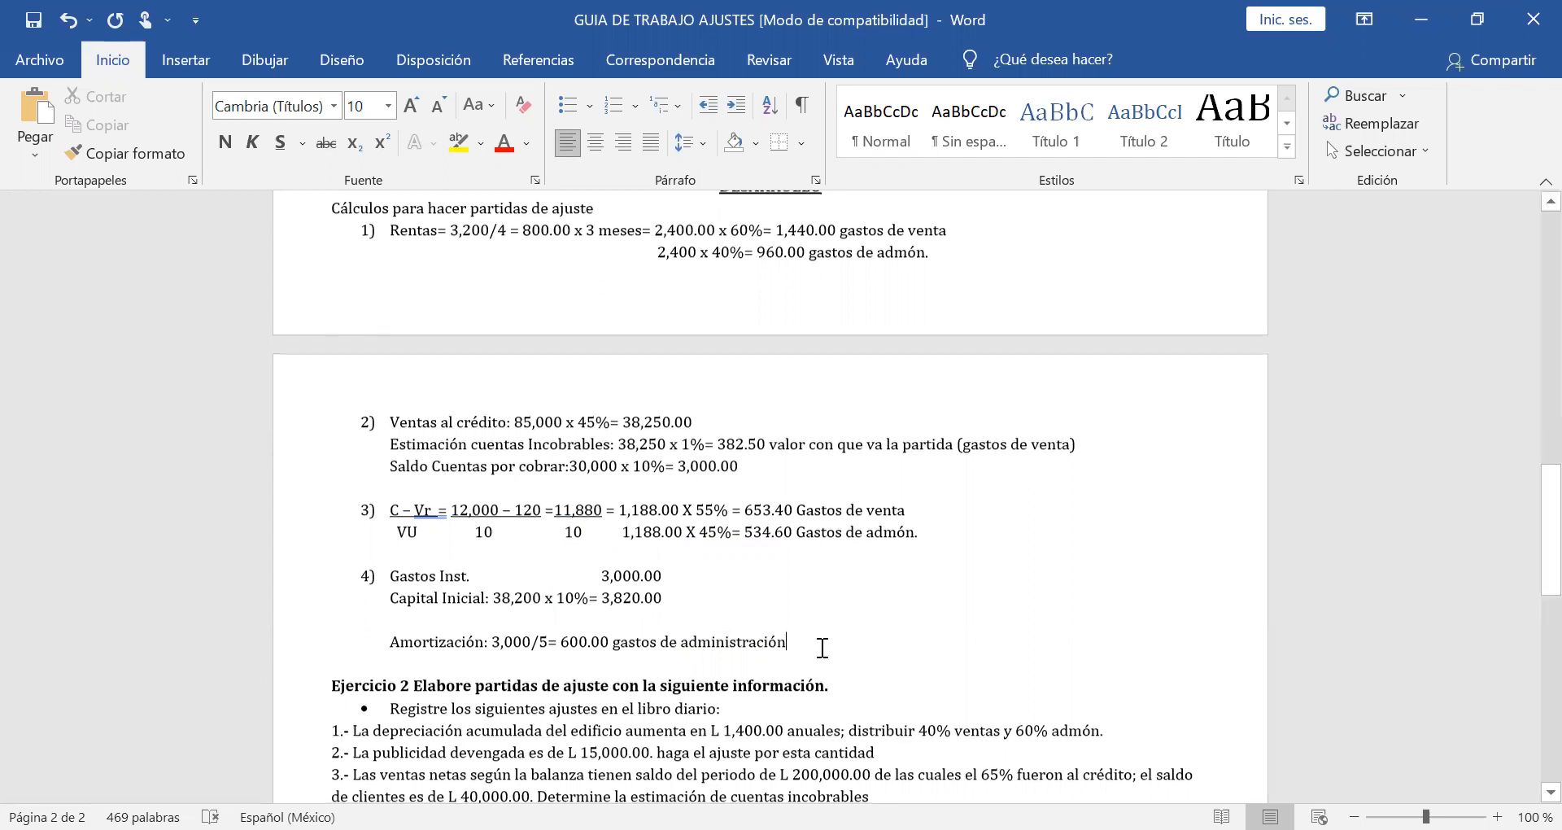
scroll(819, 648, "down", 1)
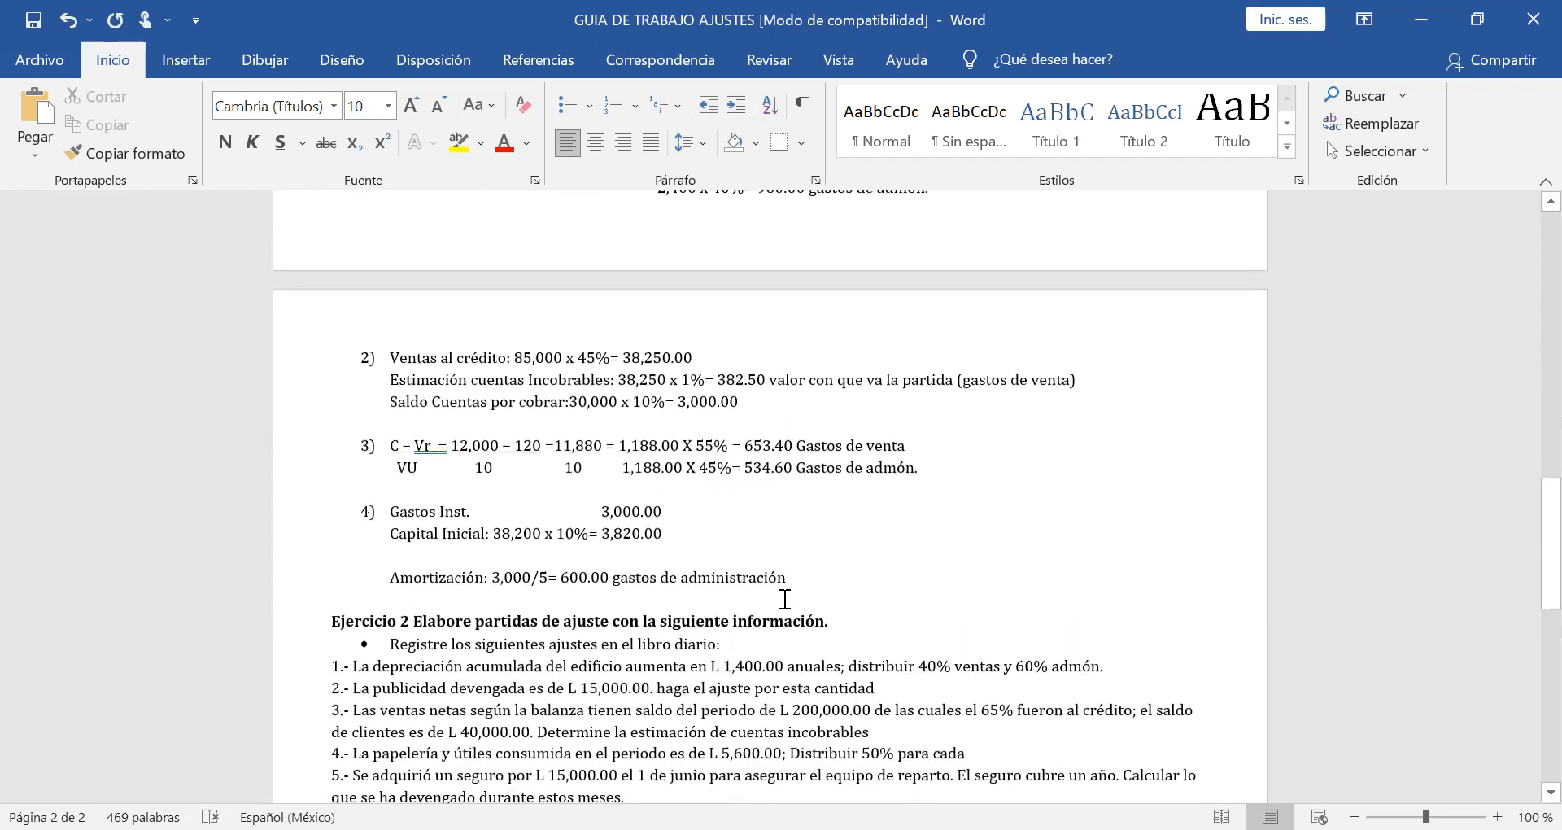
scroll(785, 599, "down", 1)
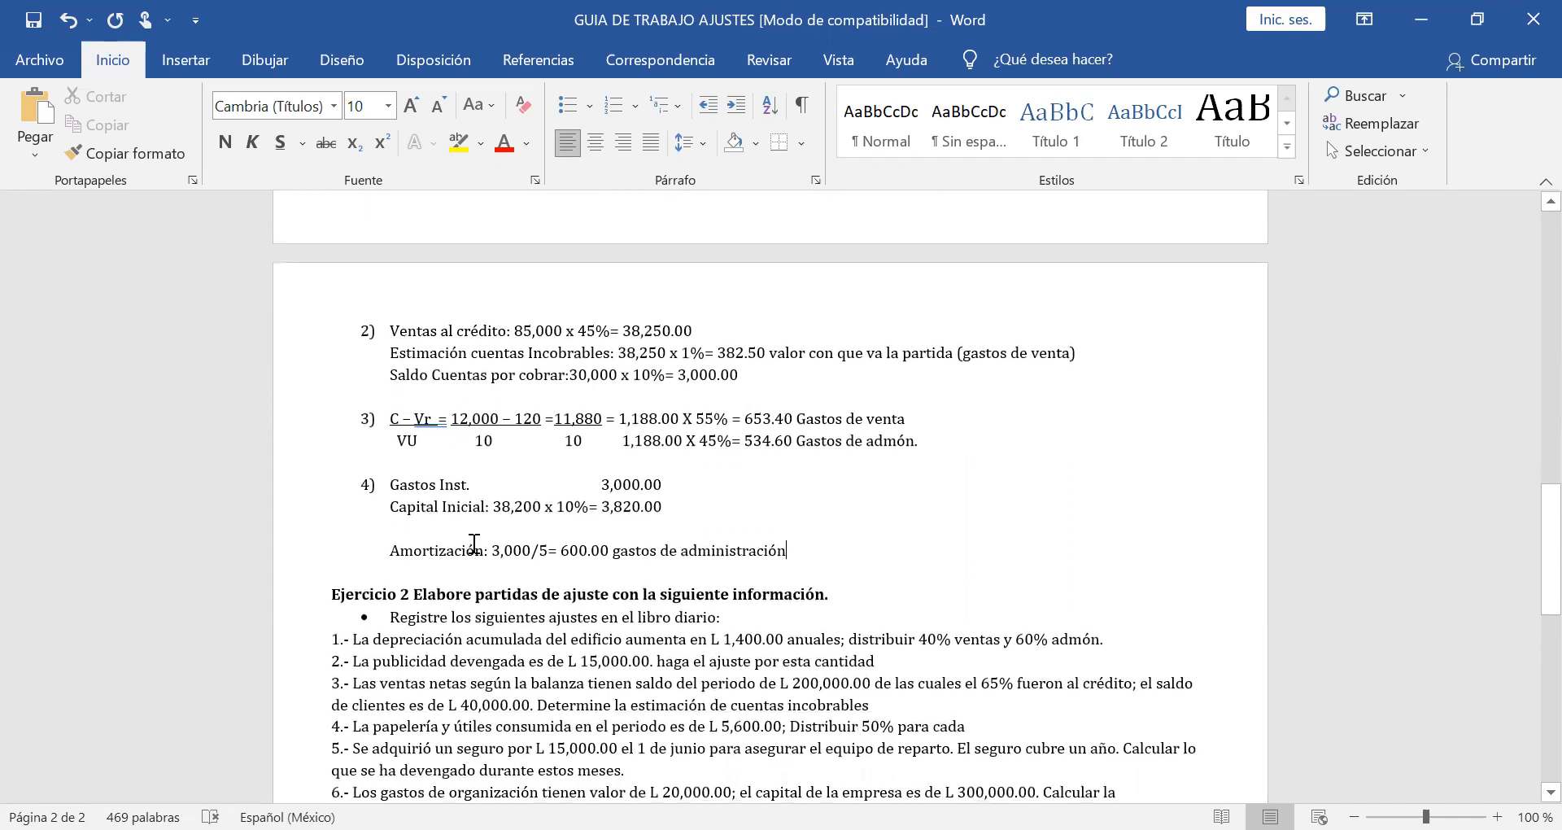
left_click_drag(483, 550, 392, 540)
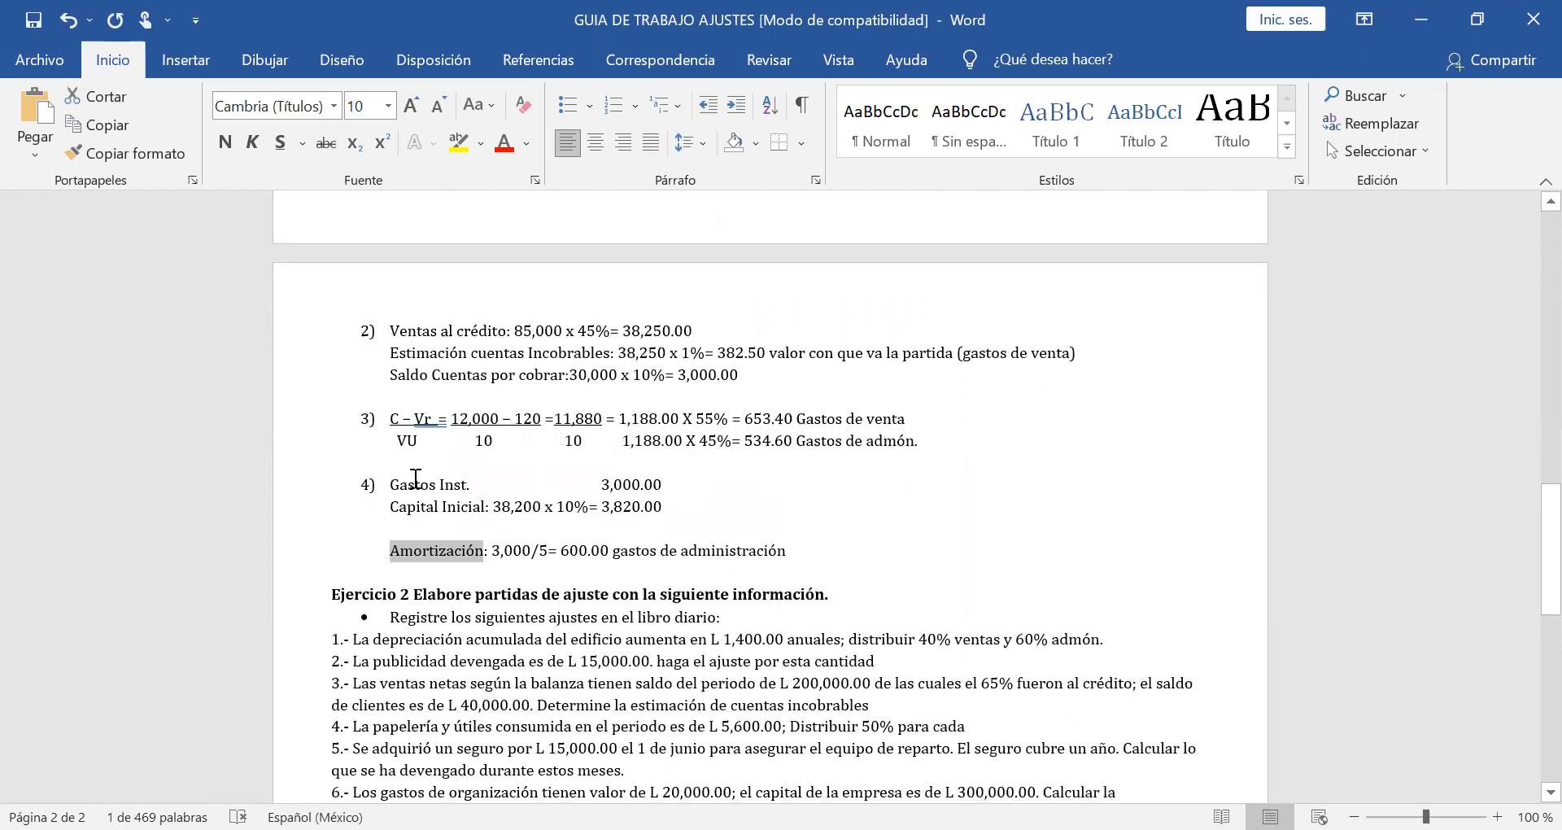
left_click(483, 485)
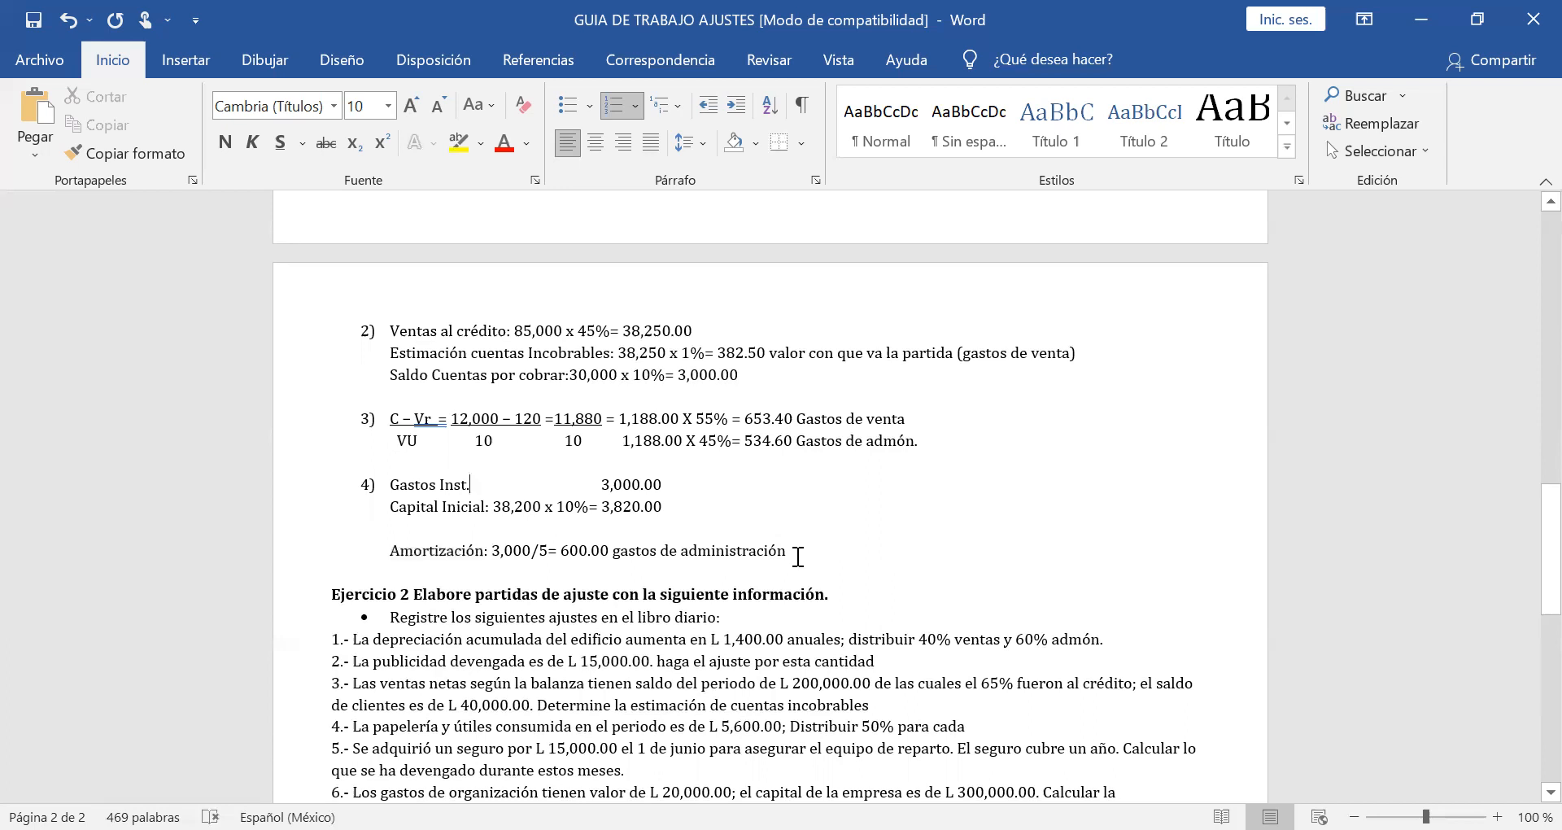
Review the trial balance accounts and the adjustment data, reading point 5 about the advertising stock.
scroll(798, 557, "up", 4)
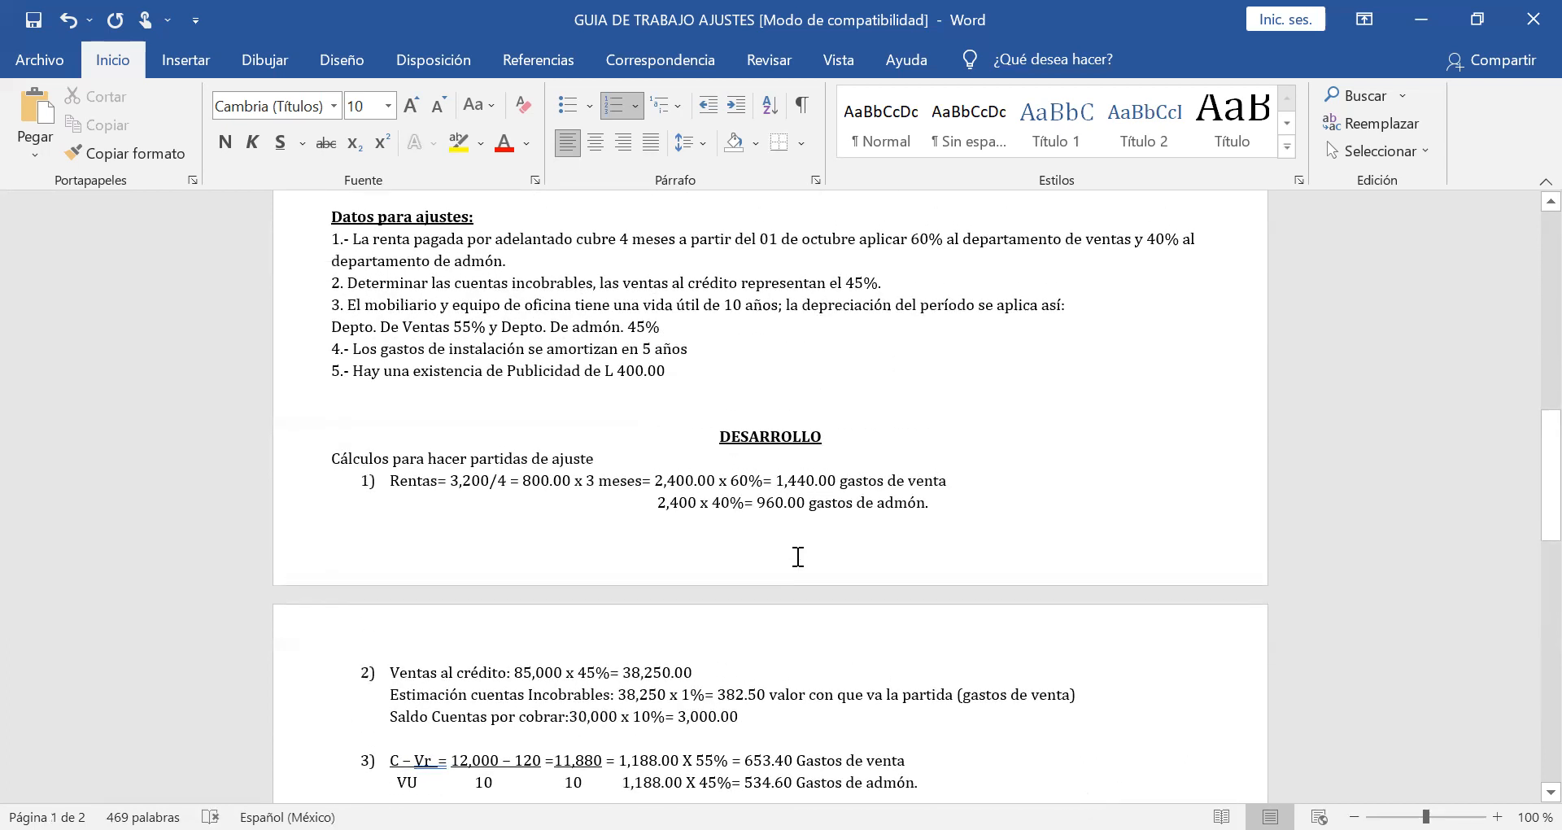
scroll(798, 556, "down", 1)
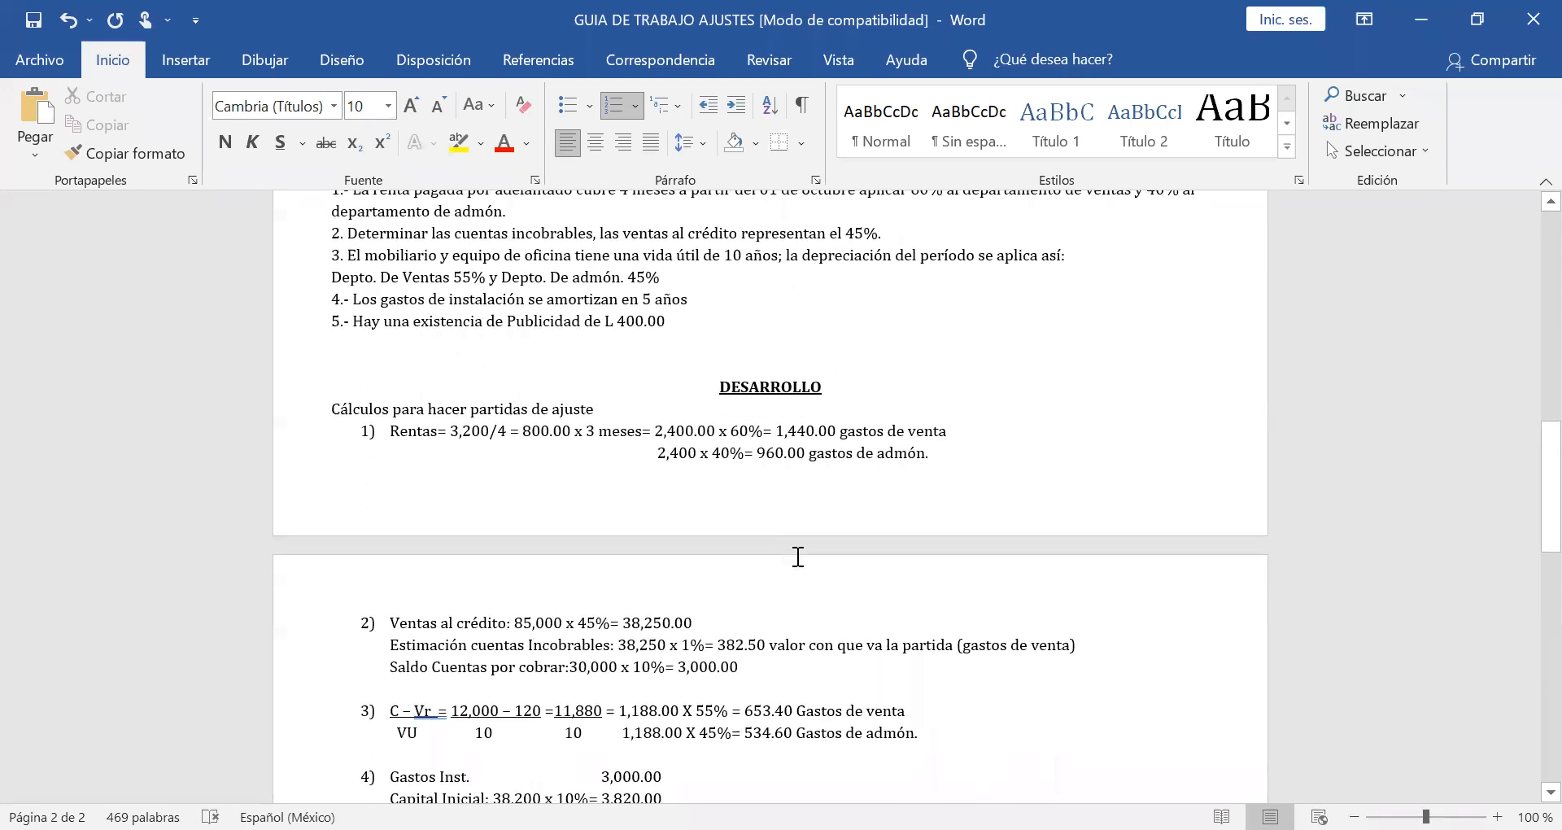
scroll(798, 556, "up", 1)
scroll(630, 384, "up", 4)
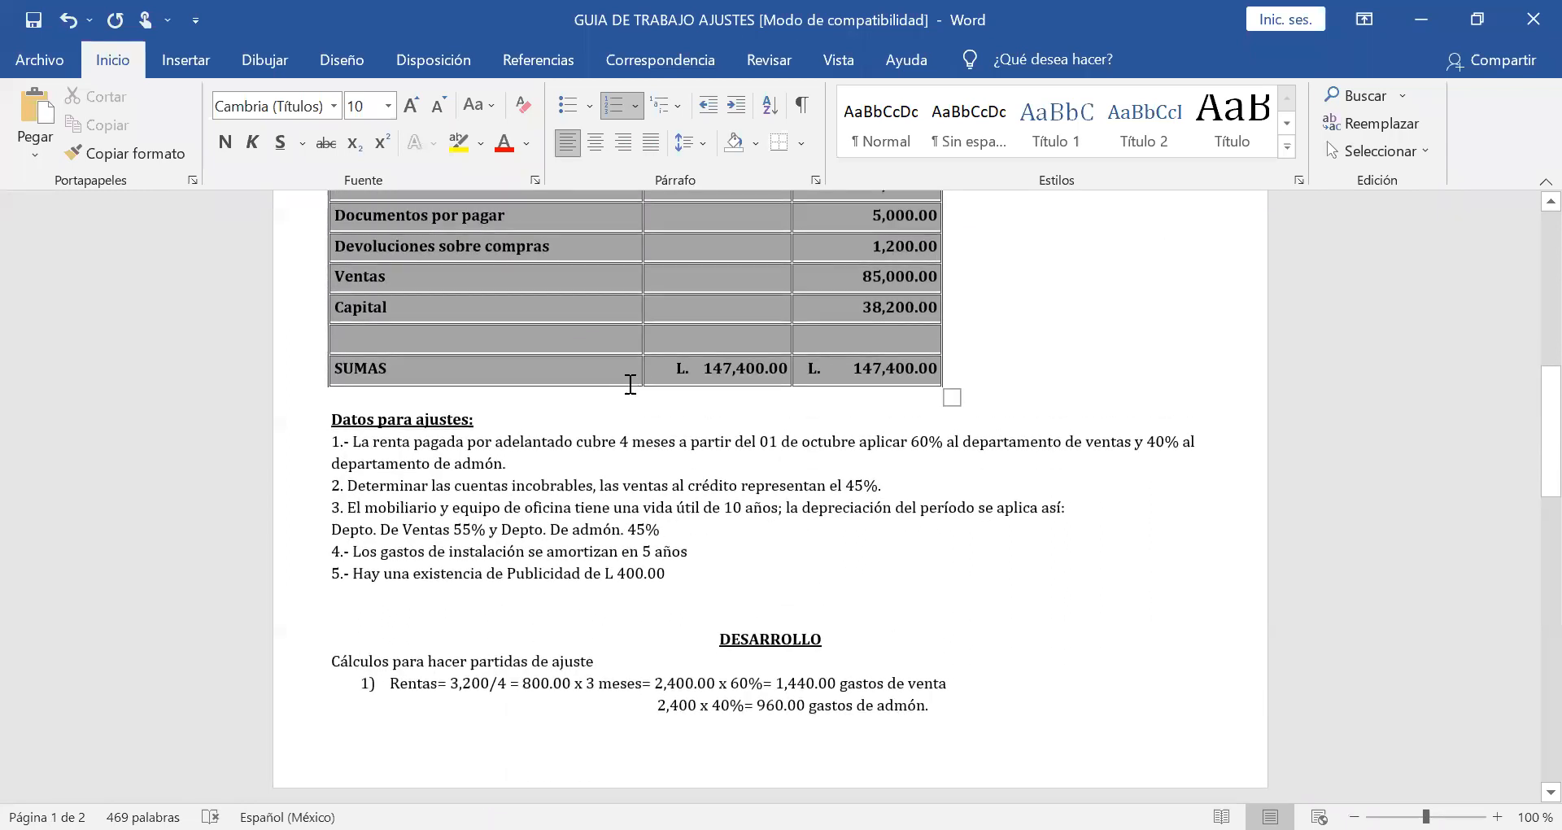
scroll(630, 384, "up", 4)
scroll(629, 383, "up", 4)
scroll(630, 384, "up", 2)
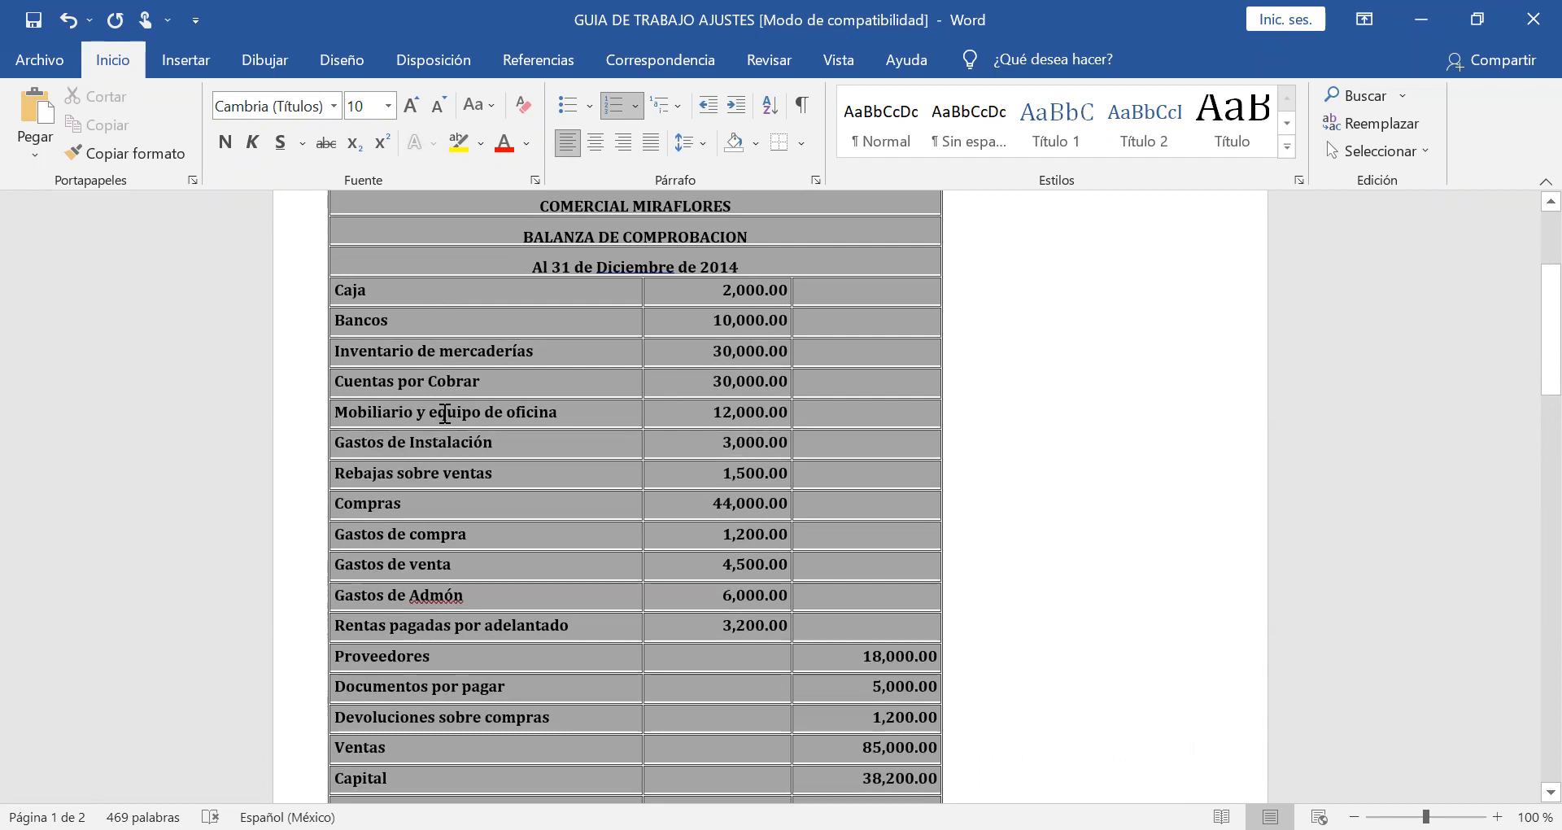
scroll(445, 414, "down", 5)
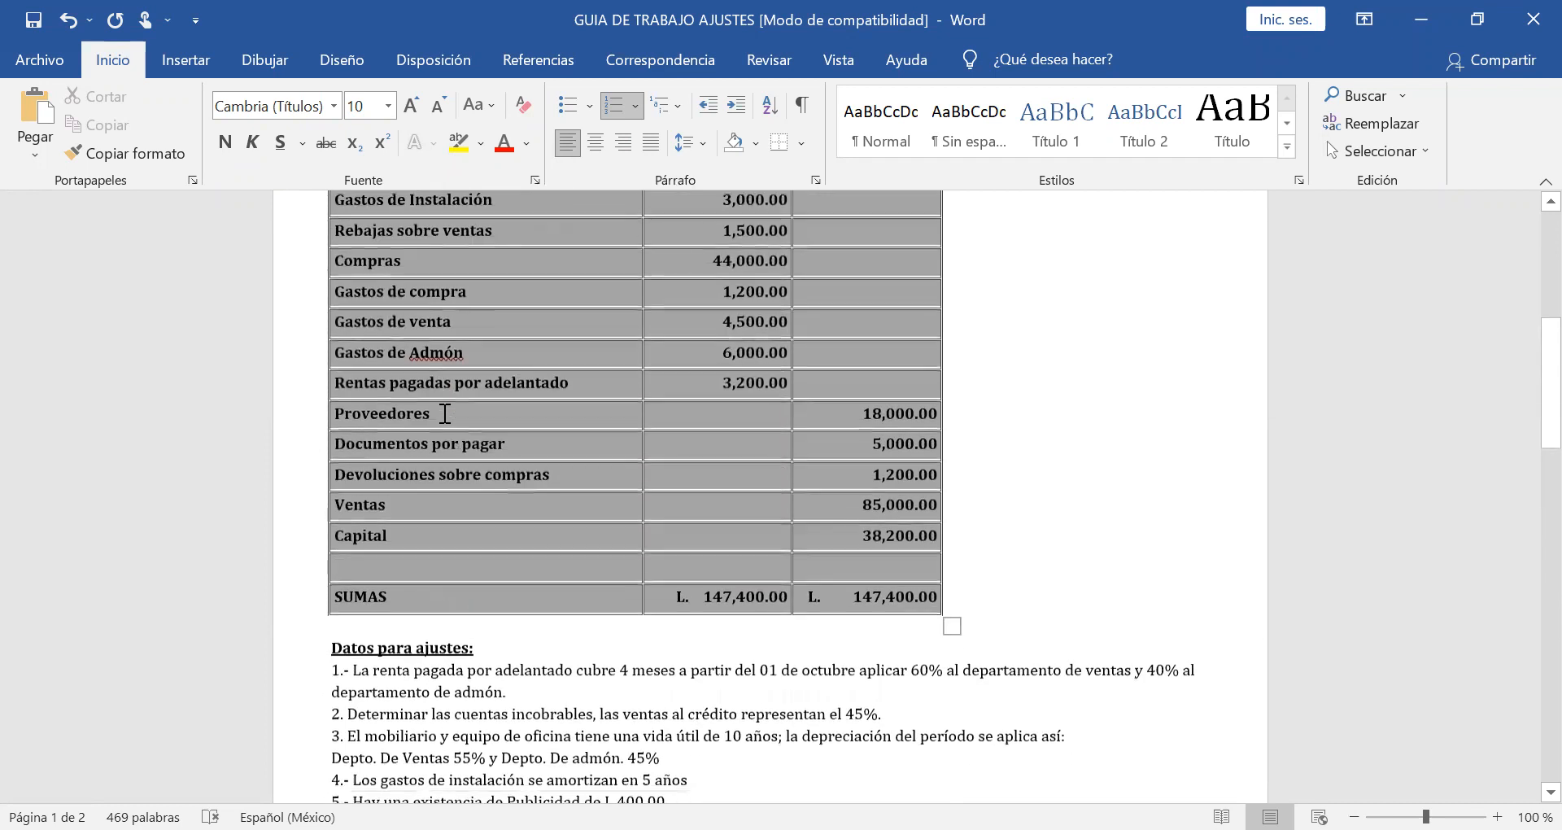
scroll(445, 413, "down", 4)
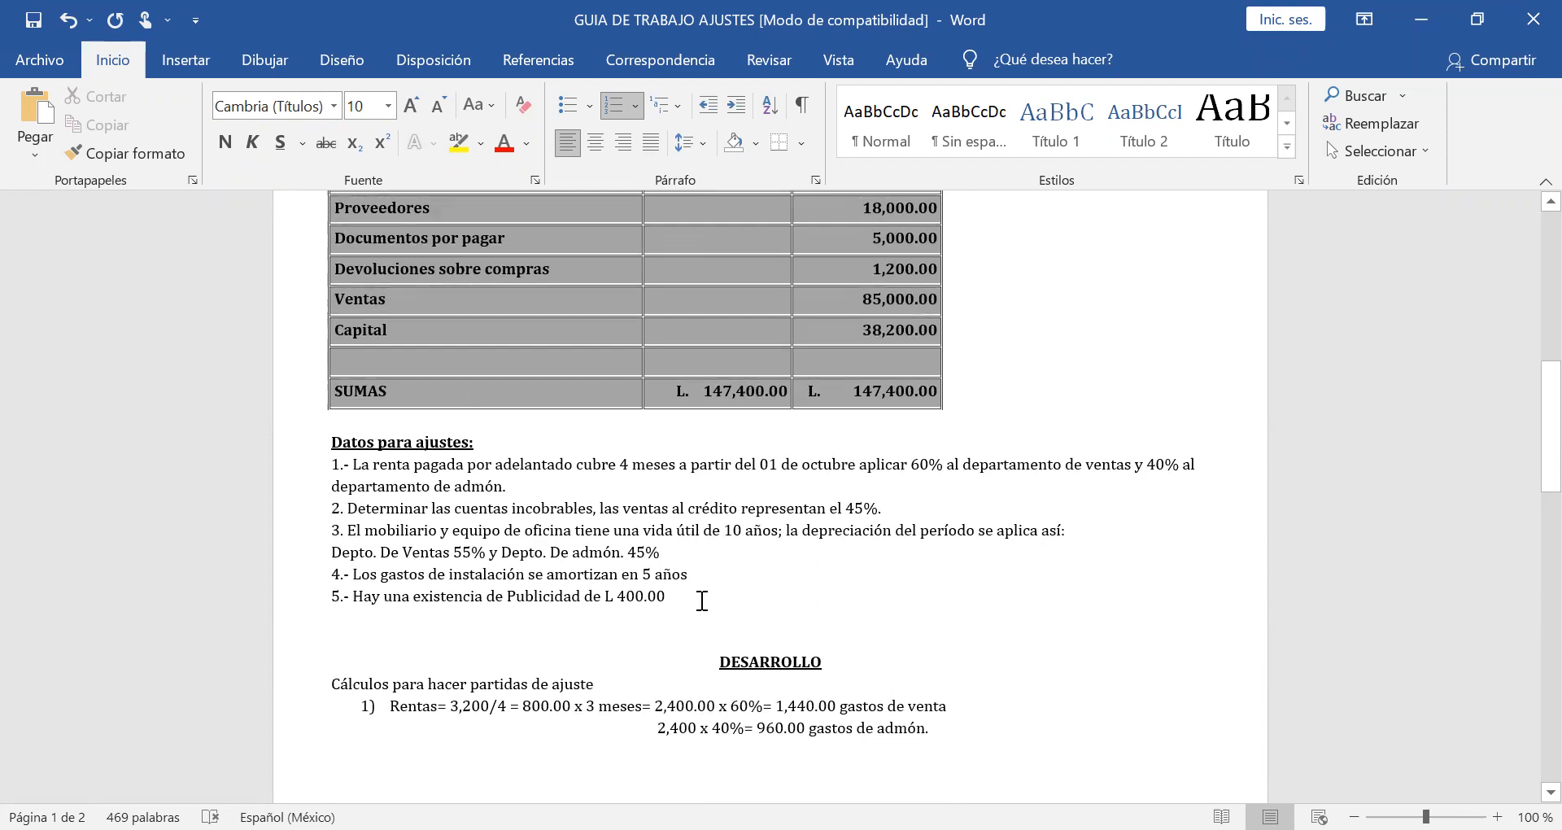
scroll(705, 602, "down", 1)
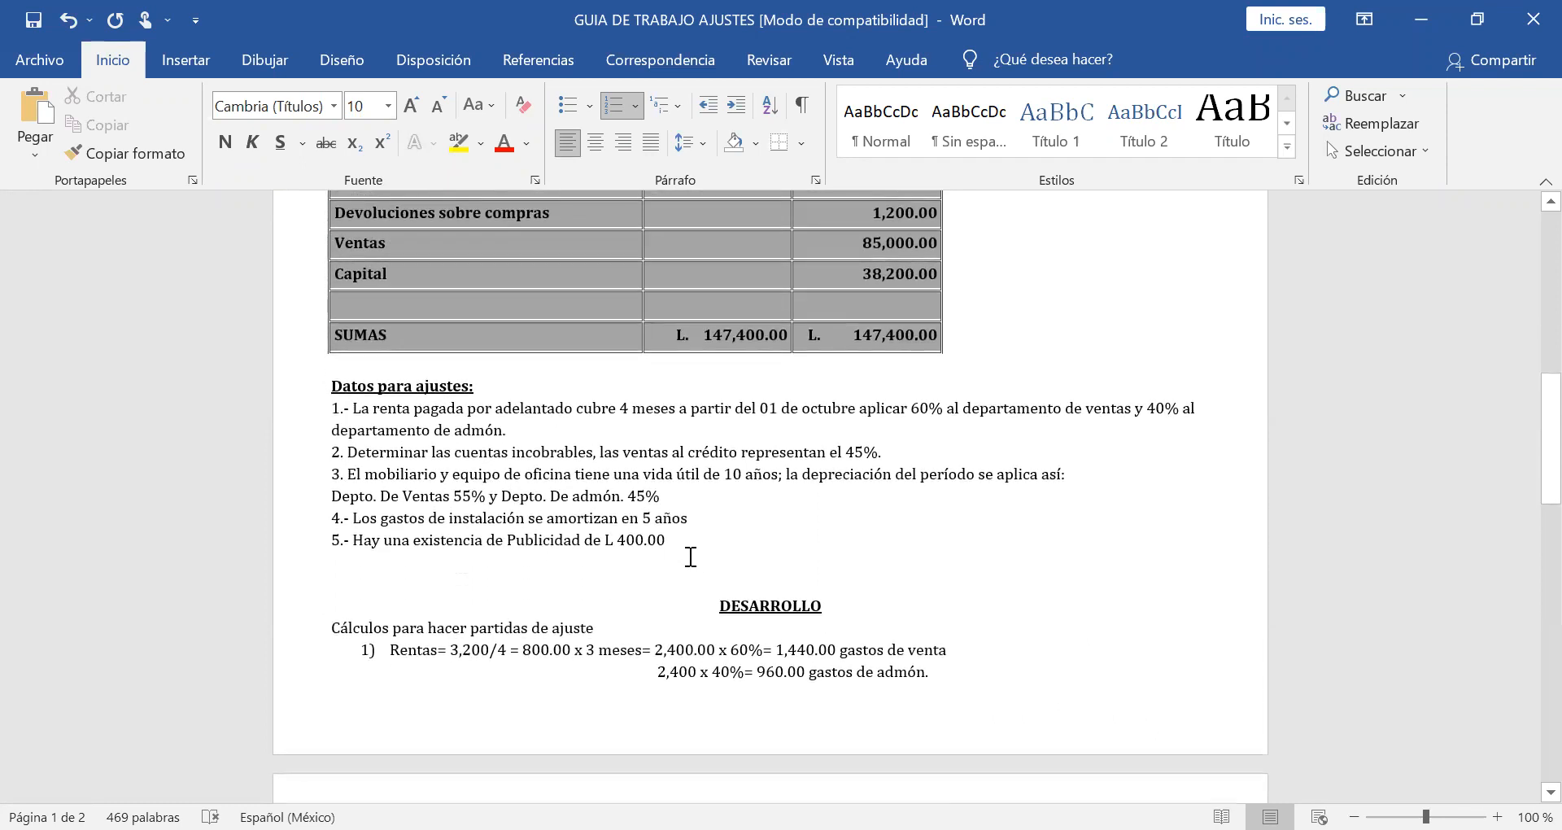
scroll(778, 529, "down", 10)
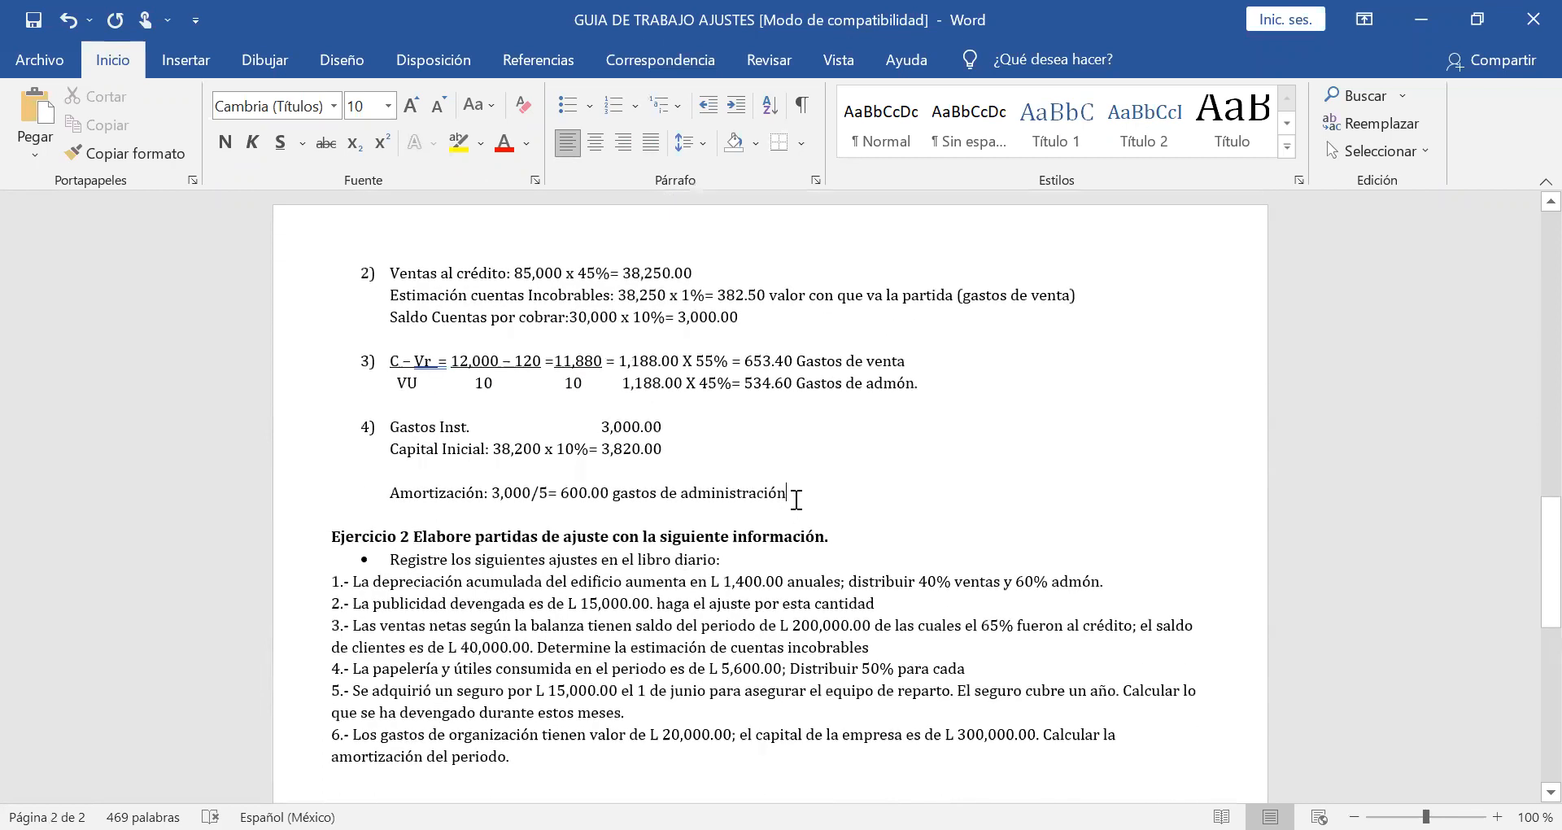
Add numbered item 5 below the amortization line reading "Publicidad= 400.00", fixing the misspelled "Publiciad".
key("Return")
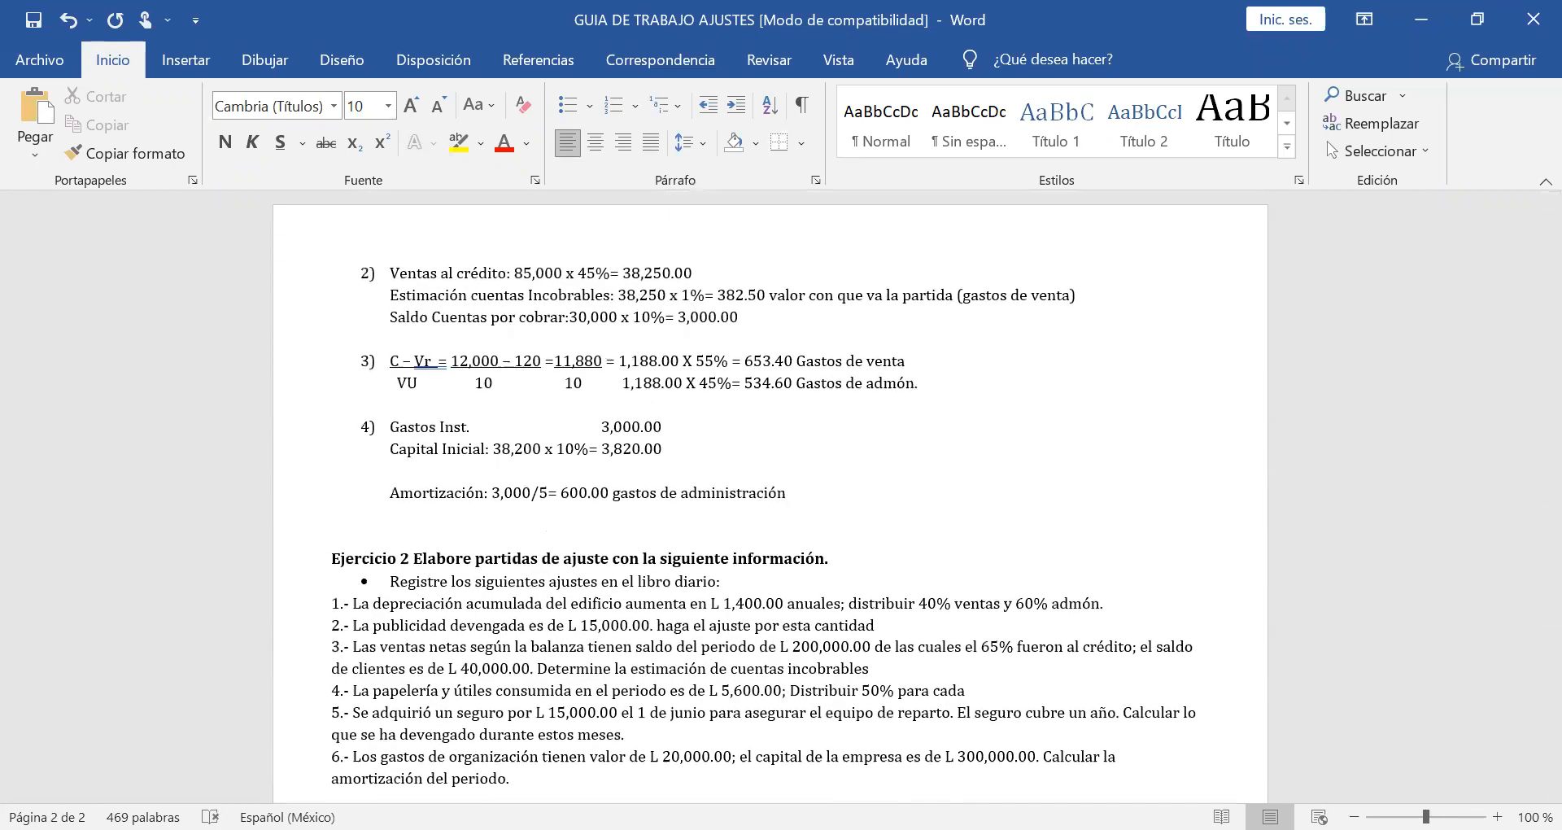
type("5) P")
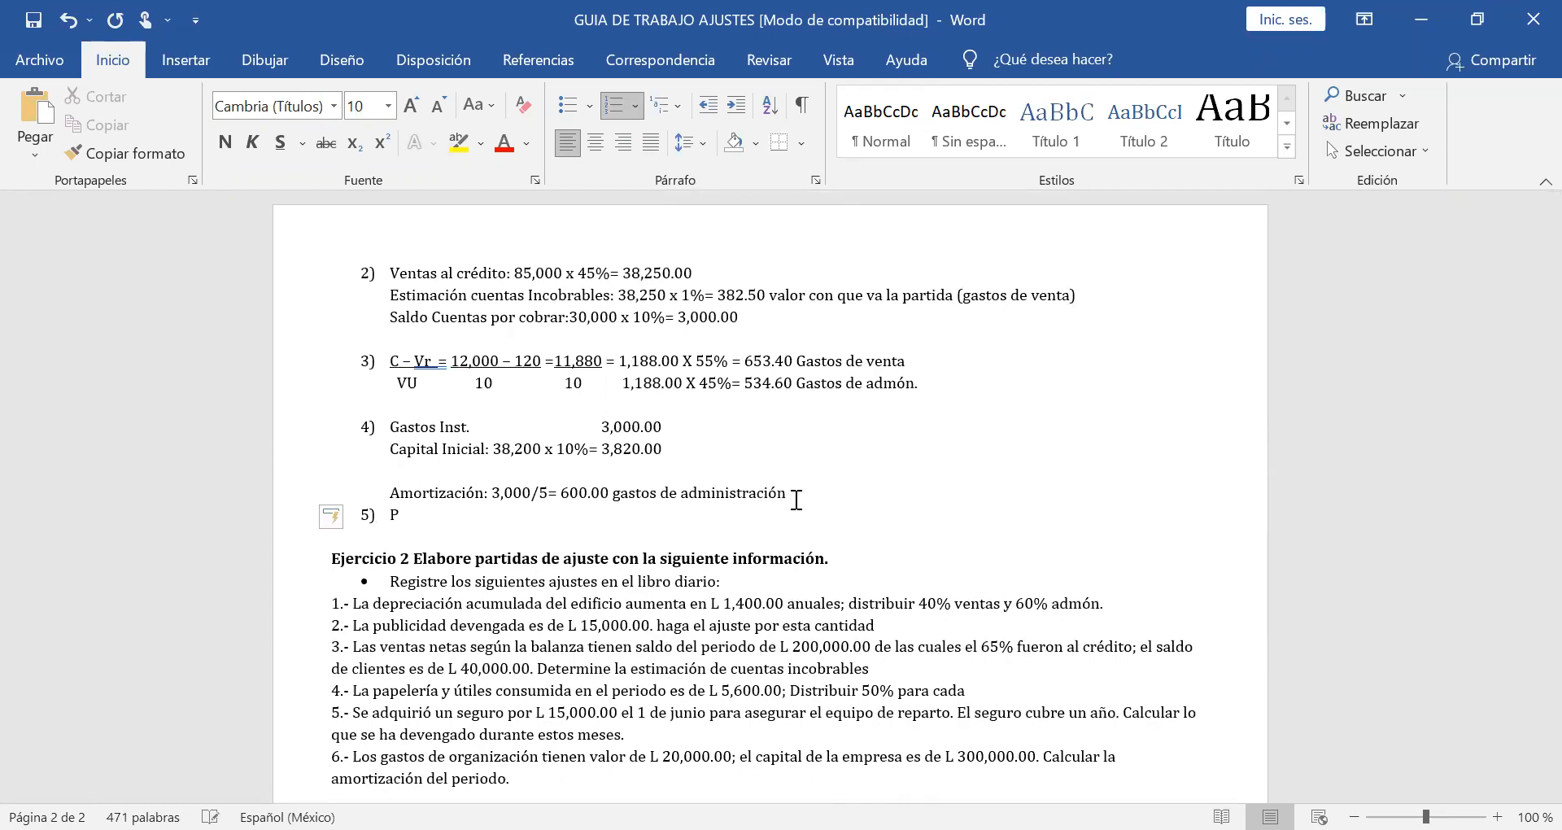
type("bu")
key("BackSpace")
key("BackSpace")
type("ubliciad= 400.00")
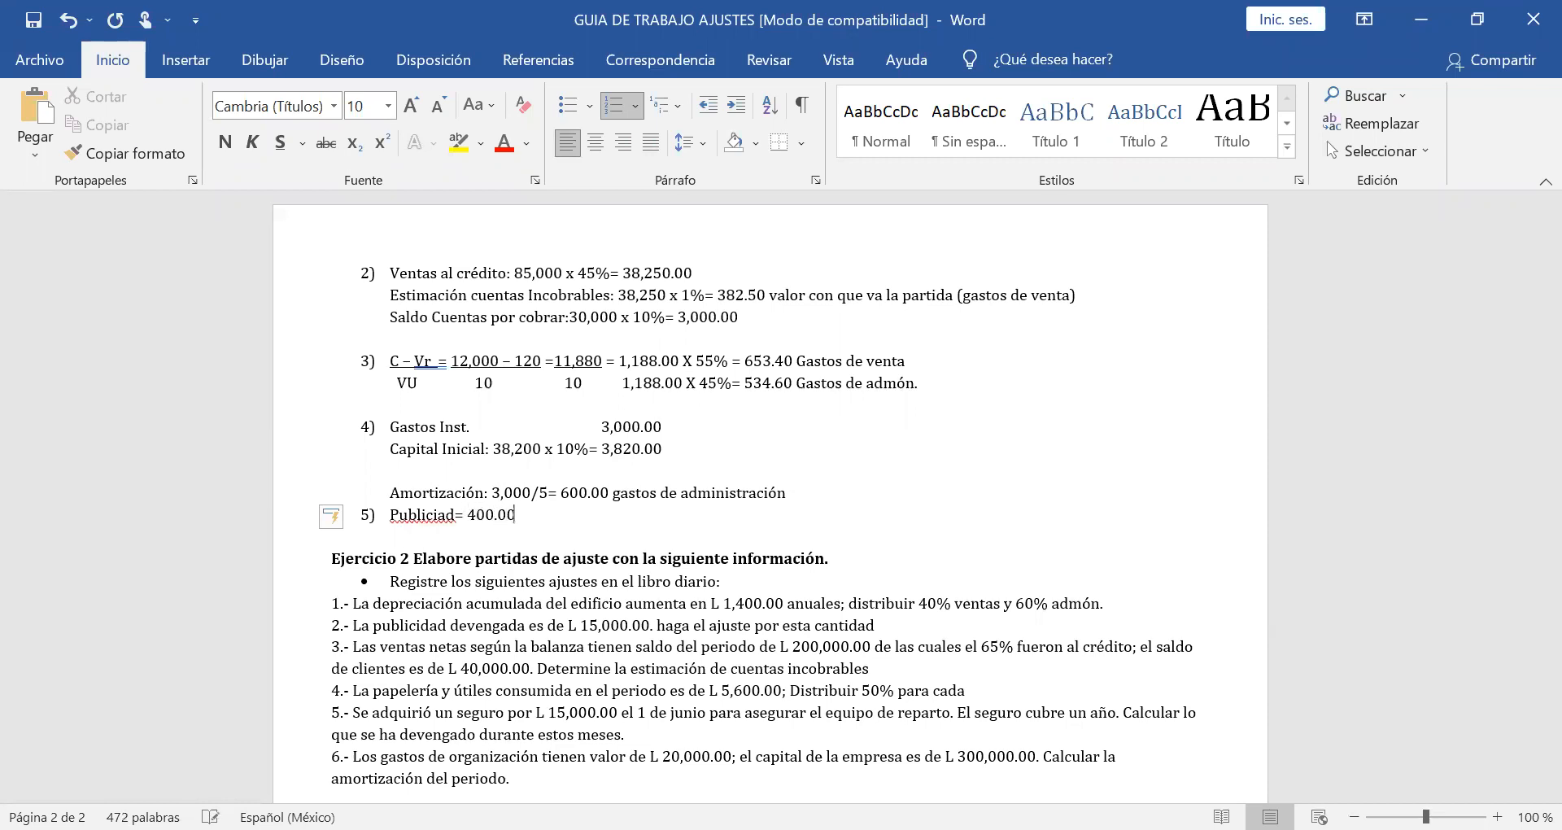
right_click(422, 519)
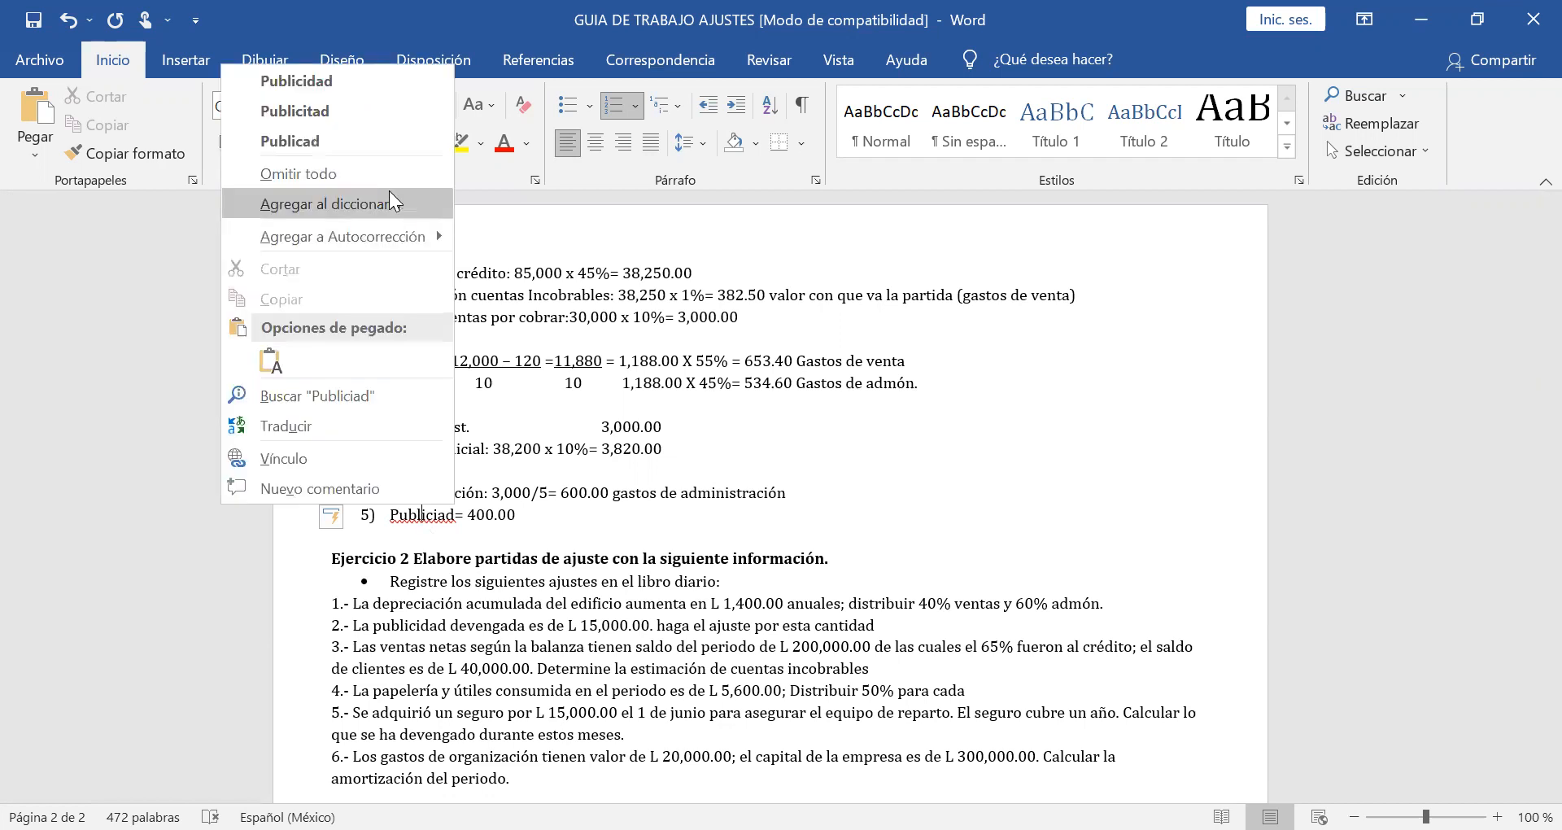
left_click(371, 81)
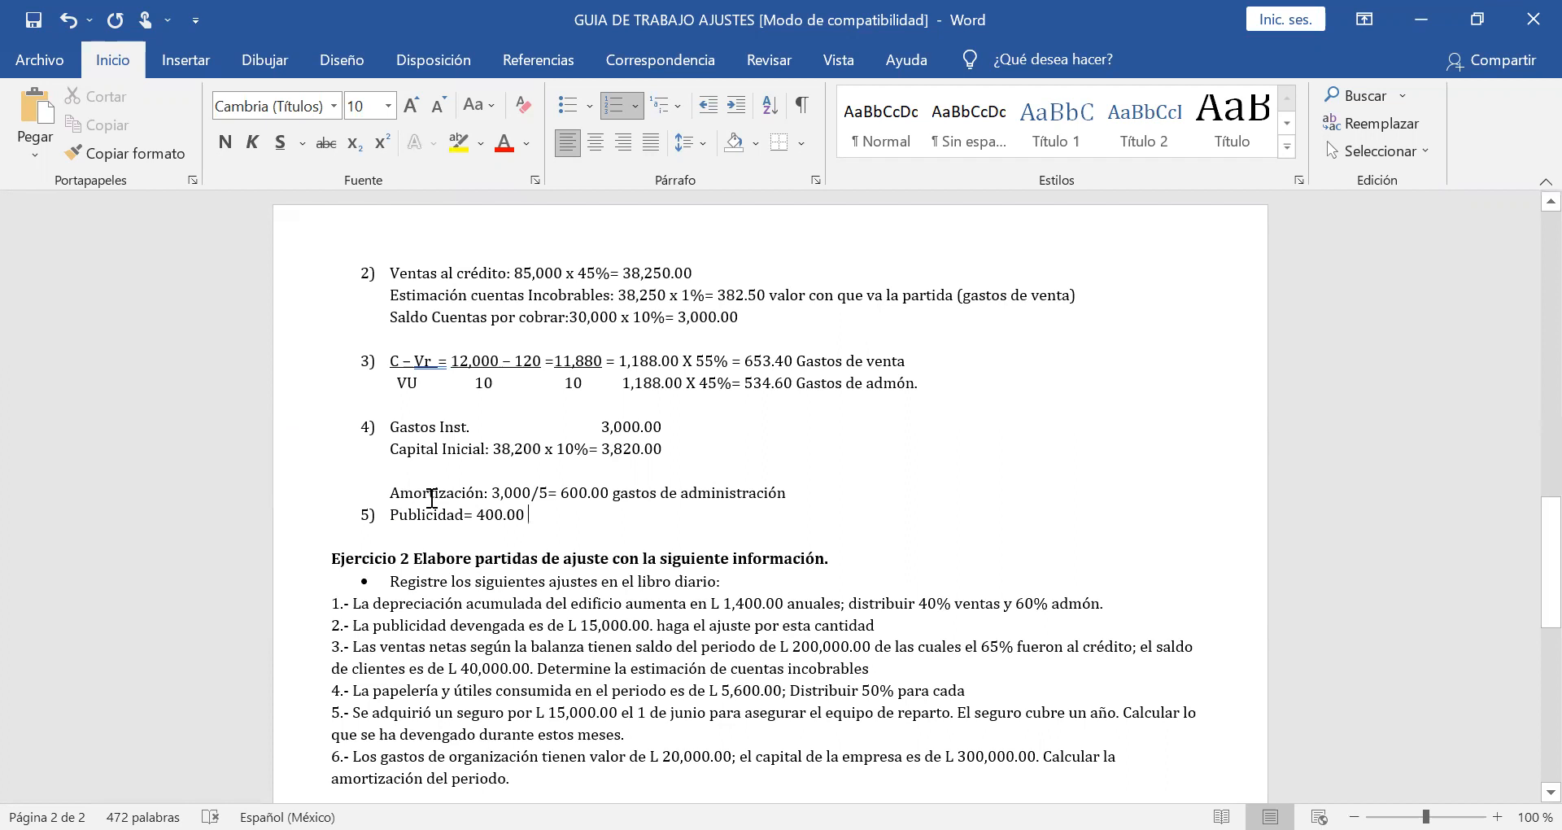
Append "existencia (publicidad)" after the 400.00 amount in item 5.
left_click(528, 521)
type("e")
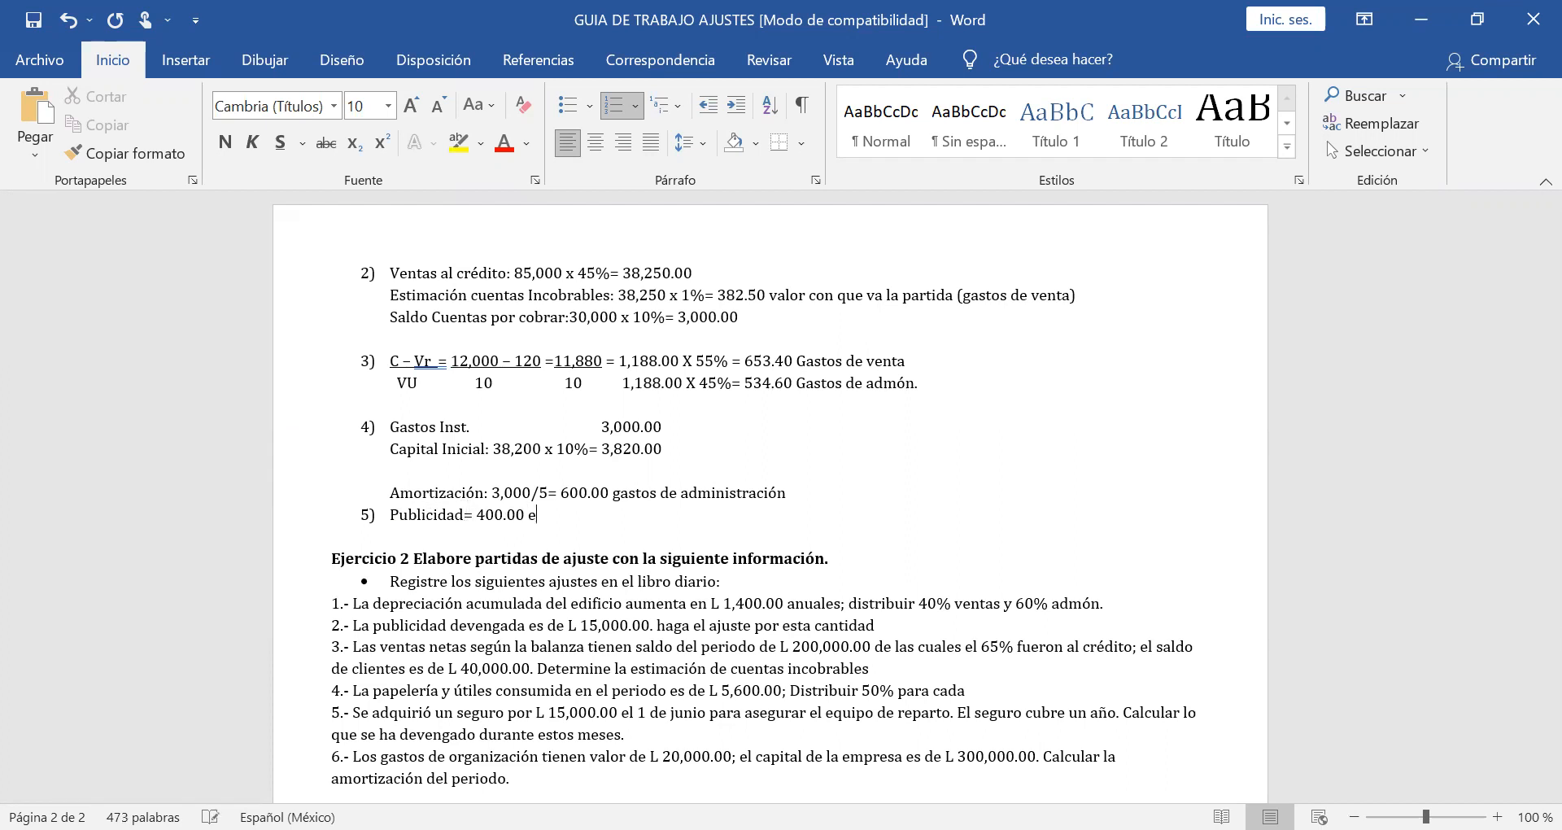
type("xistencia (publicidad)")
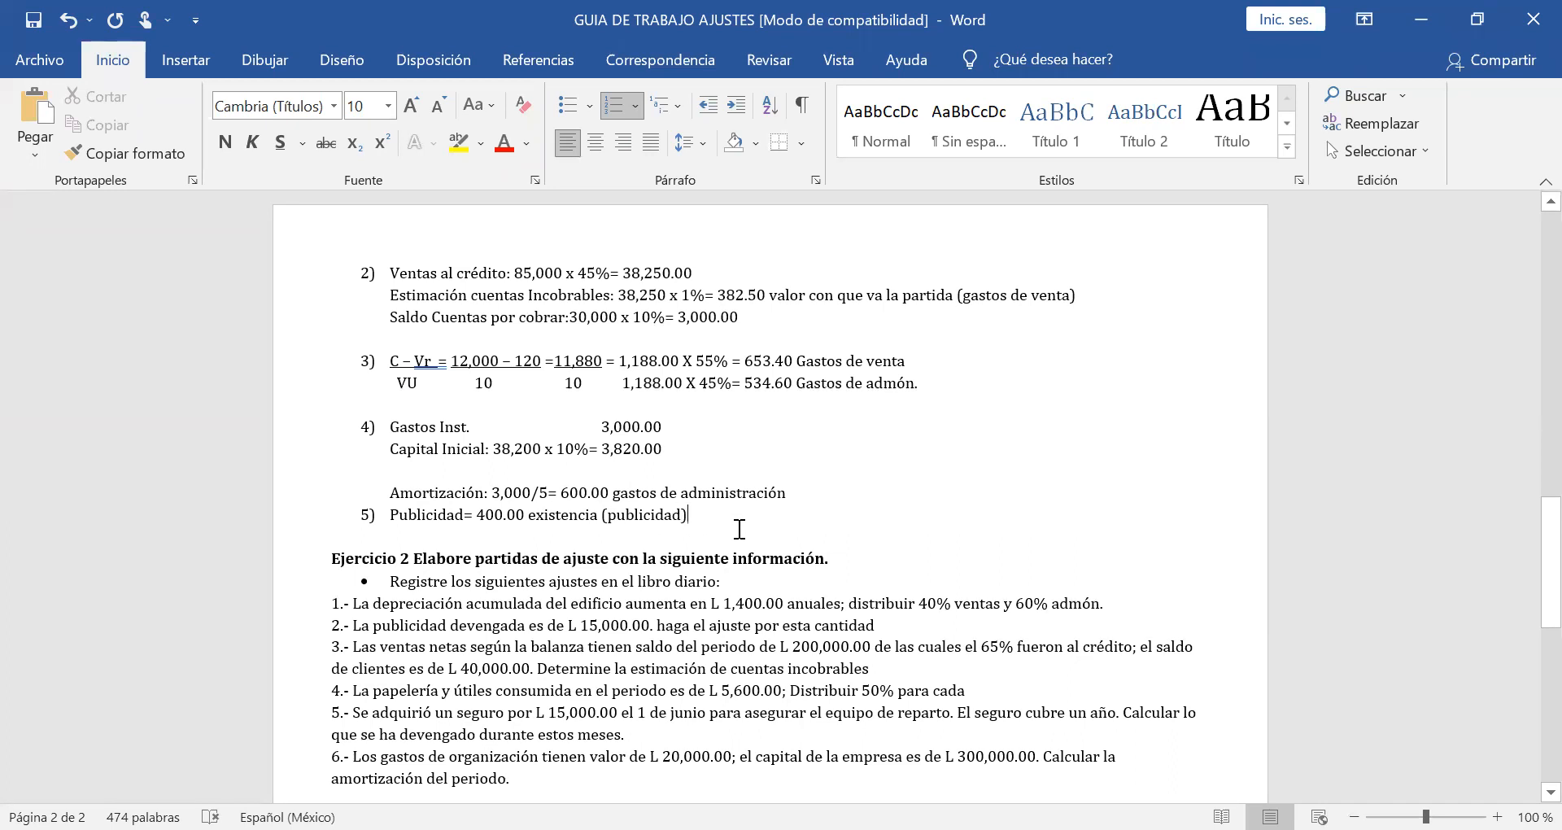
Finish item 5 with "acreditado gastos de venta" and insert "cargar" before "publicidad" inside the parentheses.
type("acreditado gastos de venta")
left_click(606, 515)
type("cargar")
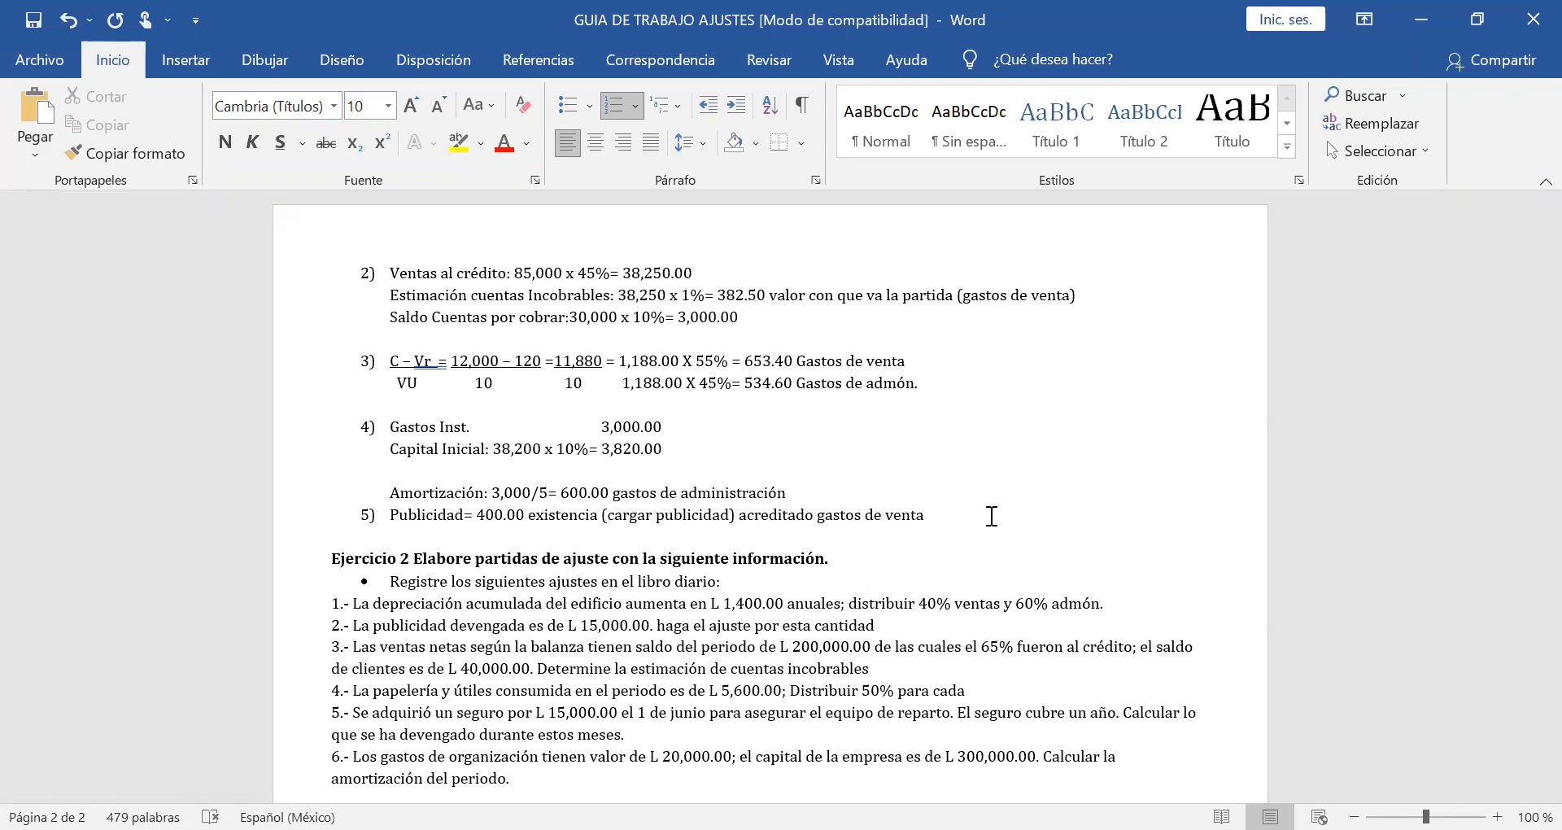
scroll(992, 515, "down", 1)
scroll(992, 515, "up", 2)
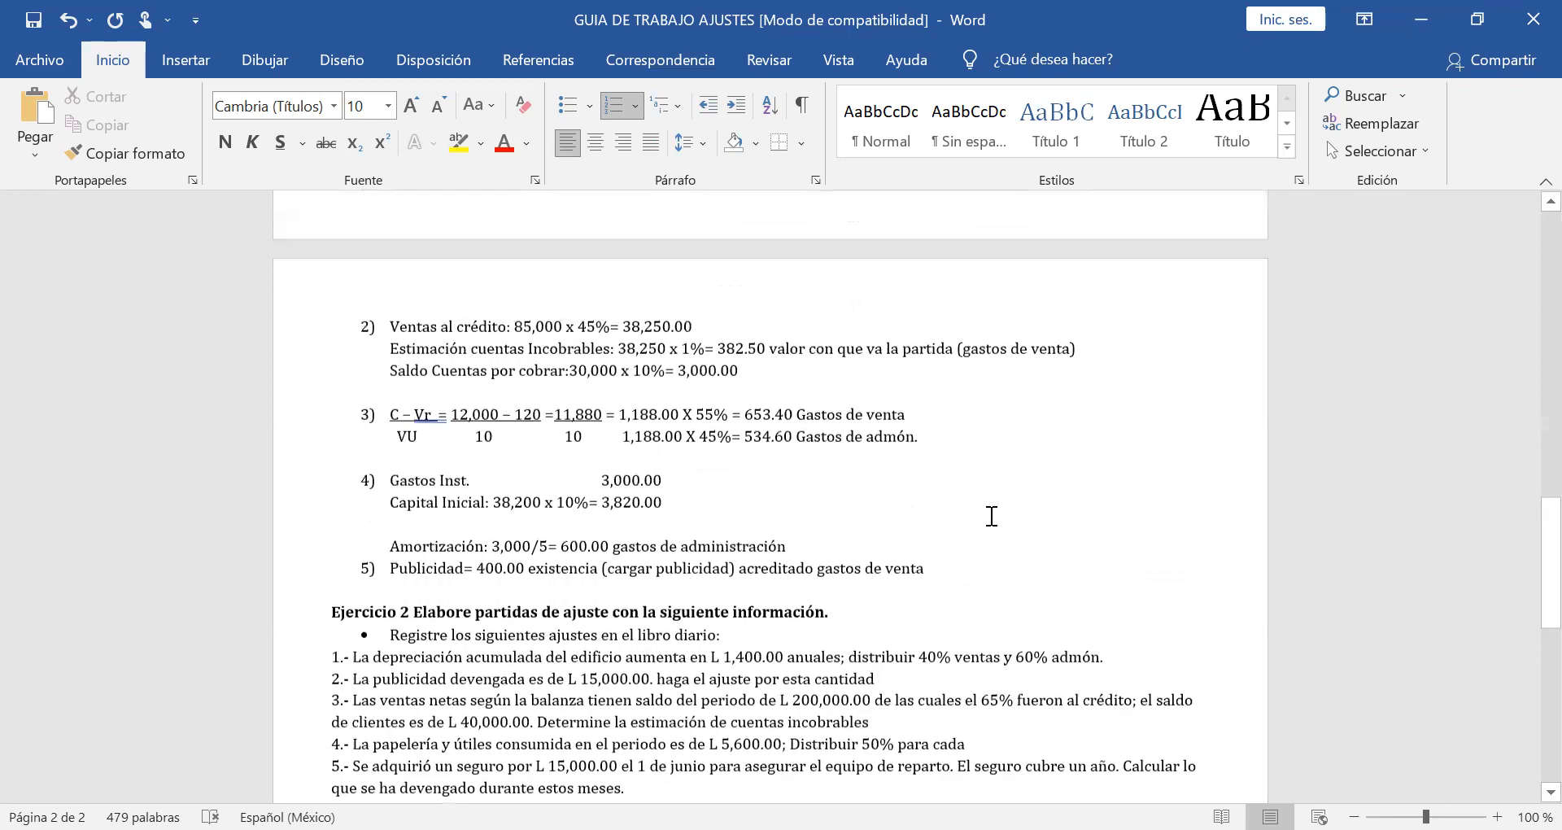
scroll(992, 516, "up", 2)
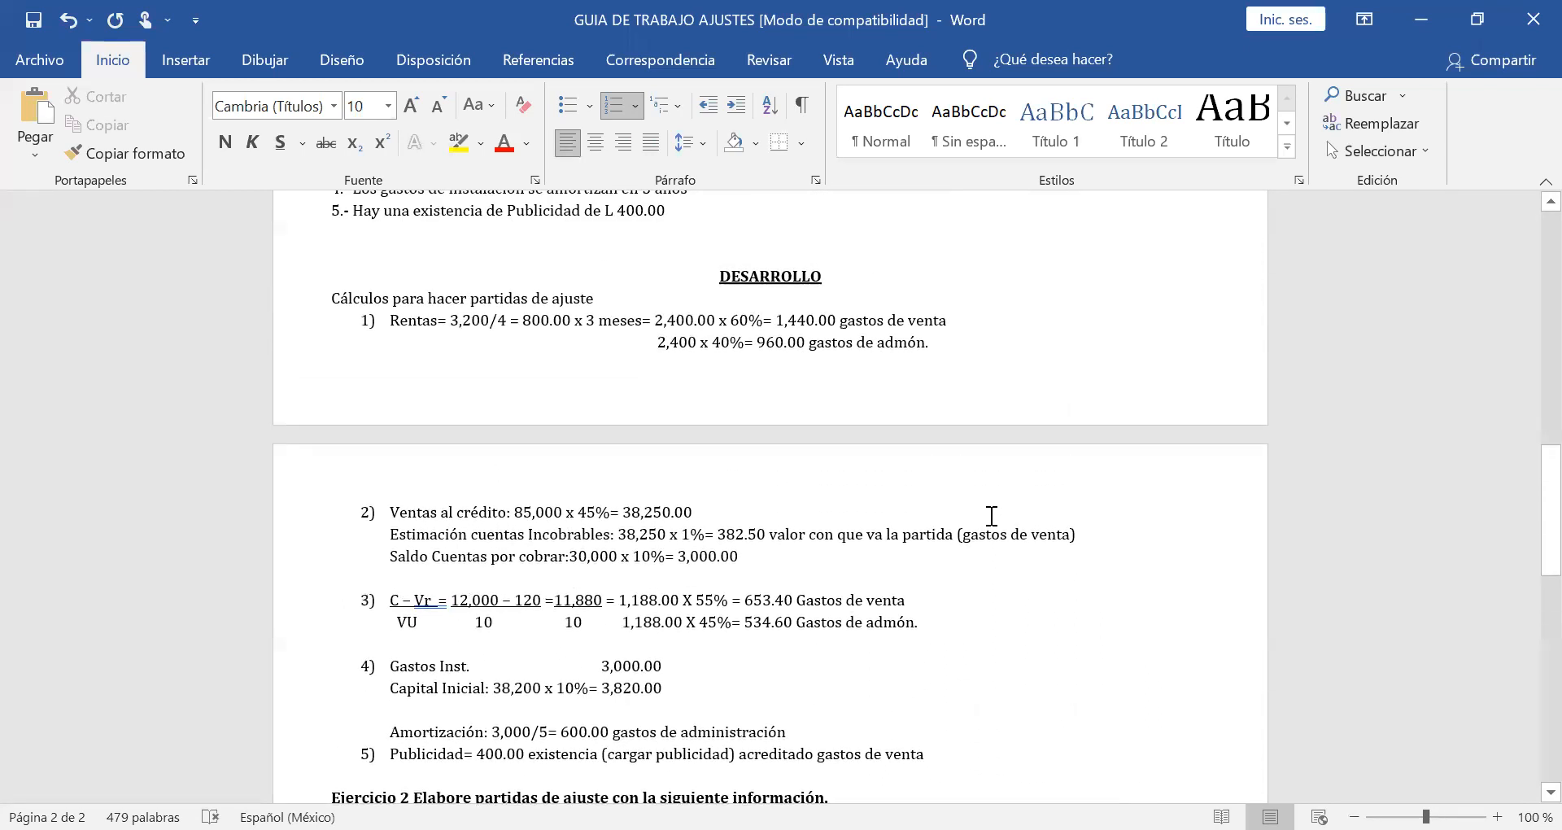
Review the five adjustment calculations against the adjustment data, the Exercise 1 instructions and the trial balance accounts.
scroll(992, 516, "up", 2)
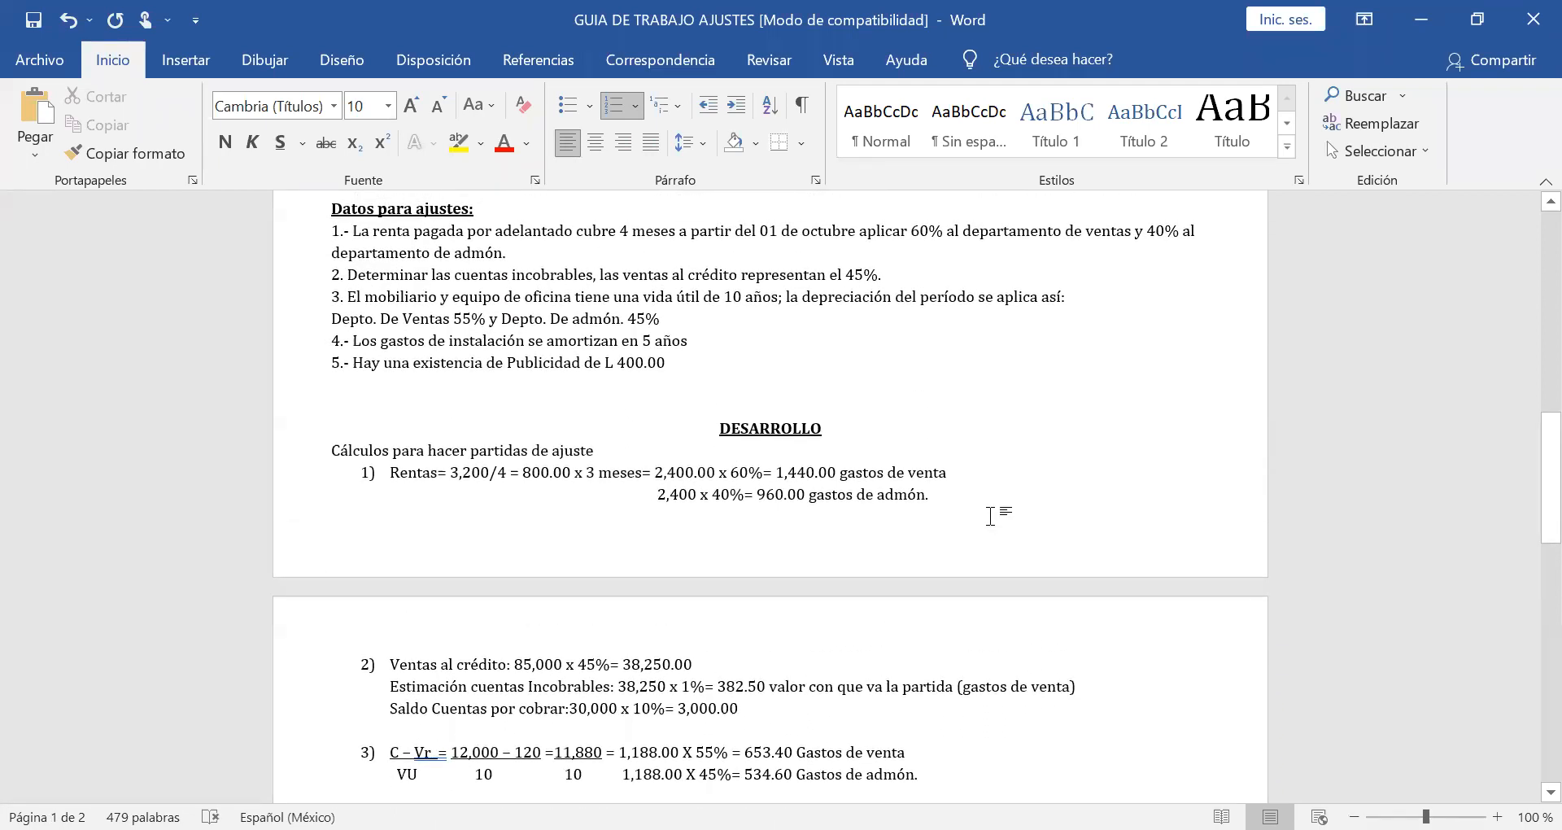
scroll(992, 516, "up", 2)
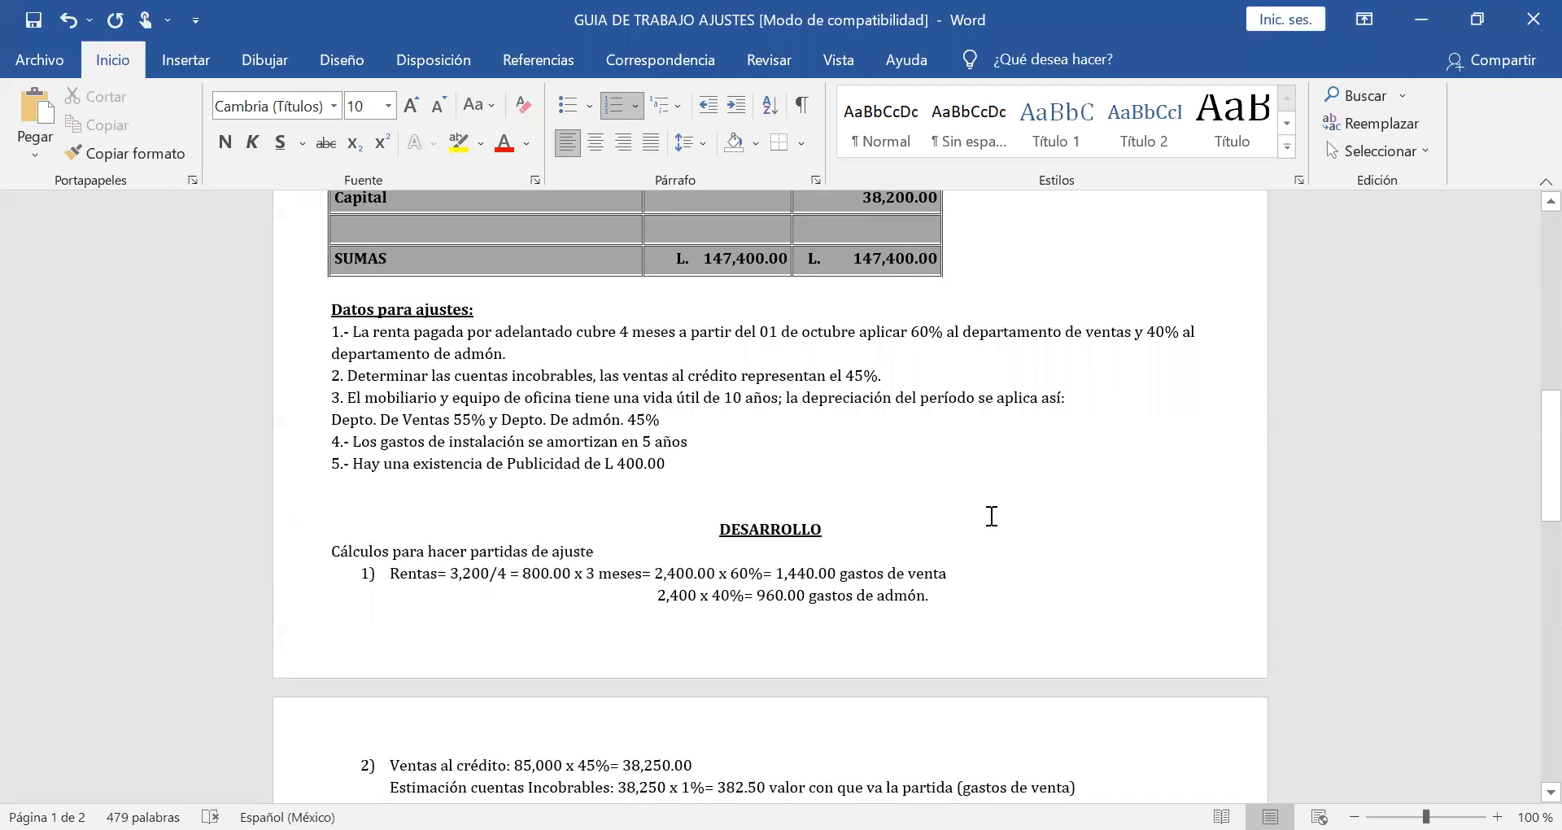
scroll(991, 515, "up", 2)
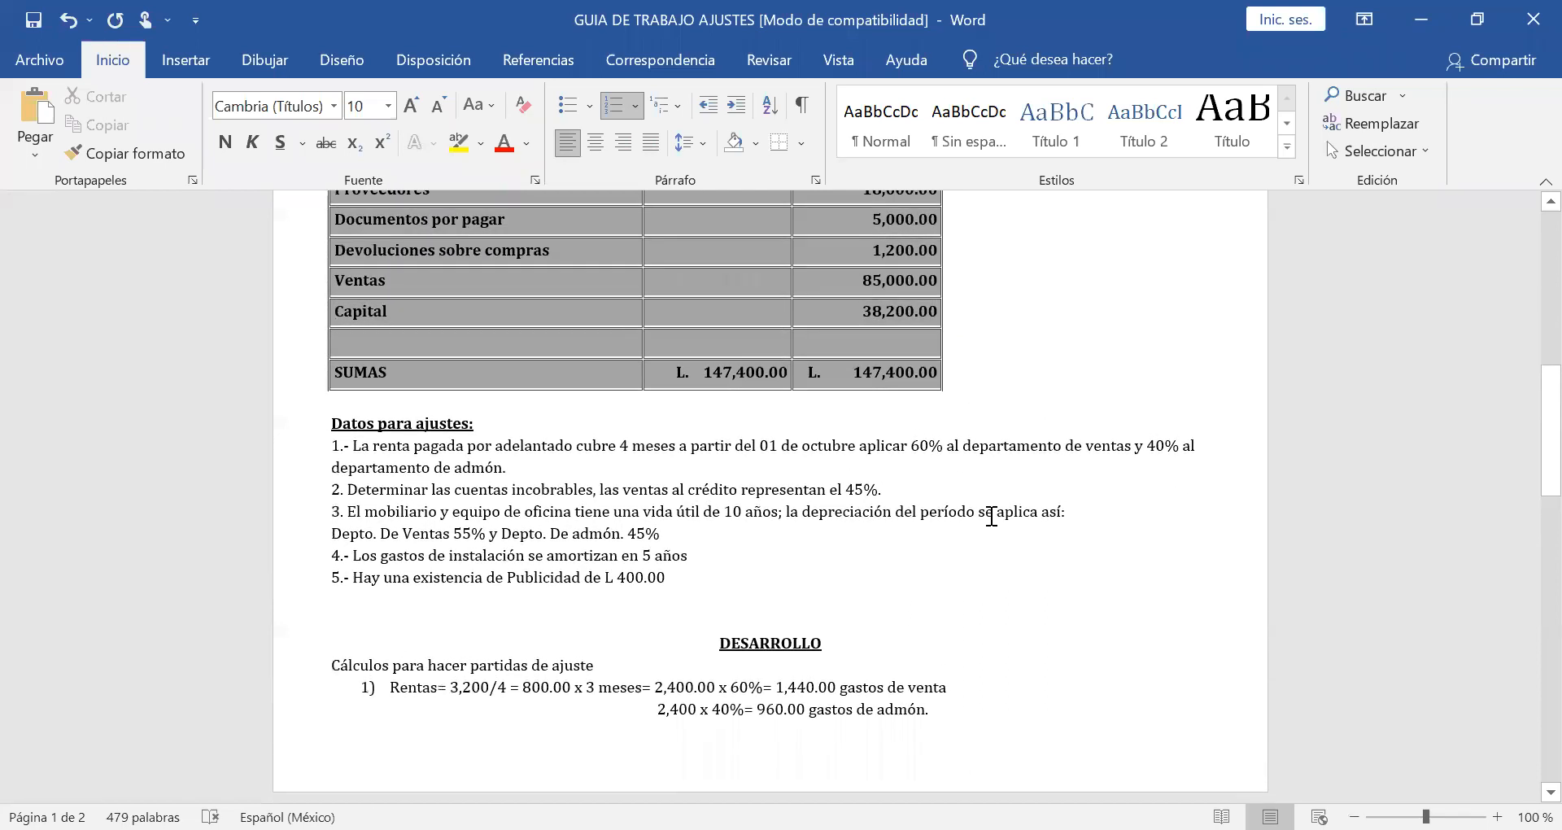
scroll(991, 516, "down", 14)
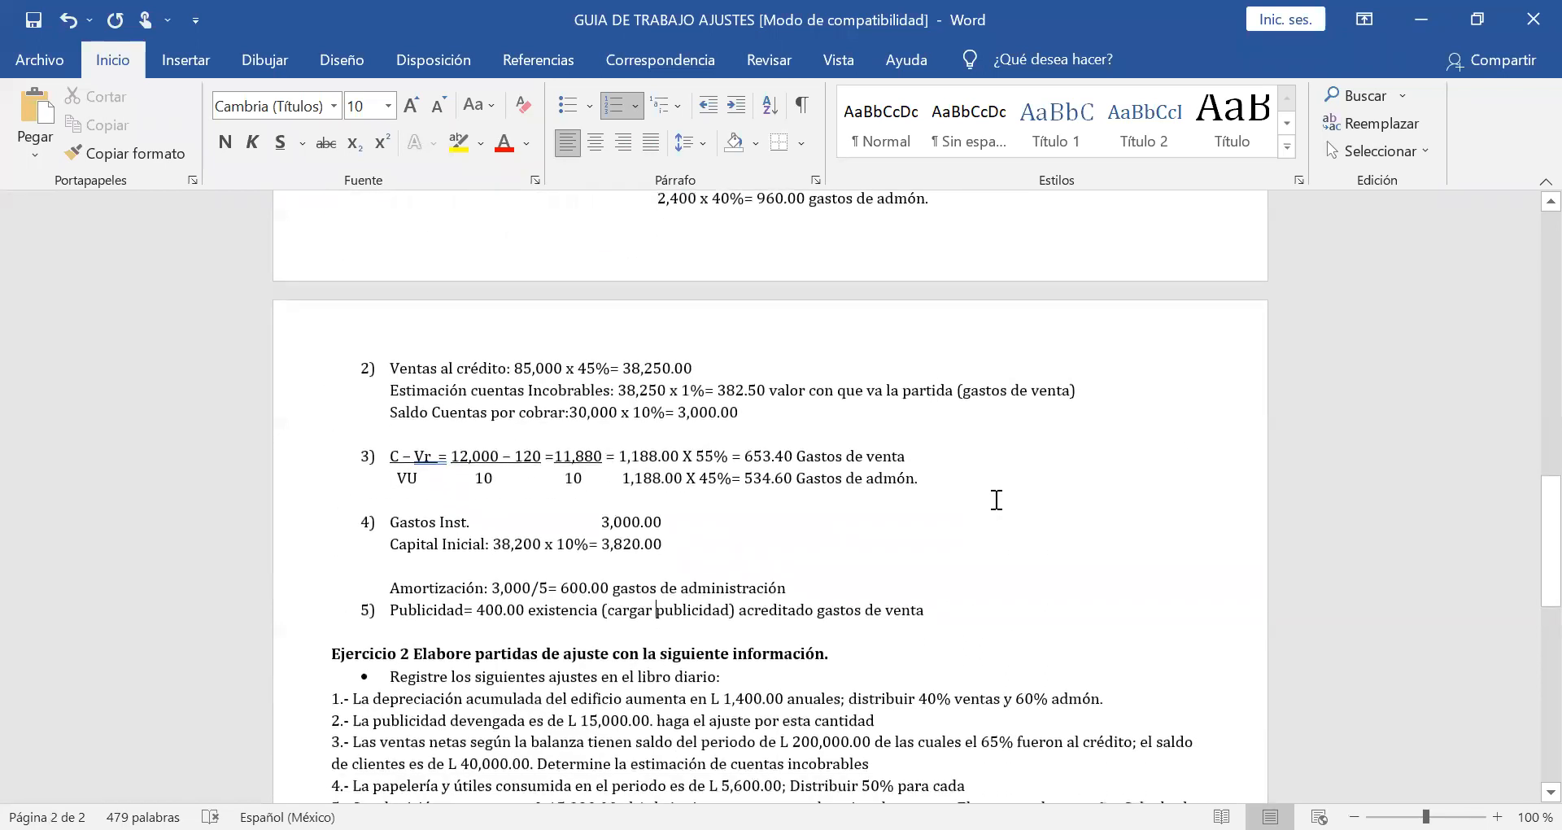
scroll(903, 698, "down", 7)
scroll(903, 698, "up", 16)
scroll(903, 698, "up", 12)
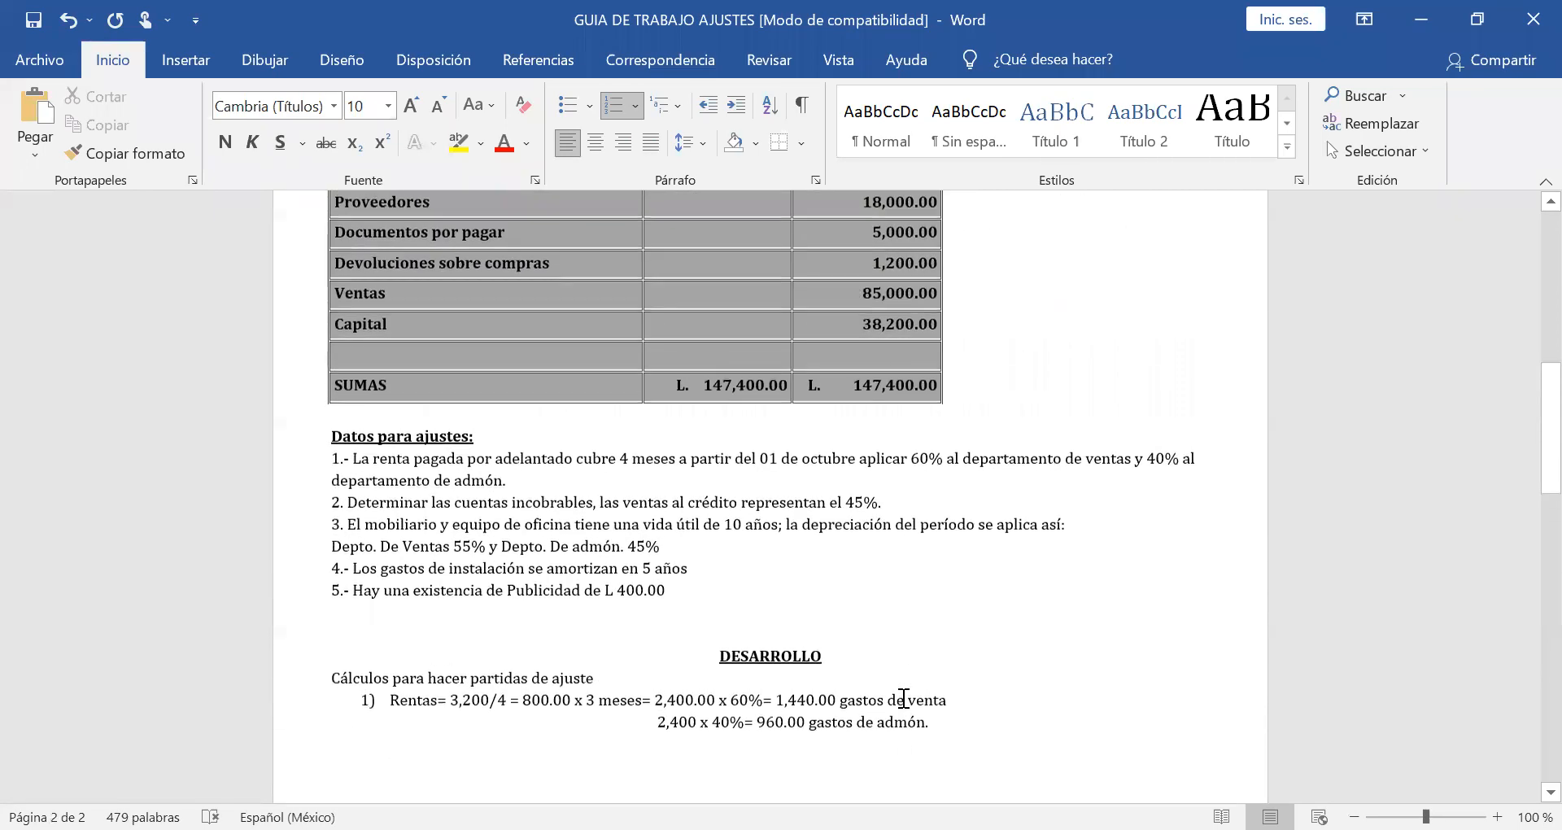
scroll(903, 698, "up", 4)
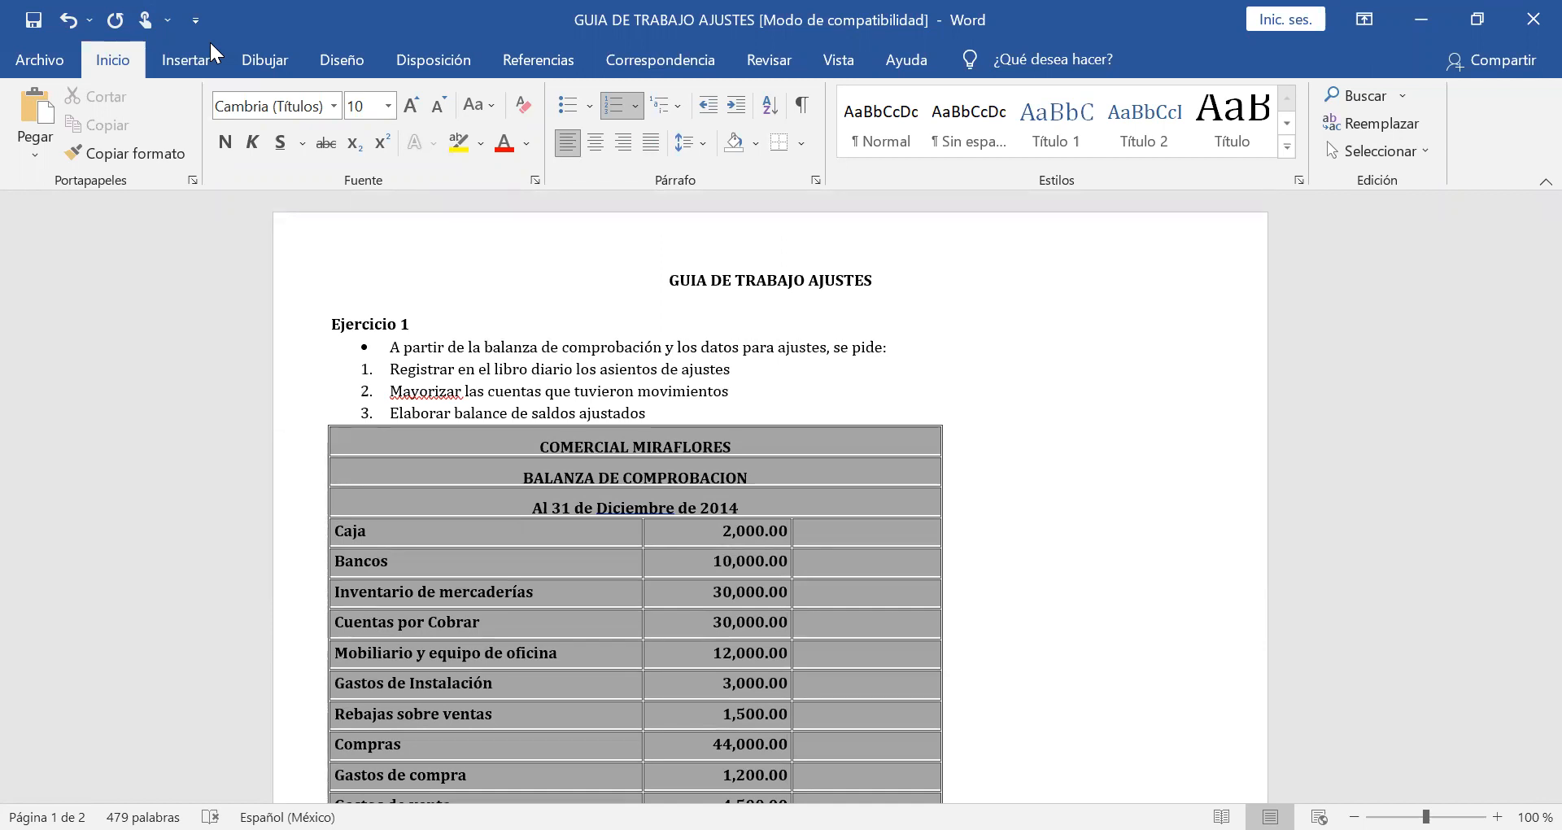
left_click(1056, 488)
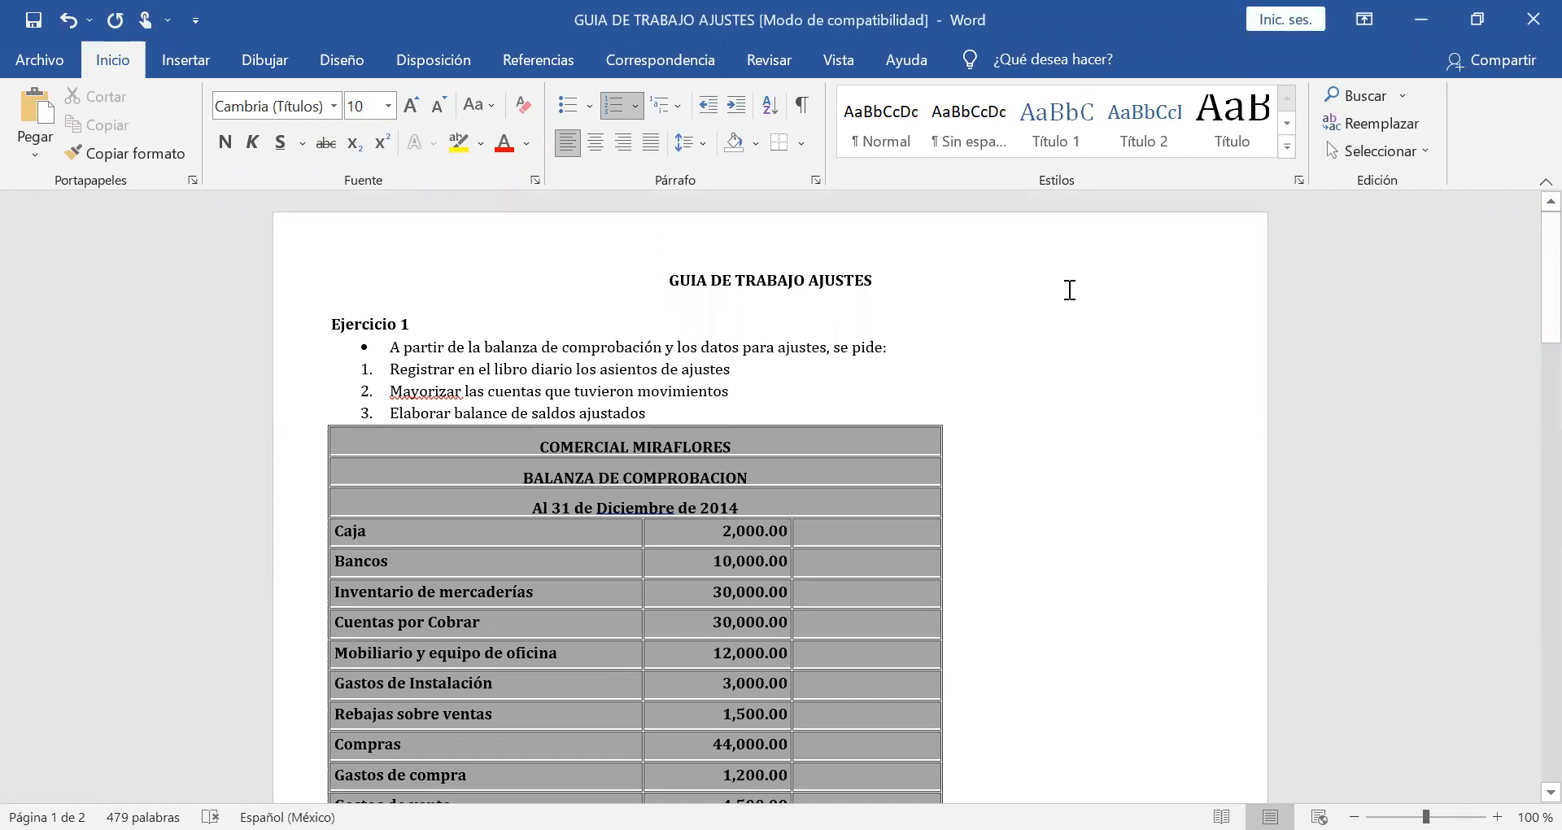
scroll(1068, 288, "down", 3)
scroll(1068, 288, "down", 2)
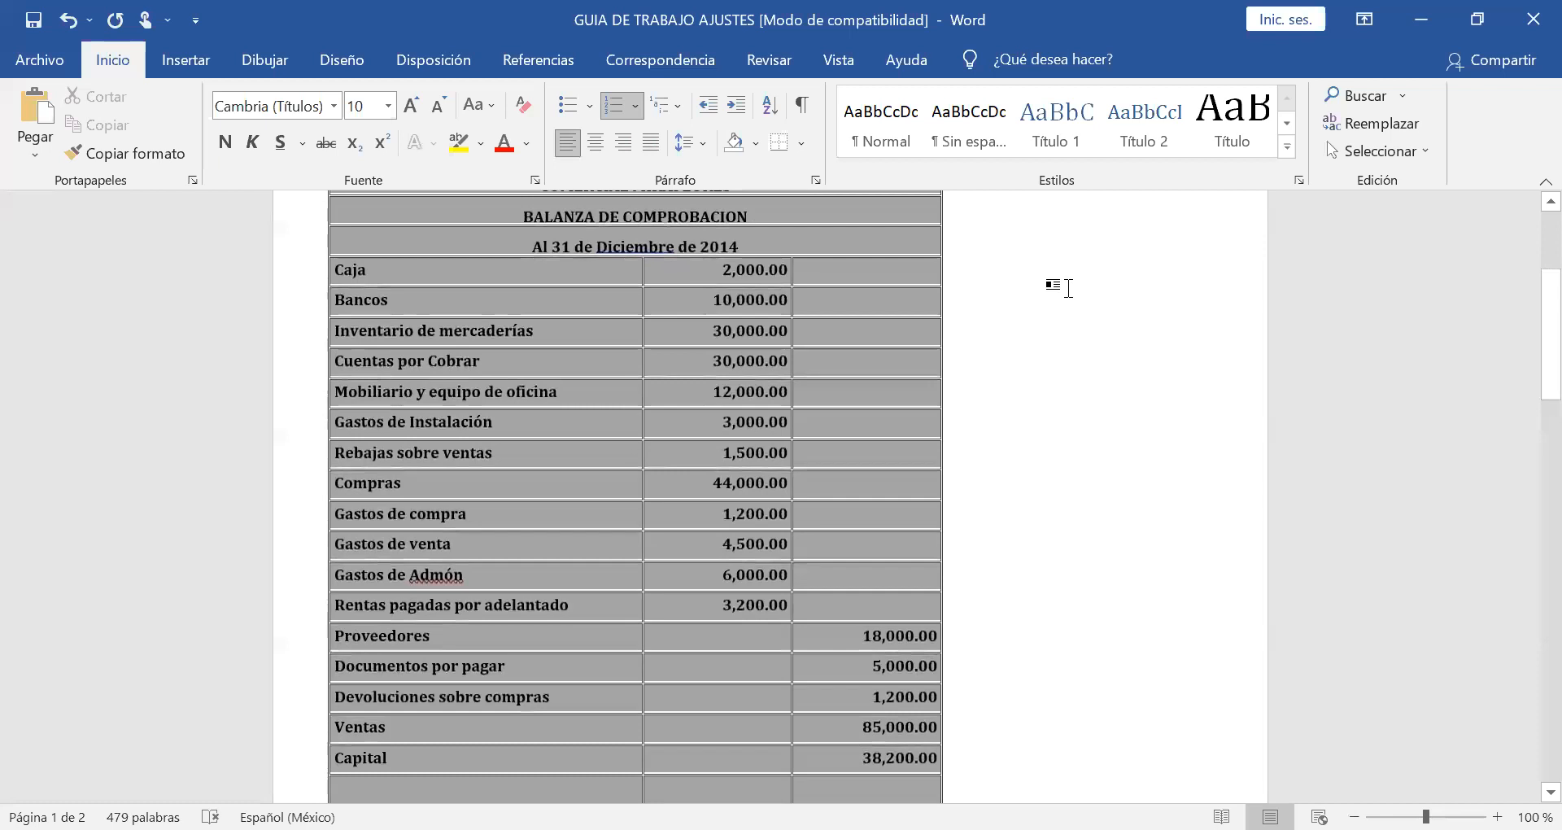